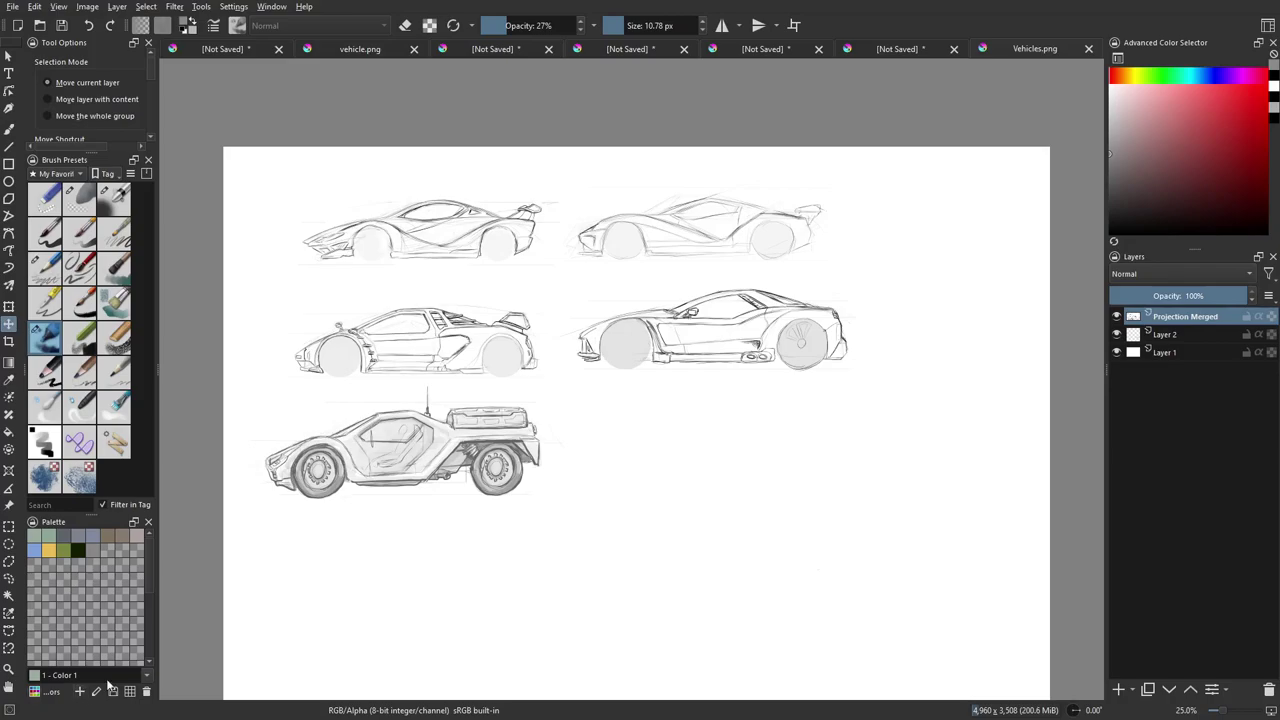
Add a new paint layer and set up the Line tool with the Pencil 2b brush preset.
left_click(1119, 689)
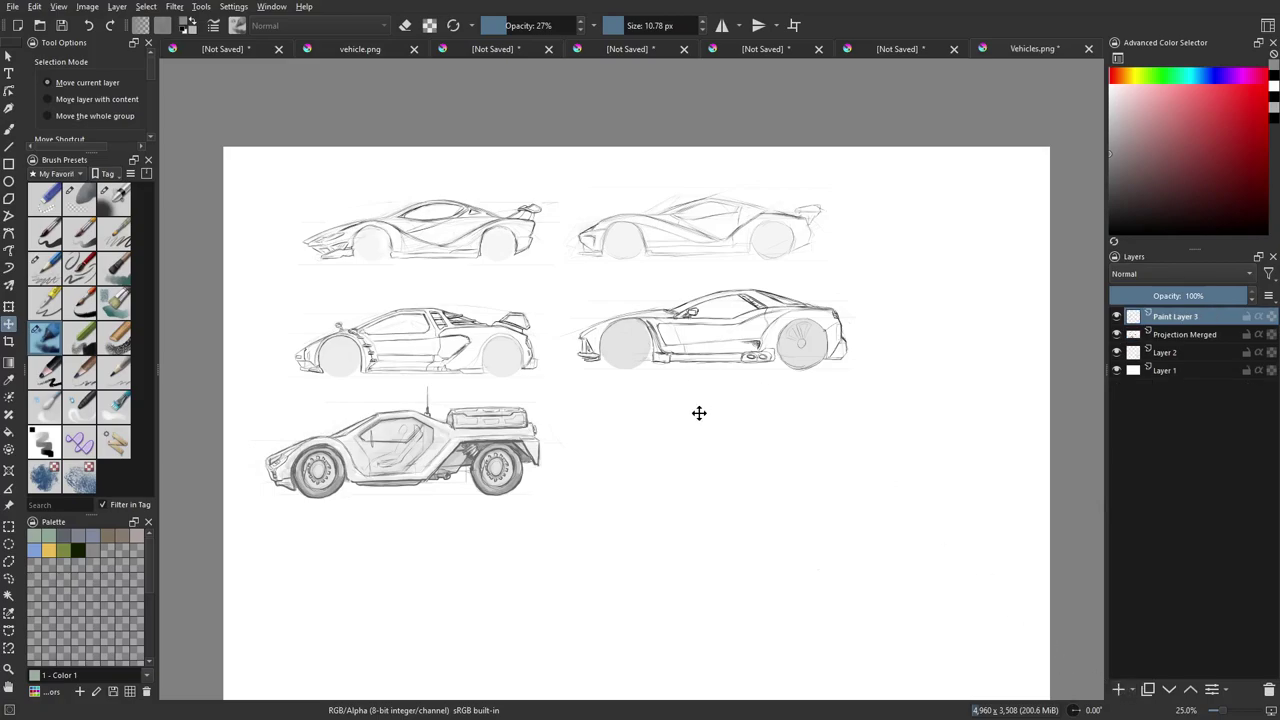
scroll(707, 436, "up", 1)
left_click_drag(686, 462, 650, 353)
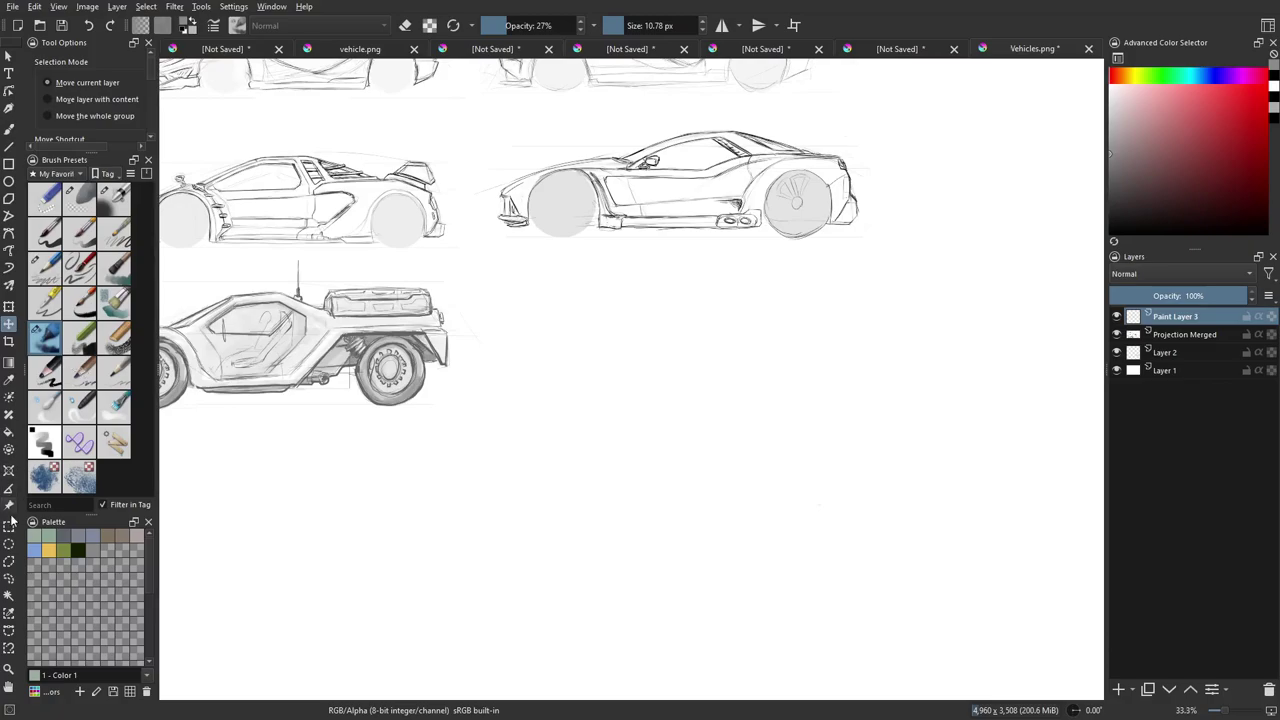
left_click(9, 146)
left_click_drag(820, 432, 709, 433)
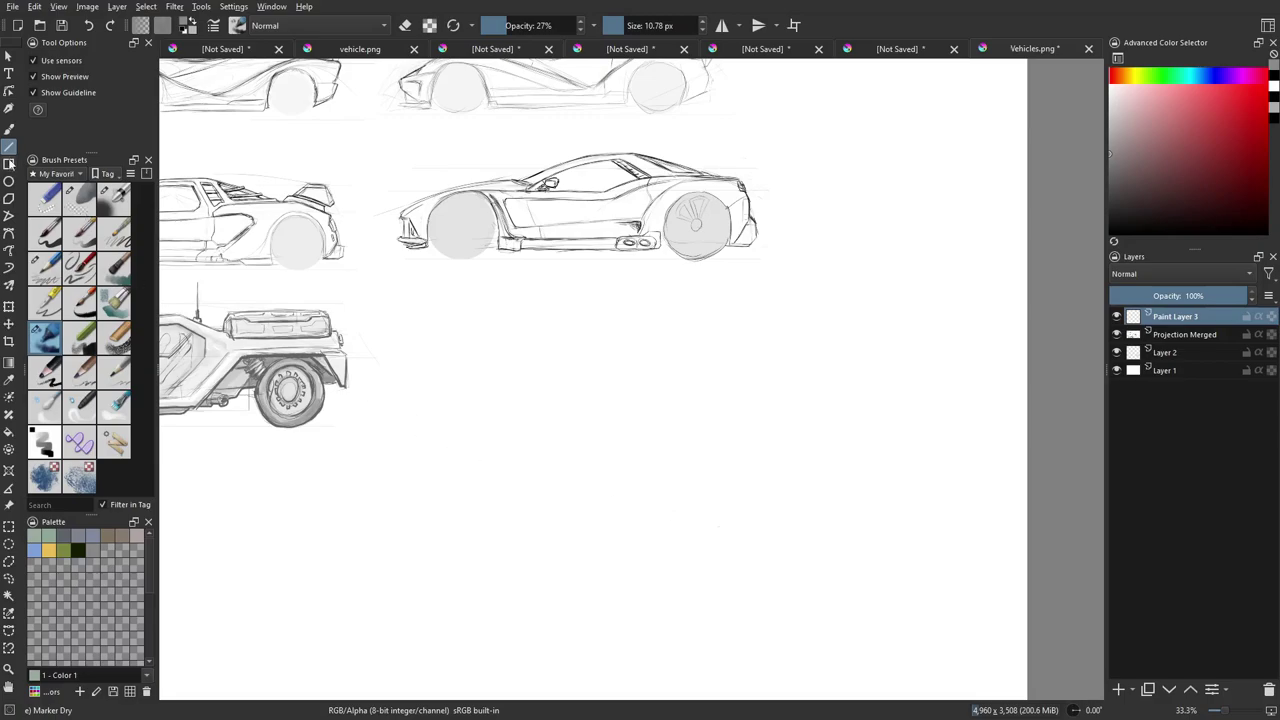
left_click(45, 267)
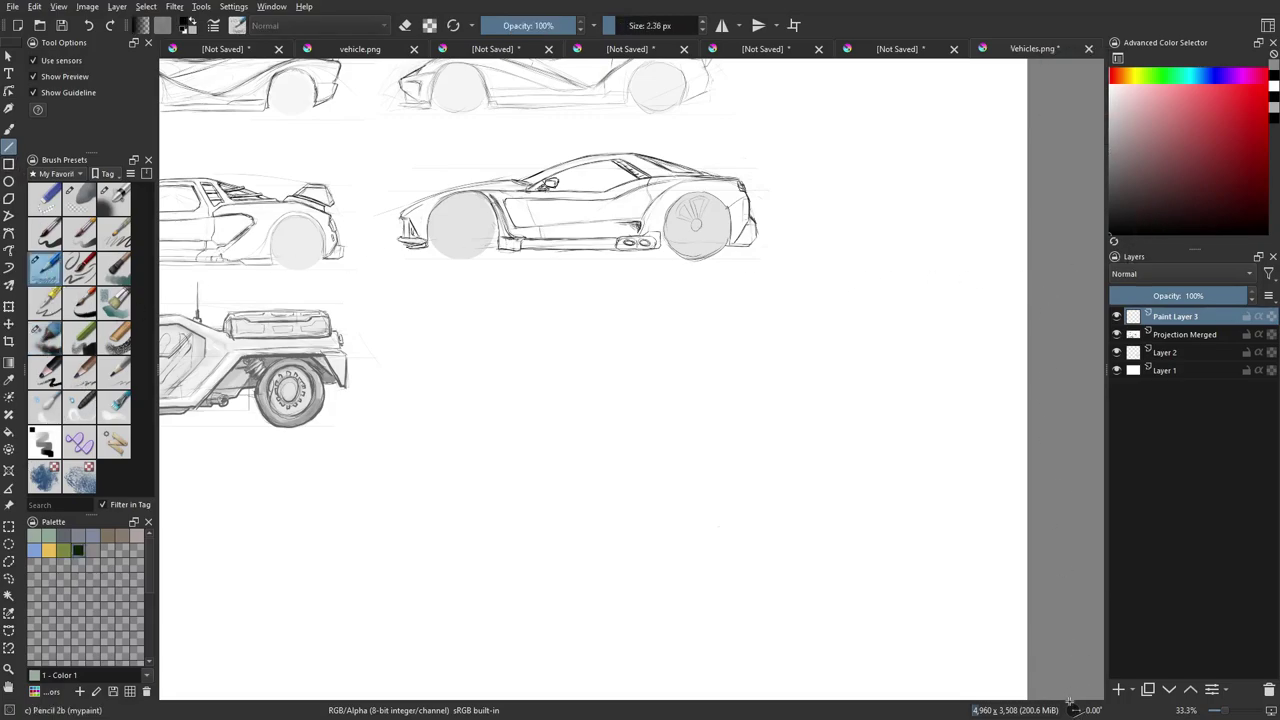
On another new paint layer, draw three long parallel horizontal guide lines in the empty area below the second-row sports car.
left_click(1118, 689)
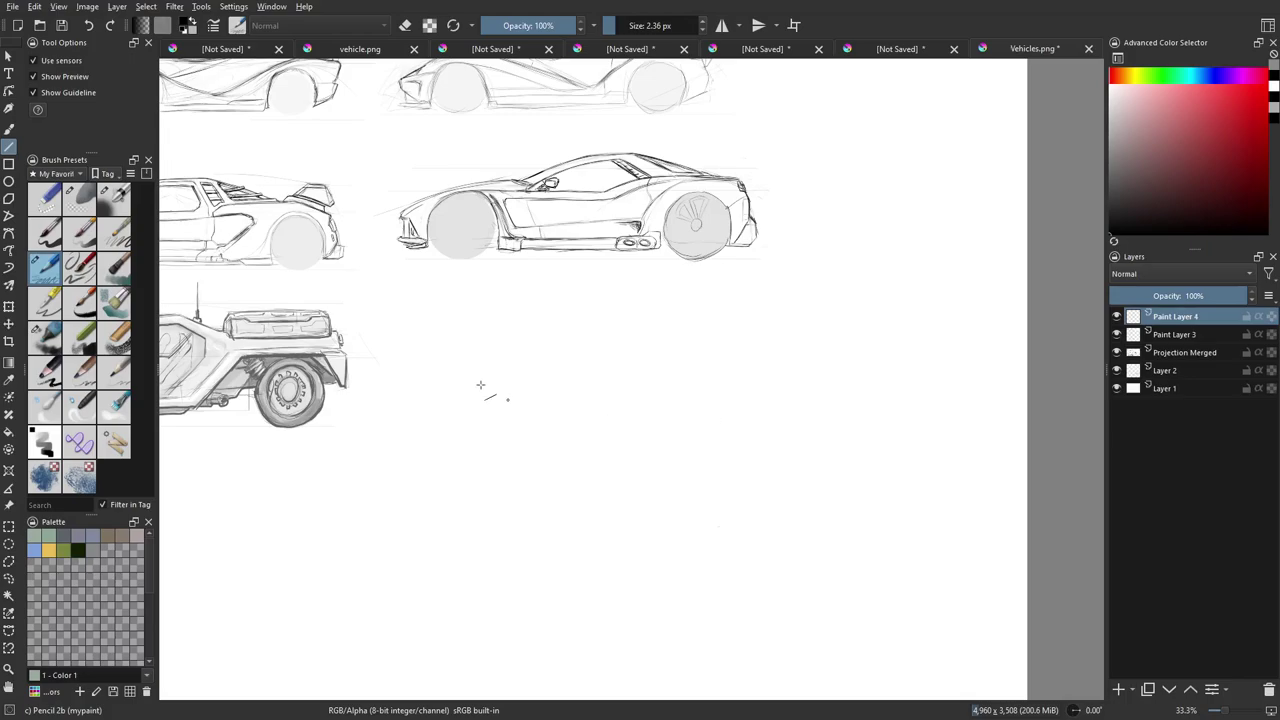
left_click_drag(438, 427, 900, 445)
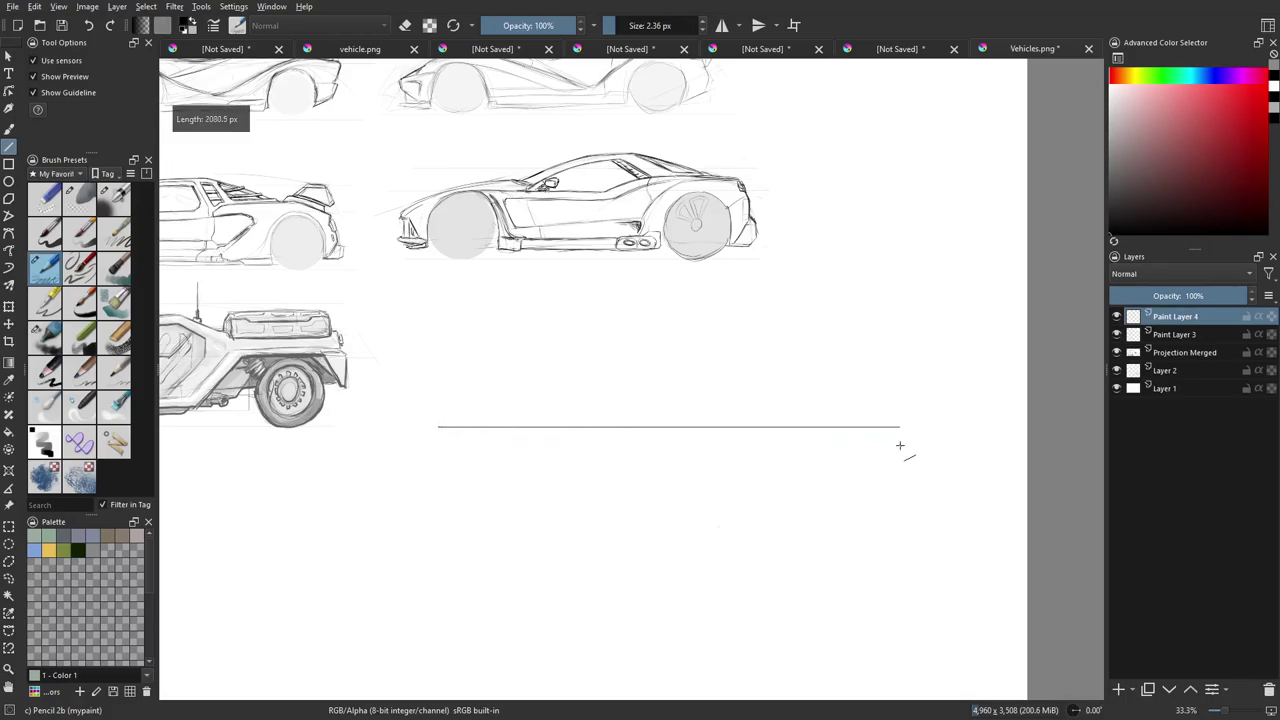
left_click_drag(441, 380, 886, 382)
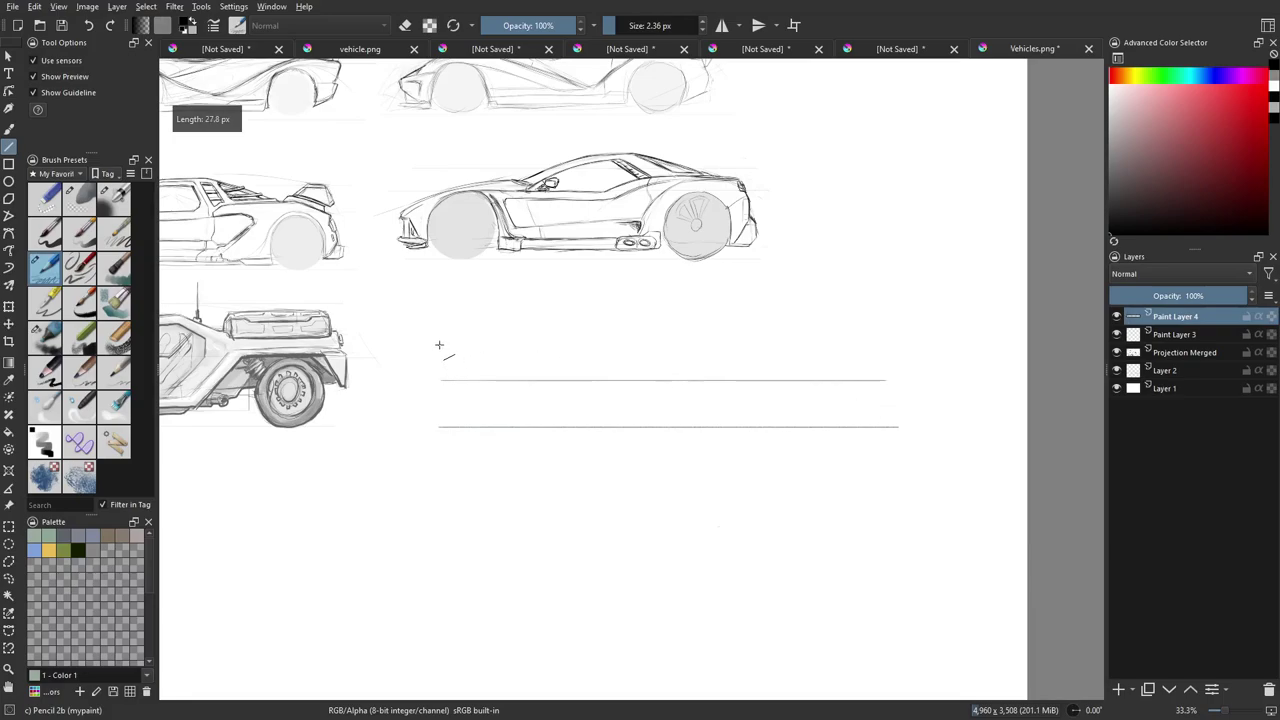
left_click_drag(438, 345, 886, 348)
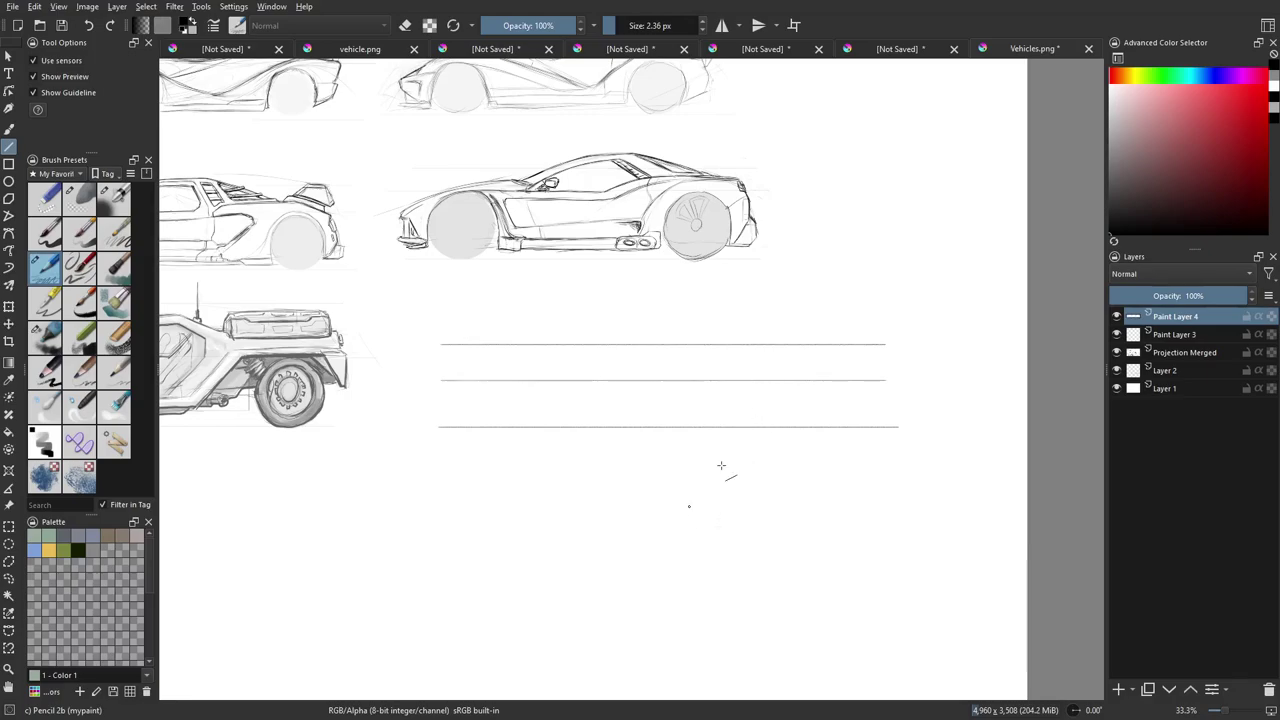
Add a new paint layer and draw a filled black wheel circle between the lower two guide lines with the Ellipse tool.
left_click_drag(720, 416, 702, 404)
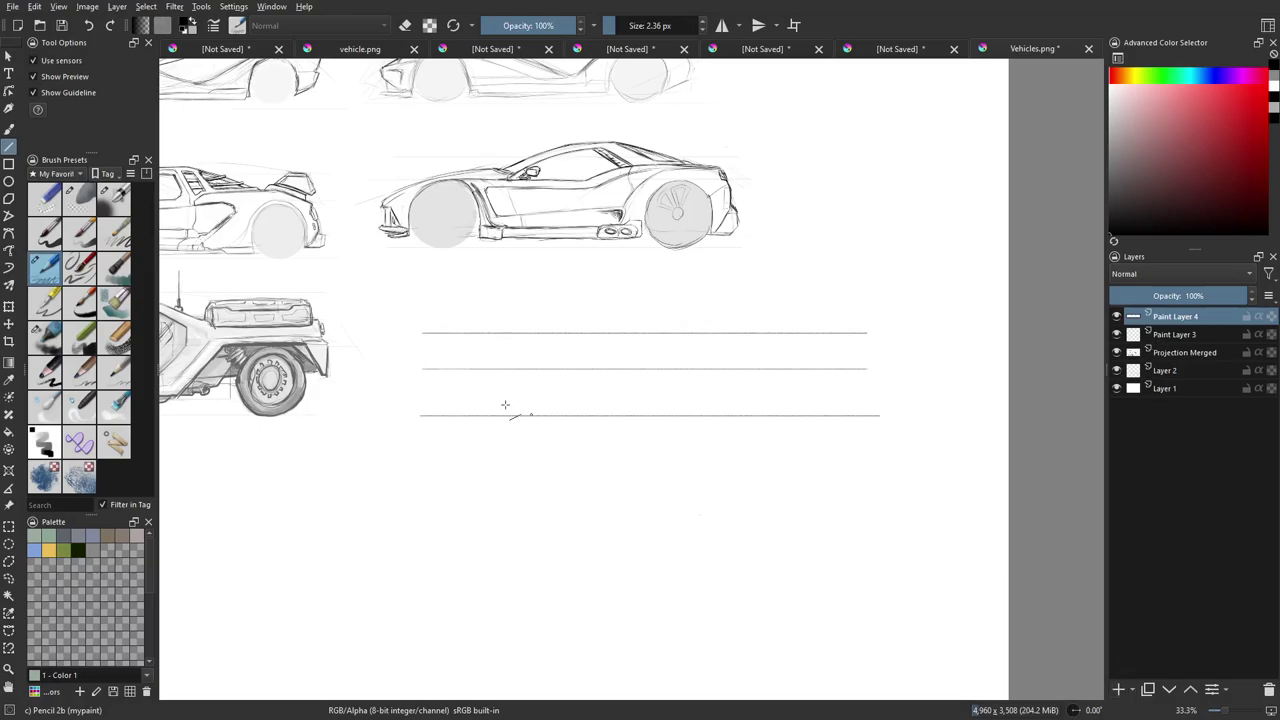
left_click(1118, 689)
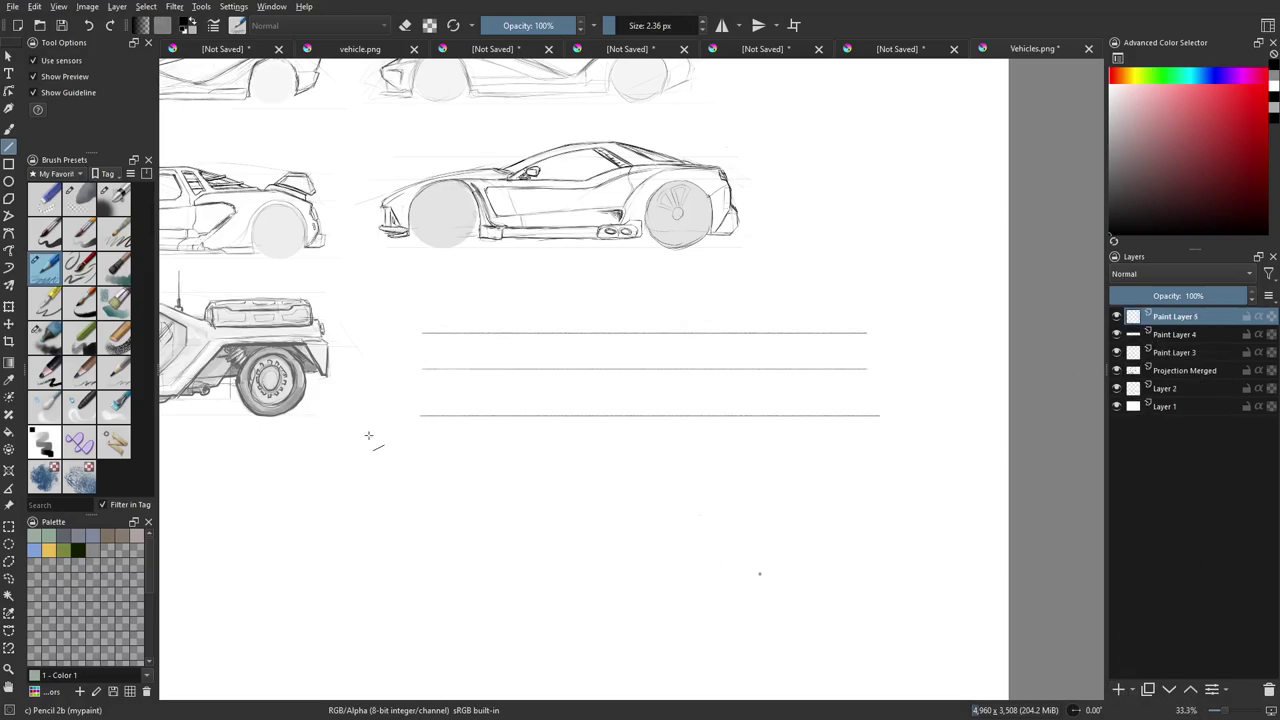
left_click(9, 181)
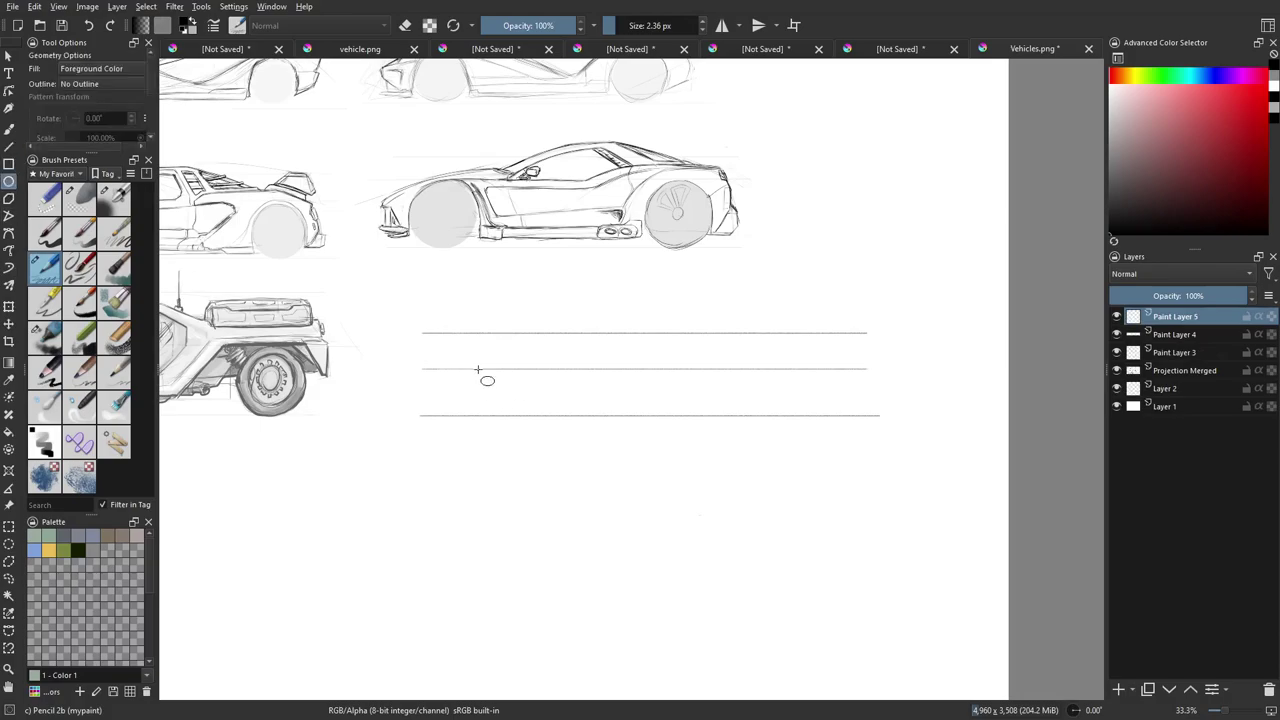
left_click_drag(476, 368, 523, 413)
Duplicate the wheel circle's layer, move the copy along the guides as the second wheel, and shift both wheels towards the guides' middle.
key("t")
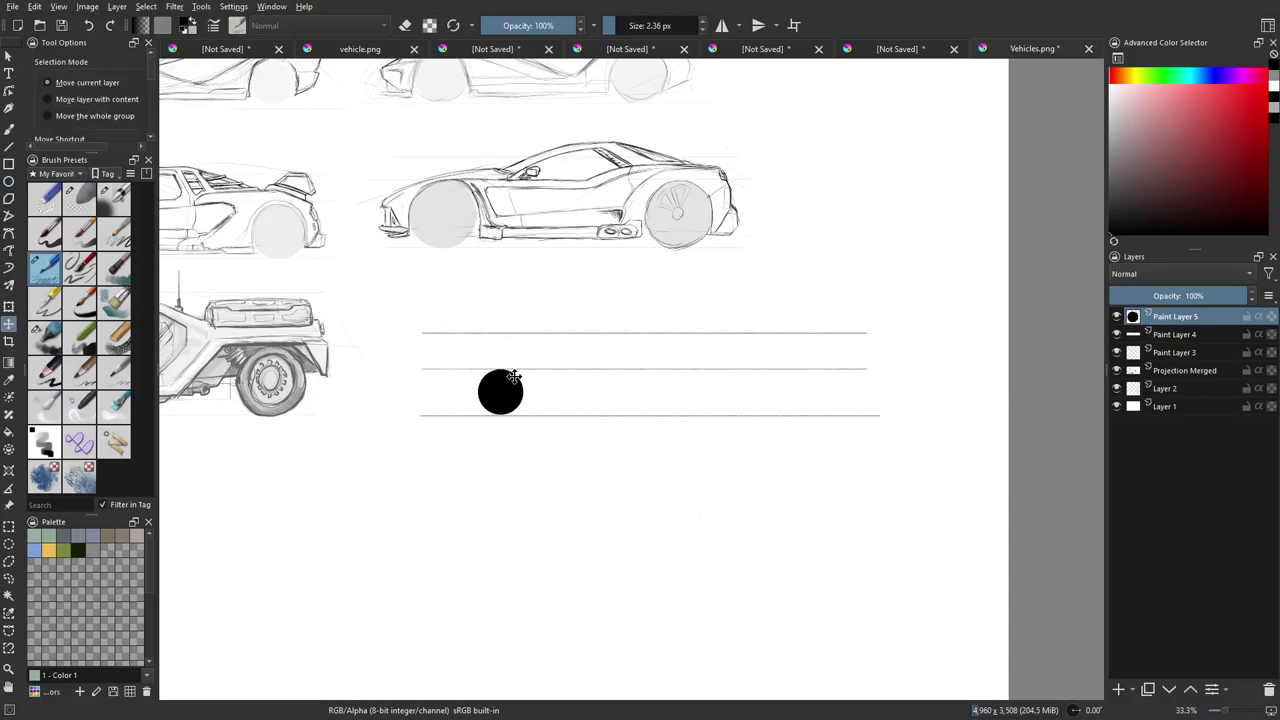
key("ctrl+j")
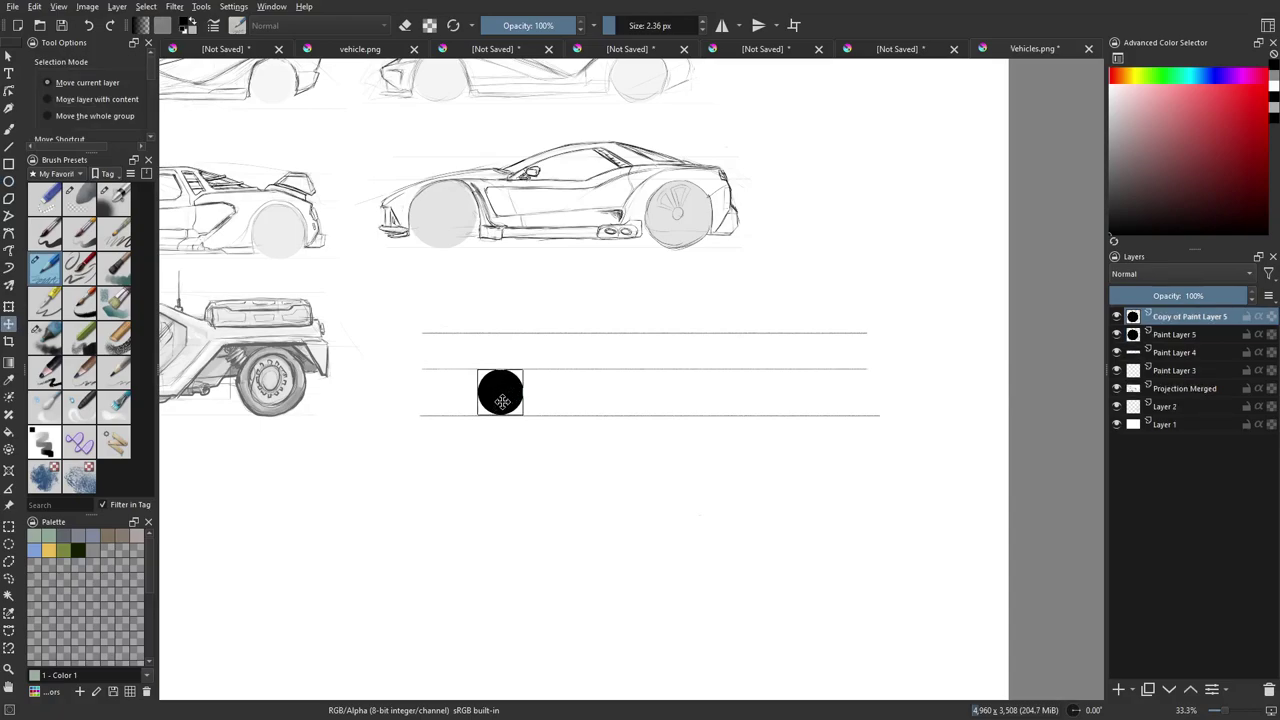
mouse_move(502, 400)
left_mouse_down()
mouse_move(699, 408)
mouse_move(685, 409)
left_mouse_up()
left_click(1176, 334, "ctrl")
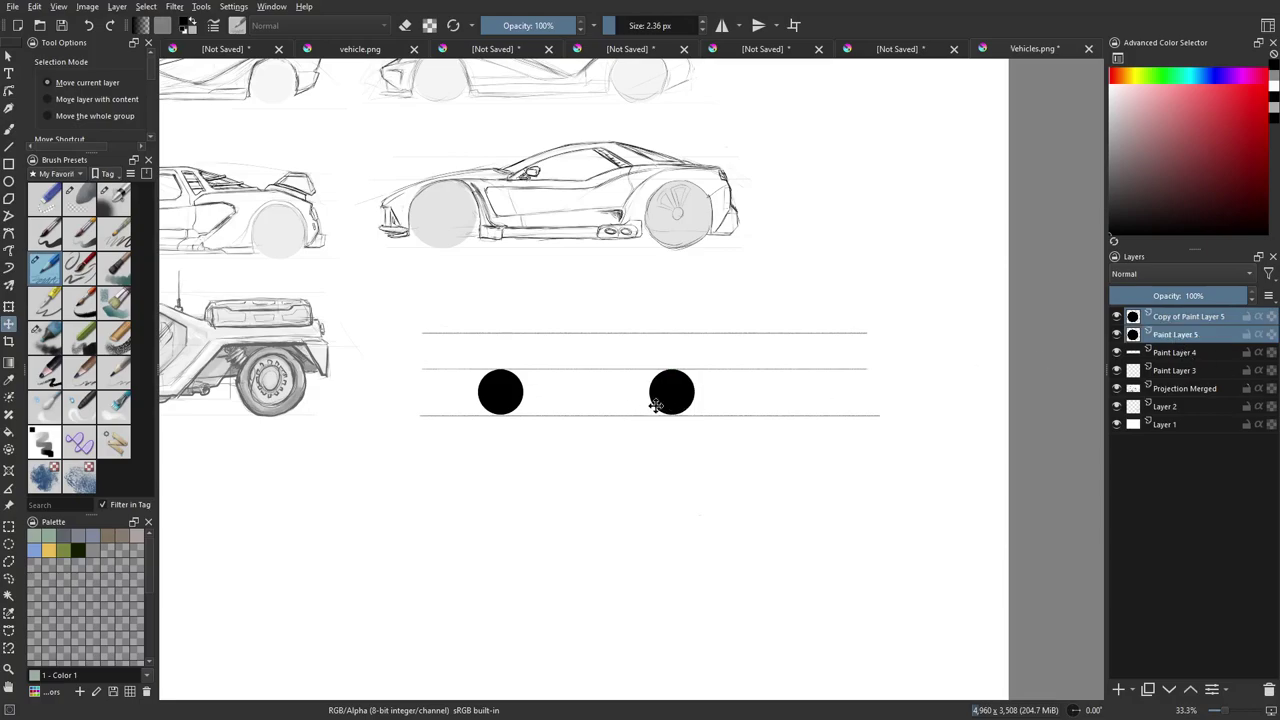
left_click_drag(705, 397, 742, 399)
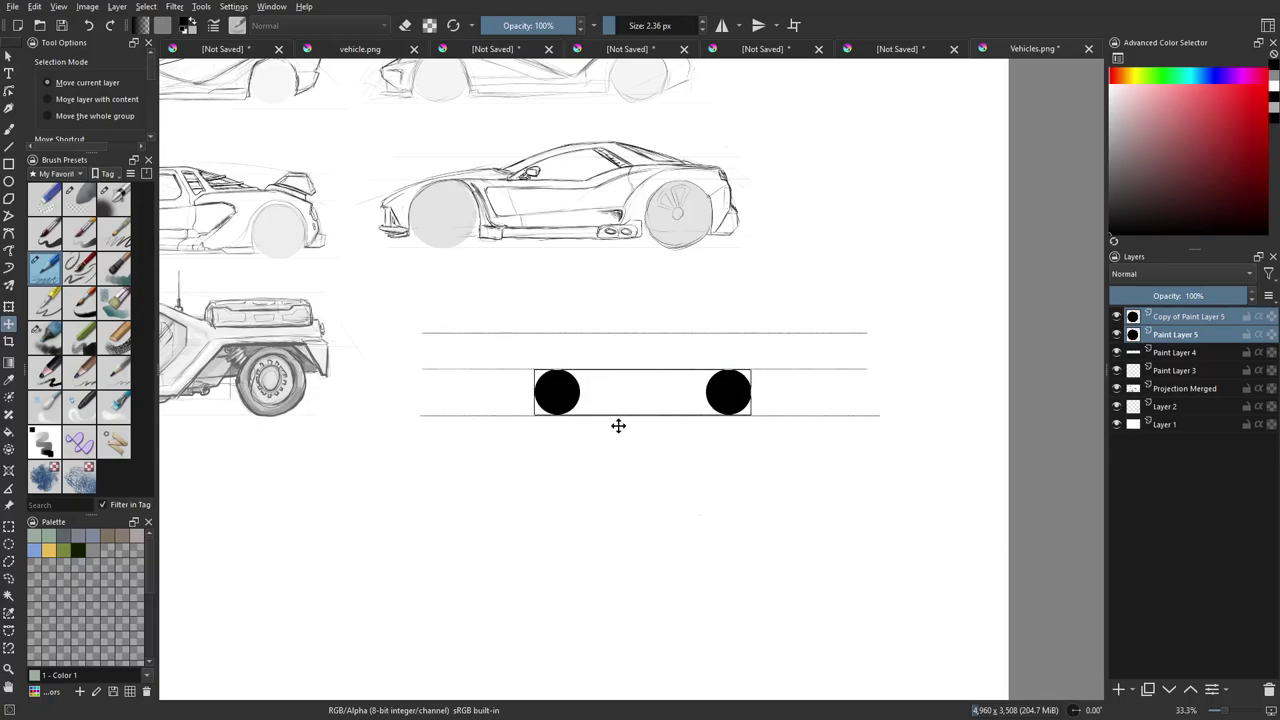
Group the two wheel layers with the guide-line layer and set the group's opacity to 17%.
left_click(1178, 356, "ctrl")
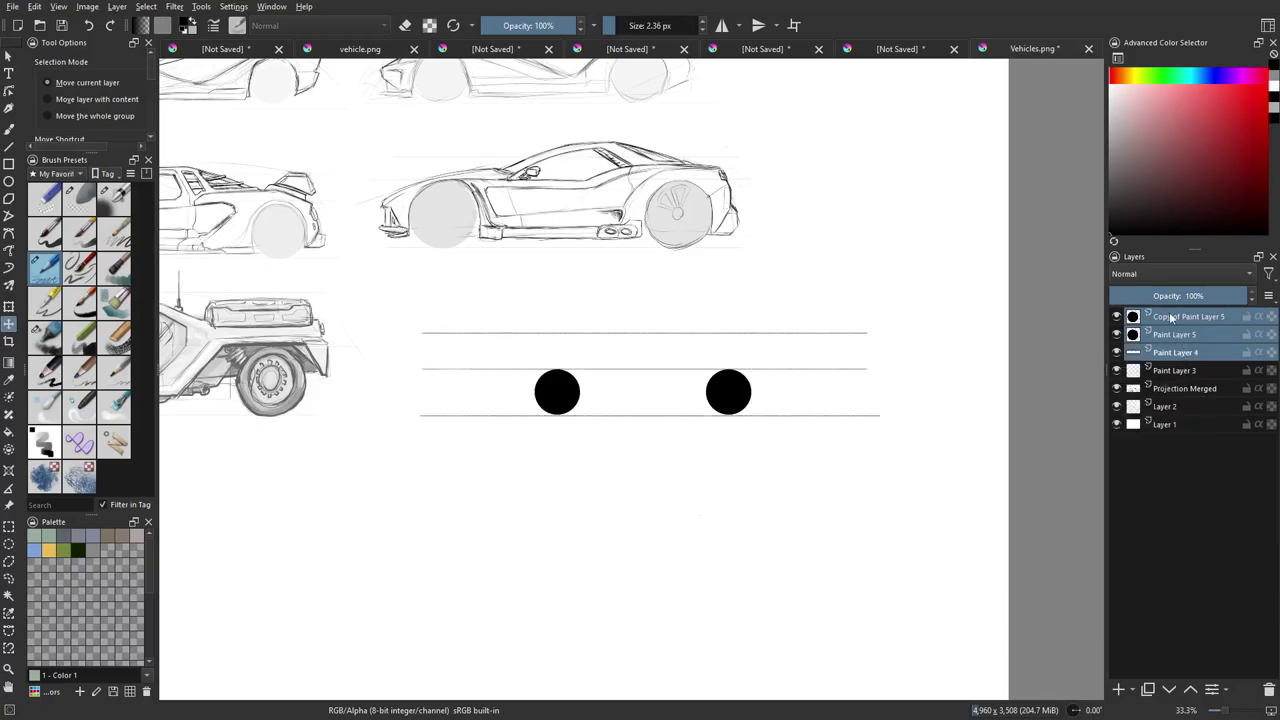
left_click(1172, 319)
left_click(1183, 357, "shift")
key("ctrl+g")
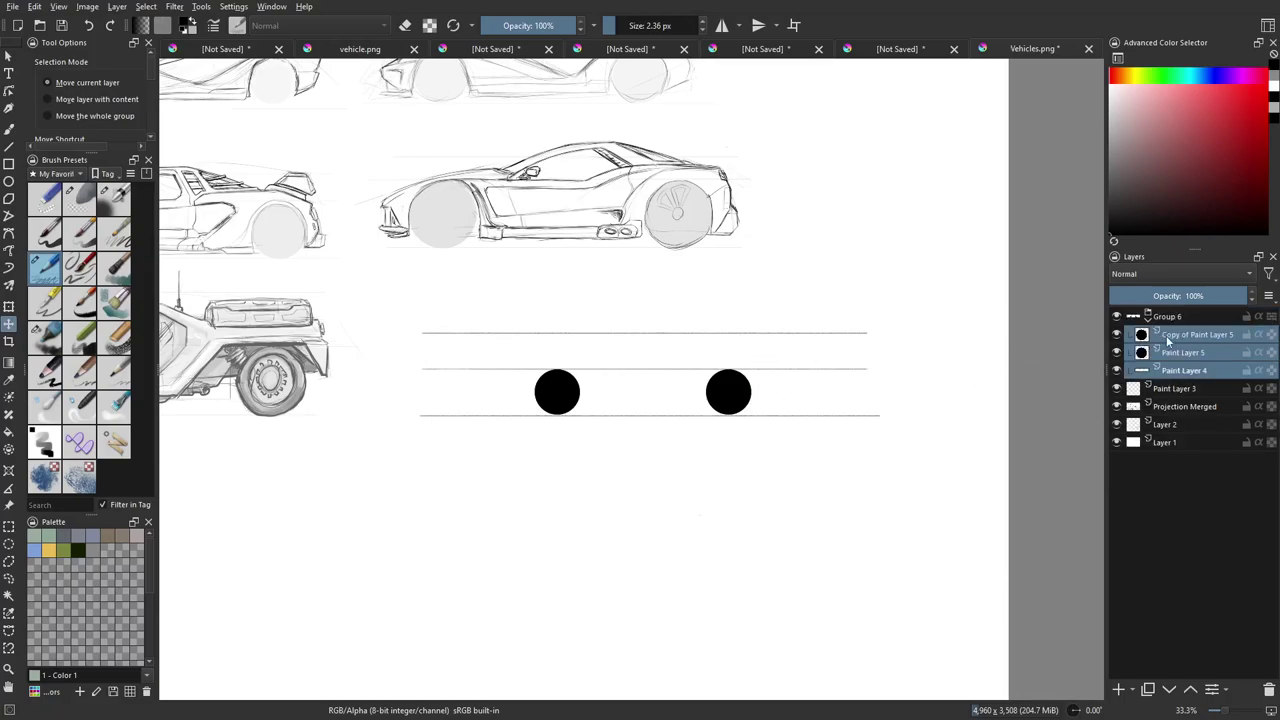
left_click(1148, 316)
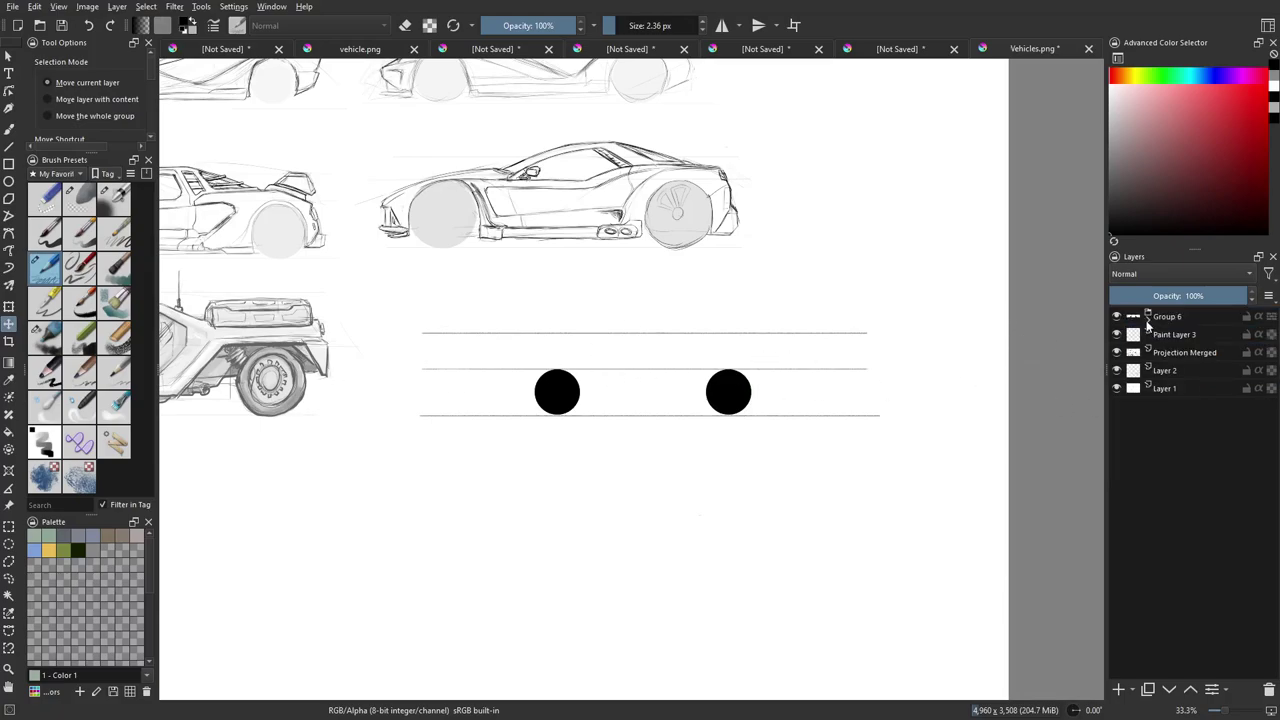
left_click(1144, 318)
left_click_drag(1142, 300, 1133, 300)
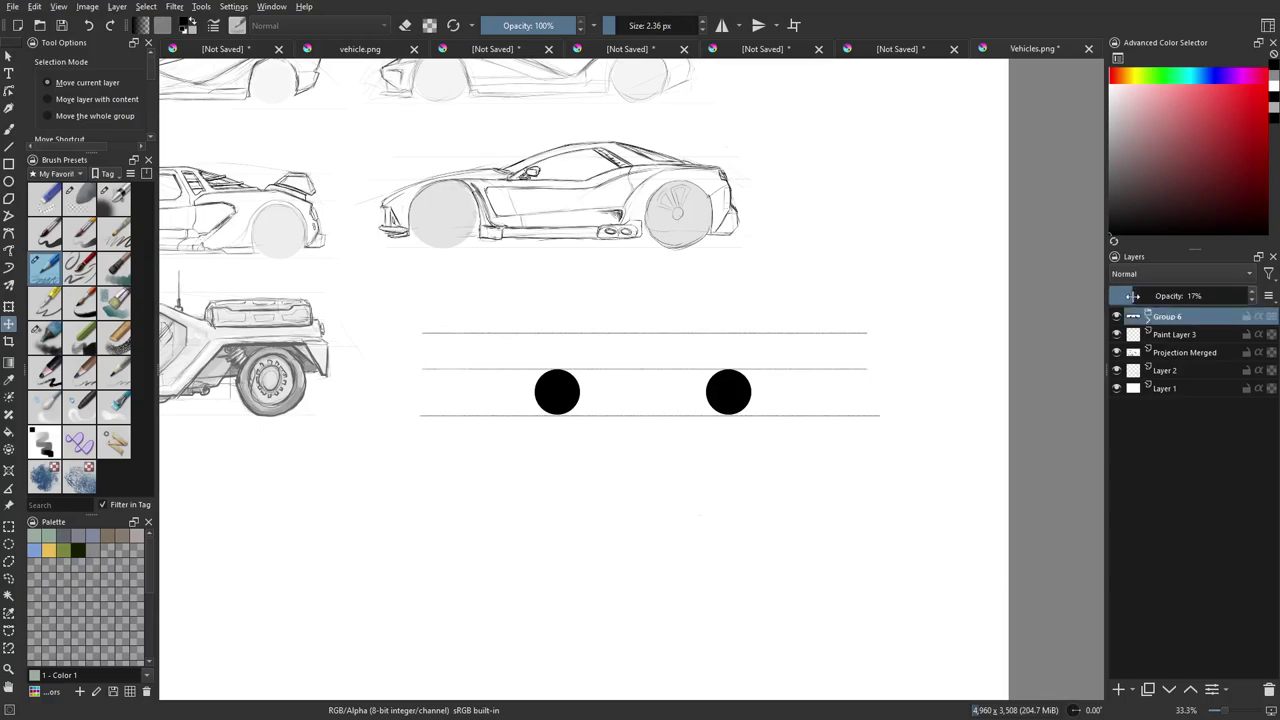
Add a new paint layer above the group, tilt the canvas to about 347° and switch to the Freehand Brush.
left_click(1118, 689)
scroll(597, 306, "up", 1)
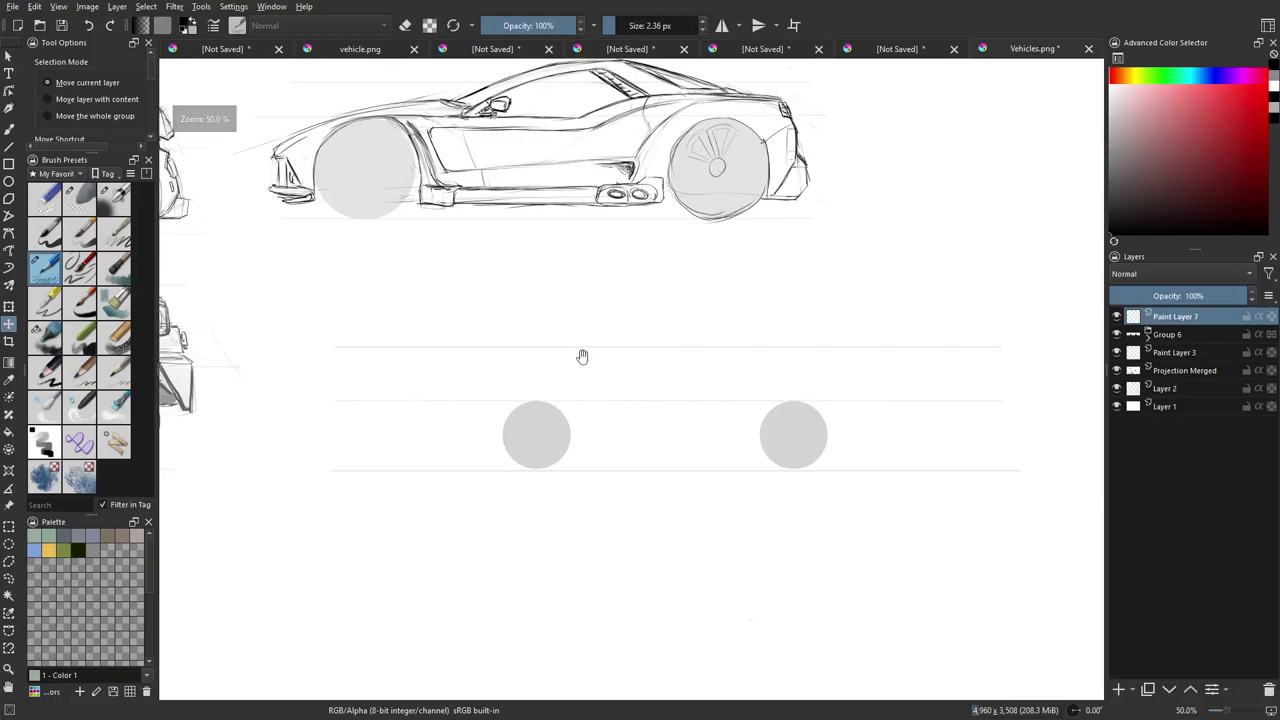
left_click_drag(583, 357, 572, 303)
left_click_drag(463, 355, 510, 389)
left_click_drag(551, 413, 612, 399)
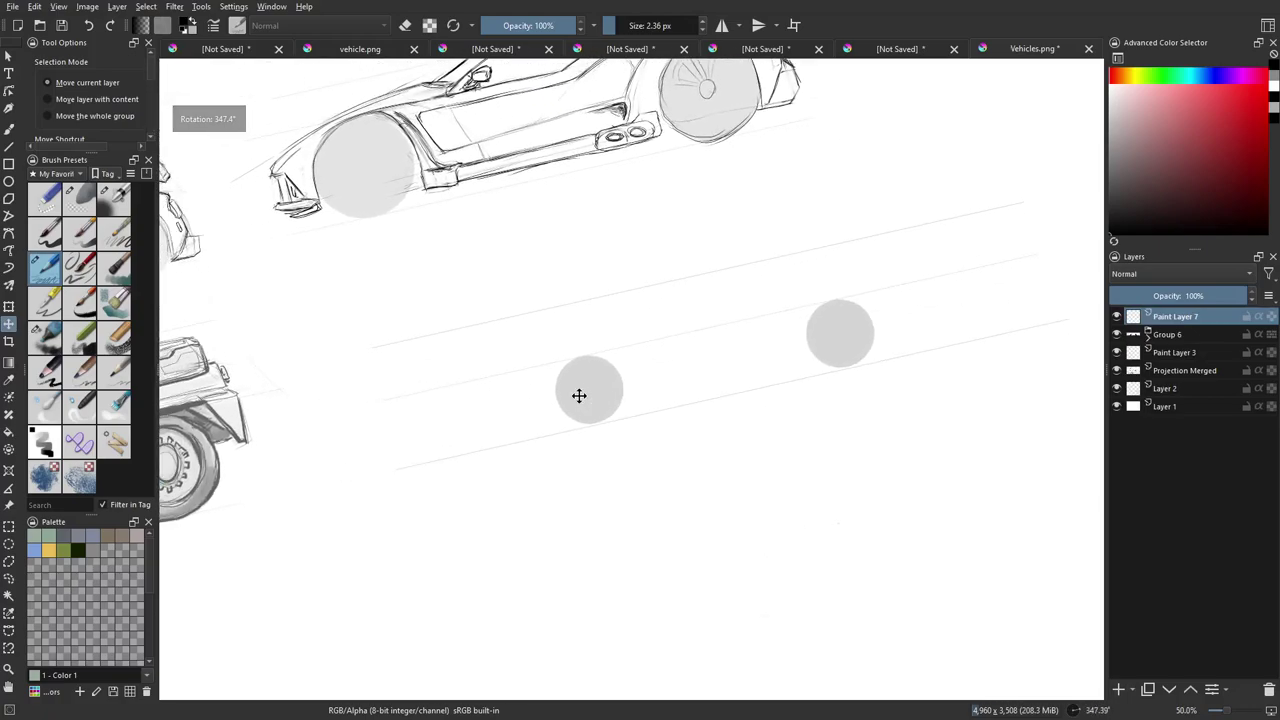
key("b")
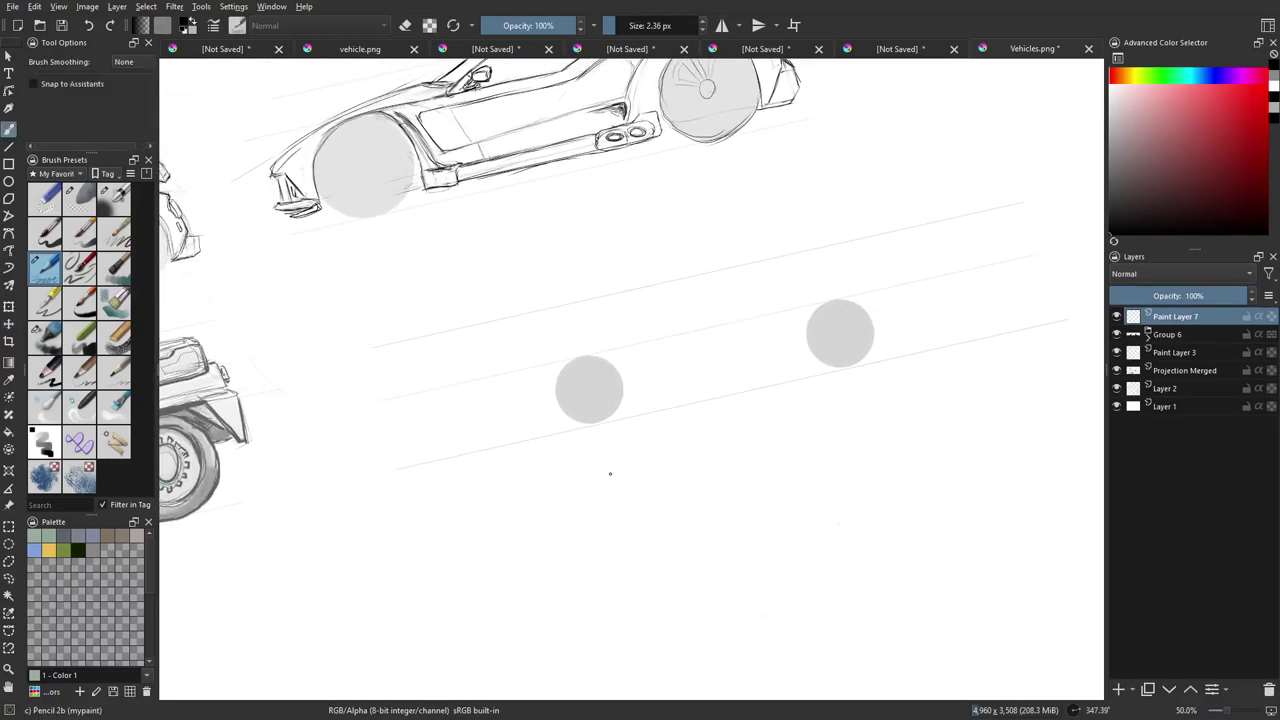
mouse_move(609, 448)
left_mouse_down()
mouse_move(551, 429)
mouse_move(599, 393)
left_mouse_up()
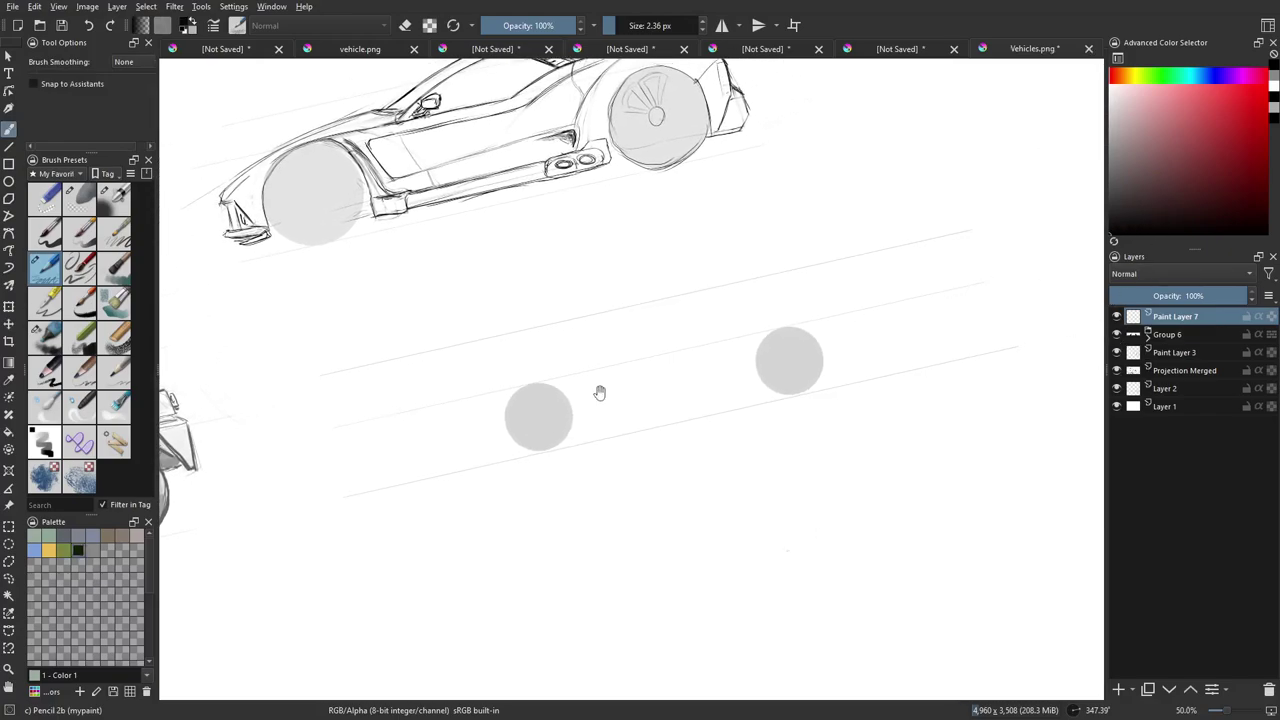
mouse_move(440, 453)
left_mouse_down()
mouse_move(512, 385)
mouse_move(912, 256)
mouse_move(1045, 272)
left_mouse_up()
key("ctrl+z")
left_click_drag(430, 440, 816, 308)
key("ctrl+z")
left_click_drag(466, 434, 882, 346)
key("ctrl+z")
mouse_move(486, 420)
left_mouse_down()
mouse_move(591, 337)
mouse_move(840, 348)
left_mouse_up()
key("ctrl+z")
mouse_move(466, 428)
left_mouse_down()
mouse_move(585, 340)
mouse_move(918, 330)
left_mouse_up()
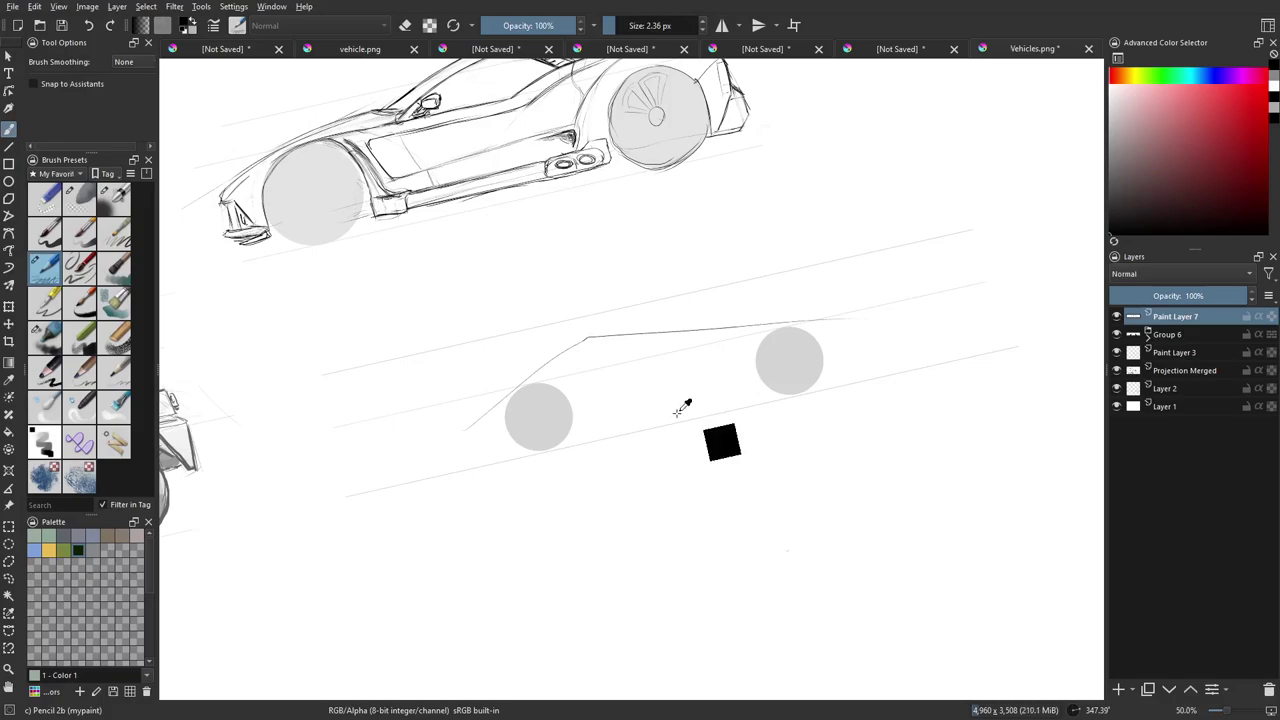
key("ctrl+z")
left_click_drag(486, 426, 806, 336)
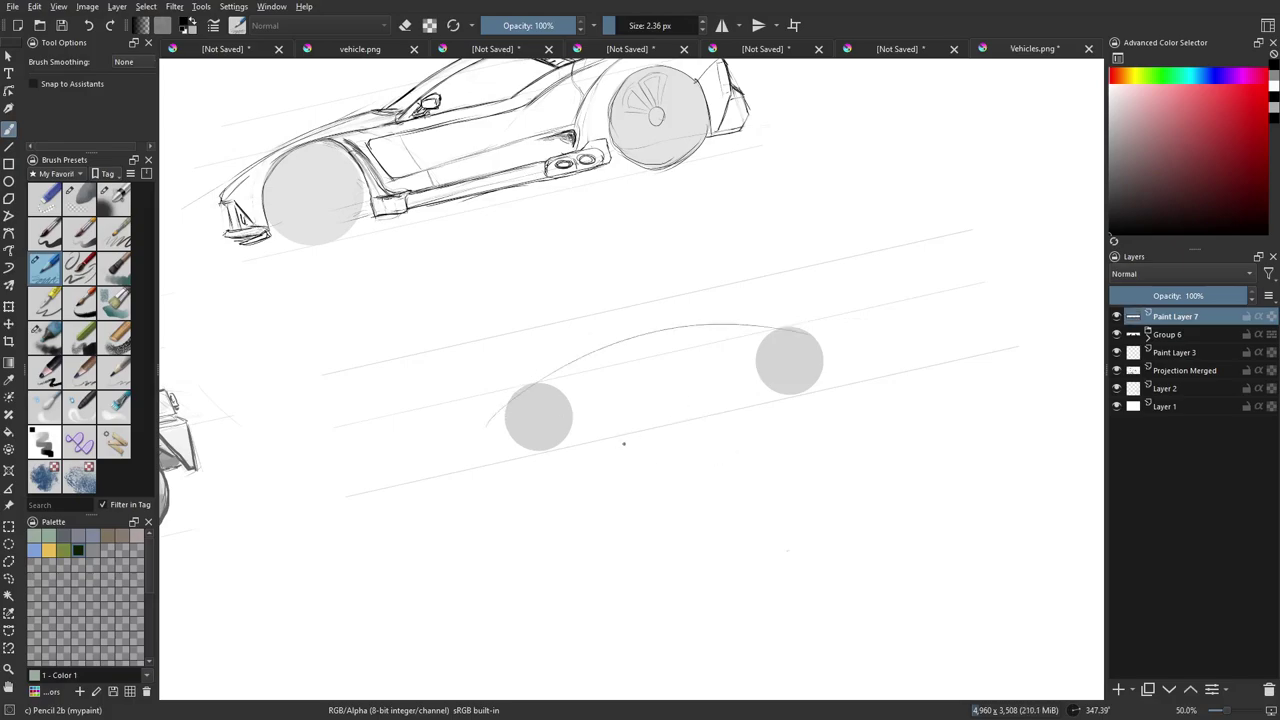
key("ctrl+z")
mouse_move(502, 411)
left_mouse_down()
mouse_move(502, 434)
mouse_move(598, 377)
left_mouse_up()
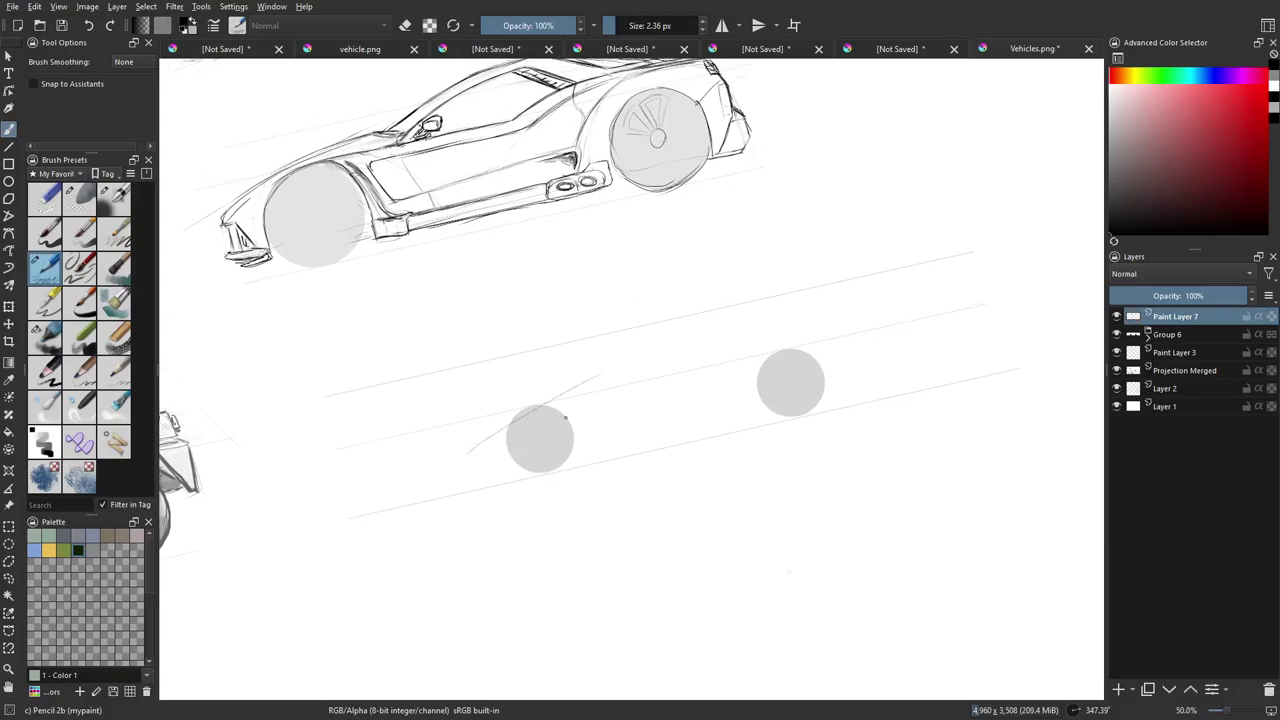
key("ctrl+z")
left_click_drag(473, 445, 590, 388)
key("ctrl+z")
left_click_drag(473, 444, 578, 388)
key("ctrl+z")
left_click_drag(617, 336, 845, 329)
key("ctrl+z")
key("ctrl+z")
Sketch the car's side profile around the two wheels, with an arched upper body line, nose, tail and straight lower sill.
mouse_move(473, 449)
left_mouse_down()
mouse_move(580, 379)
mouse_move(913, 345)
mouse_move(798, 339)
mouse_move(880, 348)
left_mouse_up()
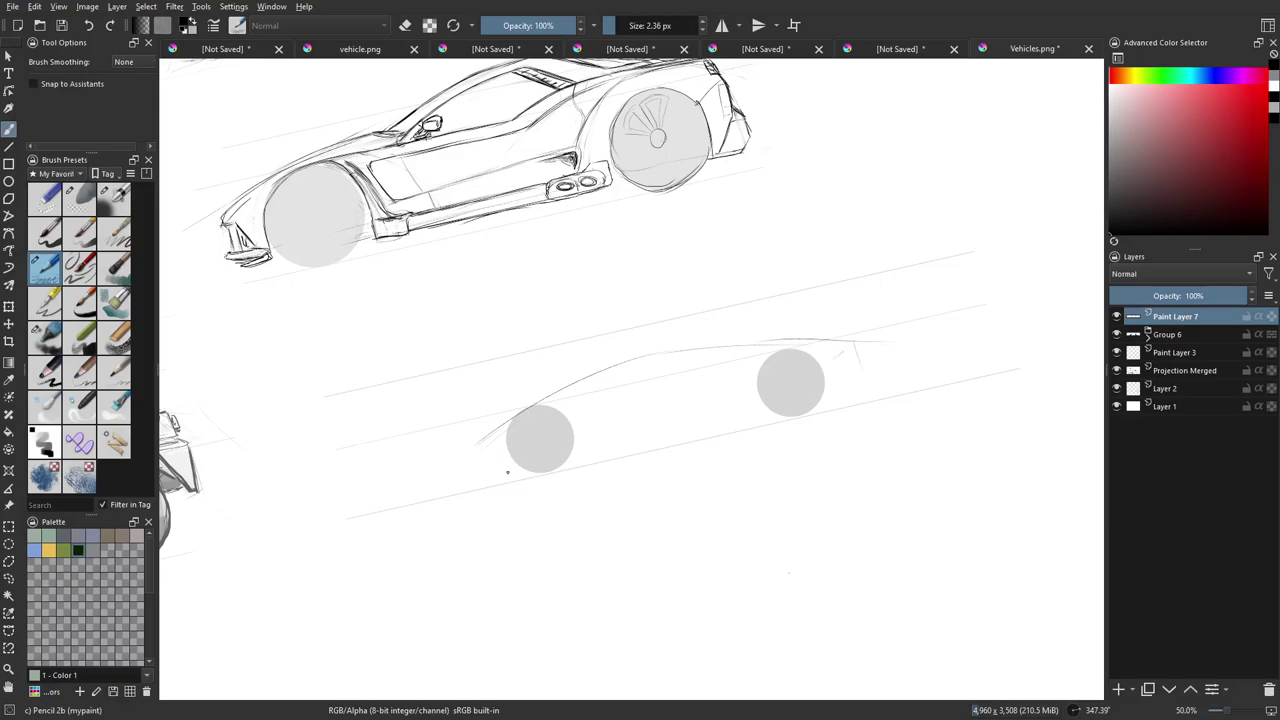
left_click_drag(498, 470, 840, 388)
left_click_drag(706, 476, 712, 443)
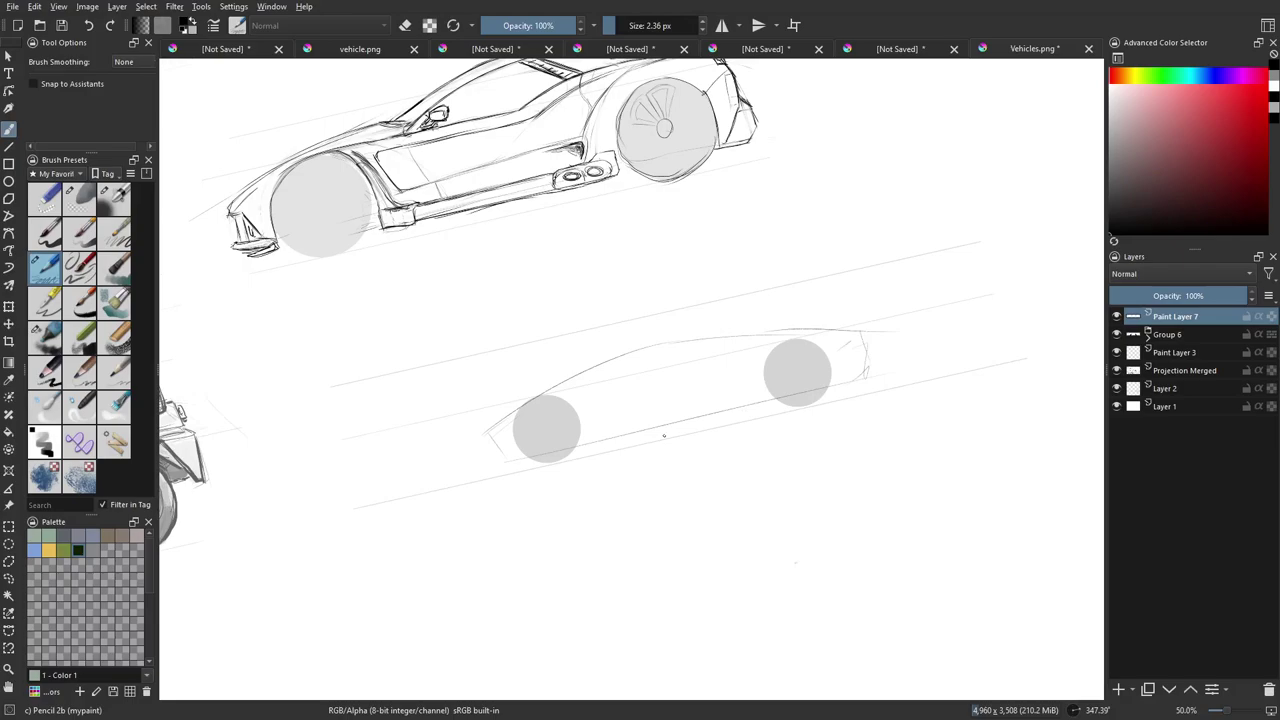
left_click_drag(628, 421, 699, 428)
scroll(698, 427, "up", 1)
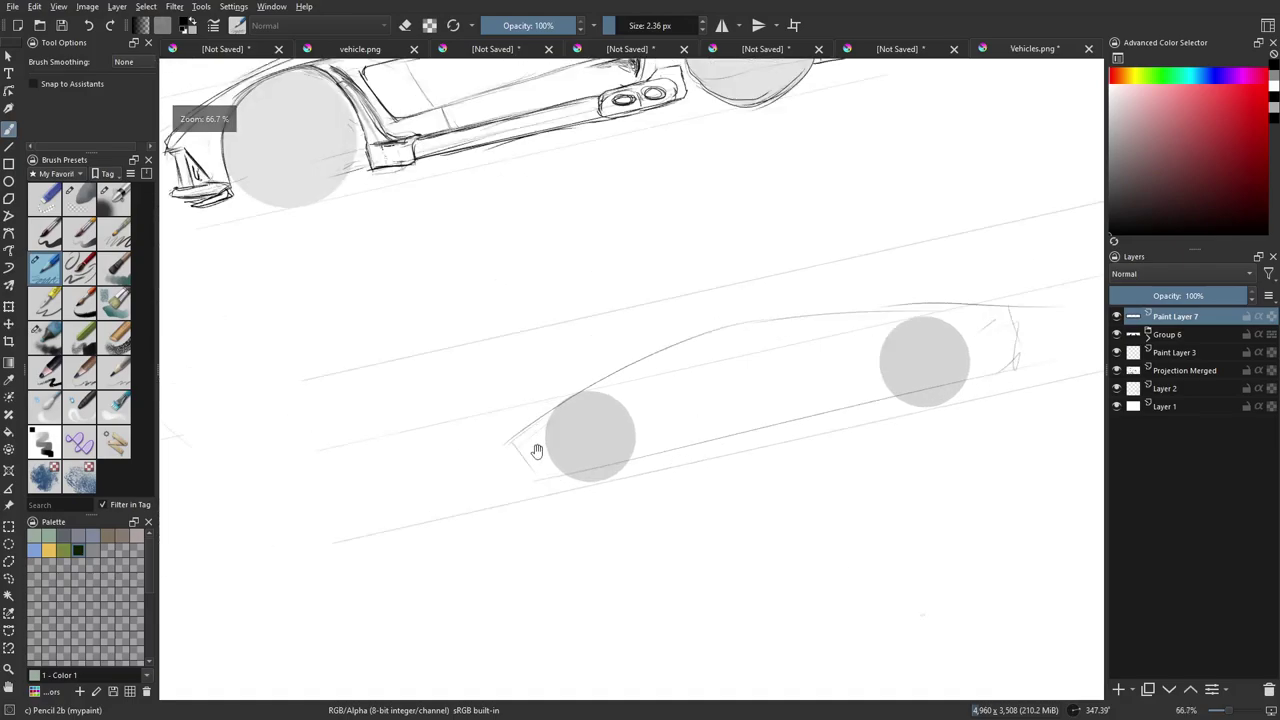
left_click_drag(537, 449, 450, 455)
mouse_move(557, 427)
left_mouse_down()
mouse_move(512, 459)
mouse_move(577, 429)
mouse_move(591, 397)
left_mouse_up()
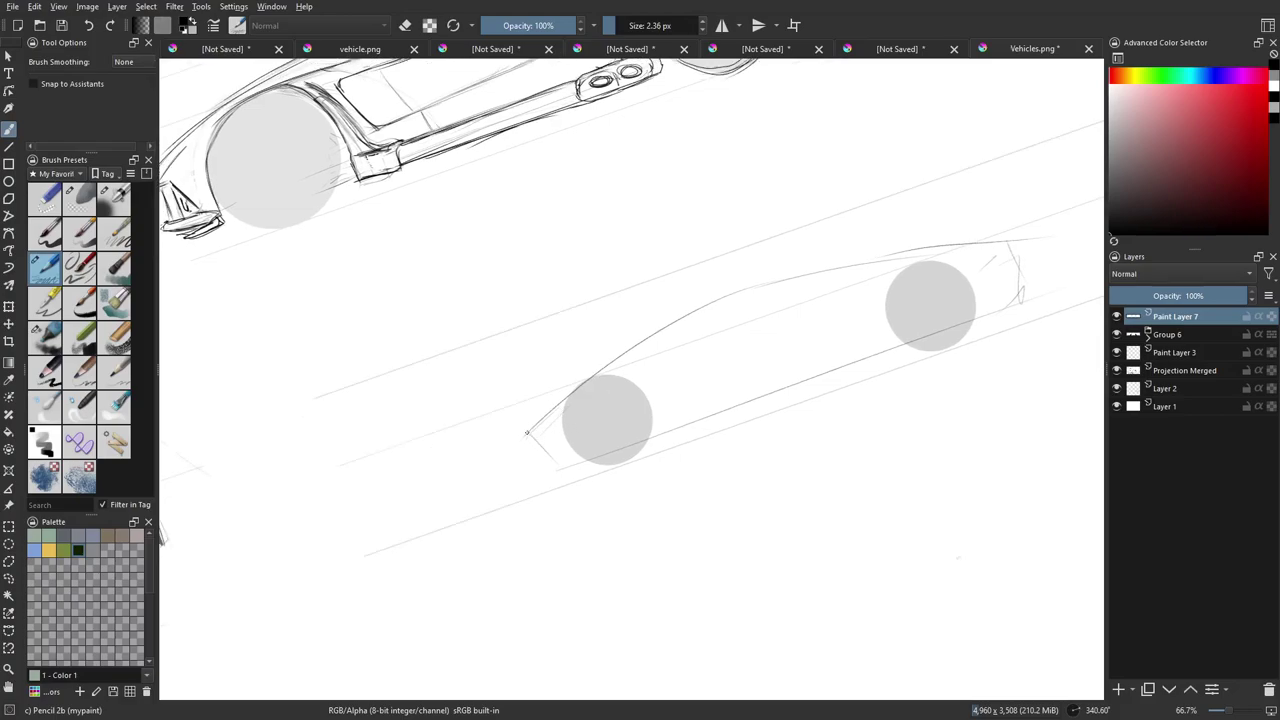
left_click_drag(636, 393, 578, 403)
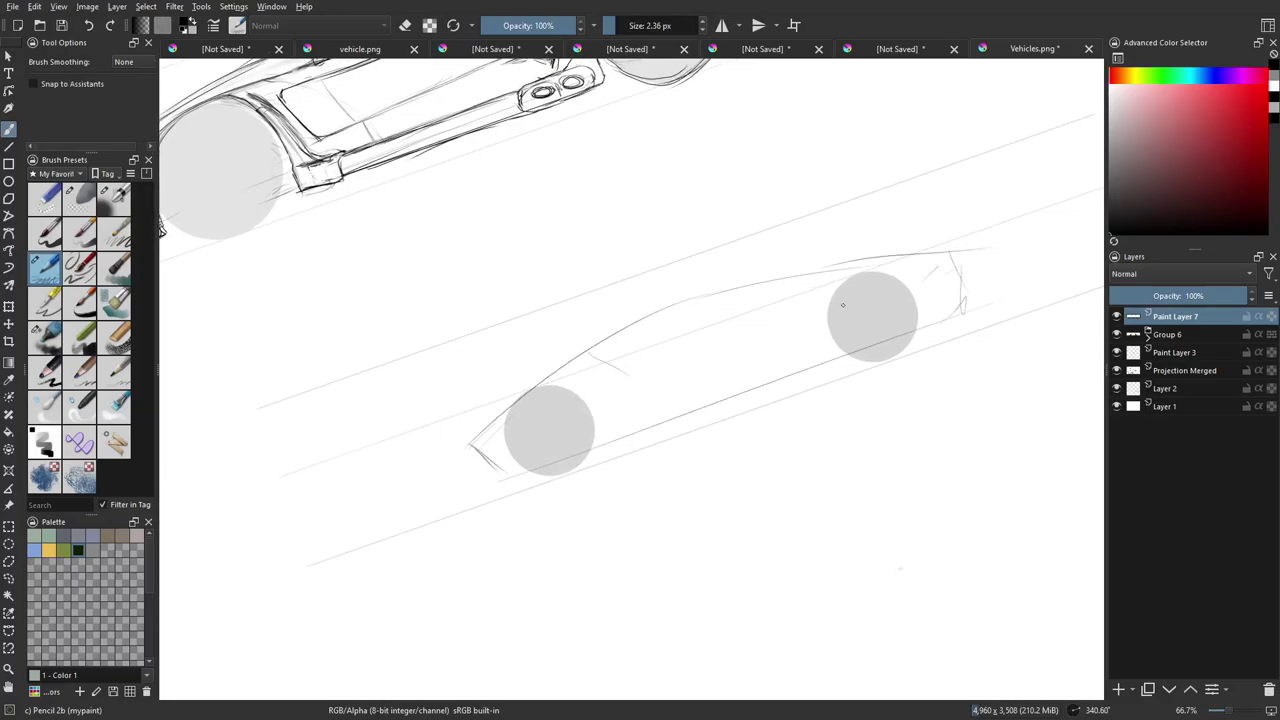
left_click_drag(520, 471, 596, 392)
key("ctrl+z")
left_click_drag(570, 375, 657, 321)
left_click_drag(578, 375, 632, 399)
left_click_drag(687, 307, 740, 318)
left_click_drag(646, 392, 740, 321)
key("ctrl+z")
key("ctrl+z")
key("ctrl+z")
key("ctrl+z")
Tilt the canvas to about 335.6° and sketch an extra contour stroke along the hood line above the front wheel.
left_click_drag(655, 387, 688, 382)
mouse_move(555, 402)
left_mouse_down()
mouse_move(604, 388)
mouse_move(537, 400)
mouse_move(580, 394)
mouse_move(552, 403)
left_mouse_up()
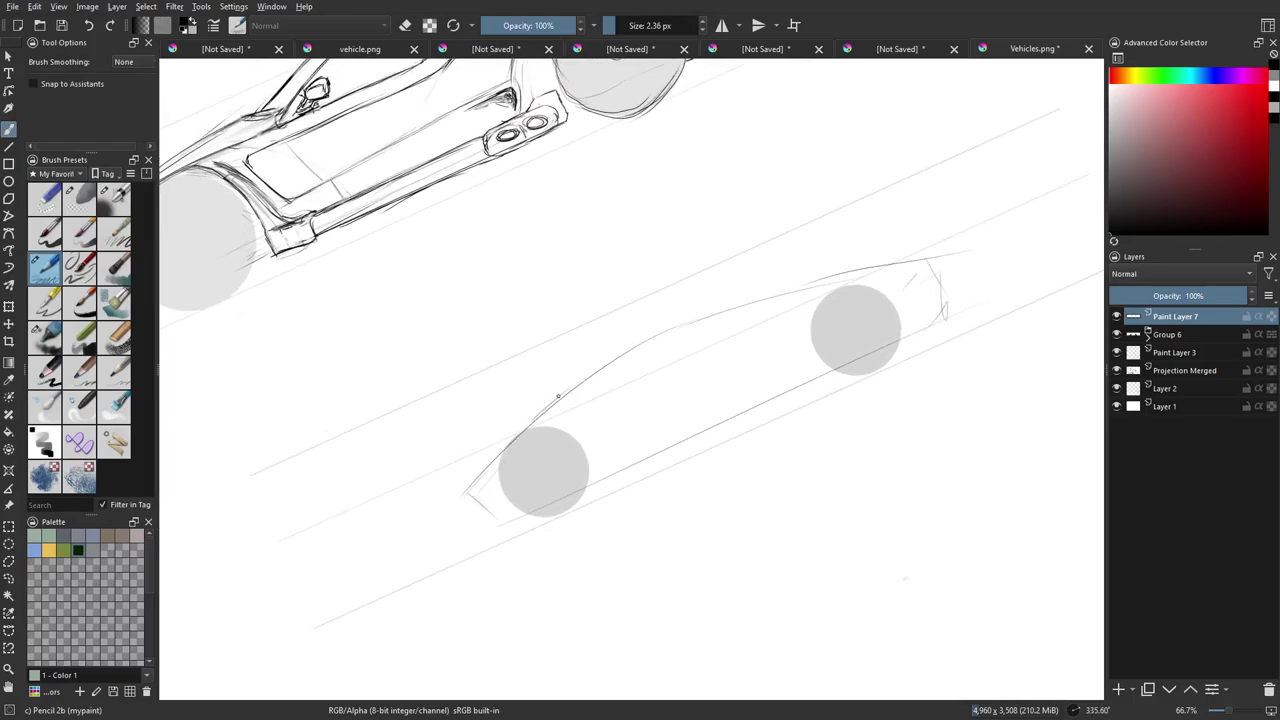
left_click_drag(558, 396, 606, 355)
left_click_drag(537, 419, 639, 329)
left_click_drag(570, 386, 626, 340)
left_click_drag(564, 404, 649, 340)
key("ctrl+z")
key("ctrl+z")
key("ctrl+z")
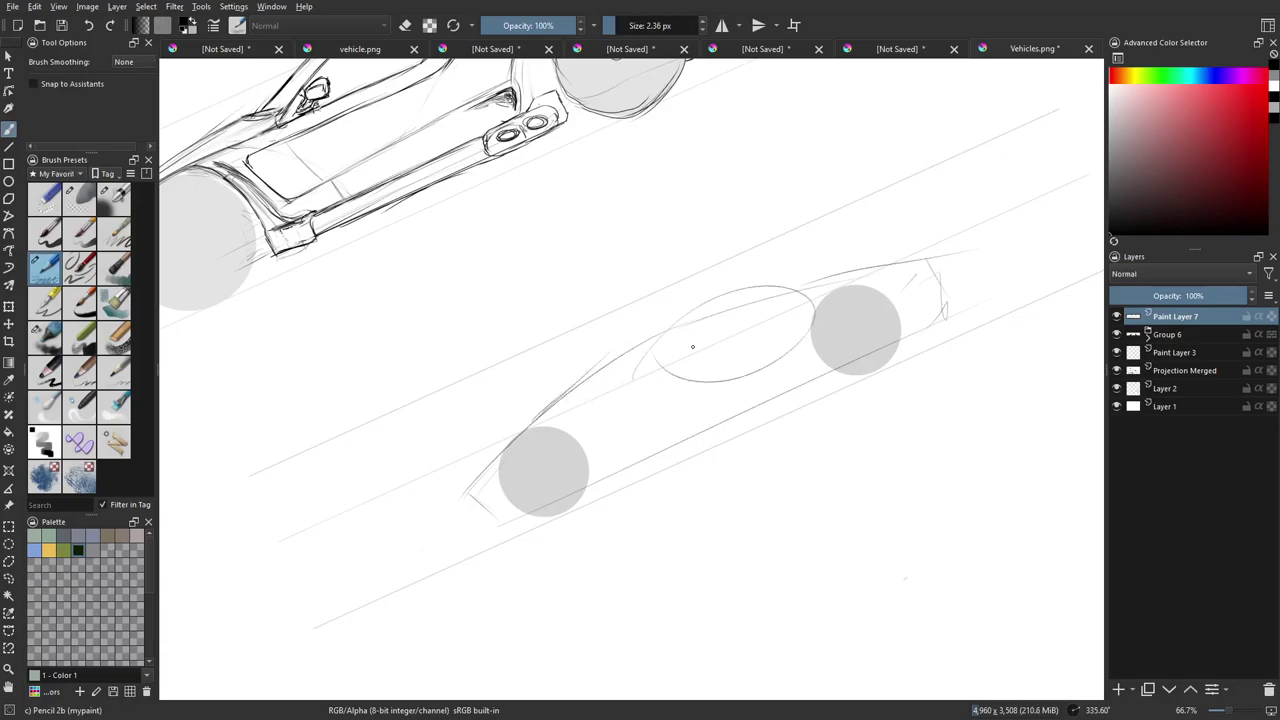
key("ctrl+z")
left_click_drag(716, 394, 718, 396)
key("ctrl+z")
Sketch the windscreen, raised roofline and window base, and add contour lines for the hood, nose and panel behind the front wheel.
mouse_move(658, 351)
left_mouse_down()
mouse_move(686, 315)
mouse_move(794, 273)
left_mouse_up()
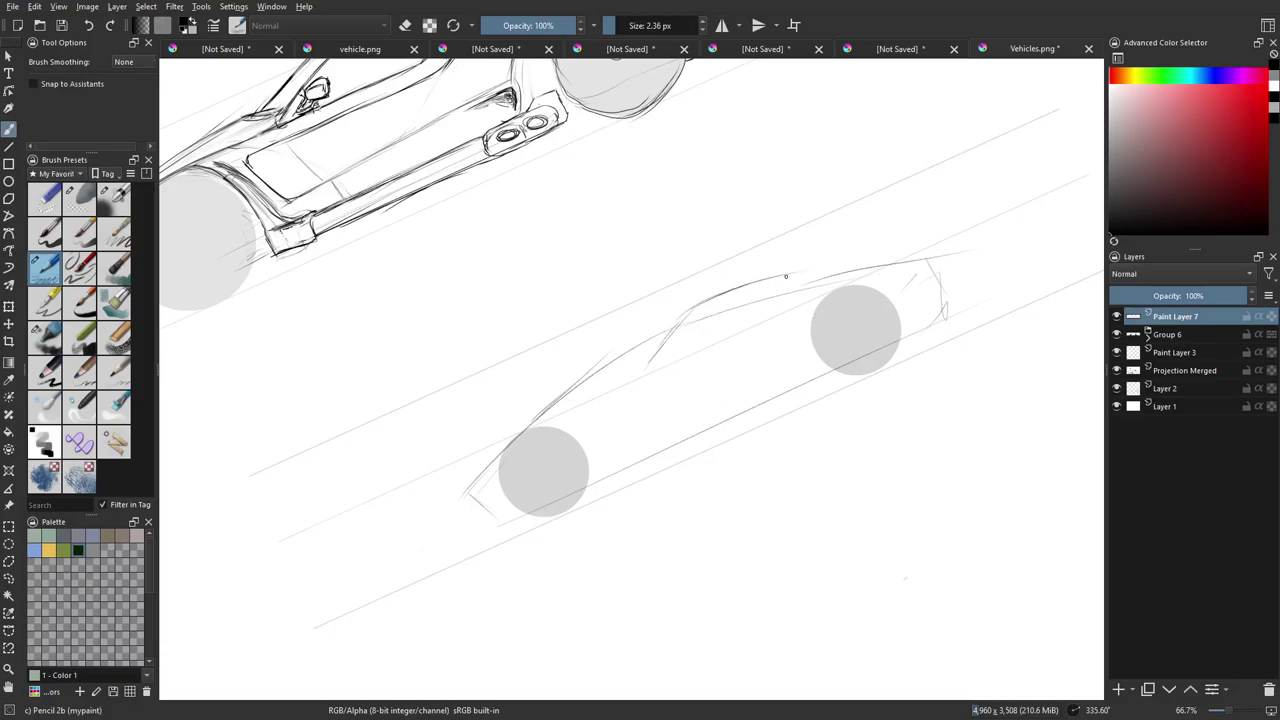
mouse_move(646, 362)
left_mouse_down()
mouse_move(795, 294)
mouse_move(678, 356)
left_mouse_up()
left_click_drag(541, 421, 638, 373)
left_click_drag(562, 405, 623, 368)
mouse_move(468, 490)
left_mouse_down()
mouse_move(512, 442)
mouse_move(475, 492)
mouse_move(485, 502)
mouse_move(598, 445)
mouse_move(656, 390)
left_mouse_up()
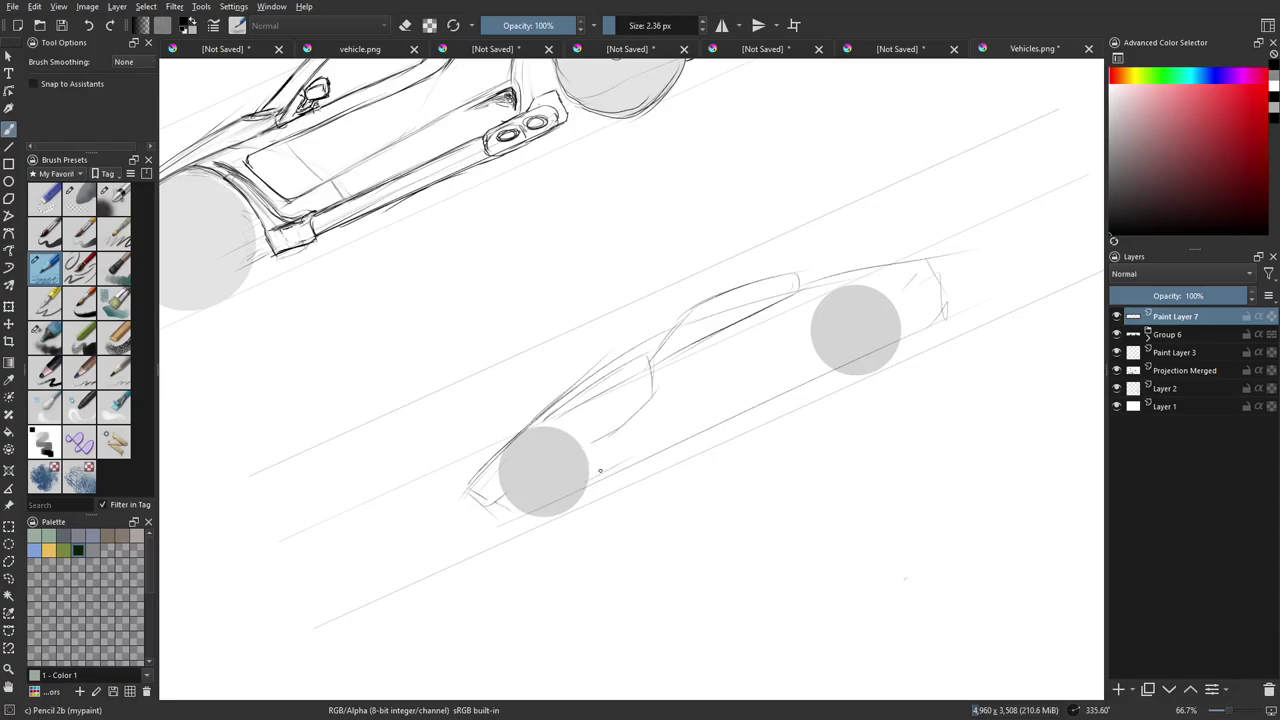
Sketch a second sill line between the wheels, the rear wheel arch and the lower tail edge, undoing stray strokes.
left_click_drag(600, 470, 776, 371)
mouse_move(607, 465)
left_mouse_down()
mouse_move(815, 367)
mouse_move(876, 286)
mouse_move(898, 318)
mouse_move(803, 486)
left_mouse_up()
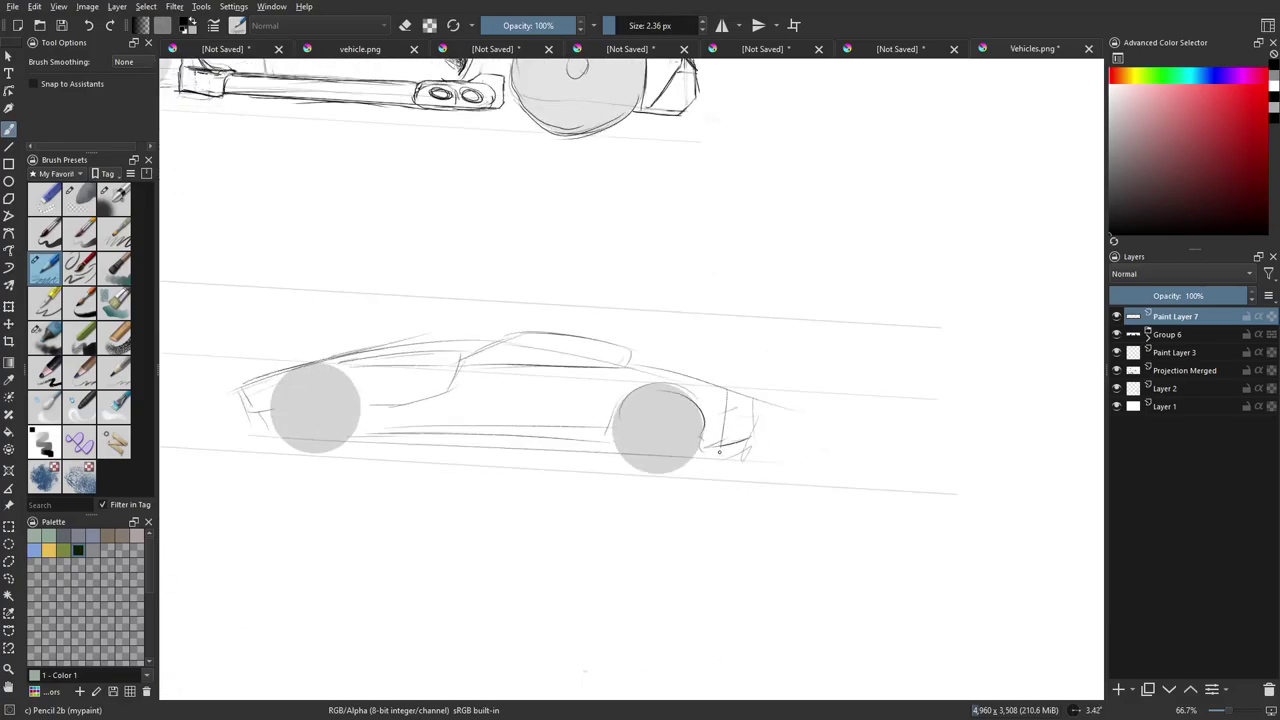
key("ctrl+z")
mouse_move(776, 403)
left_mouse_down()
mouse_move(689, 455)
mouse_move(706, 424)
mouse_move(697, 468)
left_mouse_up()
mouse_move(636, 381)
left_mouse_down()
mouse_move(529, 429)
mouse_move(528, 405)
left_mouse_up()
mouse_move(632, 355)
left_mouse_down()
mouse_move(730, 285)
mouse_move(731, 357)
left_mouse_up()
key("ctrl+z")
key("ctrl+z")
key("ctrl+z")
left_click_drag(613, 381, 663, 372)
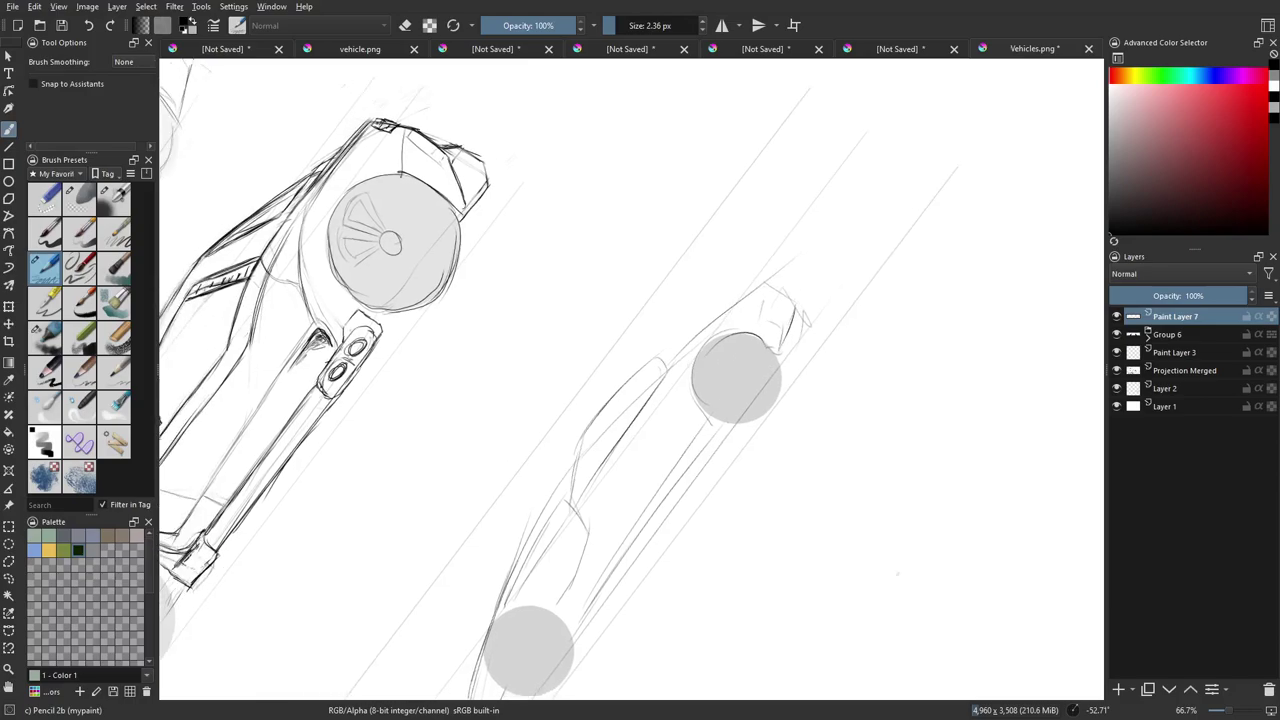
Redraw the windscreen and roofline as a higher, smoother contour running towards the tail, and reinforce the hood near the windscreen base.
left_click_drag(545, 512, 614, 386)
mouse_move(572, 434)
left_mouse_down()
mouse_move(697, 317)
mouse_move(628, 372)
mouse_move(731, 297)
left_mouse_up()
left_click_drag(640, 362, 770, 278)
mouse_move(757, 386)
left_mouse_down()
mouse_move(768, 440)
mouse_move(870, 342)
left_mouse_up()
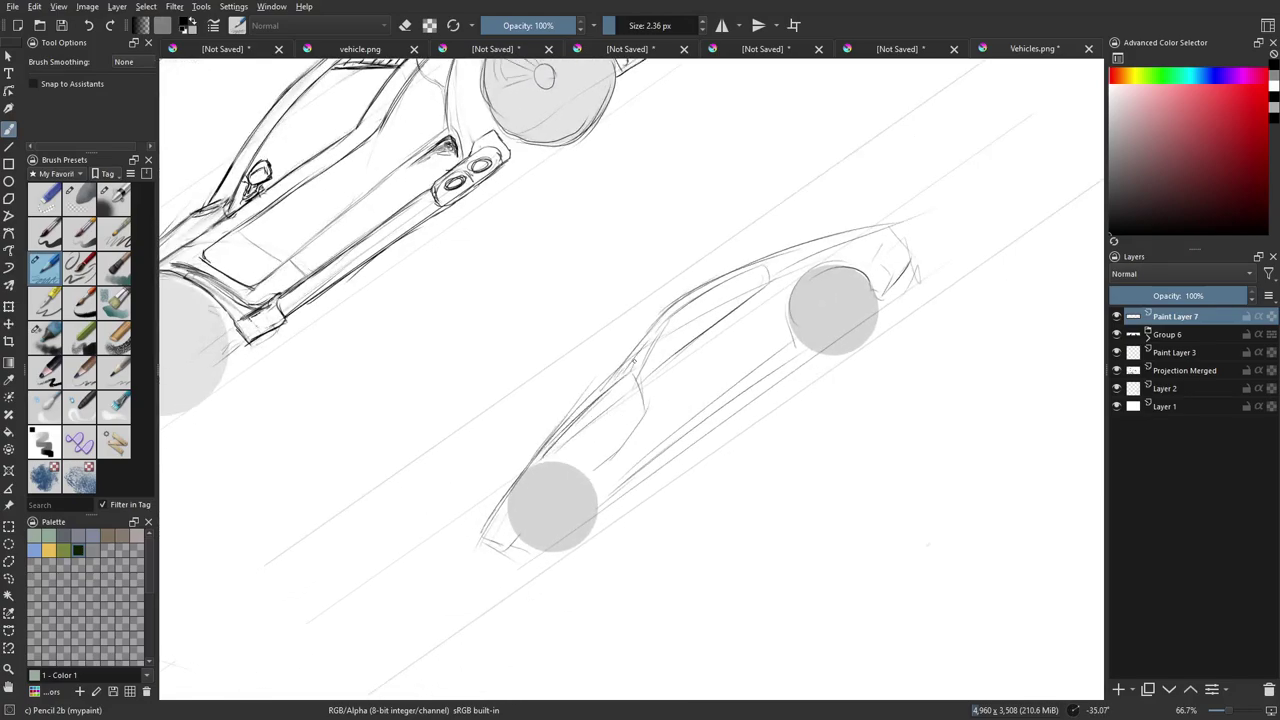
mouse_move(634, 361)
left_mouse_down()
mouse_move(673, 303)
mouse_move(659, 315)
left_mouse_up()
left_click_drag(593, 442, 634, 379)
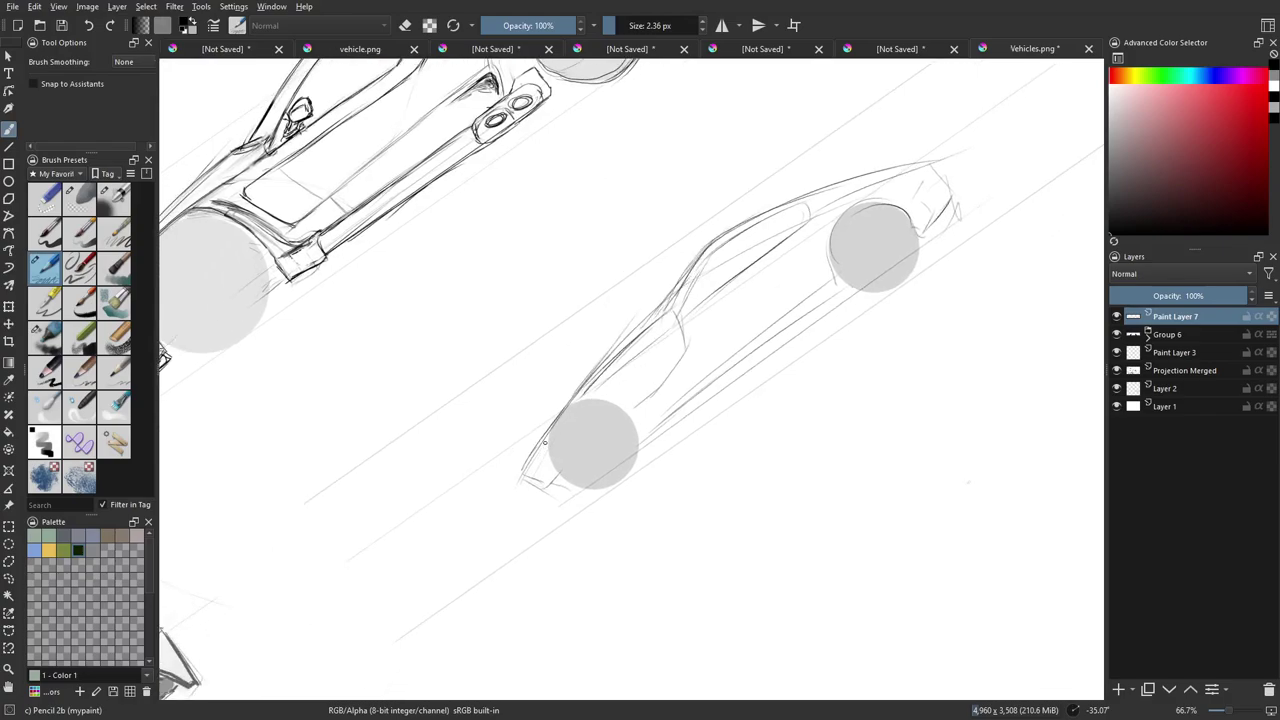
Strengthen the nose contour and sketch the lower bumper lines in front of the front wheel.
left_click_drag(538, 455, 589, 391)
left_click_drag(558, 468, 579, 428)
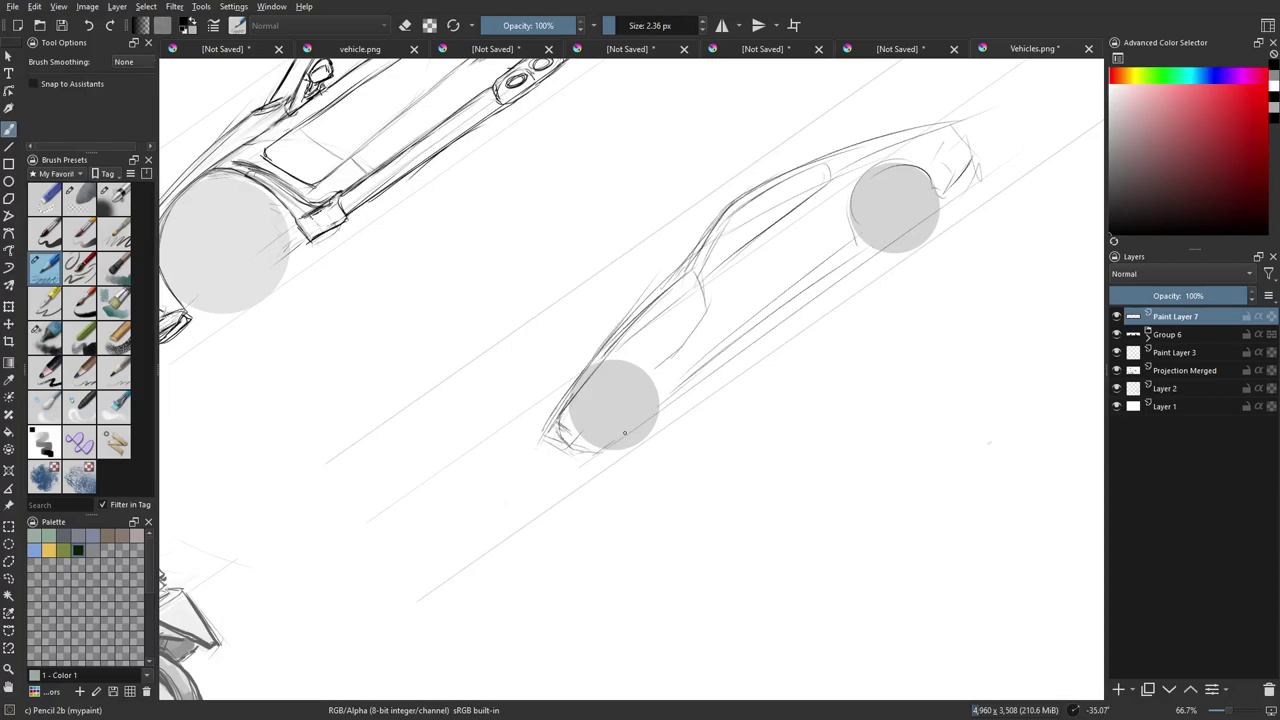
left_click_drag(600, 454, 720, 363)
left_click_drag(776, 302, 693, 383)
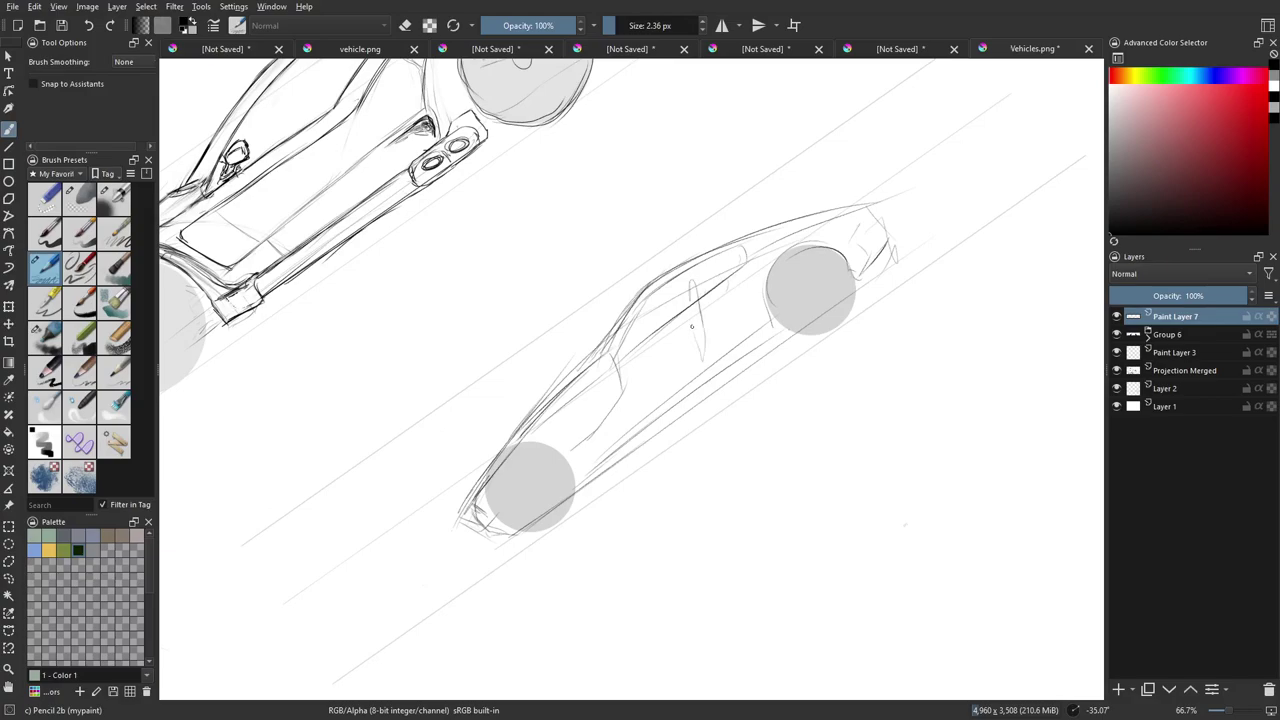
left_click_drag(697, 352, 669, 385)
key("ctrl+z")
key("ctrl+z")
key("ctrl+z")
left_click_drag(655, 403, 677, 381)
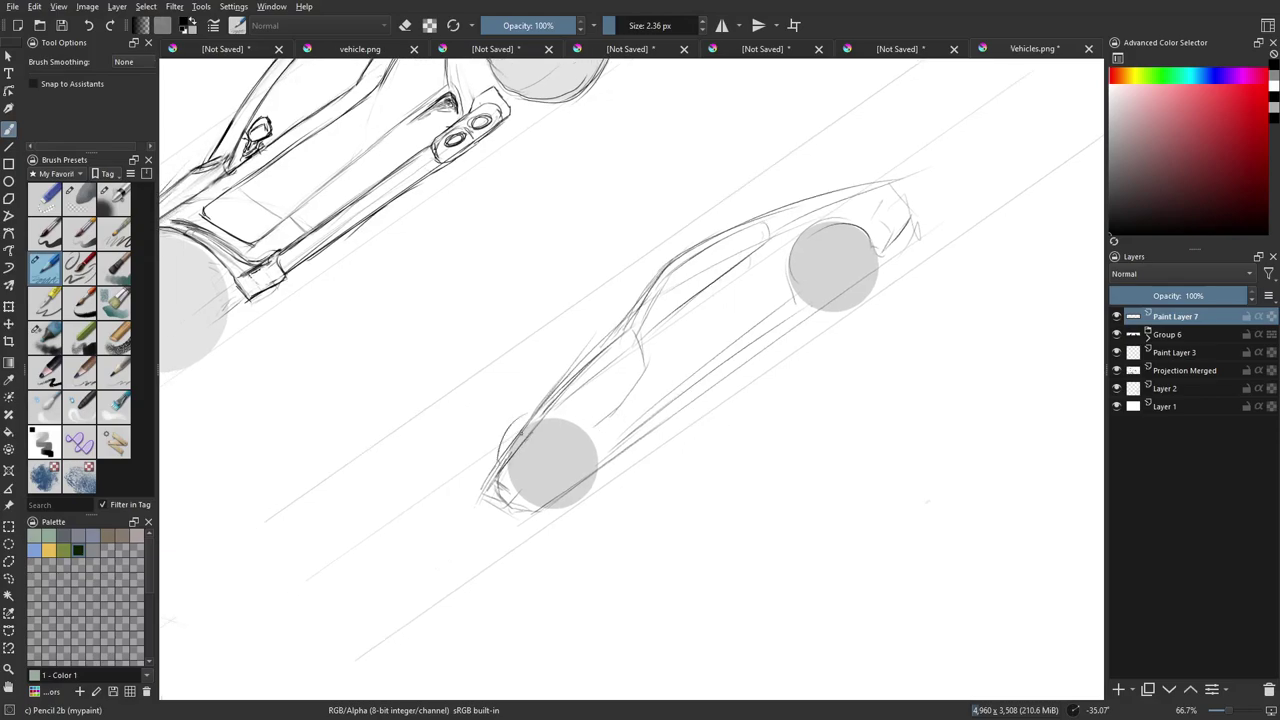
key("ctrl+z")
Sketch a bulging front wheel arch around the front wheel and reinforce the hood lines up to the windscreen base.
mouse_move(626, 432)
left_mouse_down()
mouse_move(621, 448)
mouse_move(622, 358)
left_mouse_up()
left_click_drag(565, 419, 623, 359)
mouse_move(571, 407)
left_mouse_down()
mouse_move(629, 353)
mouse_move(614, 374)
left_mouse_up()
mouse_move(514, 508)
left_mouse_down()
mouse_move(571, 411)
mouse_move(589, 425)
left_mouse_up()
left_click_drag(609, 418, 543, 445)
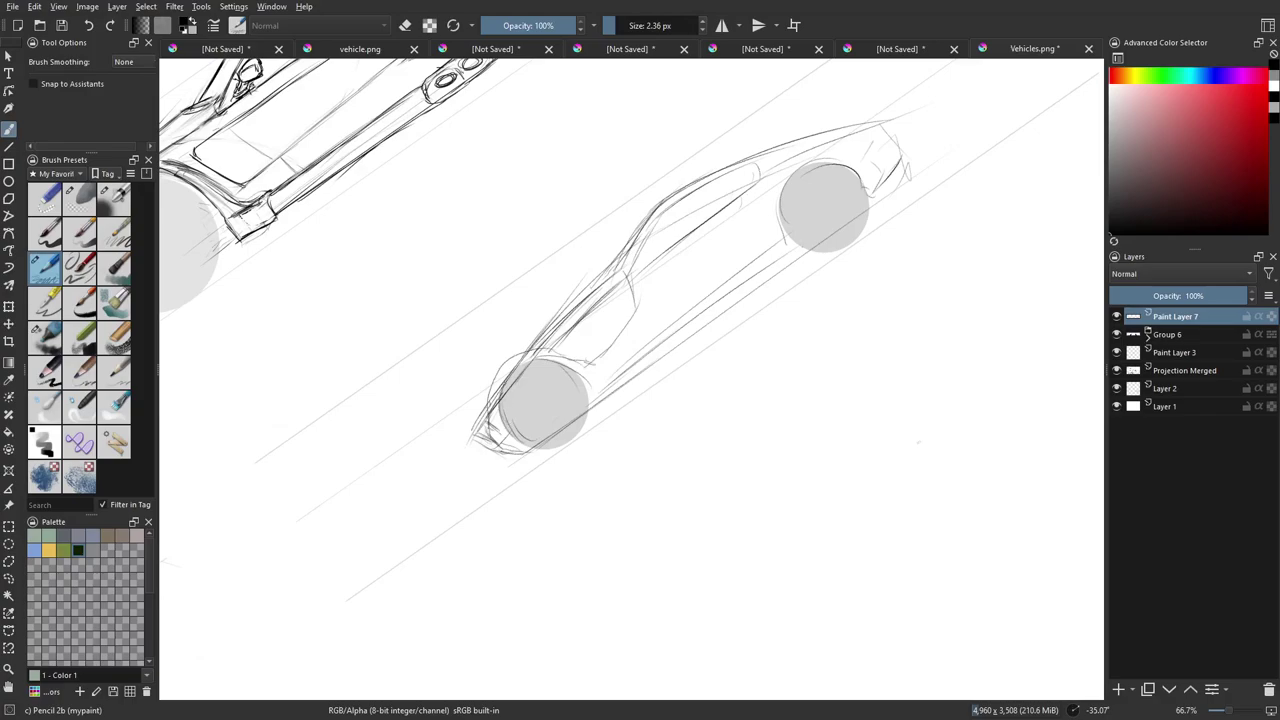
left_click_drag(523, 367, 501, 399)
left_click_drag(575, 415, 517, 476)
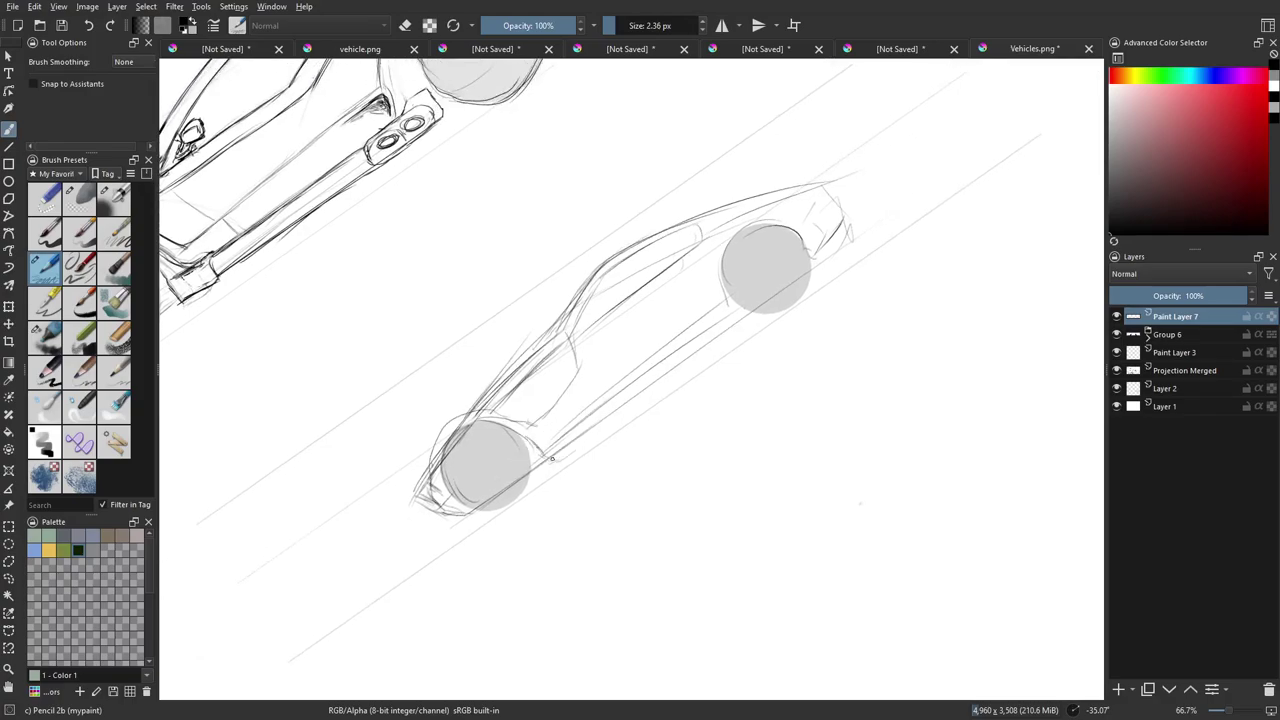
Darken the lower sill edge between the front and rear wheel arches.
left_click_drag(562, 456, 701, 356)
left_click_drag(653, 391, 730, 330)
mouse_move(687, 366)
left_mouse_down()
mouse_move(738, 327)
mouse_move(659, 391)
left_mouse_up()
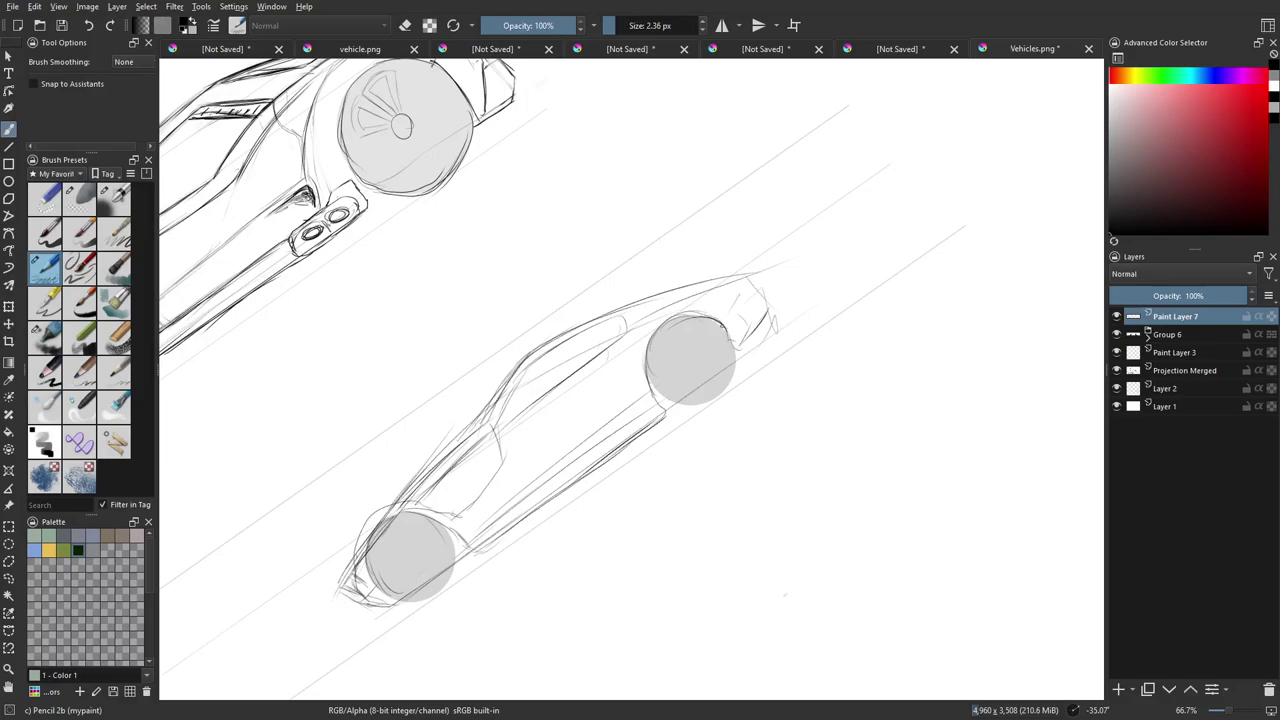
Redraw the tail edge and rear bumper behind the rear wheel, and strengthen the roofline contour.
left_click_drag(770, 313, 755, 340)
left_click_drag(835, 313, 740, 425)
left_click_drag(781, 366, 778, 421)
mouse_move(622, 386)
left_mouse_down()
mouse_move(443, 443)
mouse_move(540, 455)
mouse_move(534, 420)
left_mouse_up()
Use the Eraser Soft brush to fade stray lines around the windscreen, above the front wheel, on the nose and behind the front wheel.
left_click(82, 200)
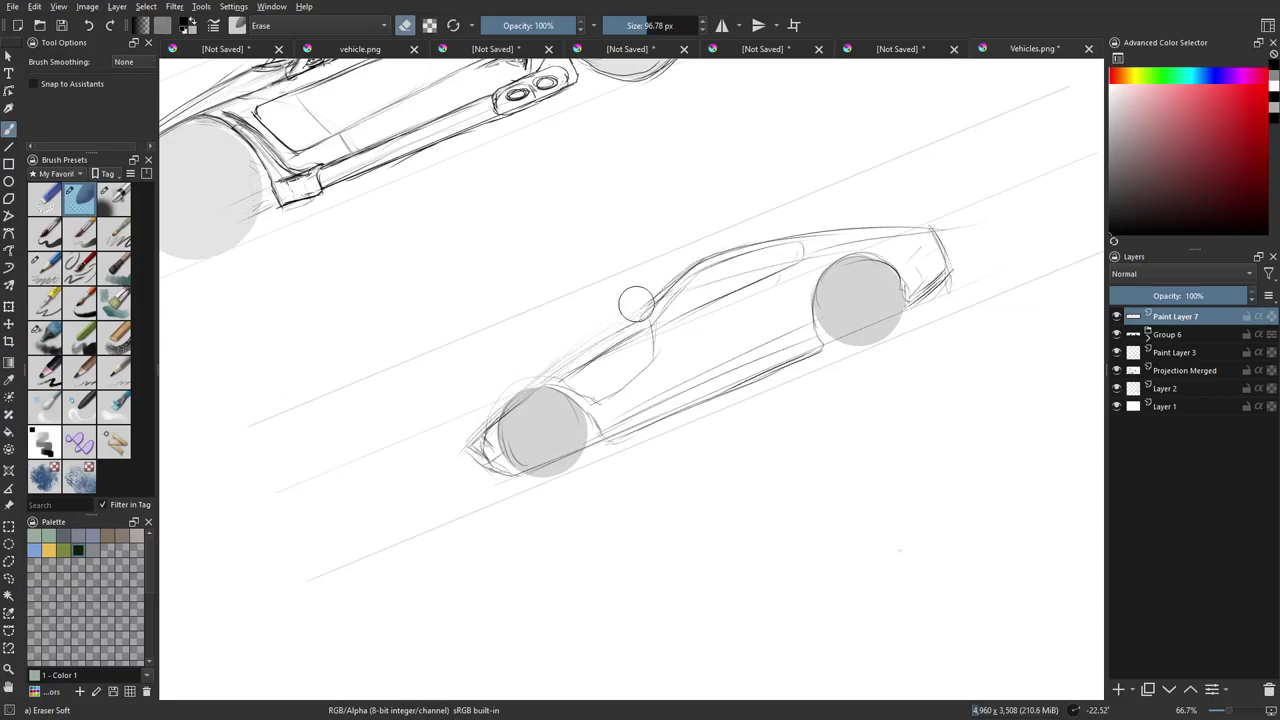
mouse_move(636, 303)
left_mouse_down()
mouse_move(690, 250)
mouse_move(509, 377)
mouse_move(620, 308)
mouse_move(442, 444)
mouse_move(531, 361)
mouse_move(450, 440)
mouse_move(628, 314)
mouse_move(543, 369)
left_mouse_up()
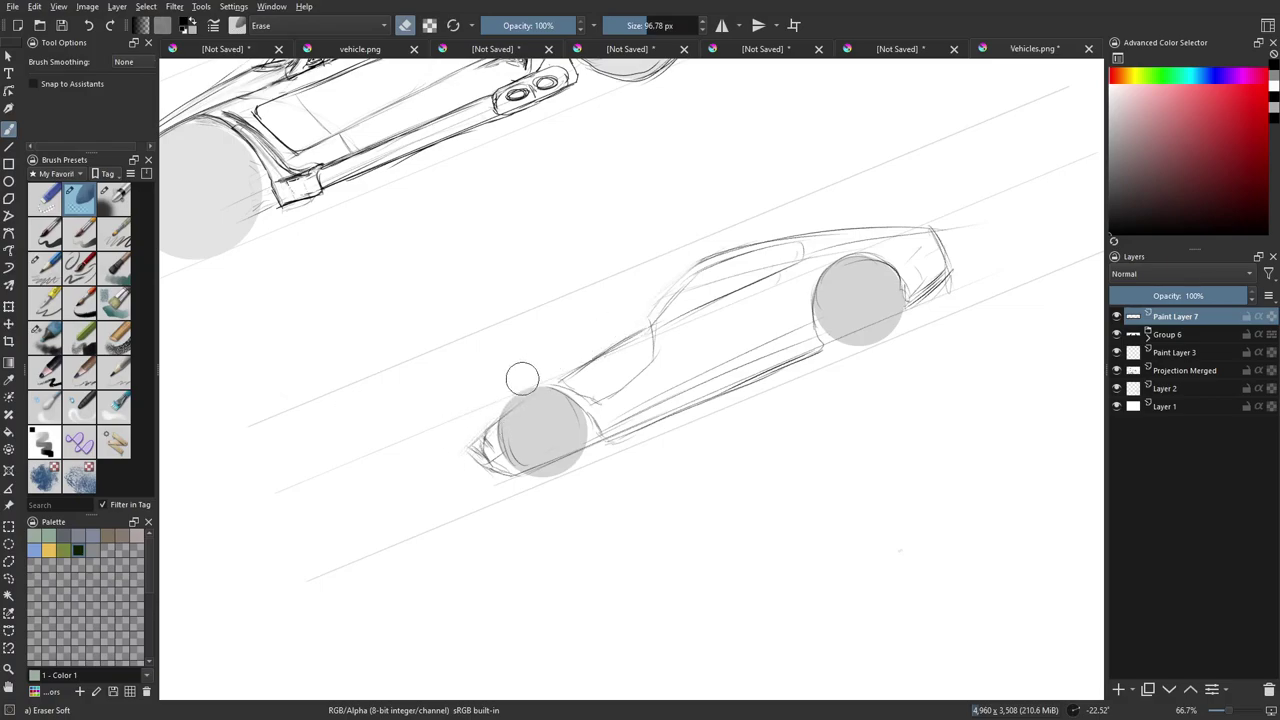
mouse_move(475, 434)
left_mouse_down()
mouse_move(464, 482)
mouse_move(469, 414)
left_mouse_up()
mouse_move(487, 446)
left_mouse_down()
mouse_move(533, 460)
mouse_move(490, 443)
left_mouse_up()
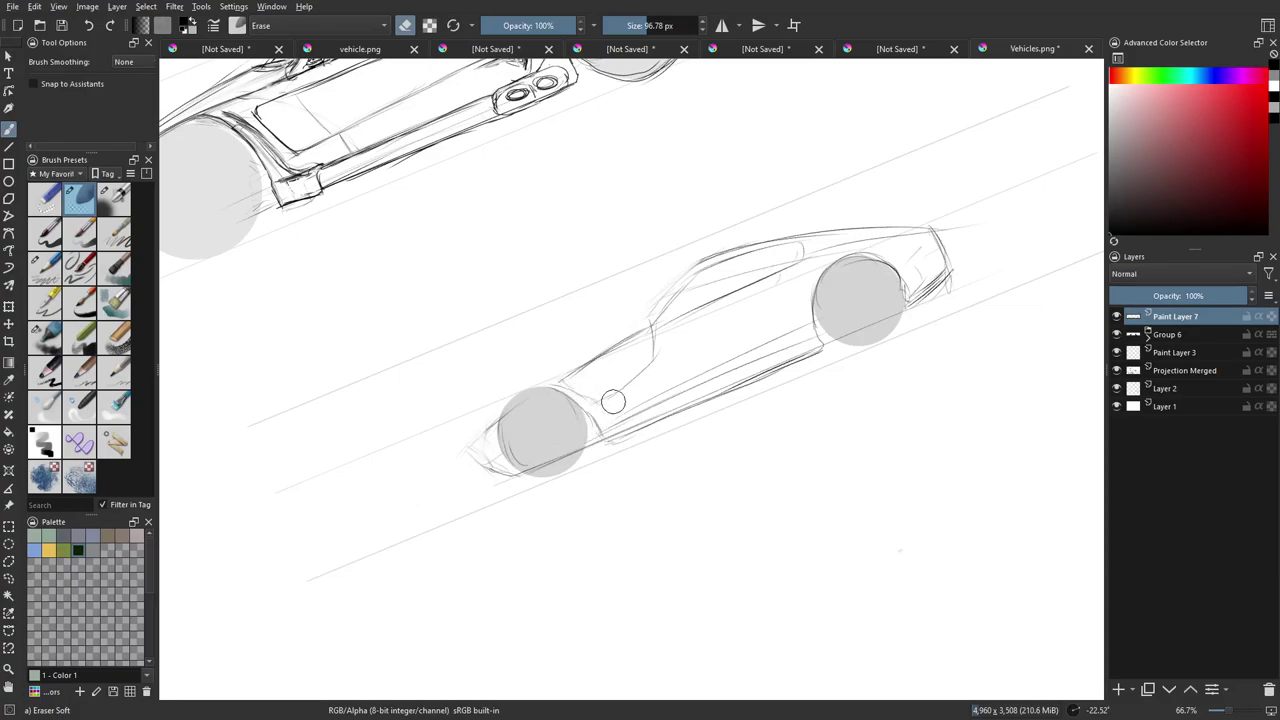
mouse_move(617, 436)
left_mouse_down()
mouse_move(535, 466)
mouse_move(610, 425)
left_mouse_up()
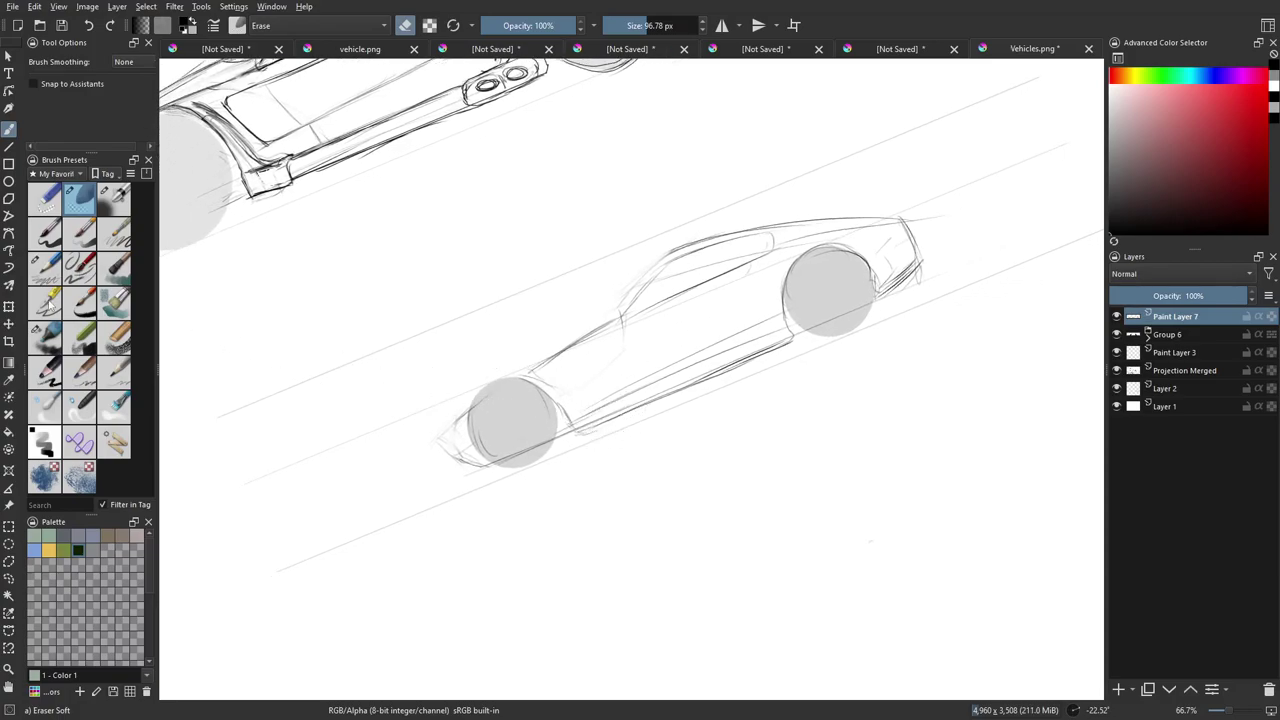
Return to the Pencil 2b brush and darken the nose outline in front of the front wheel.
left_click(46, 267)
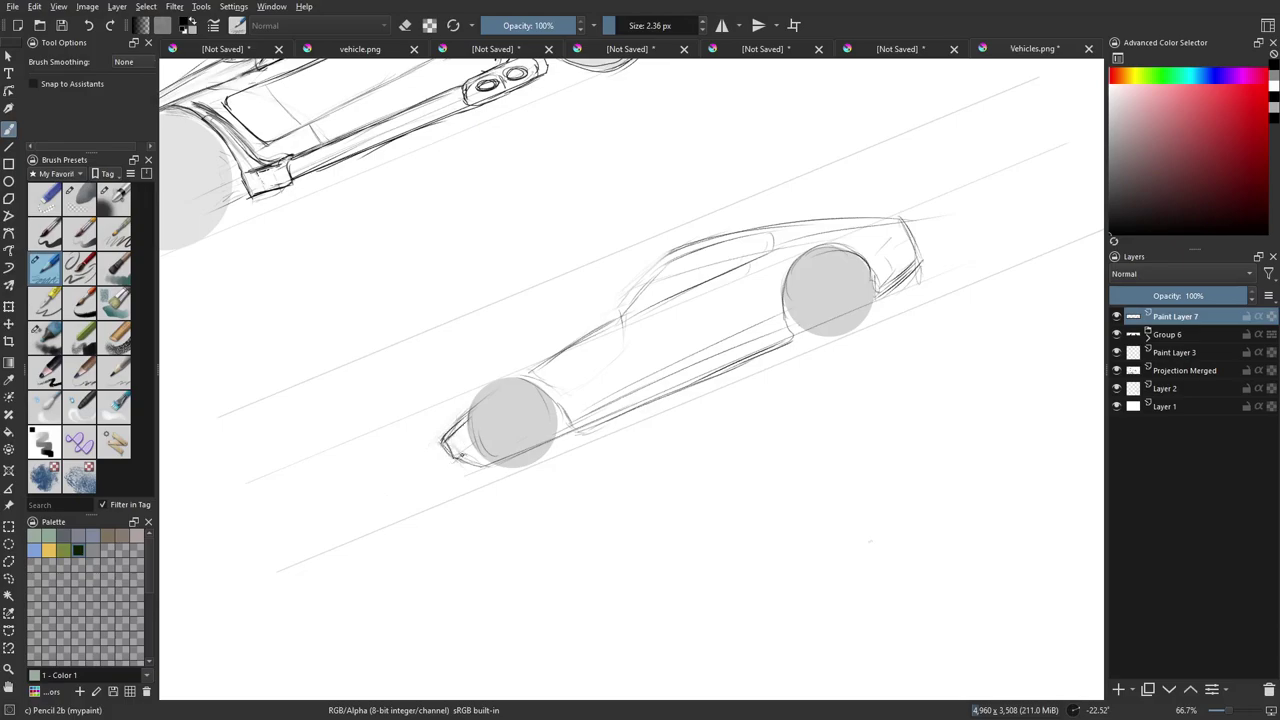
left_click_drag(490, 459, 551, 431)
scroll(596, 346, "up", 1)
scroll(596, 346, "up", 1)
left_click_drag(570, 508, 729, 298)
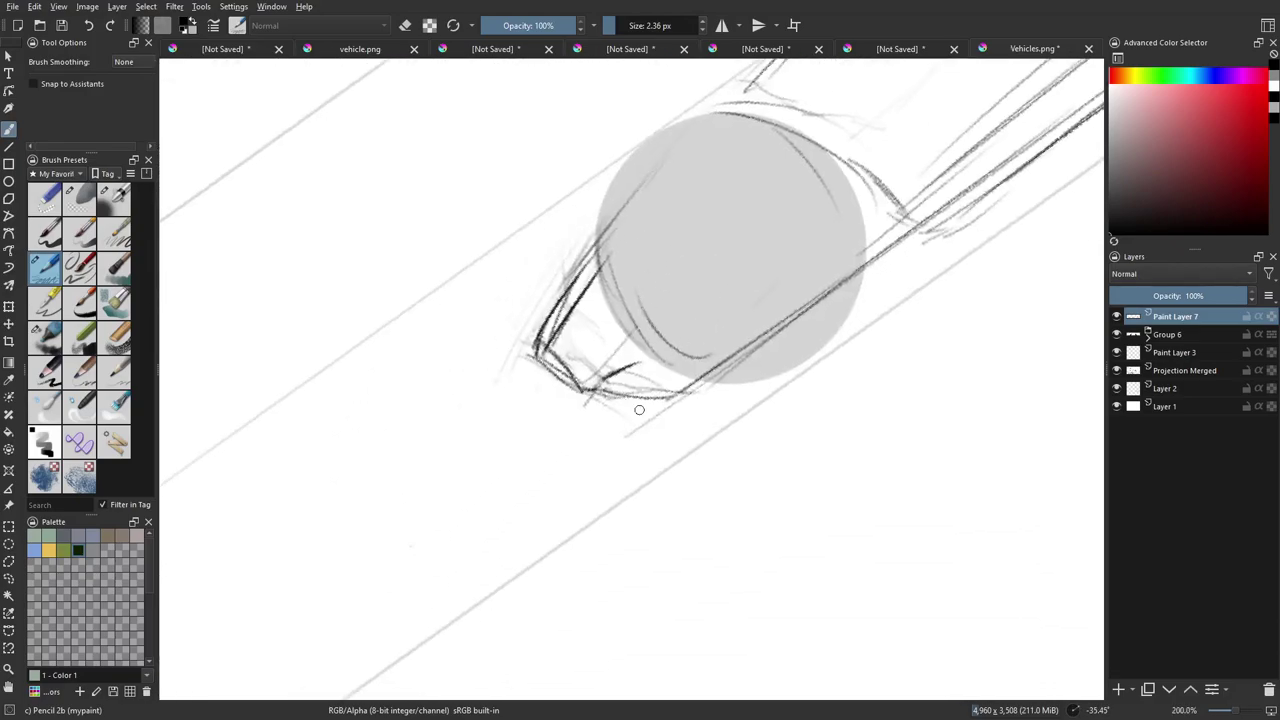
Draw a wedge-shaped front splitter with short inner struts beneath the nose.
mouse_move(606, 438)
left_mouse_down()
mouse_move(687, 380)
mouse_move(685, 395)
mouse_move(606, 445)
mouse_move(666, 382)
mouse_move(697, 393)
mouse_move(600, 455)
left_mouse_up()
left_click_drag(592, 390, 609, 439)
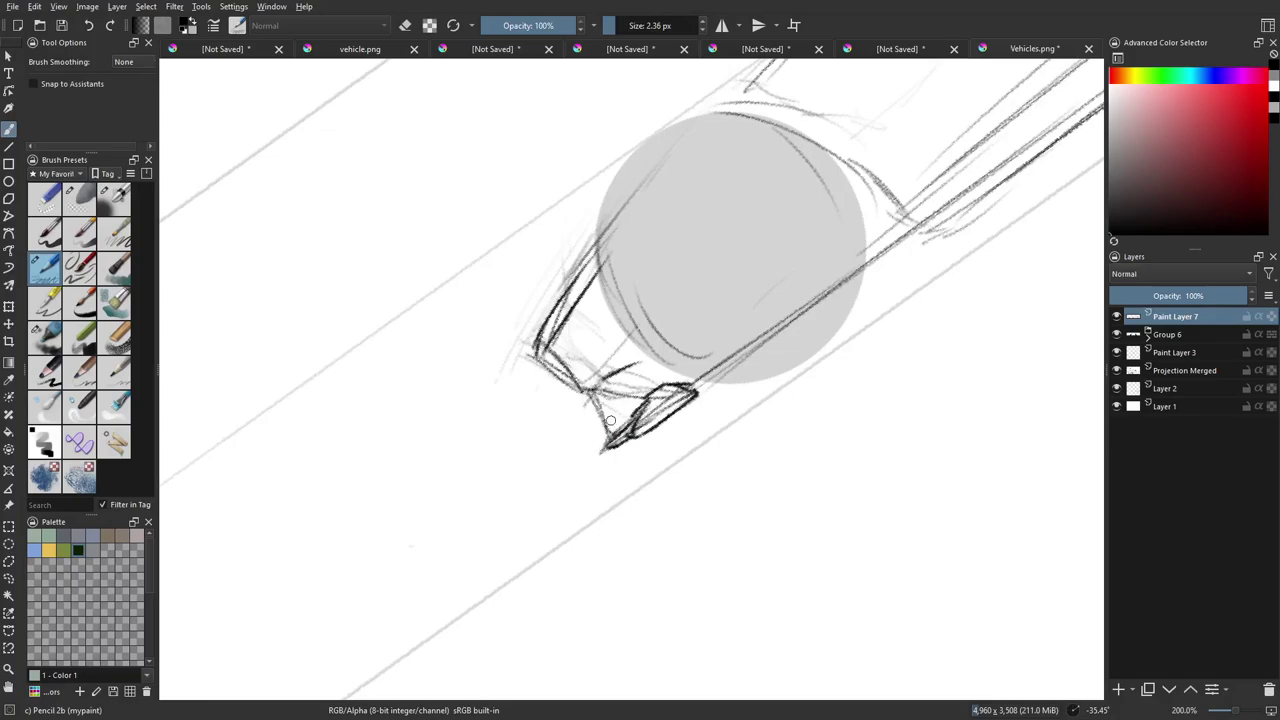
mouse_move(594, 390)
left_mouse_down()
mouse_move(613, 420)
mouse_move(626, 392)
mouse_move(616, 422)
left_mouse_up()
left_click_drag(592, 368, 597, 412)
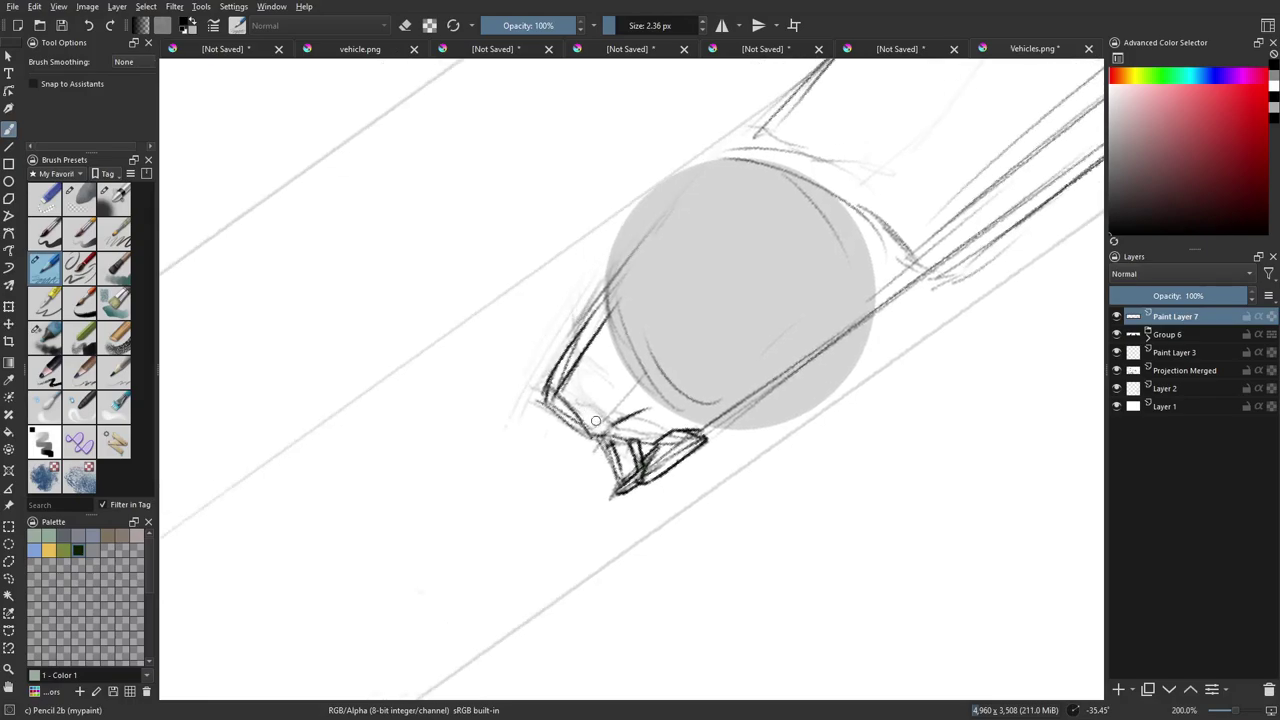
Draw a narrow headlight shape in the nose and a curved panel line behind it, cleaning up with the brush's eraser mode.
mouse_move(672, 390)
left_mouse_down()
mouse_move(706, 443)
mouse_move(640, 436)
left_mouse_up()
mouse_move(500, 406)
left_mouse_down()
mouse_move(535, 472)
mouse_move(553, 374)
mouse_move(567, 424)
left_mouse_up()
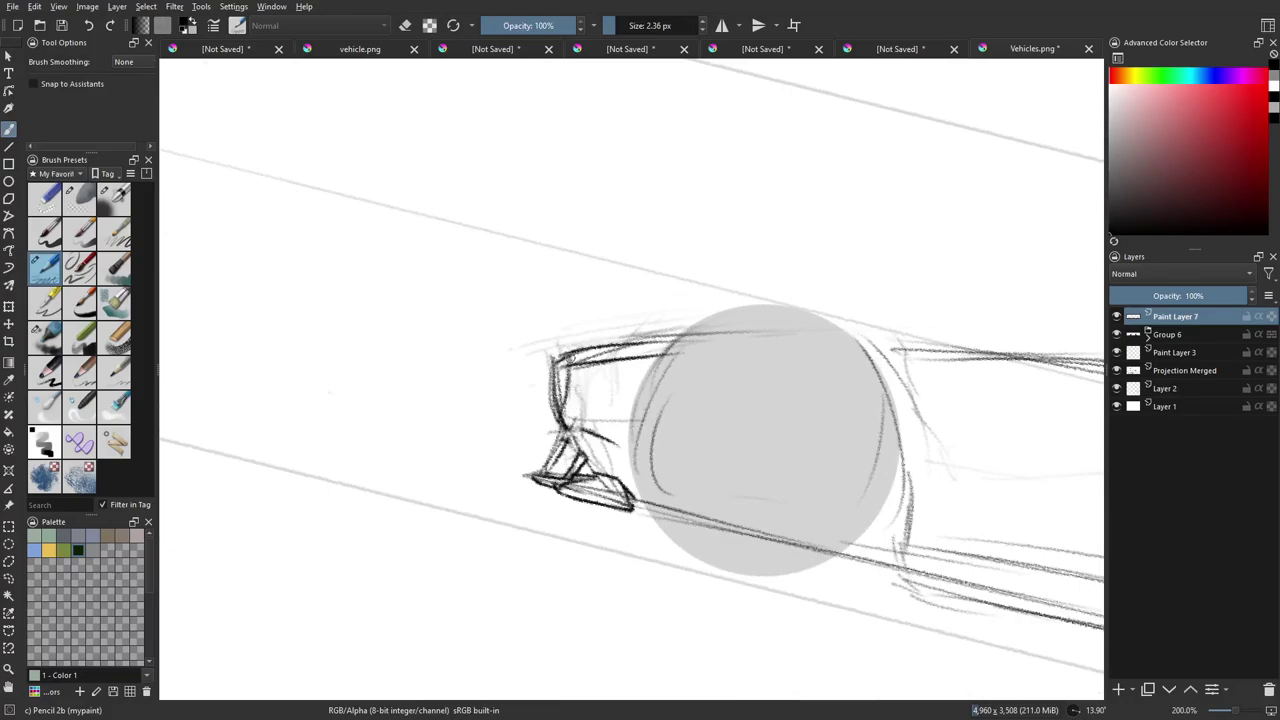
mouse_move(571, 354)
left_mouse_down()
mouse_move(572, 426)
mouse_move(612, 469)
mouse_move(600, 468)
mouse_move(604, 376)
mouse_move(596, 448)
left_mouse_up()
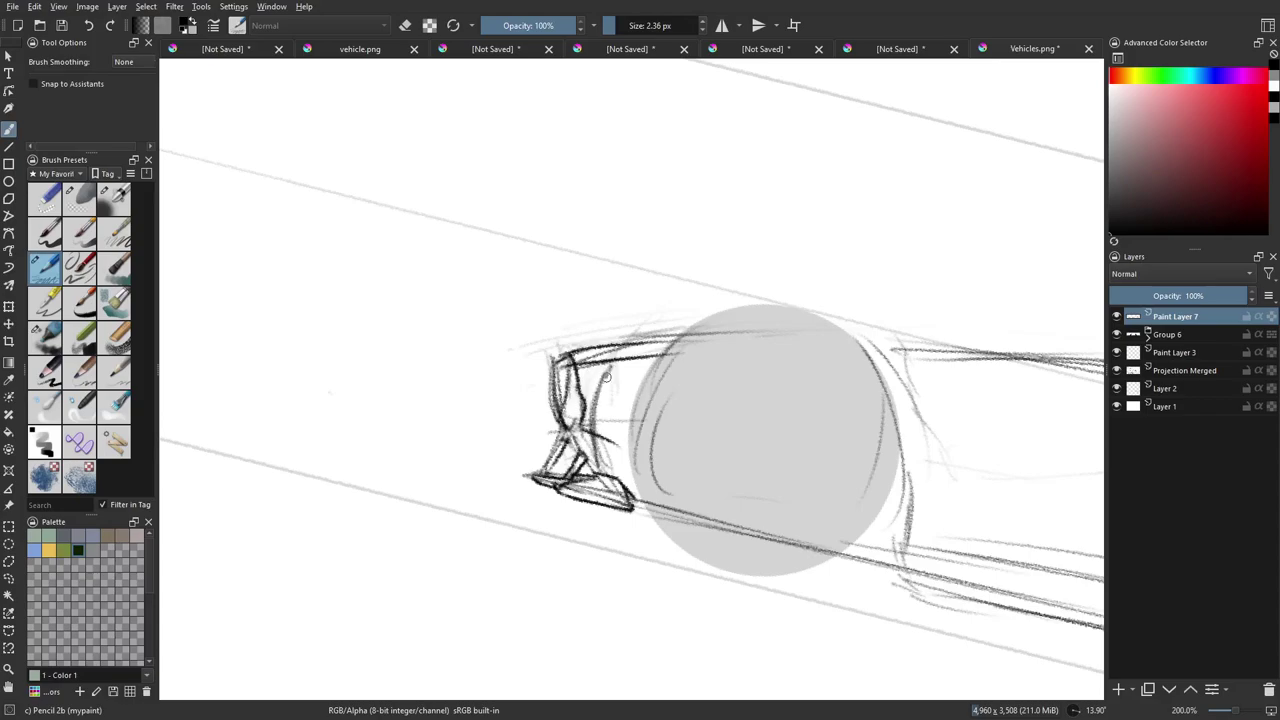
left_click_drag(608, 374, 600, 430)
key("e")
left_click_drag(603, 412, 607, 444)
key("e")
Draw a dark front edge for the wheel opening, curving from the splitter up along the front wheel.
left_click_drag(636, 495, 634, 390)
left_click_drag(627, 446, 647, 366)
left_click_drag(628, 430, 664, 353)
left_click_drag(642, 370, 666, 346)
Undo the stray stroke and darken the top edge and tip of the nose up to the front wheel.
mouse_move(506, 348)
left_mouse_down()
mouse_move(503, 418)
mouse_move(600, 335)
left_mouse_up()
key("e")
key("e")
key("ctrl+z")
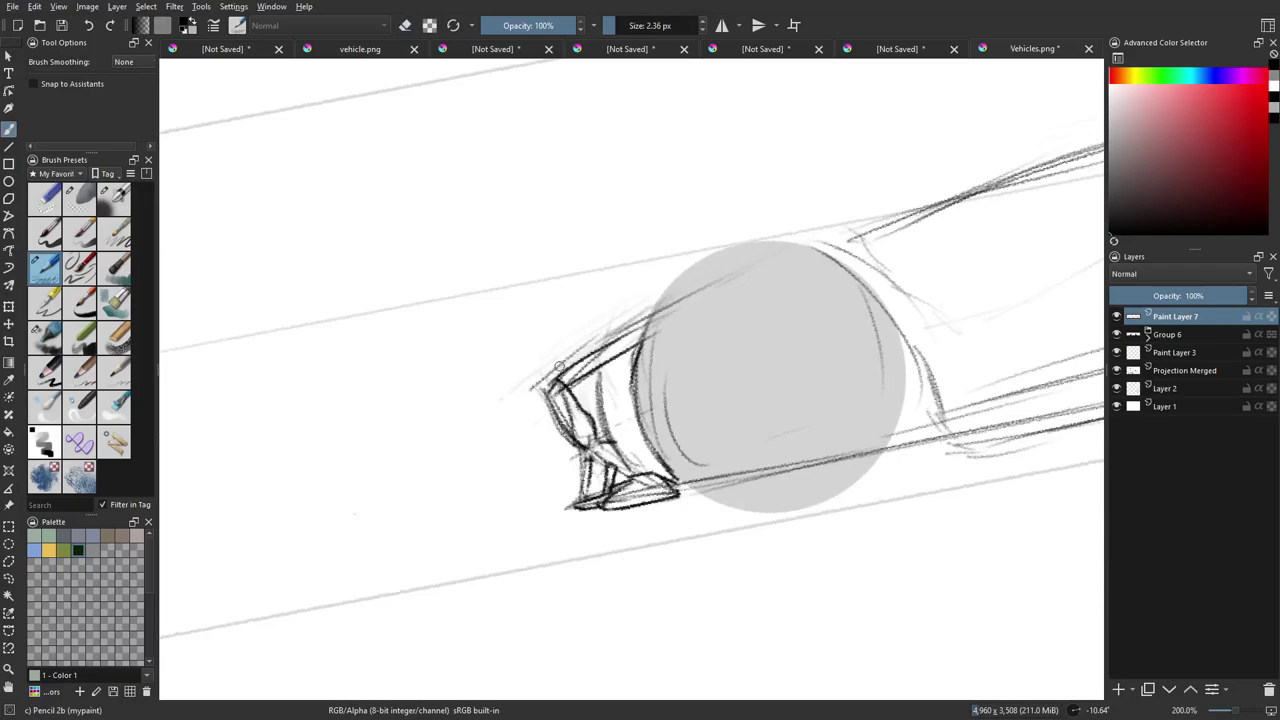
left_click_drag(536, 390, 660, 300)
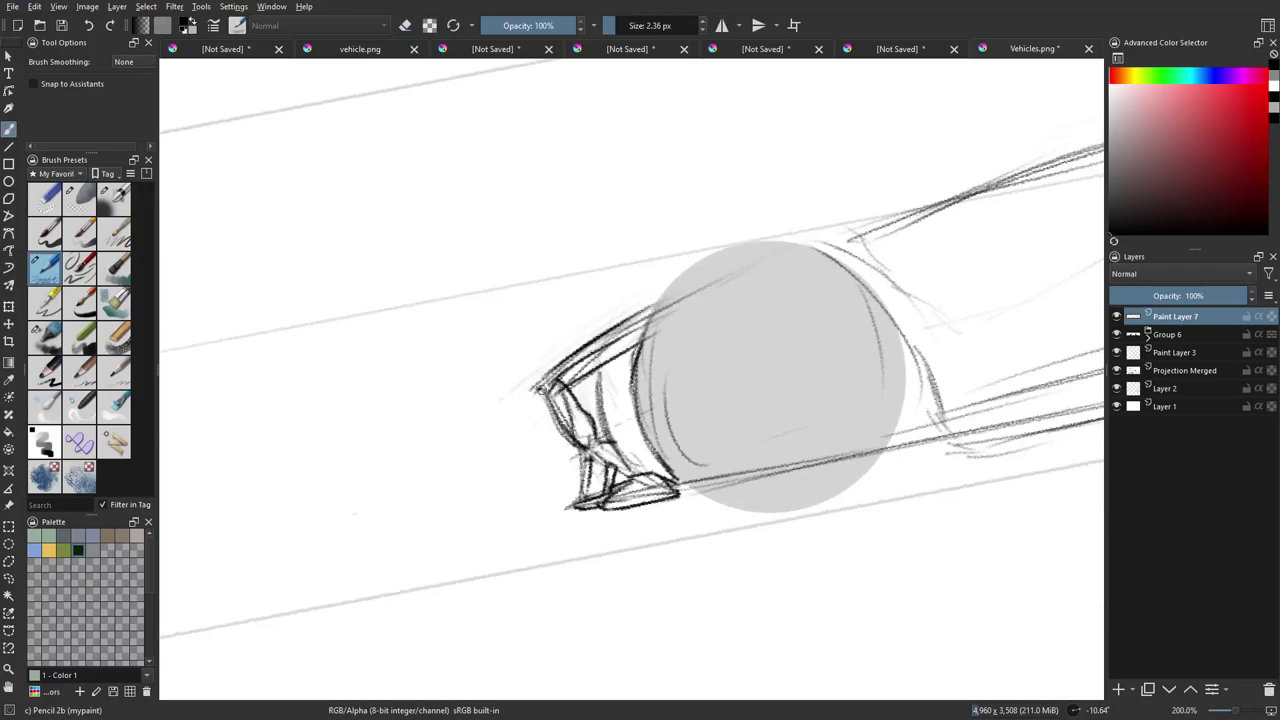
mouse_move(539, 389)
left_mouse_down()
mouse_move(480, 397)
mouse_move(557, 429)
mouse_move(524, 470)
mouse_move(580, 418)
left_mouse_up()
Draw dark doubled hood contour lines from the top of the front wheel to the windscreen base.
left_click_drag(518, 478, 686, 310)
left_click_drag(586, 428, 744, 270)
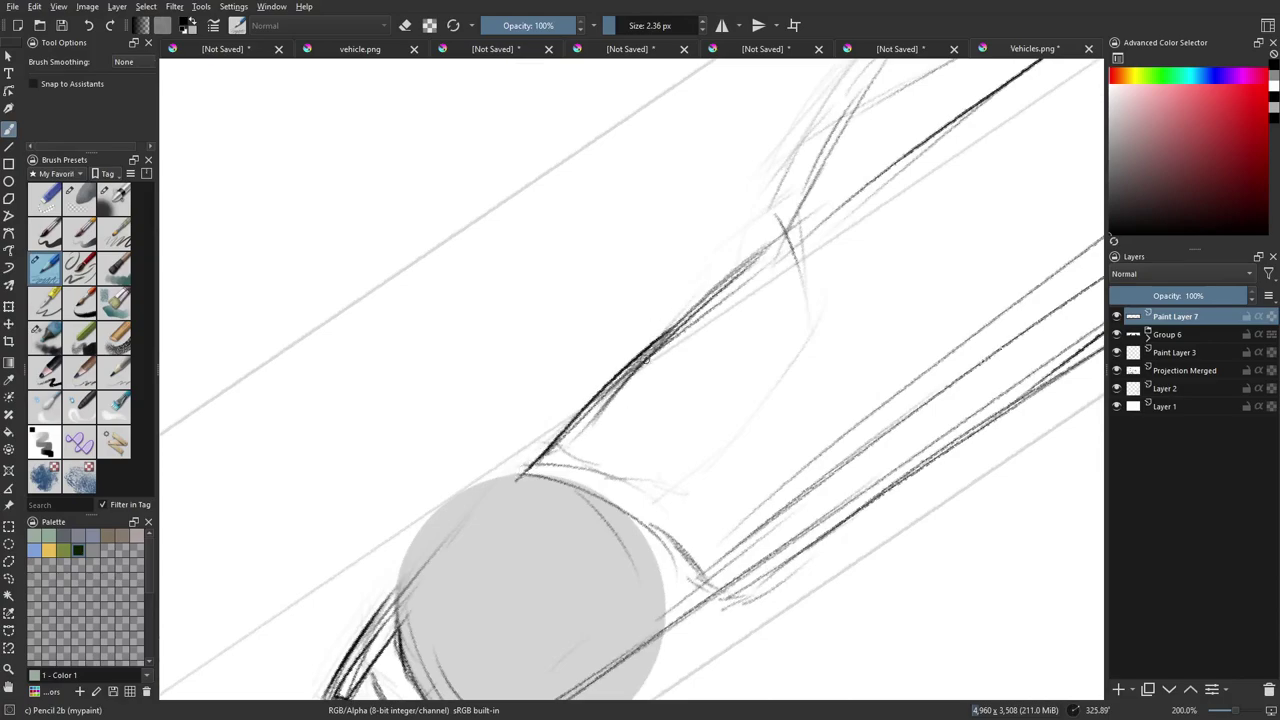
left_click_drag(508, 468, 638, 338)
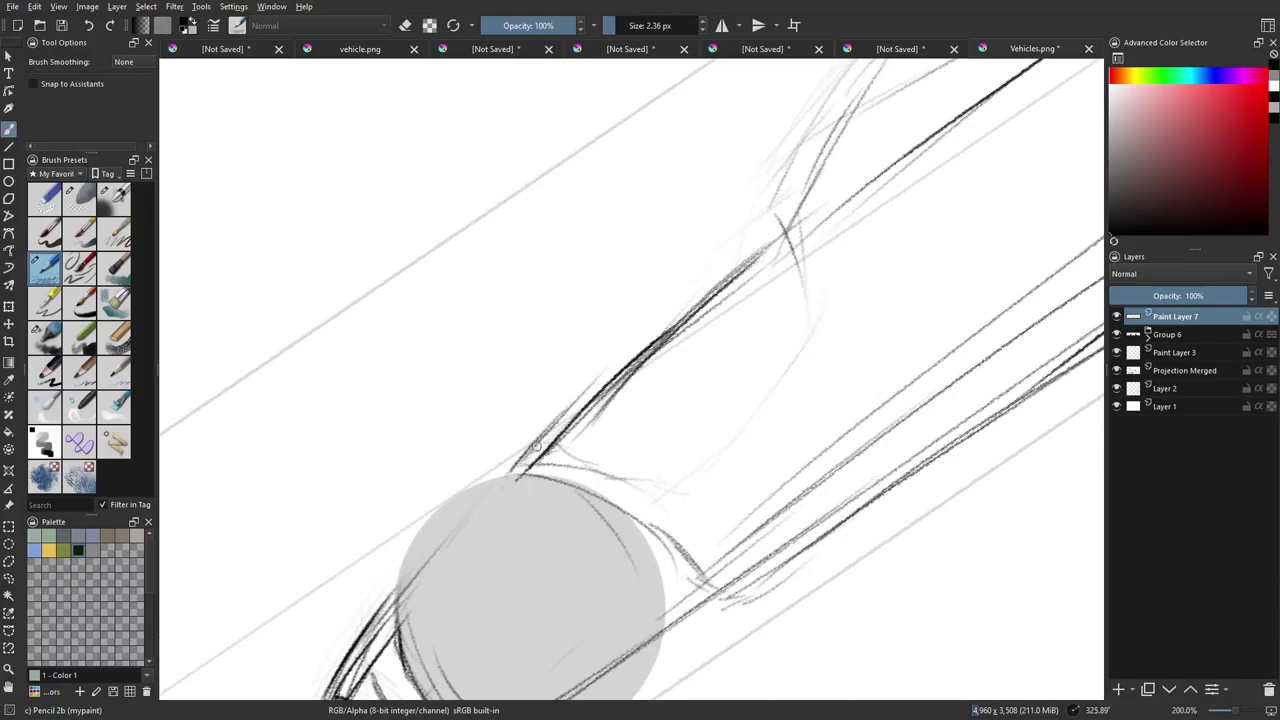
left_click_drag(536, 446, 688, 298)
left_click_drag(572, 418, 736, 262)
left_click_drag(662, 322, 747, 250)
mouse_move(684, 302)
left_mouse_down()
mouse_move(763, 237)
mouse_move(646, 334)
left_mouse_up()
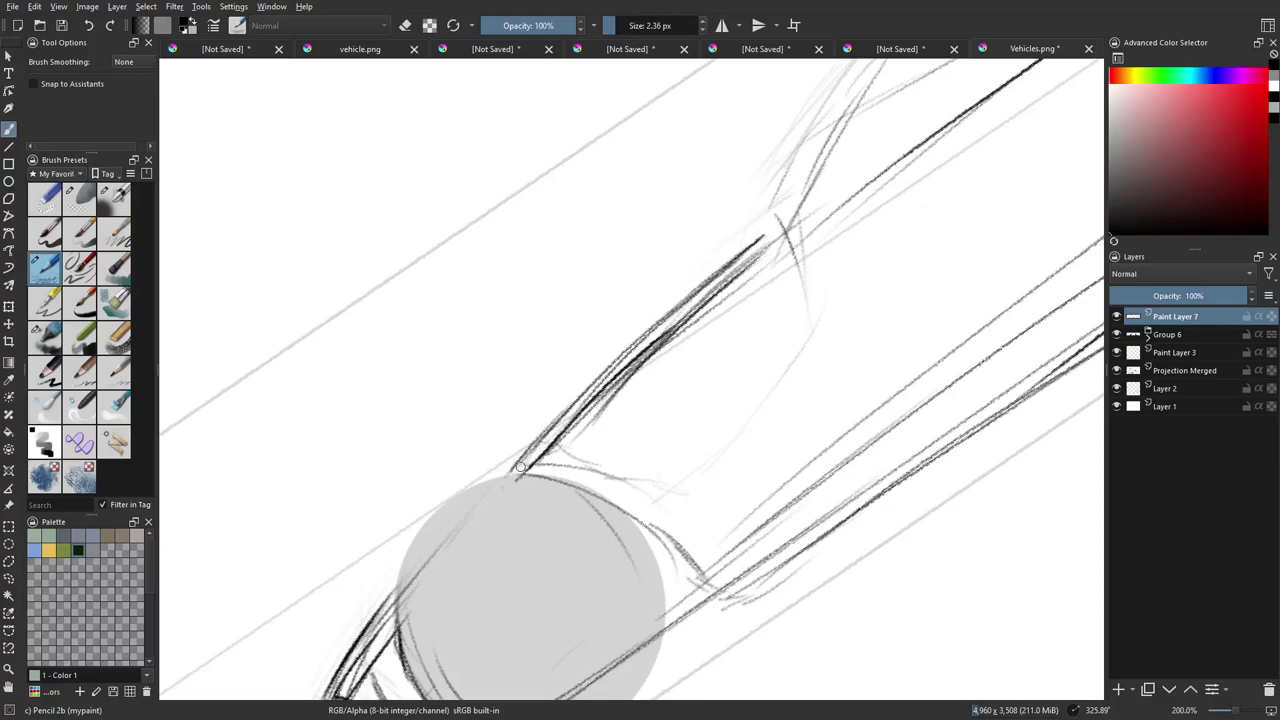
left_click_drag(520, 467, 708, 280)
left_click_drag(664, 324, 756, 246)
Draw dark inner and outer windscreen pillar lines from the hood's rear end up to the roofline.
mouse_move(869, 297)
left_mouse_down()
mouse_move(799, 350)
mouse_move(618, 431)
left_mouse_up()
left_click_drag(549, 356, 525, 402)
left_click_drag(738, 310, 681, 428)
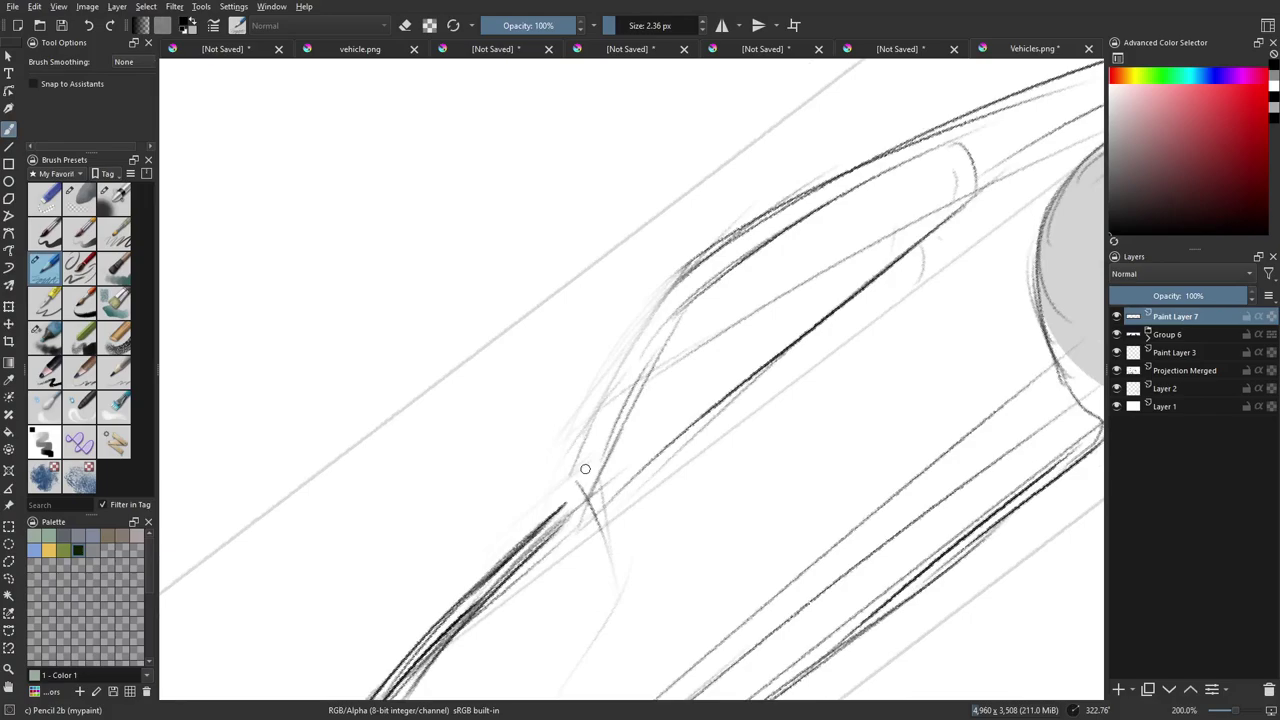
mouse_move(548, 541)
left_mouse_down()
mouse_move(600, 484)
mouse_move(660, 340)
mouse_move(621, 419)
left_mouse_up()
mouse_move(567, 498)
left_mouse_down()
mouse_move(556, 510)
mouse_move(677, 286)
left_mouse_up()
left_click_drag(594, 442, 680, 280)
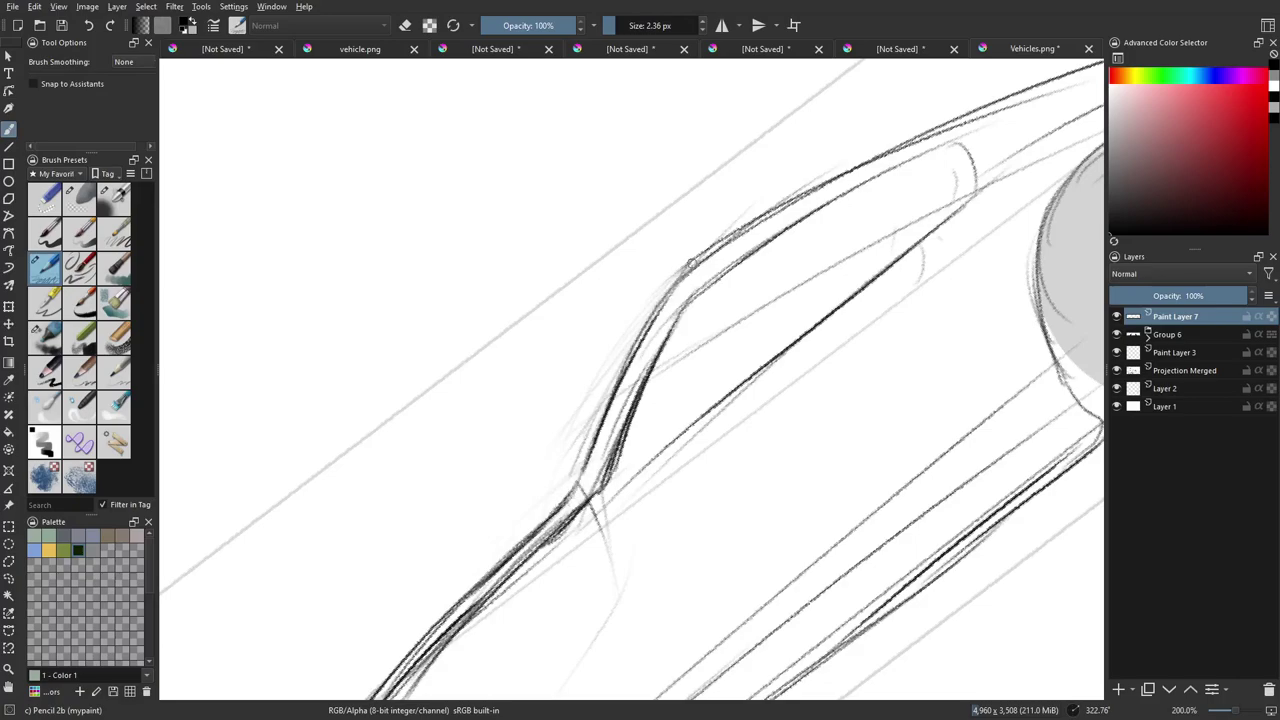
Redraw the curved panel line behind the headlight and erase the excess nose line next to the front wheel.
left_click_drag(533, 645, 628, 327)
mouse_move(516, 569)
left_mouse_down()
mouse_move(581, 442)
mouse_move(586, 371)
mouse_move(529, 414)
mouse_move(641, 467)
left_mouse_up()
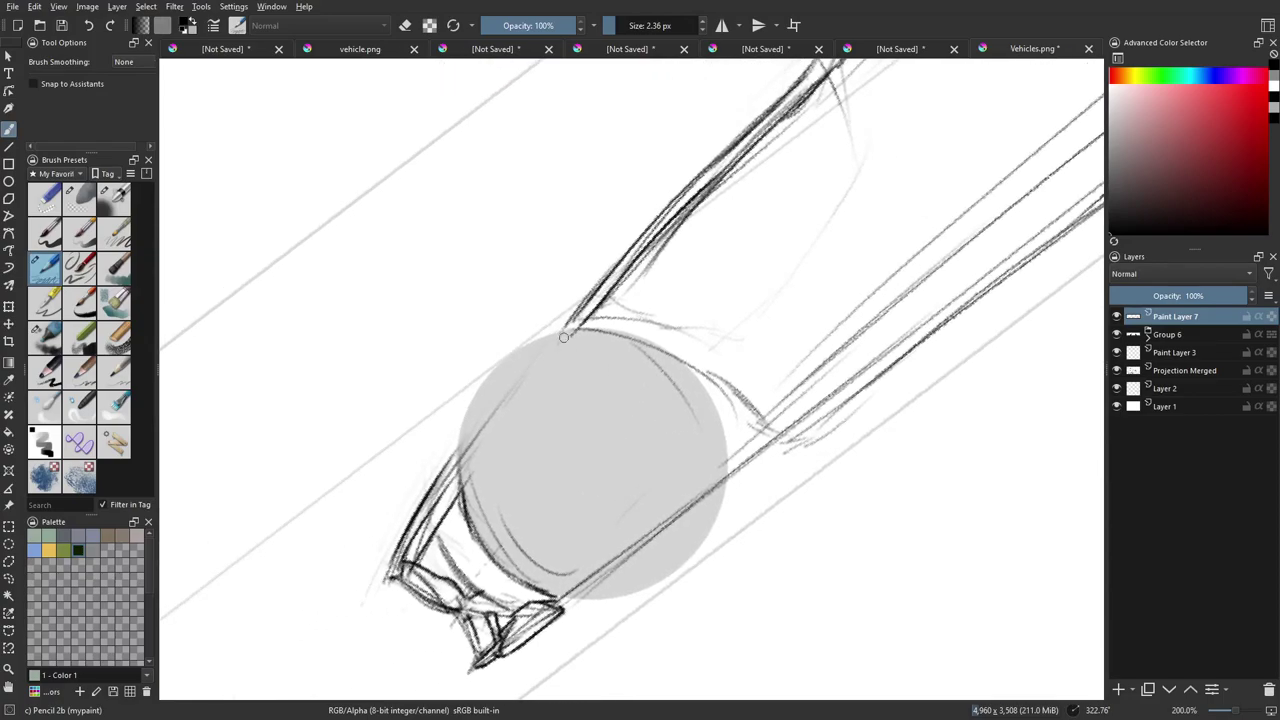
mouse_move(511, 472)
left_mouse_down()
mouse_move(531, 443)
mouse_move(725, 432)
left_mouse_up()
mouse_move(446, 413)
left_mouse_down()
mouse_move(514, 423)
mouse_move(509, 394)
left_mouse_up()
key("e")
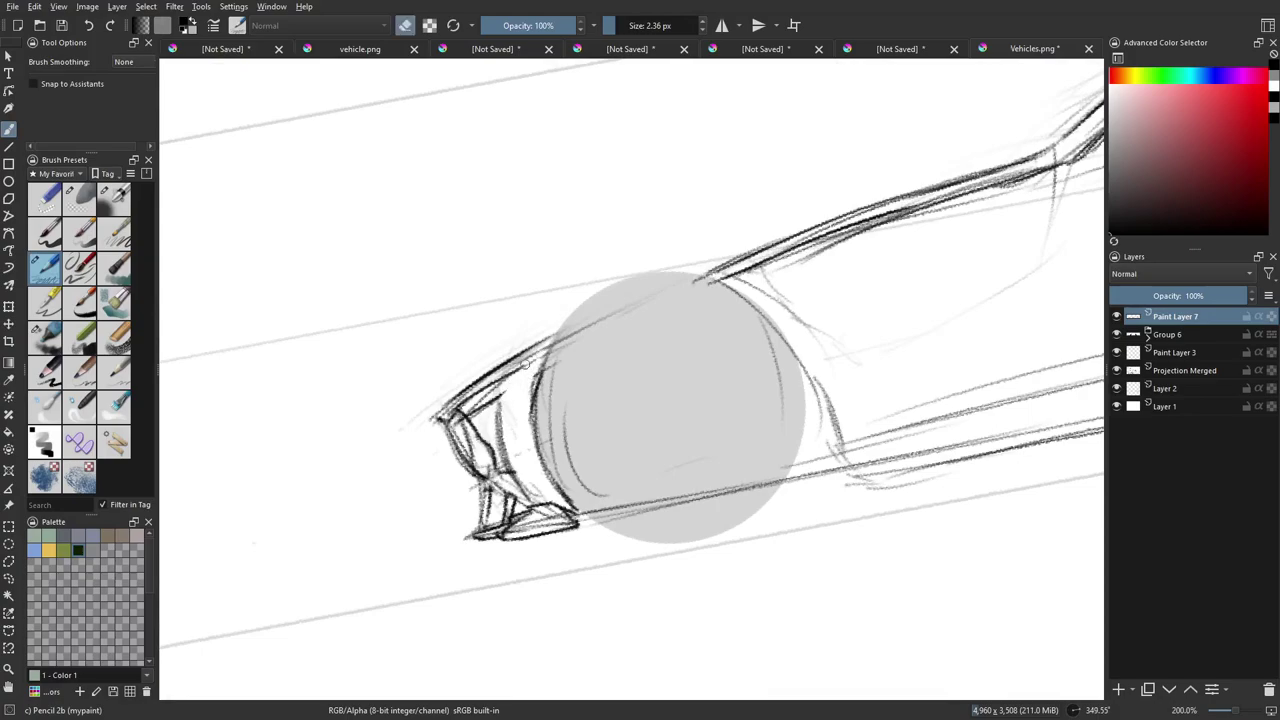
key("e")
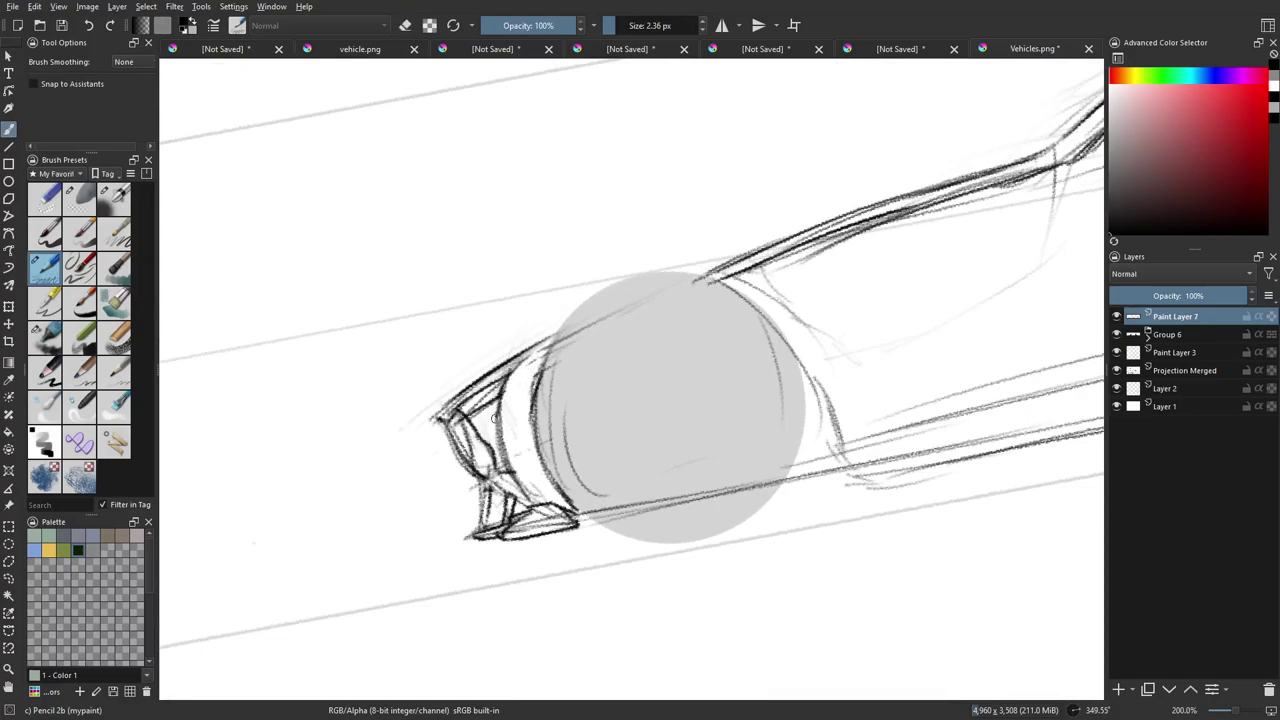
mouse_move(495, 419)
left_mouse_down()
mouse_move(520, 358)
mouse_move(488, 400)
mouse_move(496, 436)
left_mouse_up()
key("e")
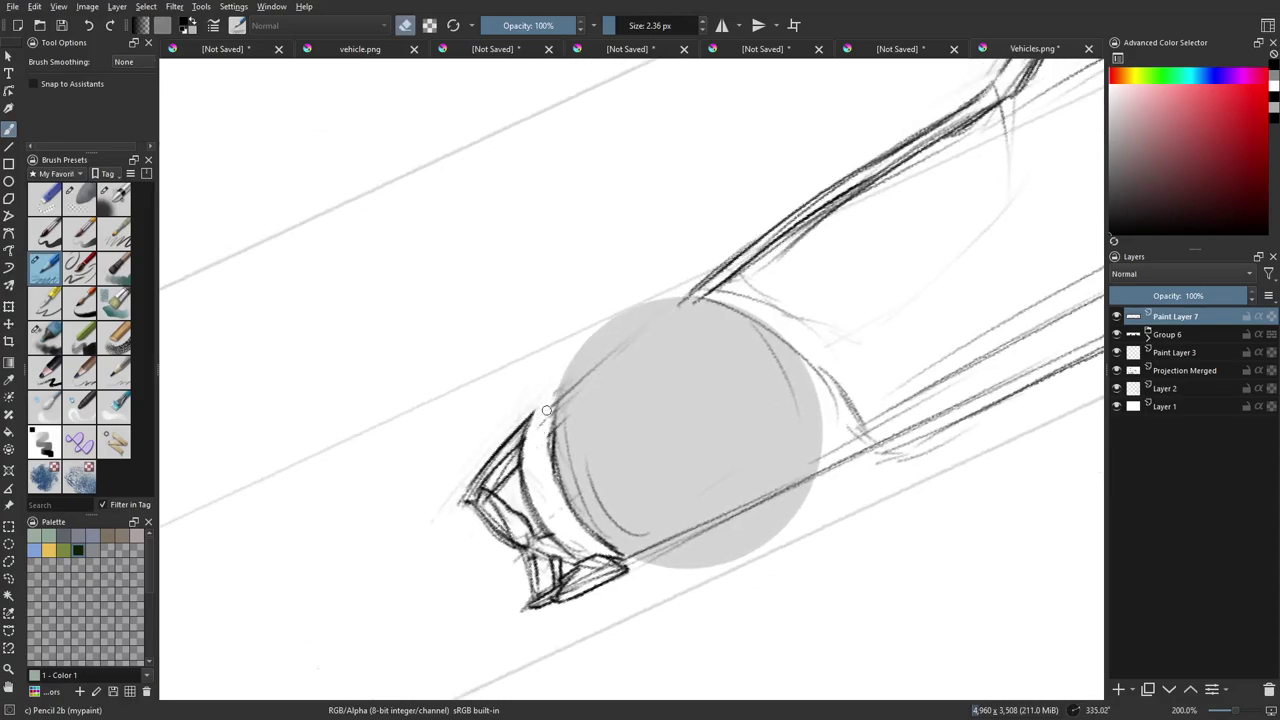
Draw a bold fender arch curve rising from the nose around the upper front of the front wheel.
key("e")
left_click_drag(530, 416, 547, 371)
left_click_drag(528, 415, 554, 351)
mouse_move(519, 428)
left_mouse_down()
mouse_move(537, 381)
mouse_move(522, 443)
mouse_move(579, 319)
mouse_move(517, 423)
mouse_move(588, 310)
left_mouse_up()
left_click_drag(534, 378, 588, 311)
Erase the overlapping sketch lines around the new fender curve between the nose and the front wheel.
key("e")
left_click_drag(527, 450, 541, 390)
mouse_move(540, 392)
left_mouse_down()
mouse_move(524, 453)
mouse_move(534, 398)
left_mouse_up()
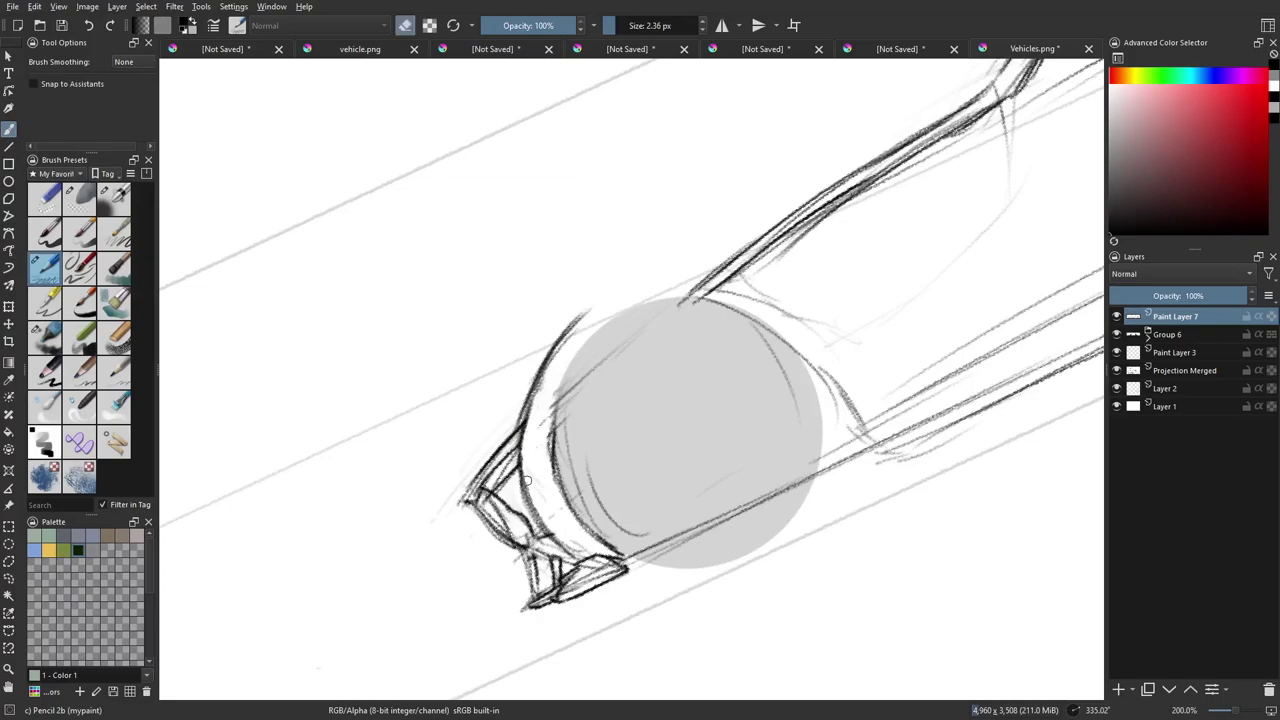
mouse_move(528, 351)
left_mouse_down()
mouse_move(503, 415)
mouse_move(543, 436)
left_mouse_up()
mouse_move(568, 498)
left_mouse_down()
mouse_move(562, 362)
mouse_move(576, 336)
left_mouse_up()
Extend the fender arch over the top of the front wheel to the hood and erase the hood line ends inside it.
key("e")
mouse_move(548, 384)
left_mouse_down()
mouse_move(576, 334)
mouse_move(558, 373)
mouse_move(620, 298)
left_mouse_up()
mouse_move(558, 350)
left_mouse_down()
mouse_move(636, 284)
mouse_move(538, 377)
mouse_move(551, 401)
mouse_move(601, 337)
left_mouse_up()
key("e")
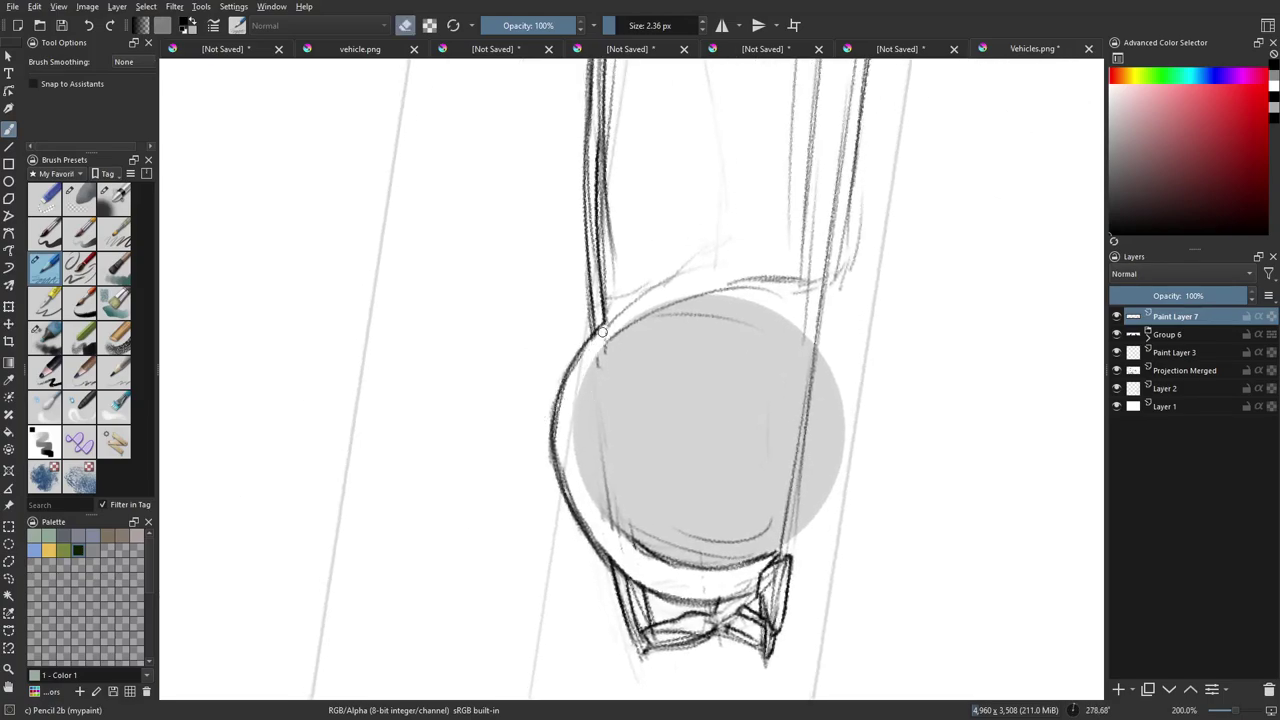
left_click_drag(587, 391, 585, 470)
left_click_drag(726, 429, 584, 518)
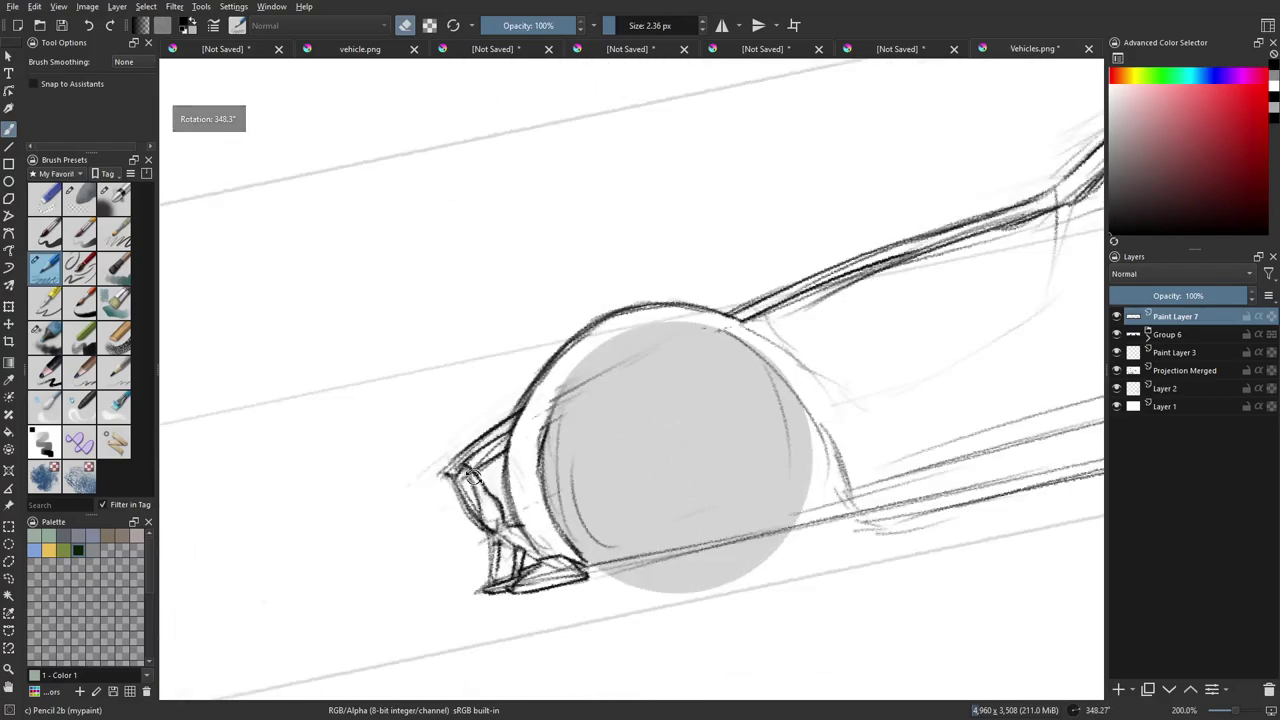
left_click_drag(541, 430, 619, 403)
key("e")
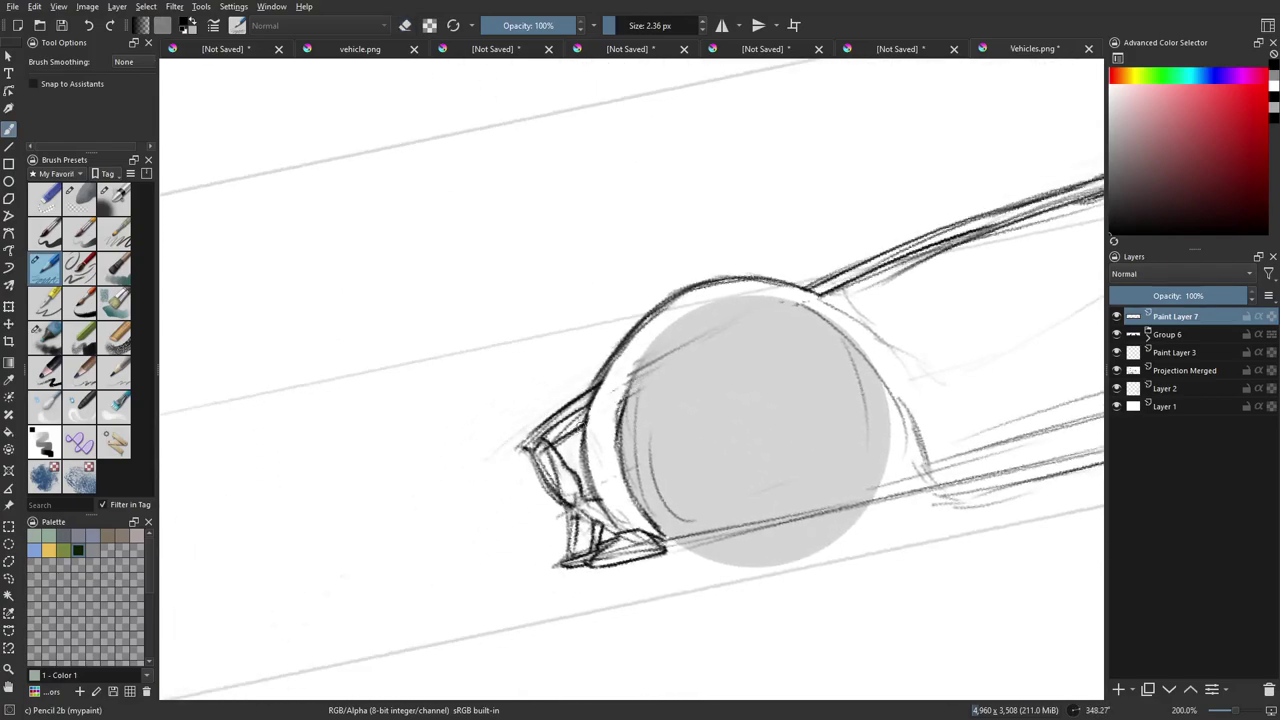
Erase stray lines behind the headlight and draw a dark wheel-arch line around the upper front of the front wheel.
mouse_move(781, 437)
left_mouse_down()
mouse_move(576, 482)
mouse_move(578, 425)
mouse_move(580, 508)
mouse_move(561, 428)
mouse_move(587, 402)
left_mouse_up()
key("e")
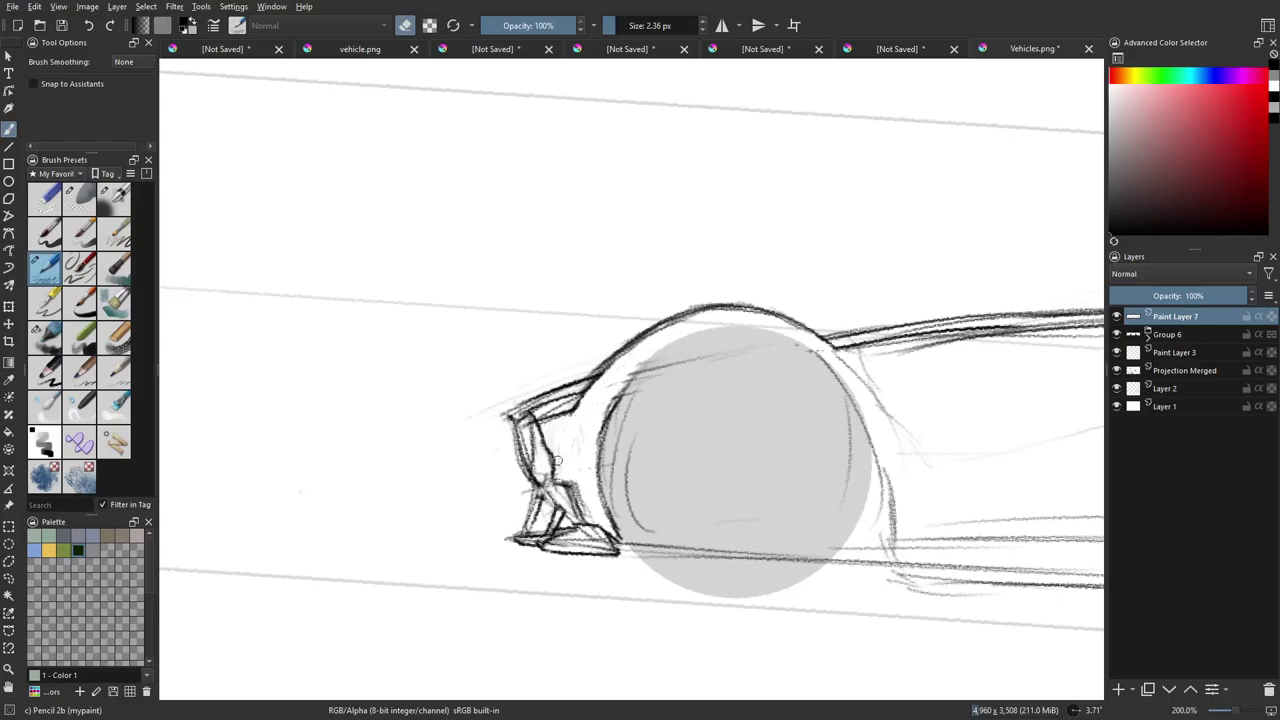
left_click_drag(536, 436, 471, 445)
key("e")
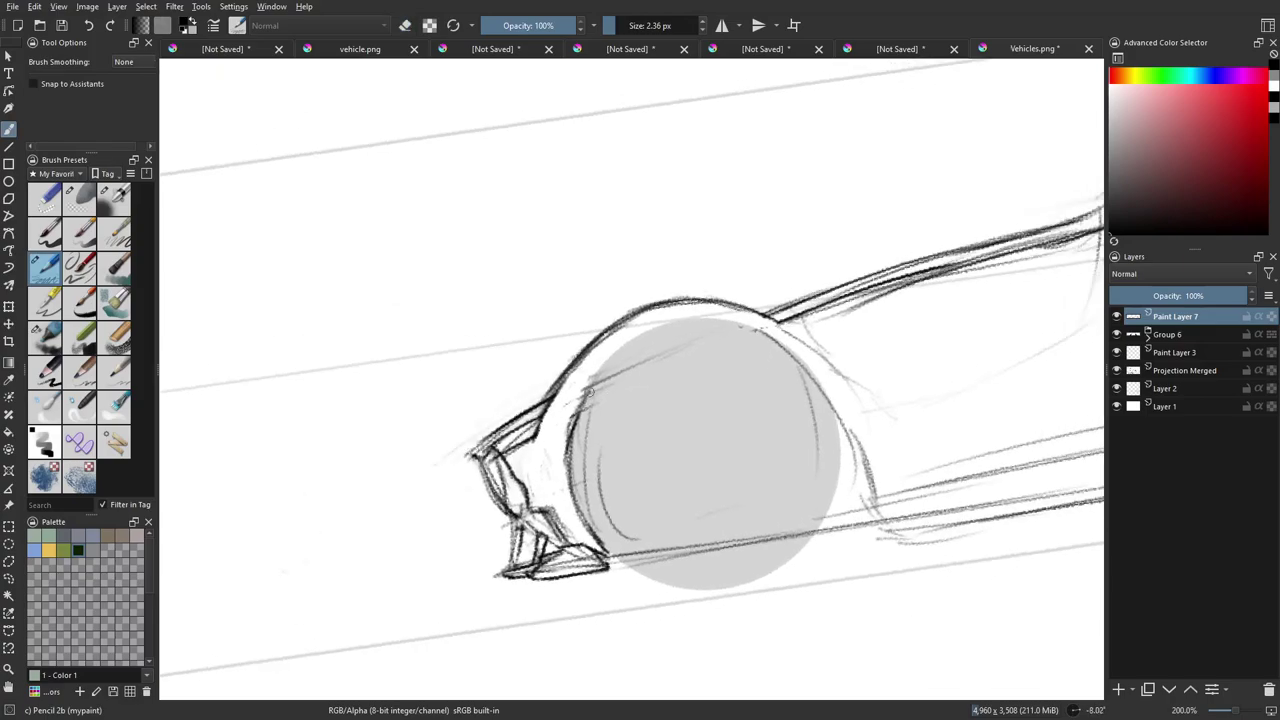
mouse_move(590, 398)
left_mouse_down()
mouse_move(630, 342)
mouse_move(658, 328)
left_mouse_up()
left_click_drag(607, 366, 690, 321)
mouse_move(535, 426)
left_mouse_down()
mouse_move(617, 399)
mouse_move(626, 344)
left_mouse_up()
left_click_drag(572, 406, 672, 312)
left_click_drag(606, 374, 670, 314)
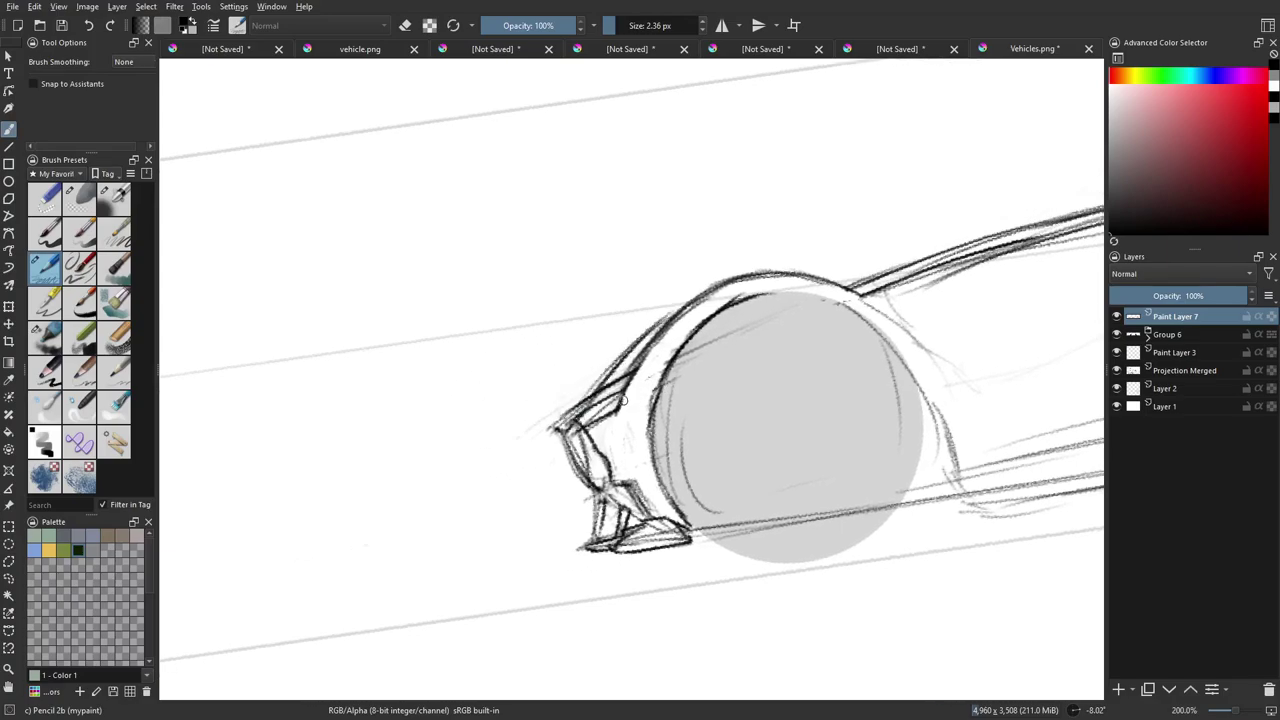
Erase the leftover lines inside the panel between the headlight and the front fender curve.
key("e")
mouse_move(603, 397)
left_mouse_down()
mouse_move(622, 380)
mouse_move(591, 411)
left_mouse_up()
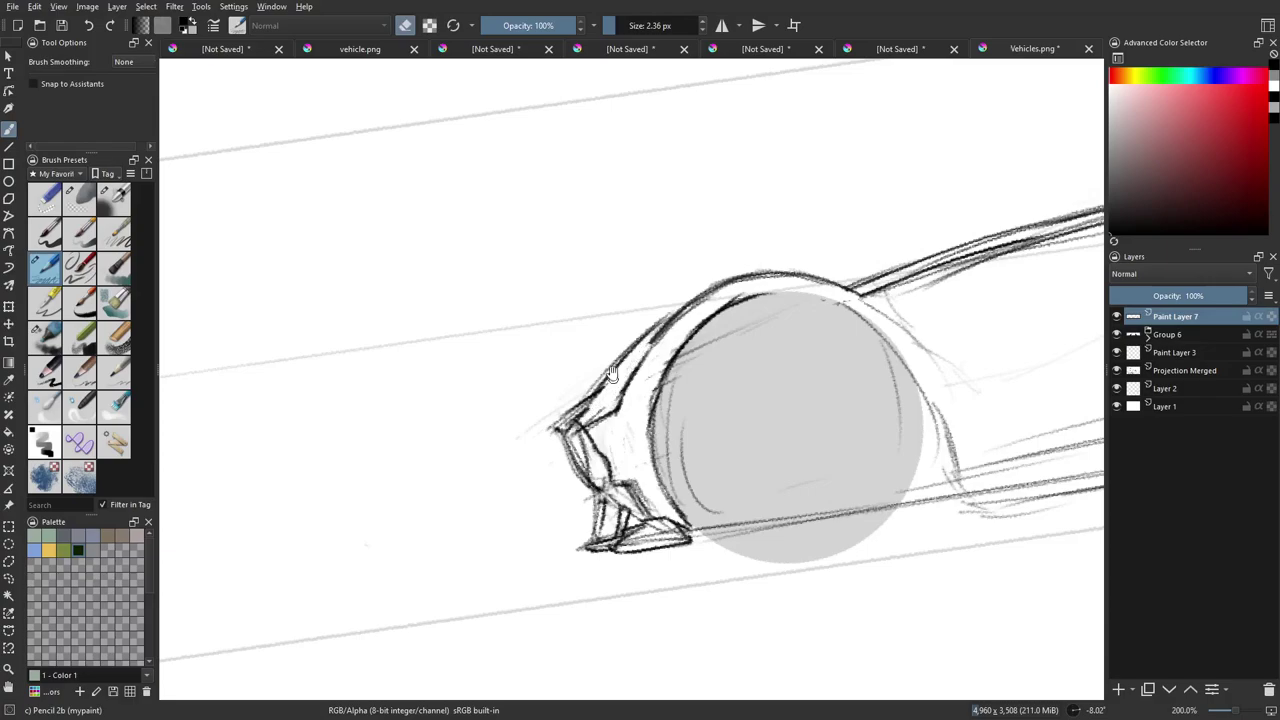
left_click_drag(580, 354, 549, 398)
left_click_drag(739, 166, 623, 349)
key("e")
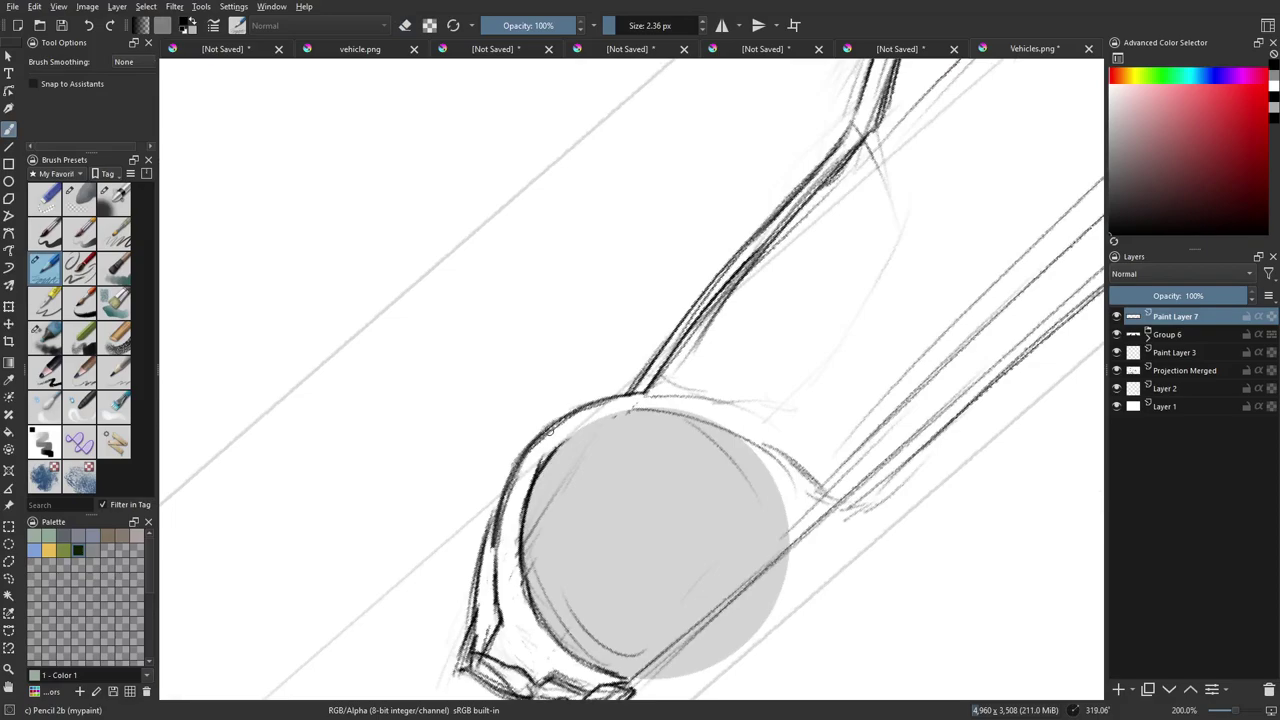
Extend the fender curve backward from the top of the front wheel so it sweeps across the hood line.
mouse_move(528, 456)
left_mouse_down()
mouse_move(553, 419)
mouse_move(646, 351)
left_mouse_up()
mouse_move(562, 412)
left_mouse_down()
mouse_move(690, 326)
mouse_move(780, 288)
left_mouse_up()
mouse_move(793, 376)
left_mouse_down()
mouse_move(748, 371)
mouse_move(662, 451)
mouse_move(749, 426)
mouse_move(726, 480)
left_mouse_up()
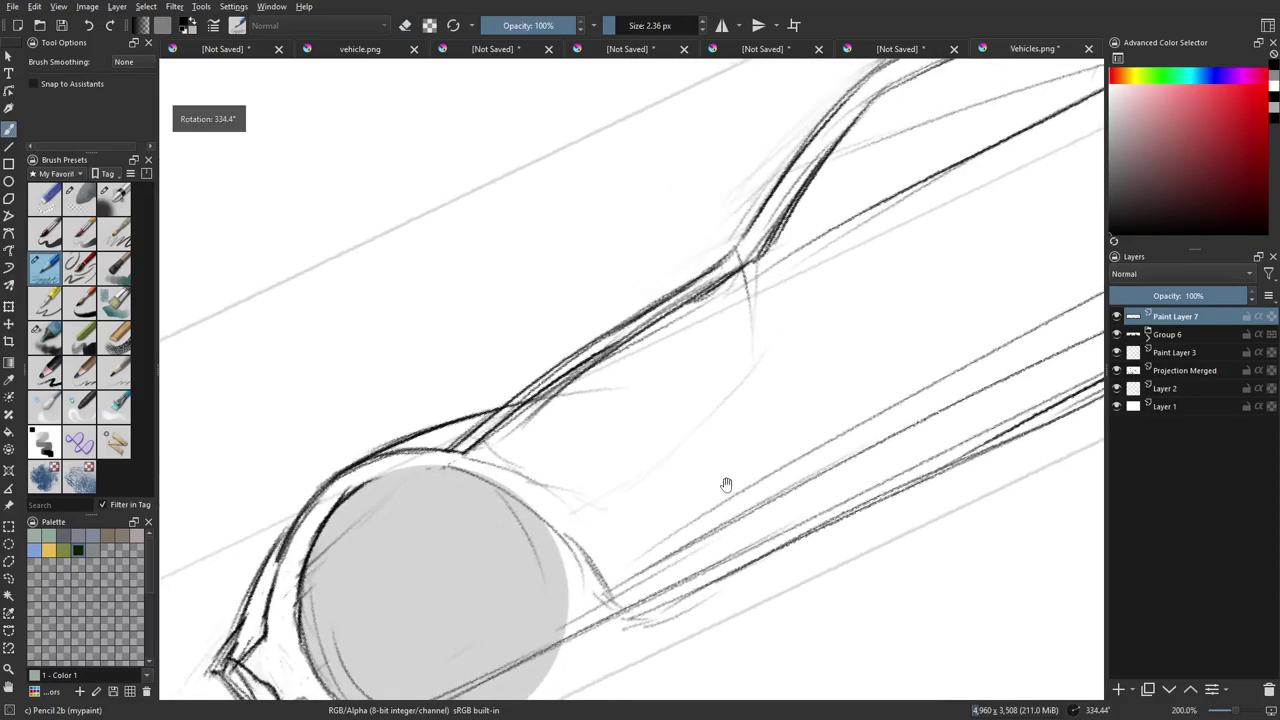
Sketch a side vent behind the front wheel with a curved upper line, and erase the hood line ends under the fender.
mouse_move(530, 481)
left_mouse_down()
mouse_move(598, 526)
mouse_move(556, 487)
mouse_move(582, 492)
mouse_move(618, 533)
left_mouse_up()
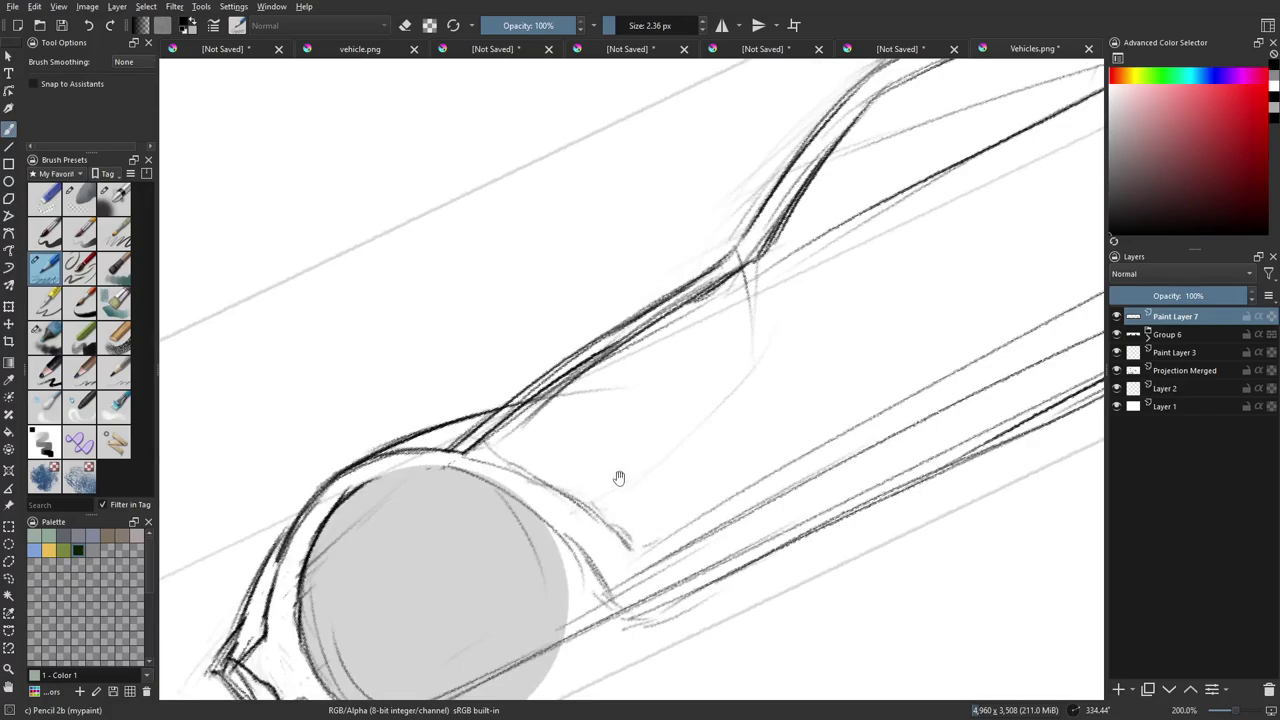
mouse_move(620, 480)
left_mouse_down()
mouse_move(565, 456)
mouse_move(518, 528)
mouse_move(590, 425)
mouse_move(597, 371)
mouse_move(655, 312)
mouse_move(626, 399)
mouse_move(645, 400)
mouse_move(622, 366)
mouse_move(682, 290)
mouse_move(659, 317)
left_mouse_up()
key("e")
key("e")
left_click_drag(720, 248, 680, 302)
left_click_drag(731, 367, 658, 499)
left_click_drag(772, 377, 728, 414)
left_click_drag(545, 360, 487, 447)
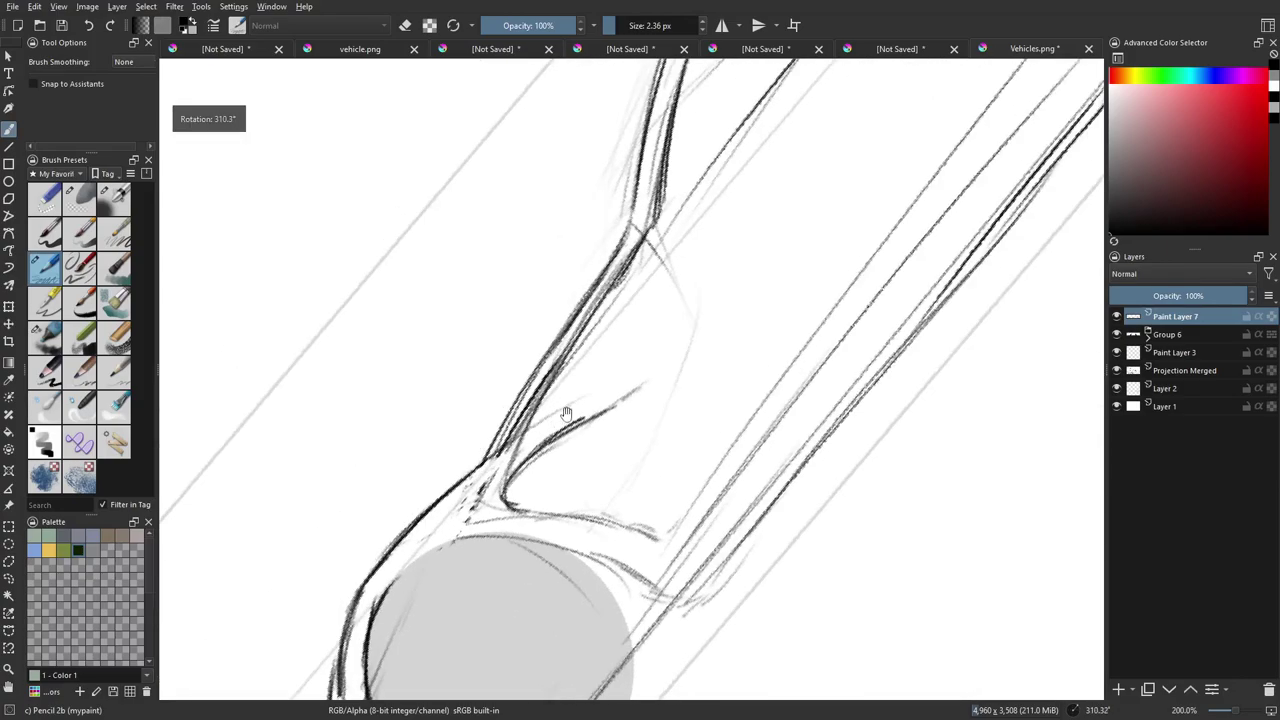
Draw curved strokes beneath the hood line, continuing the fender sweep toward the windshield base.
mouse_move(436, 500)
left_mouse_down()
mouse_move(480, 473)
mouse_move(613, 319)
left_mouse_up()
left_click_drag(584, 372, 620, 308)
left_click_drag(546, 402, 602, 344)
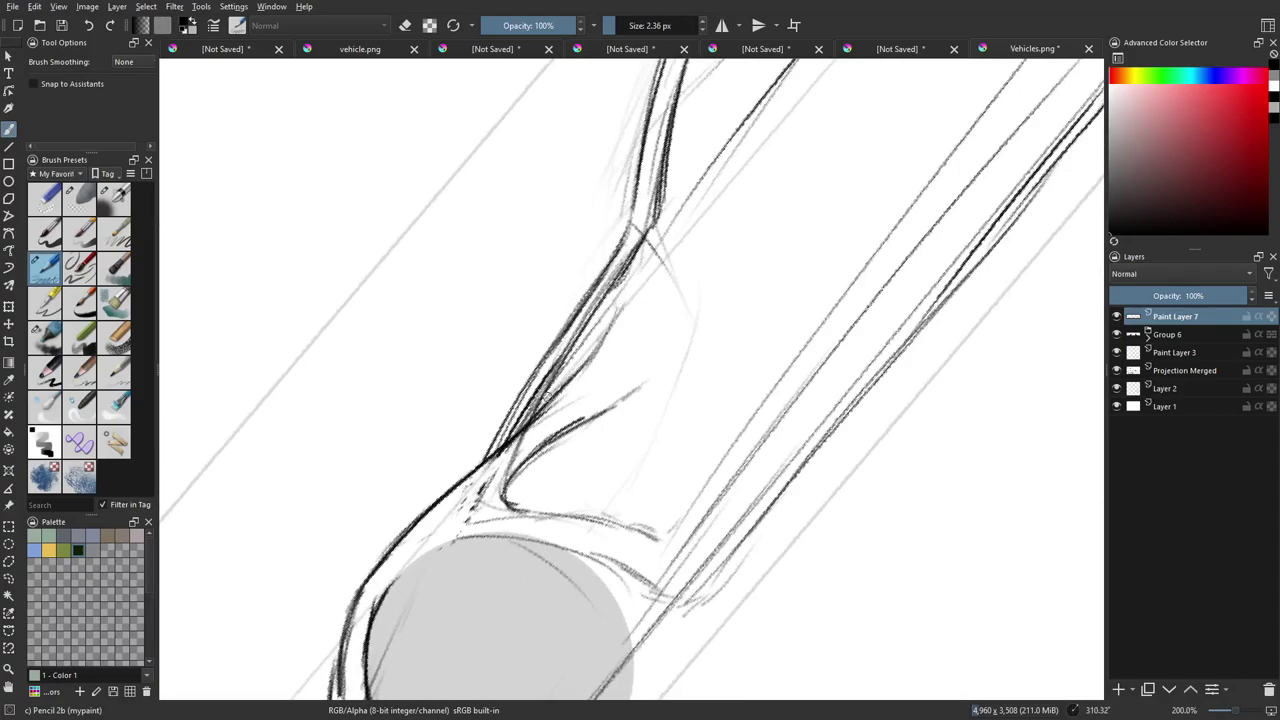
Erase the stray marks between the front wheel arch and the front corner of the side vent.
mouse_move(842, 366)
left_mouse_down()
mouse_move(846, 400)
mouse_move(618, 526)
left_mouse_up()
left_click_drag(744, 437, 597, 467)
mouse_move(663, 428)
left_mouse_down()
mouse_move(641, 464)
mouse_move(658, 347)
mouse_move(693, 302)
left_mouse_up()
key("e")
mouse_move(600, 410)
left_mouse_down()
mouse_move(657, 334)
mouse_move(475, 516)
left_mouse_up()
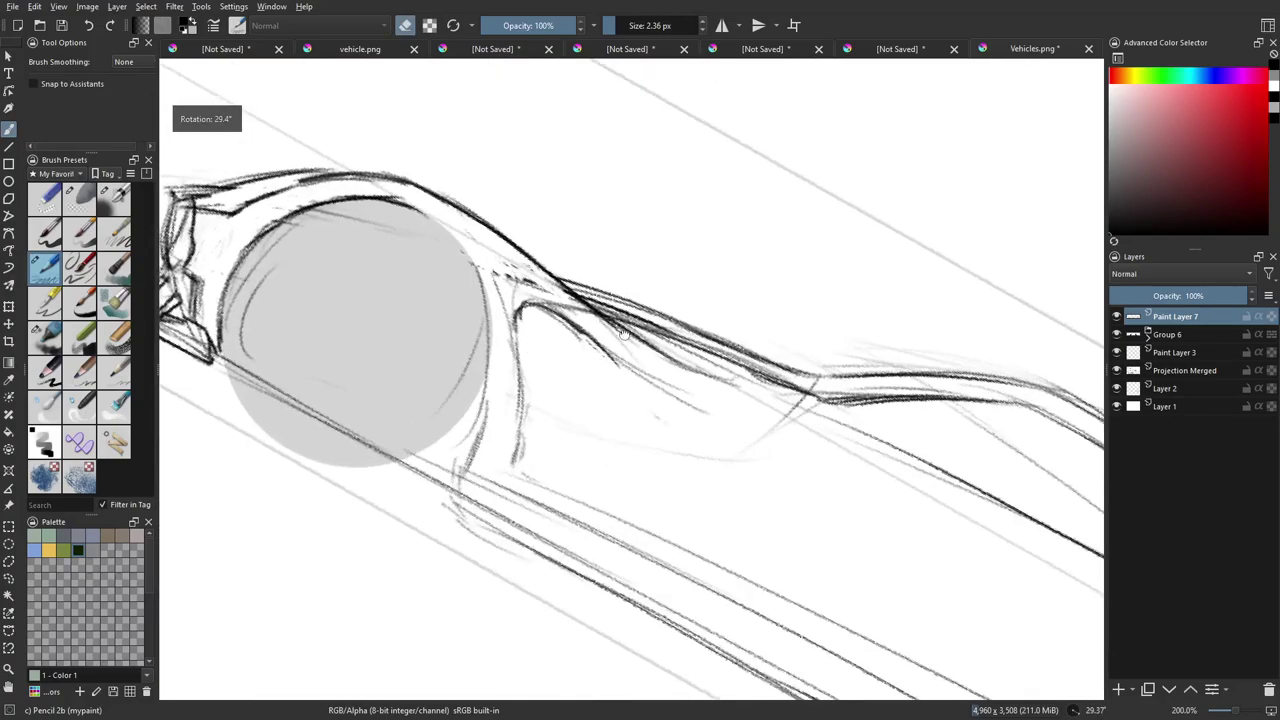
left_click_drag(624, 337, 624, 450)
left_click_drag(506, 417, 501, 386)
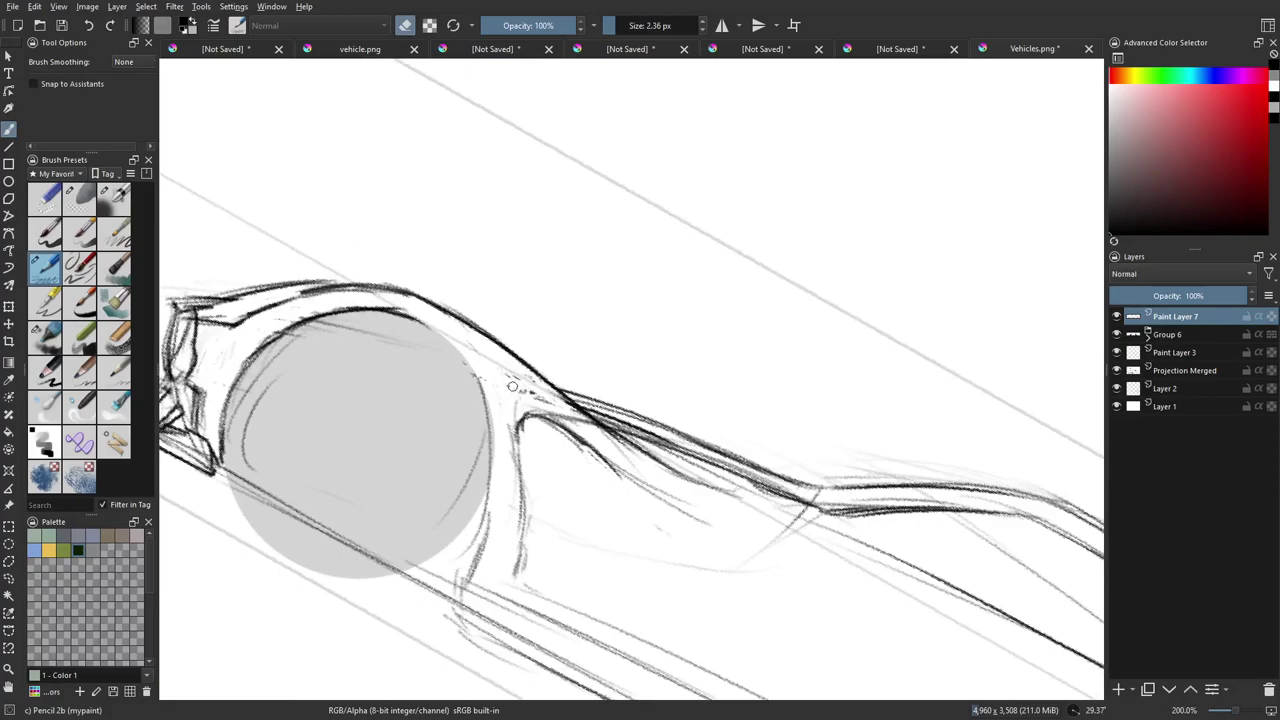
mouse_move(684, 414)
left_mouse_down()
mouse_move(748, 494)
mouse_move(716, 519)
left_mouse_up()
mouse_move(540, 350)
left_mouse_down()
mouse_move(550, 426)
mouse_move(539, 392)
left_mouse_up()
Redraw the front corner of the side vent as a sharp point and erase its old rounded line.
key("e")
mouse_move(501, 455)
left_mouse_down()
mouse_move(531, 408)
mouse_move(552, 462)
left_mouse_up()
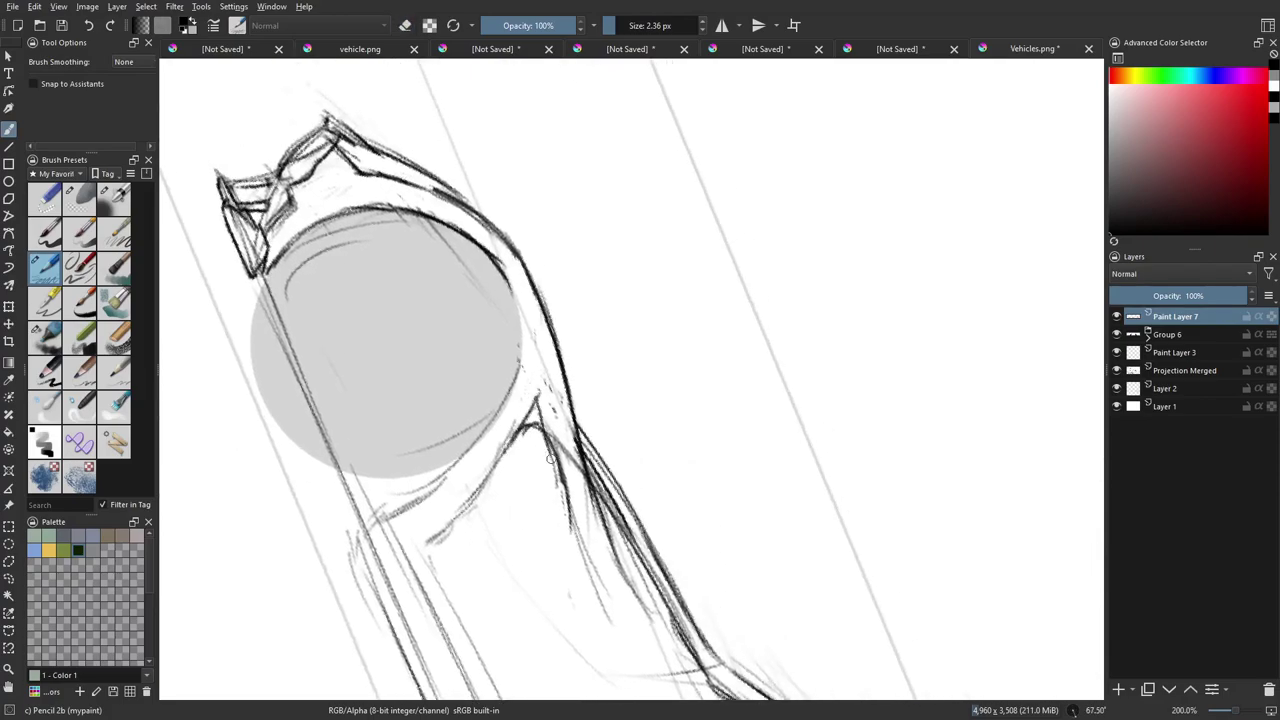
left_click_drag(538, 400, 558, 478)
left_click_drag(540, 430, 548, 444)
key("e")
mouse_move(429, 366)
left_mouse_down()
mouse_move(451, 471)
mouse_move(445, 357)
mouse_move(386, 451)
mouse_move(654, 371)
mouse_move(575, 445)
left_mouse_up()
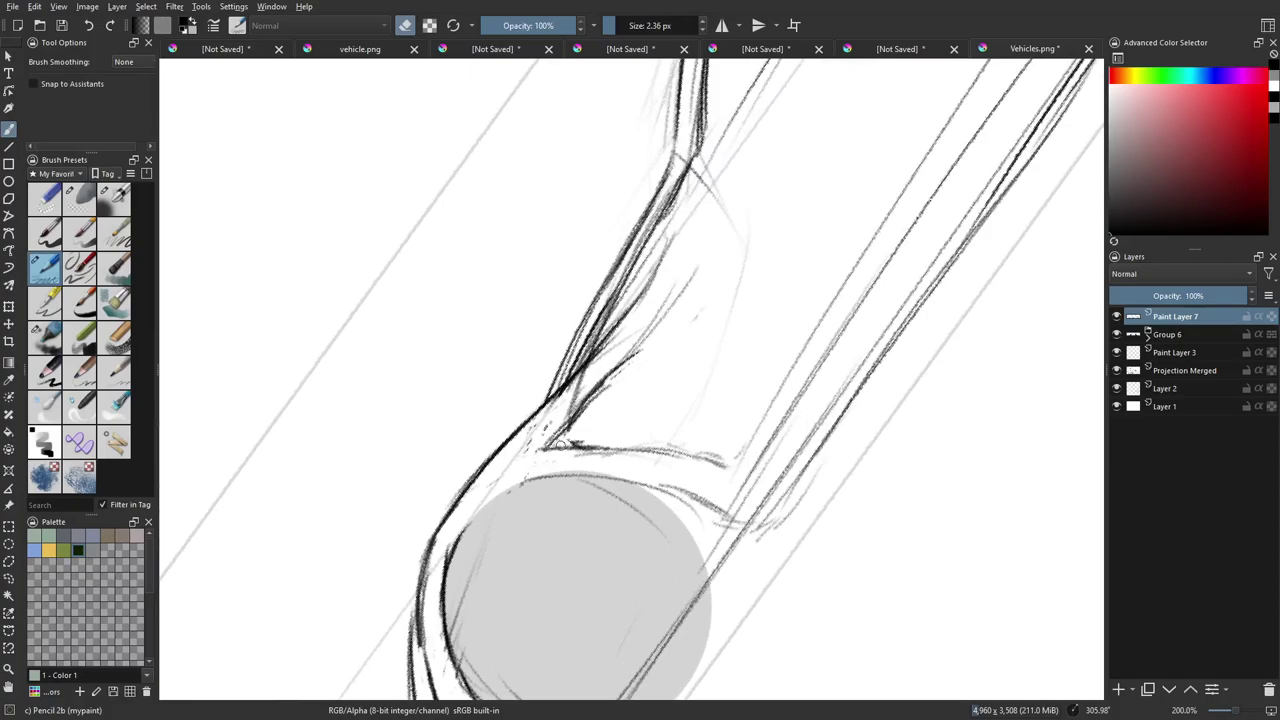
Clean up the side vent's upper edge and draw dark strokes under the hood toward the windshield base.
key("e")
key("e")
mouse_move(539, 429)
left_mouse_down()
mouse_move(584, 384)
mouse_move(564, 412)
mouse_move(570, 392)
left_mouse_up()
left_click_drag(680, 311, 632, 412)
left_click_drag(765, 331, 620, 400)
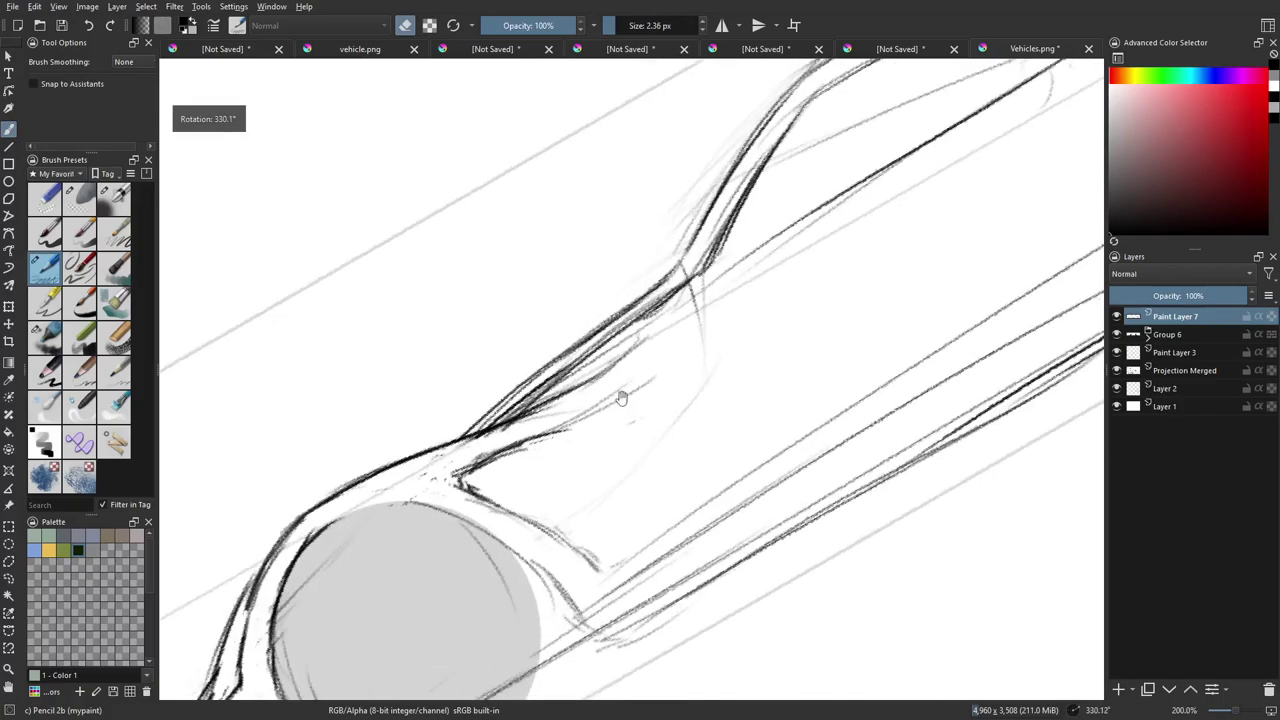
key("e")
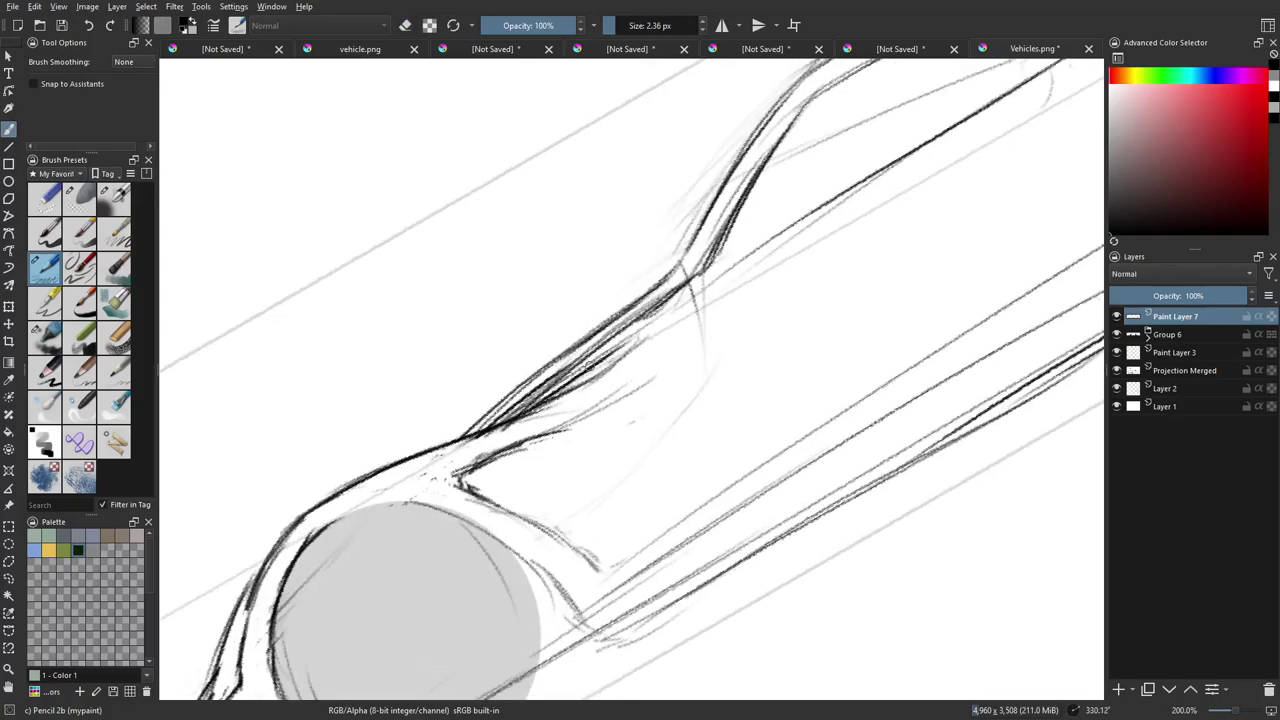
mouse_move(522, 408)
left_mouse_down()
mouse_move(707, 288)
mouse_move(617, 383)
mouse_move(615, 408)
mouse_move(675, 378)
mouse_move(658, 314)
mouse_move(667, 360)
left_mouse_up()
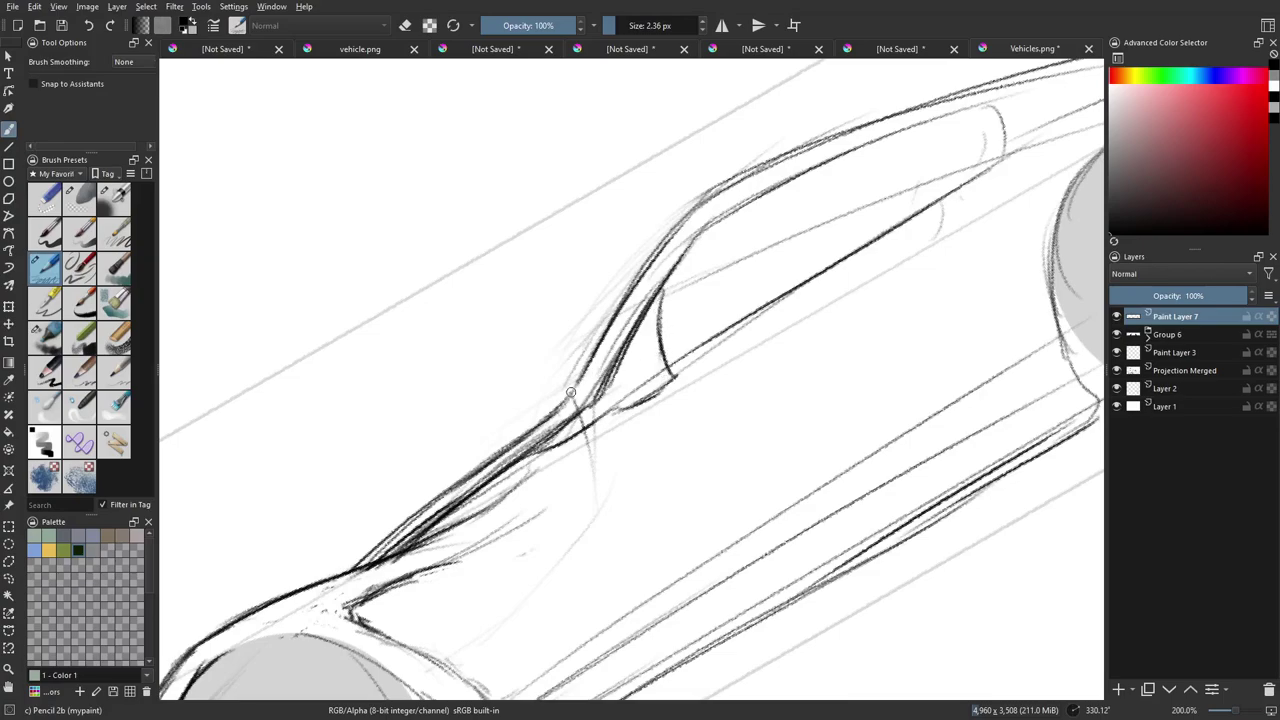
Redraw the windshield line and the front roof curve with darker strokes, undoing the strokes that miss the contour.
left_click_drag(570, 393, 618, 318)
left_click_drag(594, 360, 696, 214)
mouse_move(621, 285)
left_mouse_down()
mouse_move(499, 418)
mouse_move(613, 327)
mouse_move(574, 393)
mouse_move(612, 369)
left_mouse_up()
key("ctrl+z")
key("e")
key("e")
left_click_drag(552, 428, 676, 328)
left_click_drag(539, 397, 627, 332)
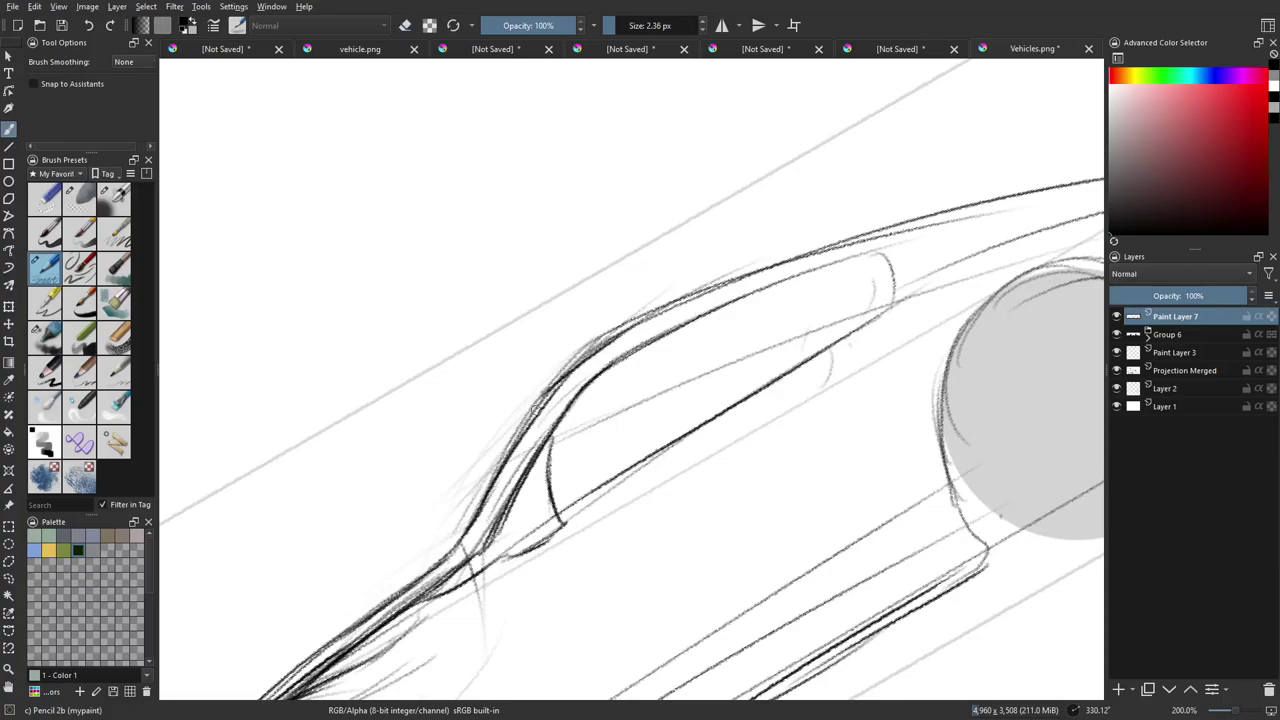
key("ctrl+z")
left_click_drag(531, 417, 681, 302)
left_click_drag(590, 358, 739, 280)
Erase the light sketch lines outside the windshield and the front of the roof.
key("e")
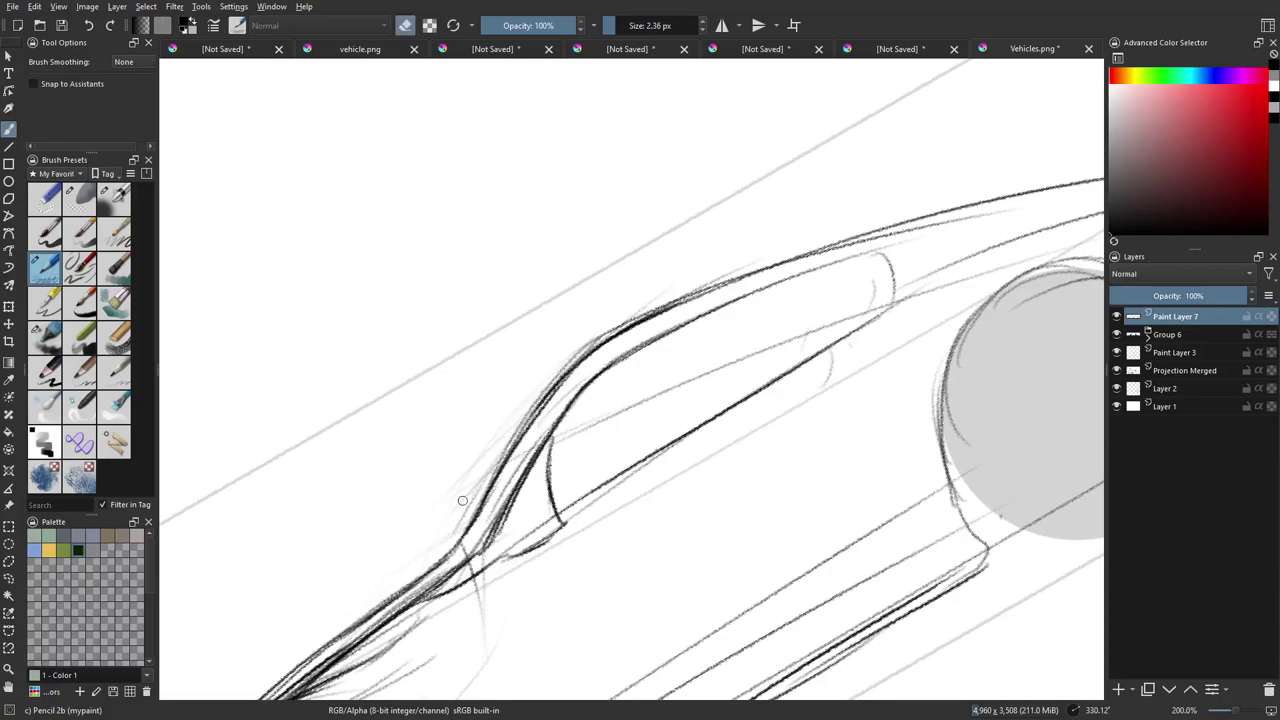
mouse_move(482, 475)
left_mouse_down()
mouse_move(454, 530)
mouse_move(602, 322)
left_mouse_up()
left_click_drag(518, 432, 602, 293)
Try a long light arc from the front fender over the roof to the tail, undoing each attempt.
scroll(554, 329, "down", 3)
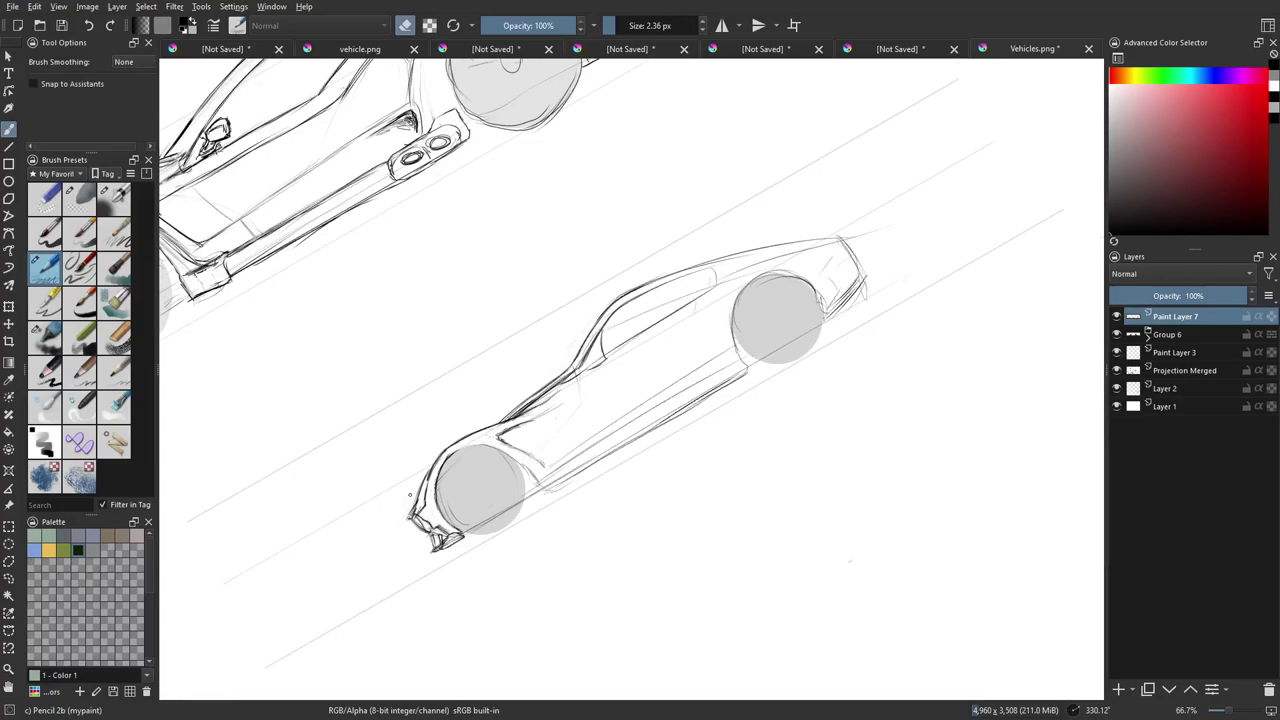
key("e")
left_click_drag(412, 500, 845, 241)
key("ctrl+z")
left_click_drag(454, 442, 840, 238)
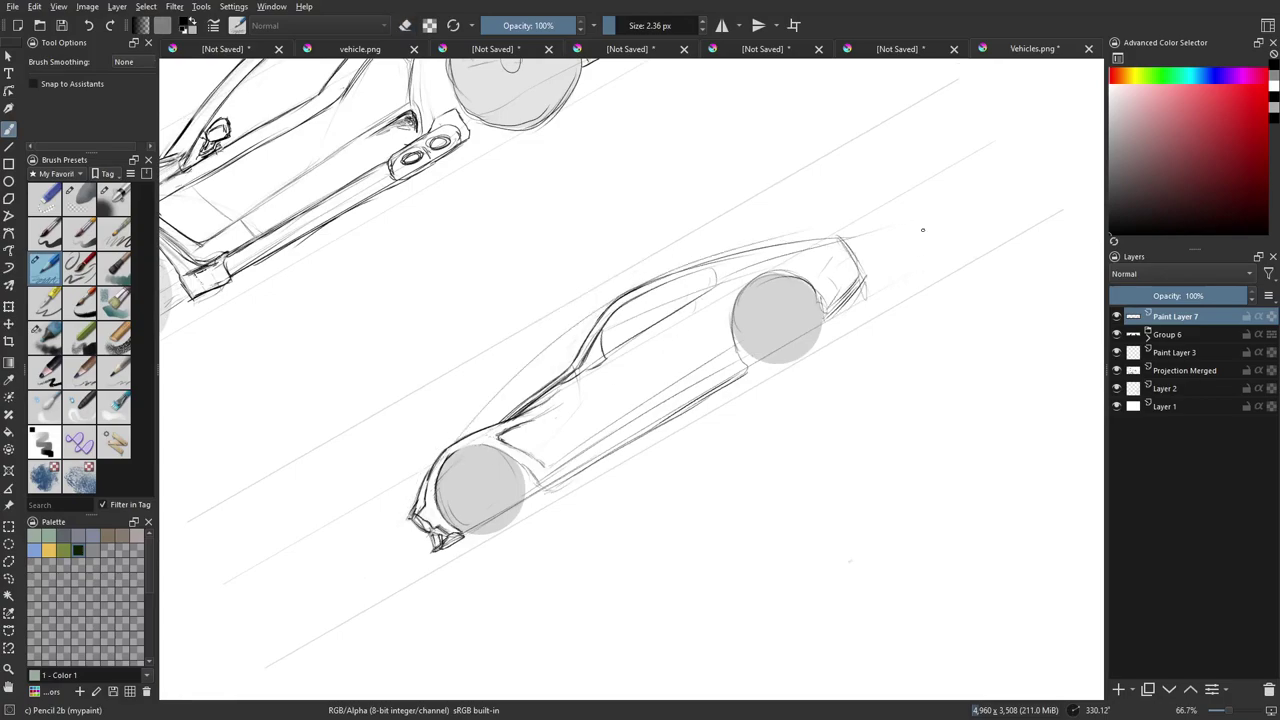
key("ctrl+z")
mouse_move(443, 450)
left_mouse_down()
mouse_move(707, 267)
mouse_move(795, 243)
left_mouse_up()
key("ctrl+z")
left_click_drag(446, 448, 812, 228)
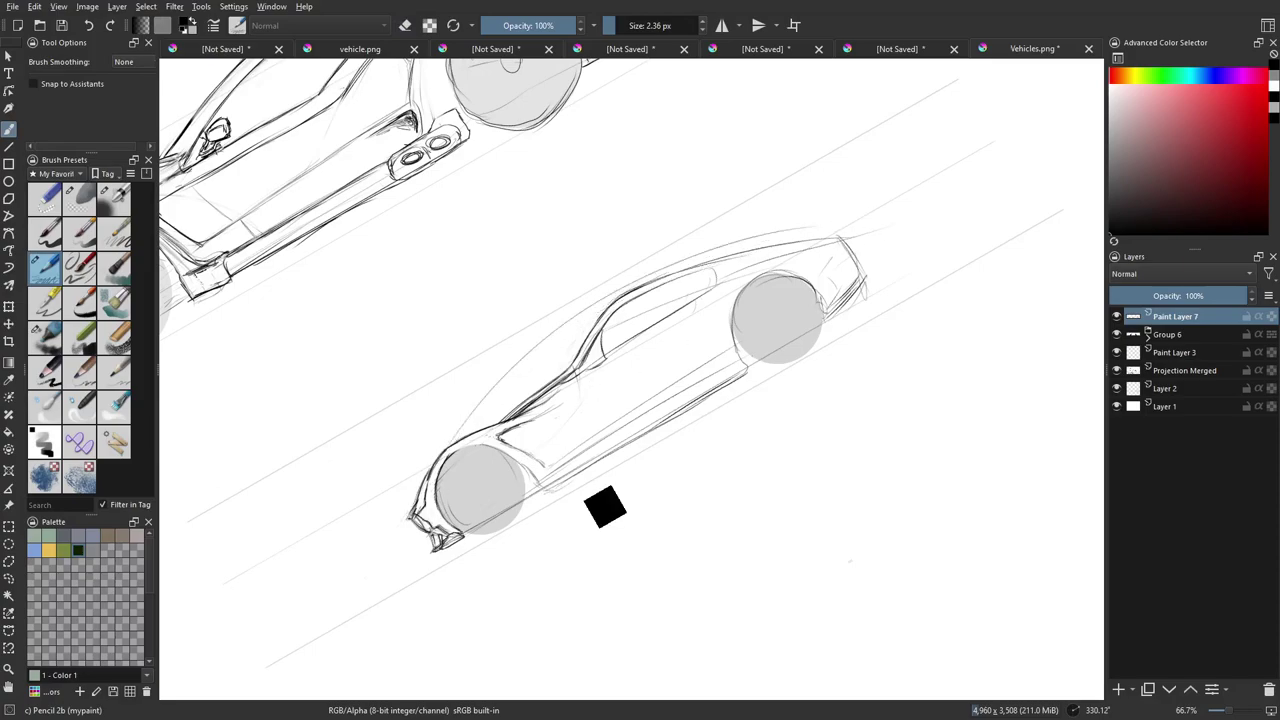
key("ctrl+z")
Select the cabin with its windshield, roof and side window freehand, and move it forward toward the front wheel.
mouse_move(917, 441)
left_mouse_down()
mouse_move(814, 554)
mouse_move(797, 535)
left_mouse_up()
left_click_drag(686, 488, 690, 499)
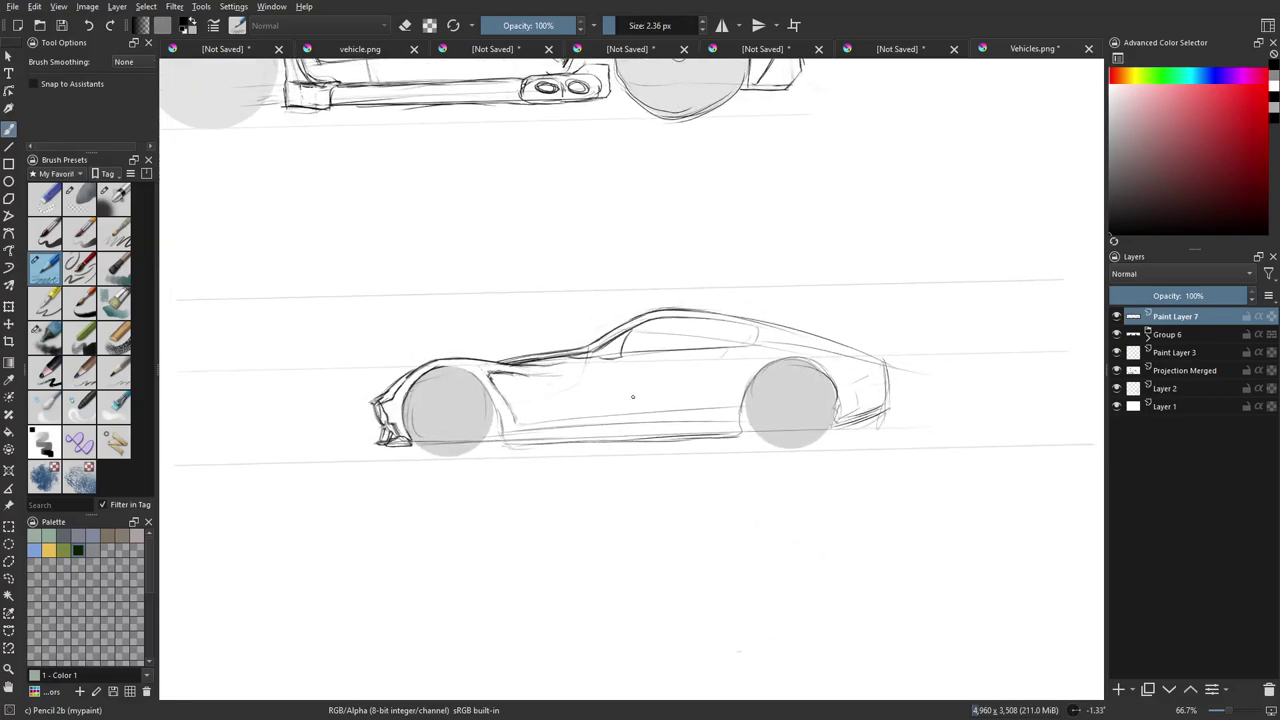
key("l")
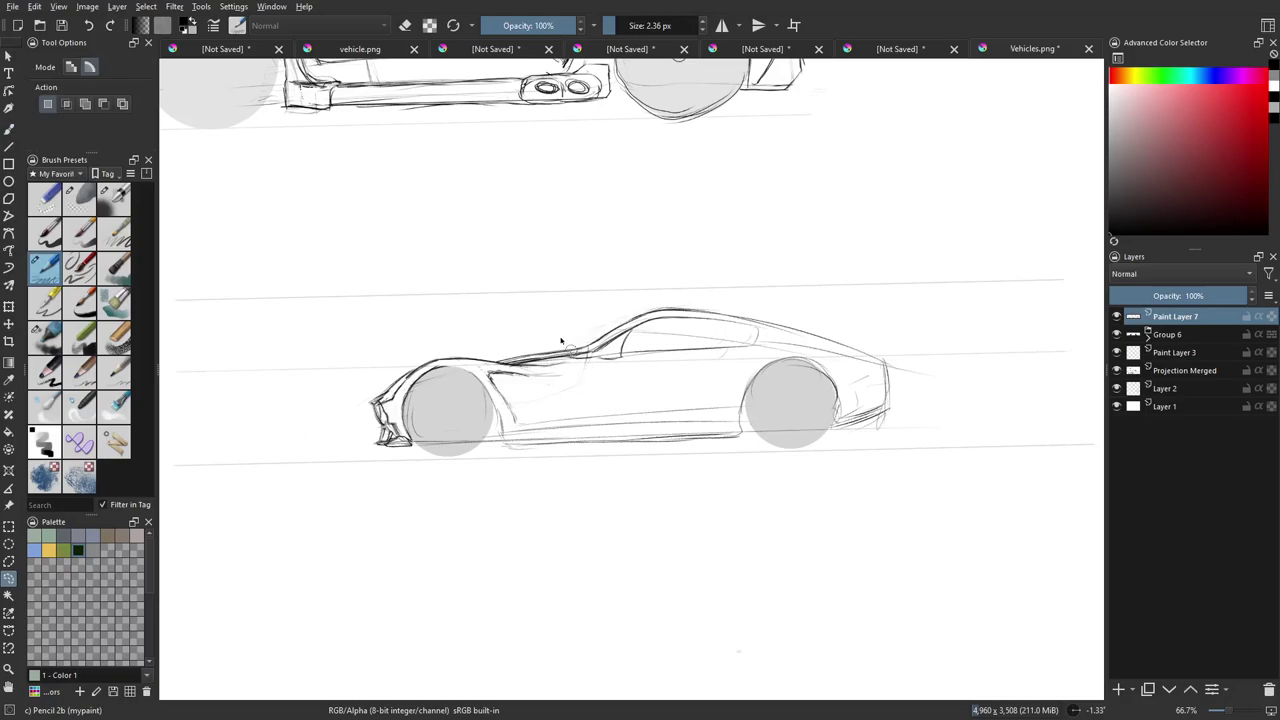
mouse_move(613, 374)
left_mouse_down()
mouse_move(712, 372)
mouse_move(766, 338)
mouse_move(716, 293)
mouse_move(593, 318)
left_mouse_up()
key("t")
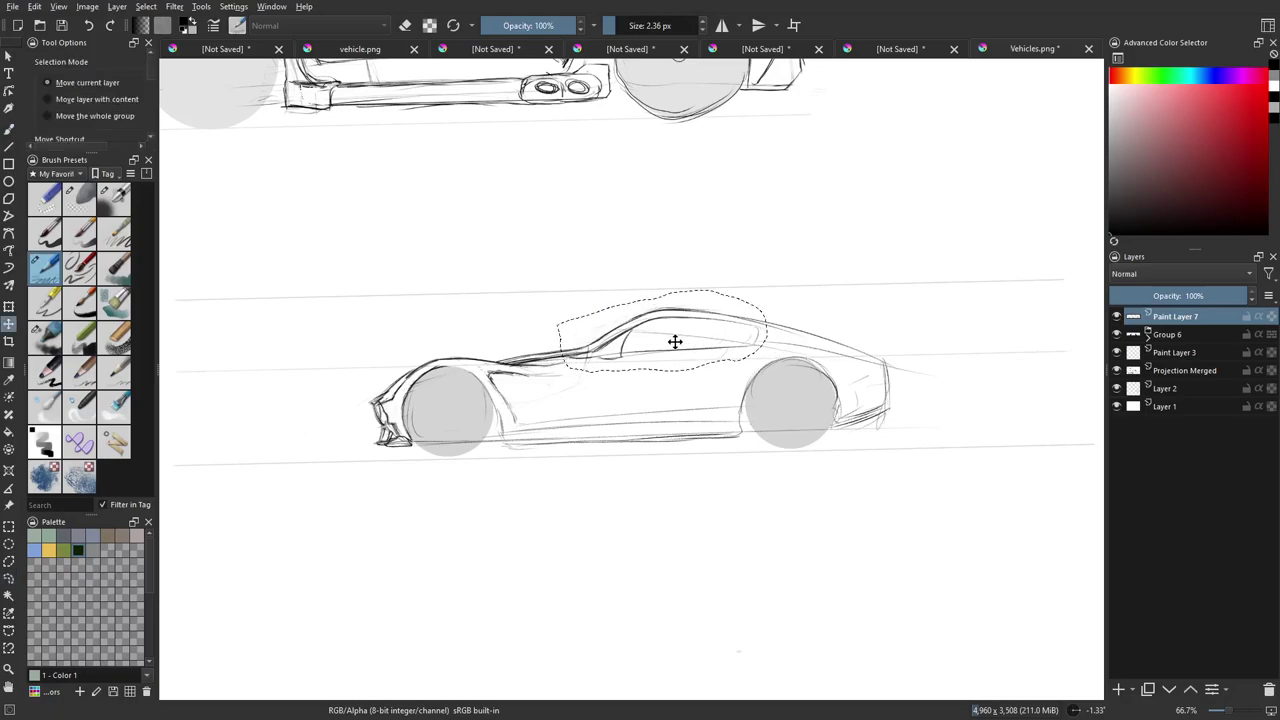
left_click_drag(675, 340, 649, 348)
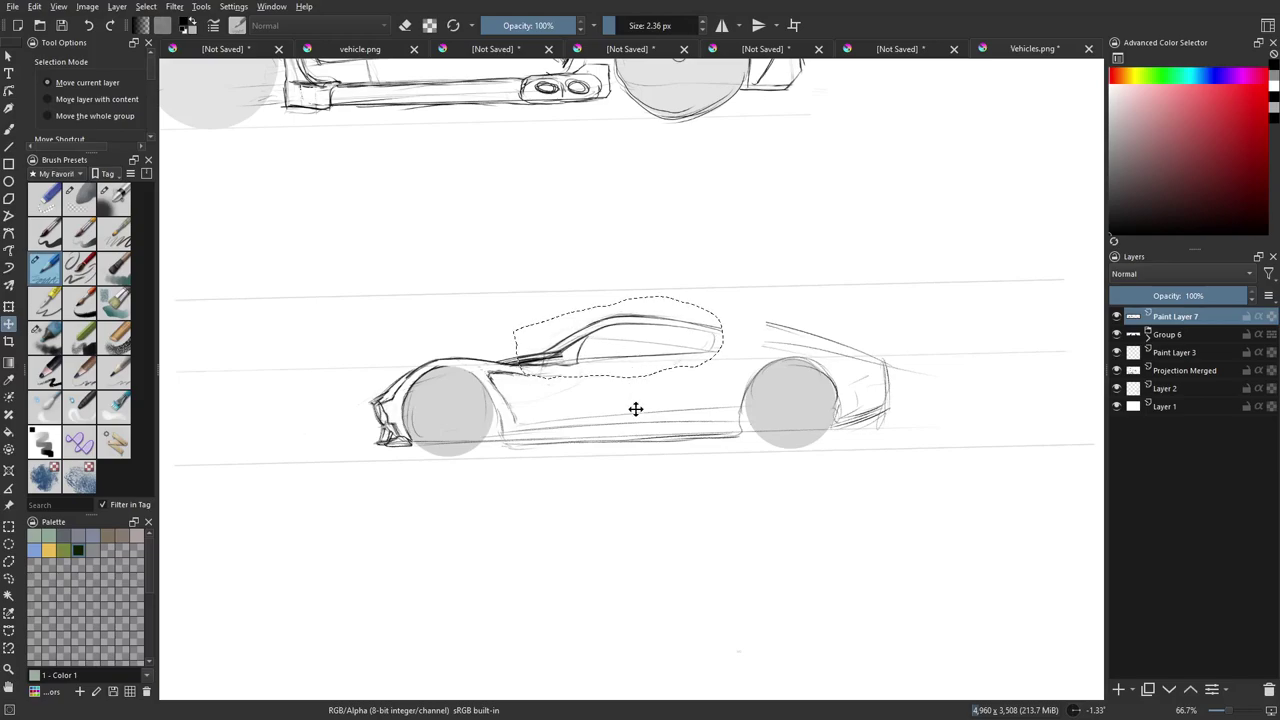
Scale the selected cabin up slightly toward the rear so its roof reaches closer to the upper guide line.
key("ctrl+t")
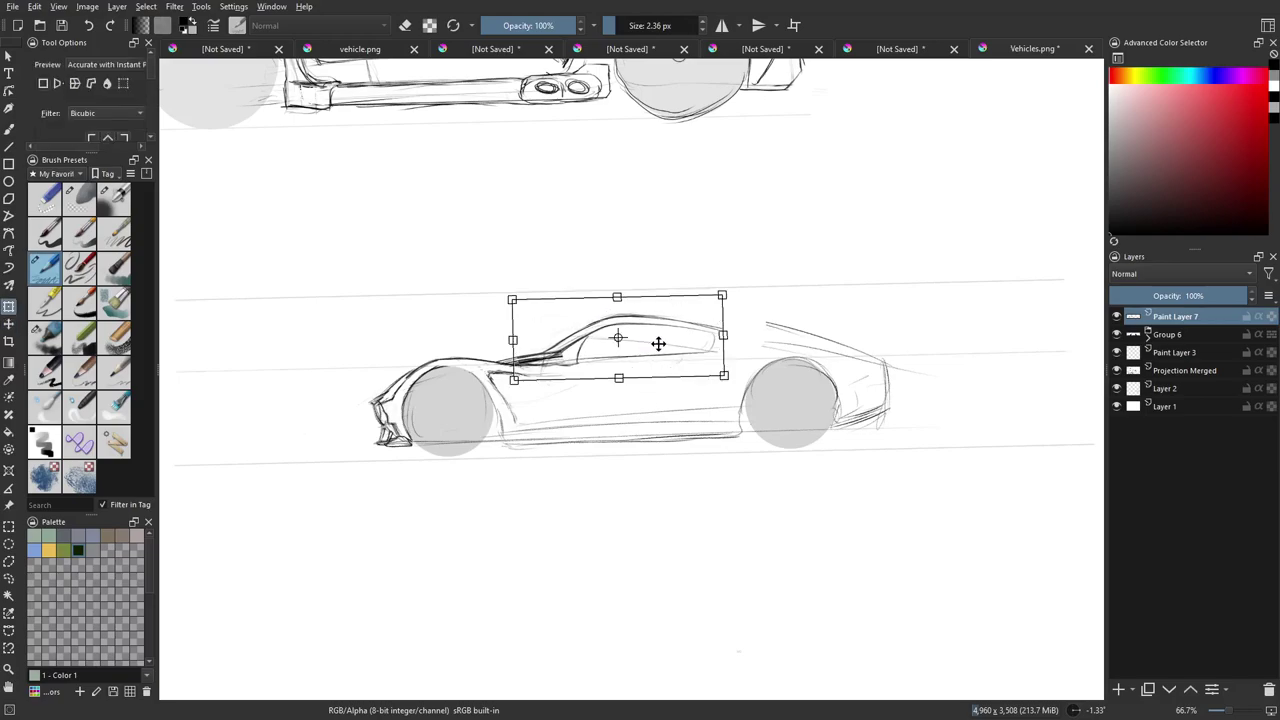
left_click_drag(724, 296, 743, 285)
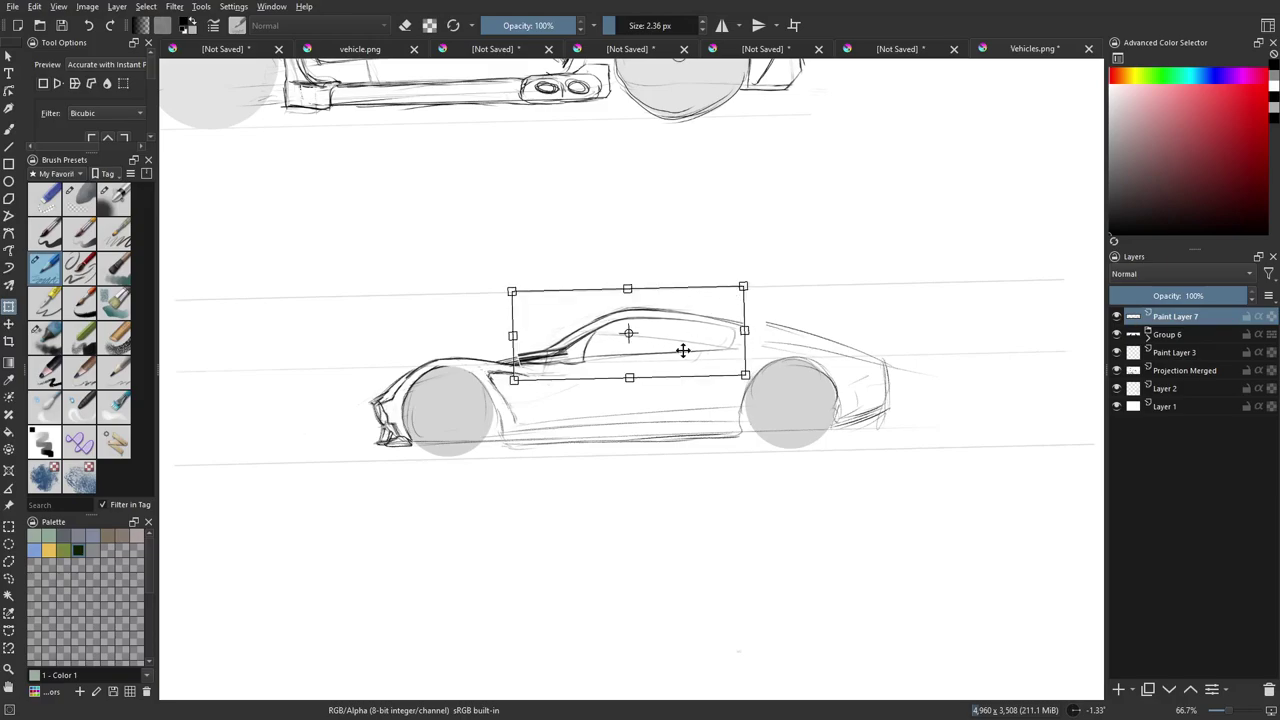
key("Return")
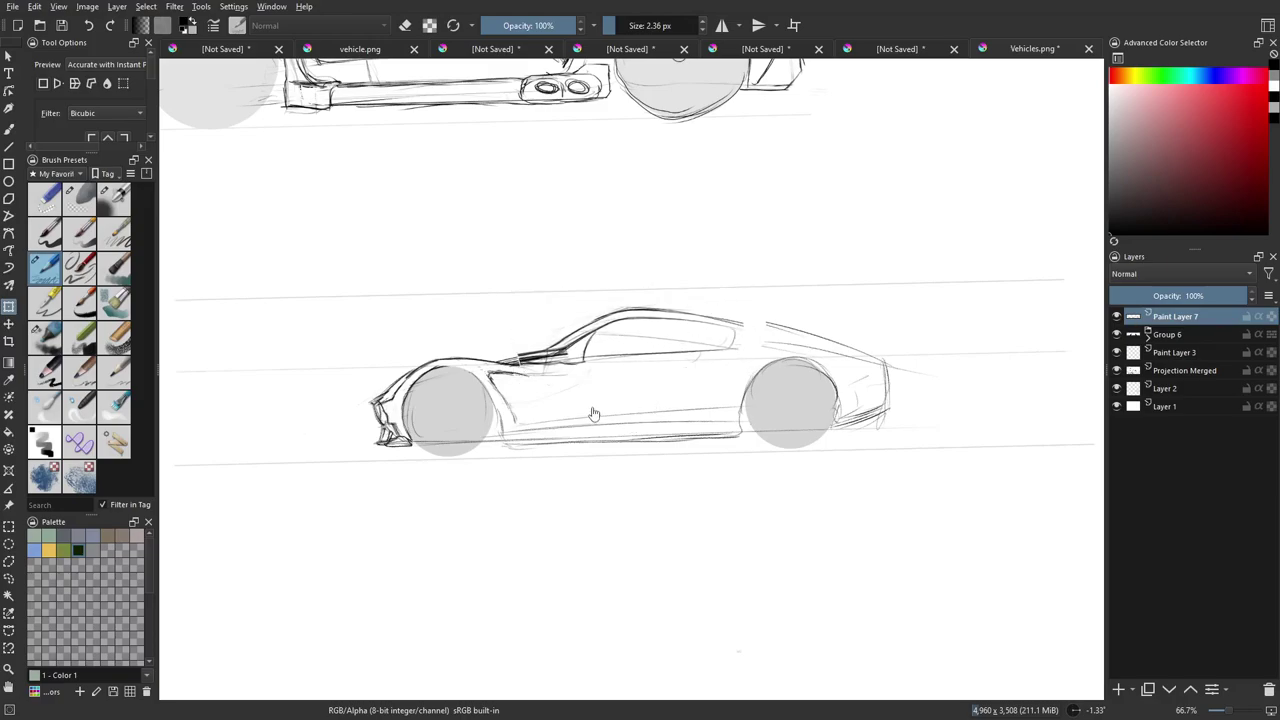
Erase the overlapping hood lines where the moved cabin meets the hood at the windshield base.
key("b")
scroll(569, 375, "up", 1)
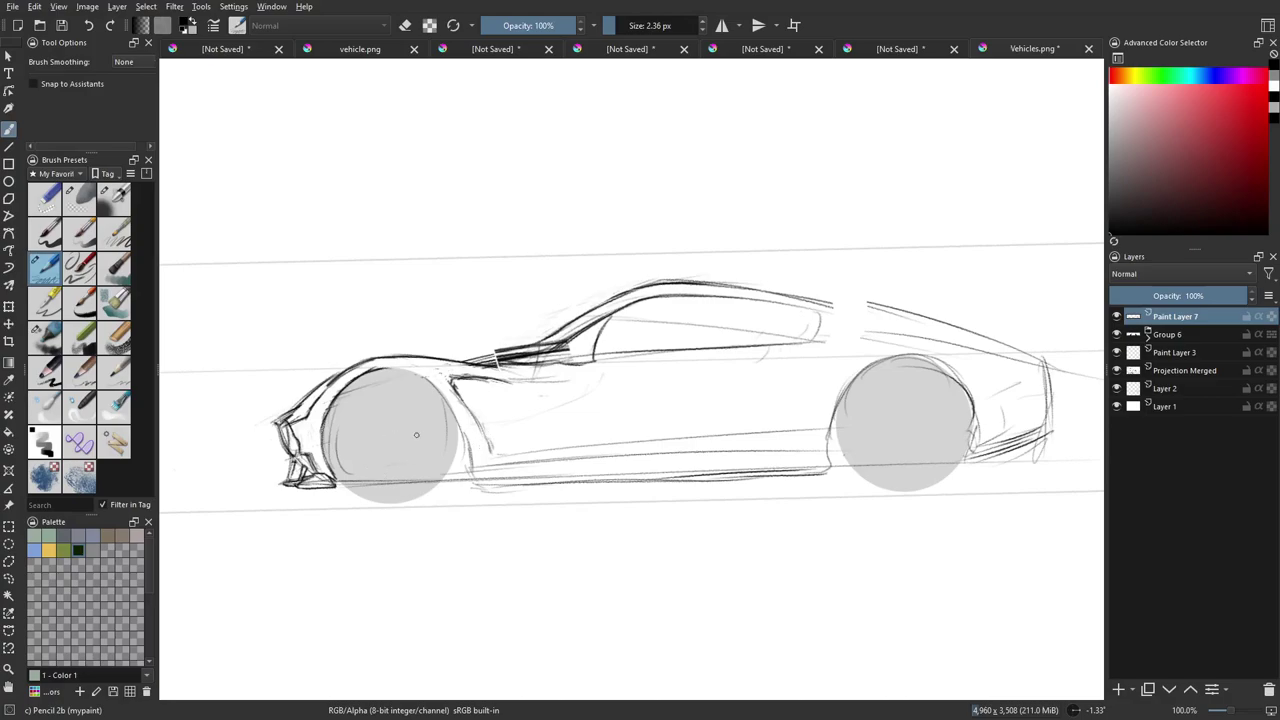
mouse_move(416, 434)
left_mouse_down()
mouse_move(414, 463)
mouse_move(577, 396)
left_mouse_up()
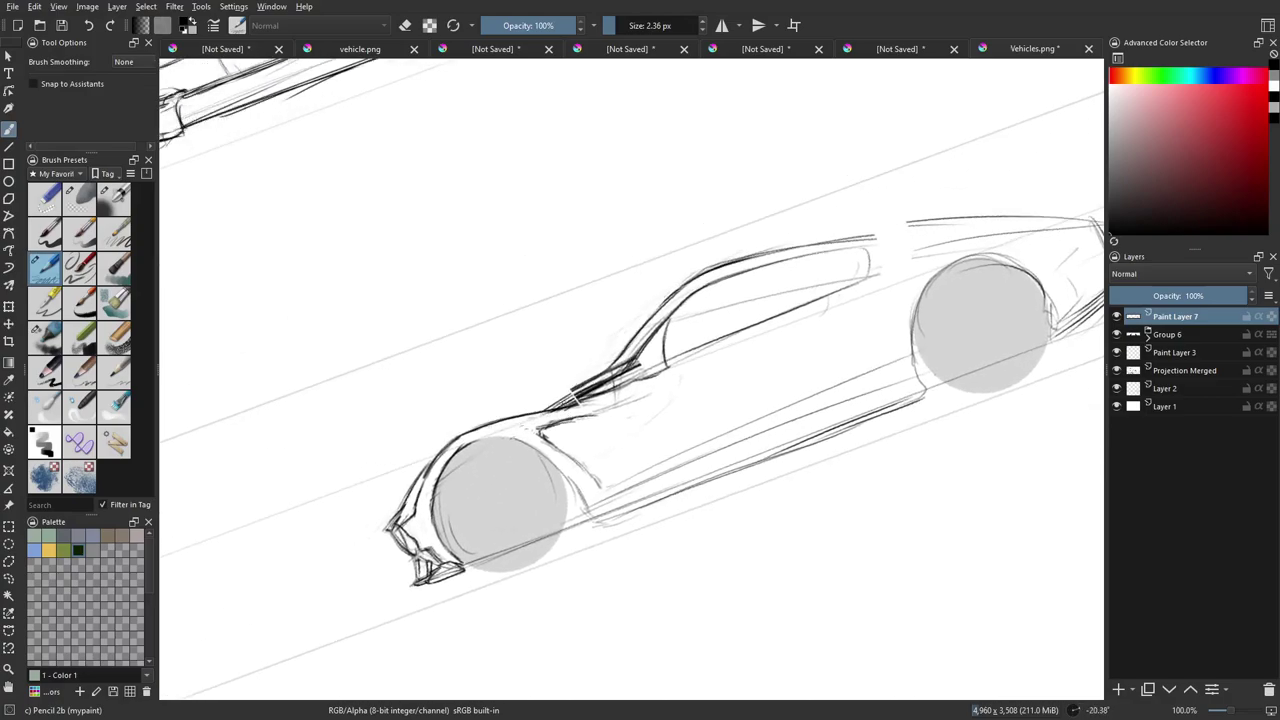
key("e")
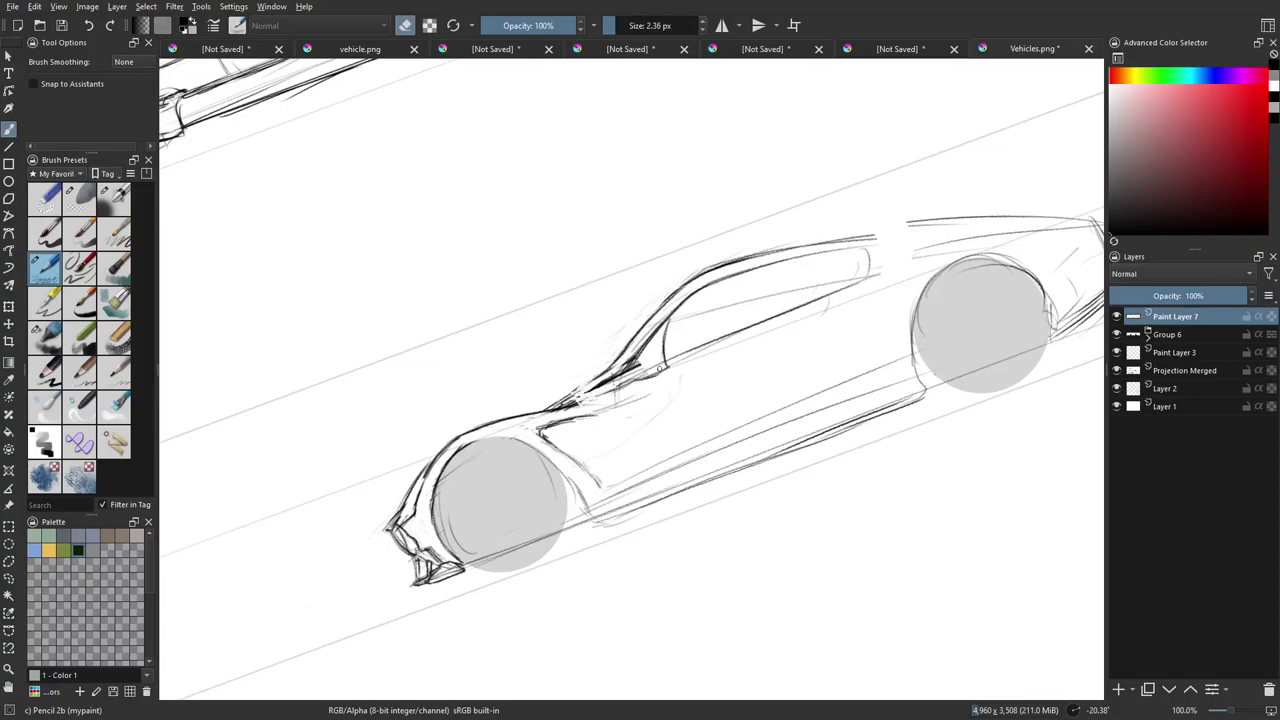
key("e")
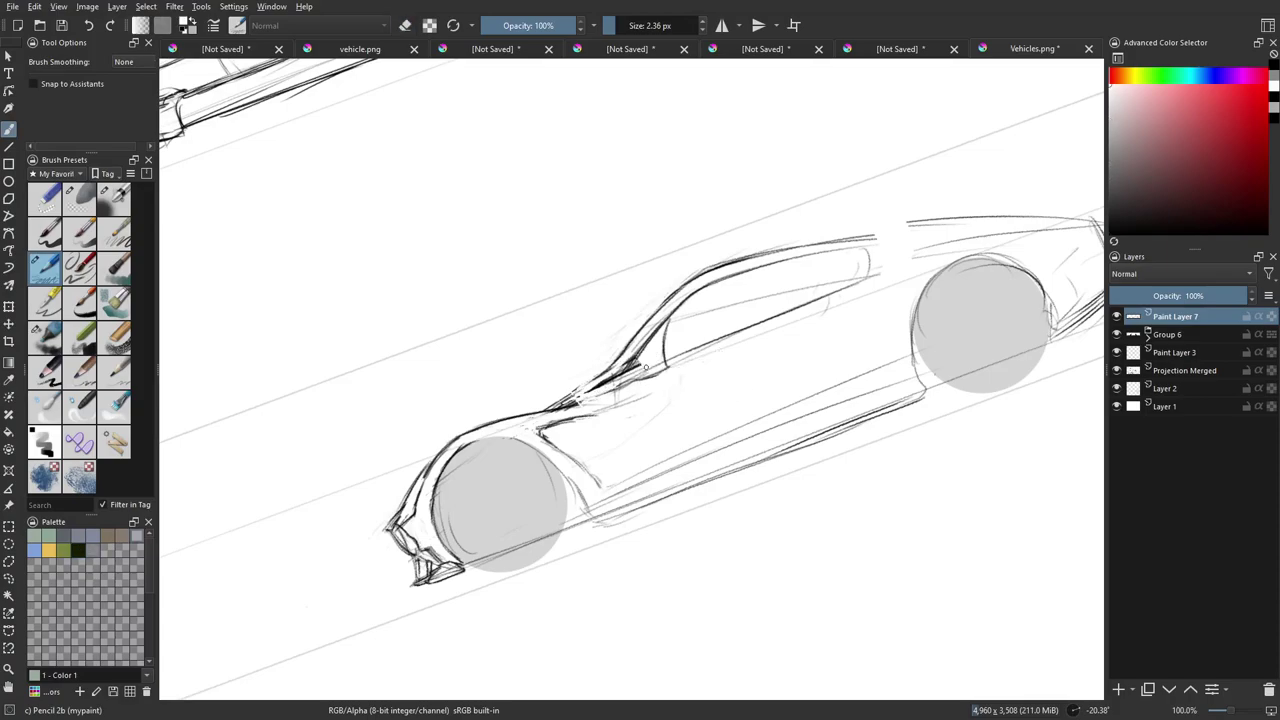
Darken the line at the windshield base and the side window's lower and front edges with pencil strokes.
key("x")
mouse_move(706, 348)
left_mouse_down()
mouse_move(642, 380)
mouse_move(692, 358)
left_mouse_up()
left_click_drag(608, 391, 753, 331)
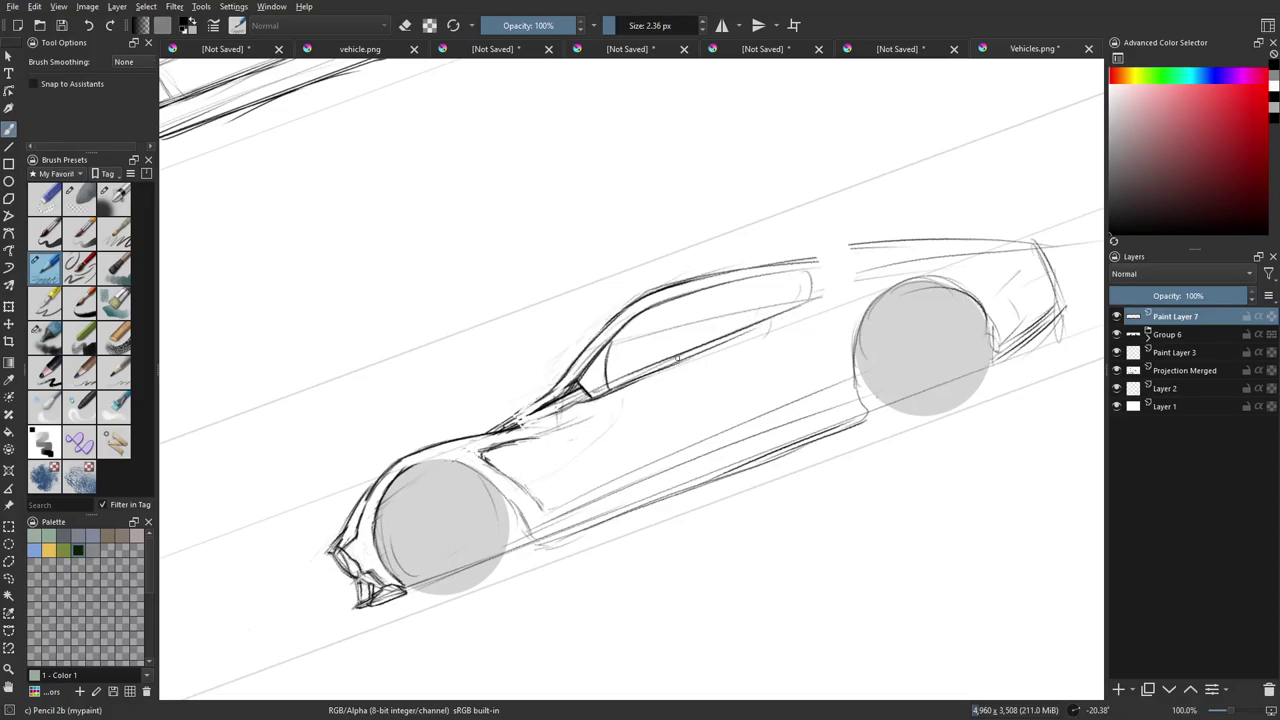
left_click_drag(678, 362, 798, 310)
left_click_drag(639, 319, 607, 376)
left_click_drag(782, 312, 714, 480)
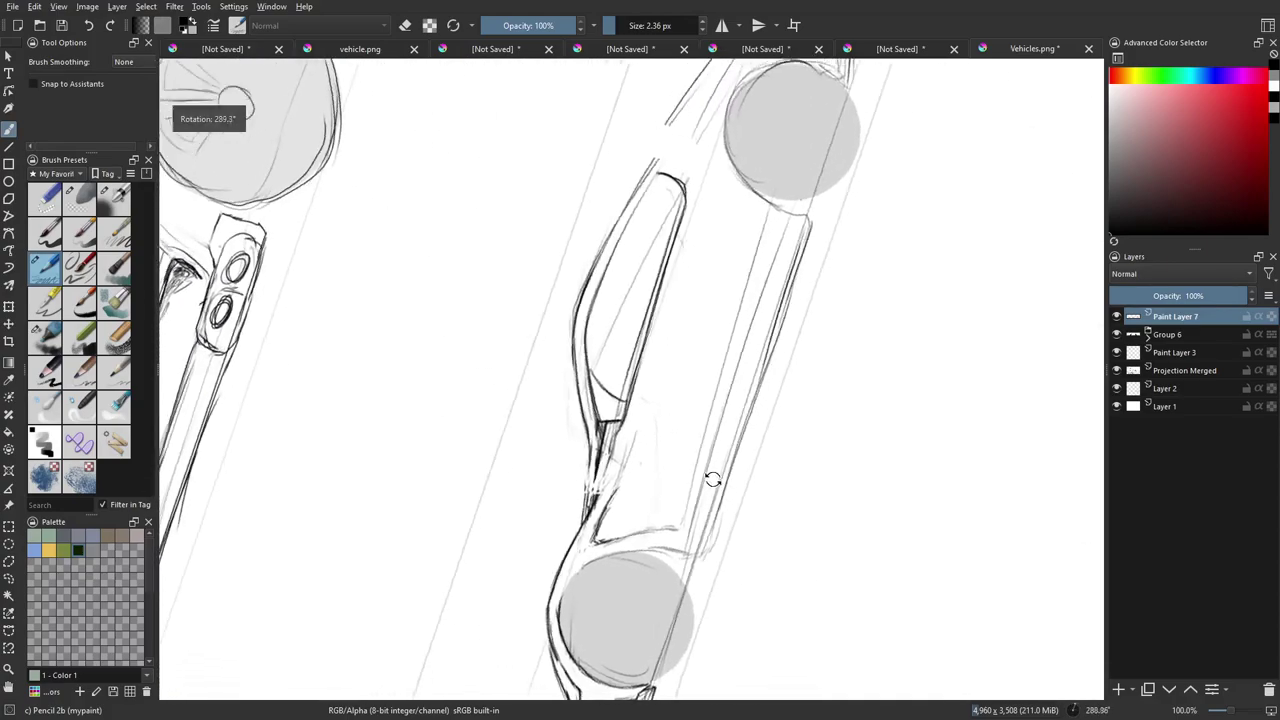
left_click_drag(709, 335, 689, 525)
key("ctrl+z")
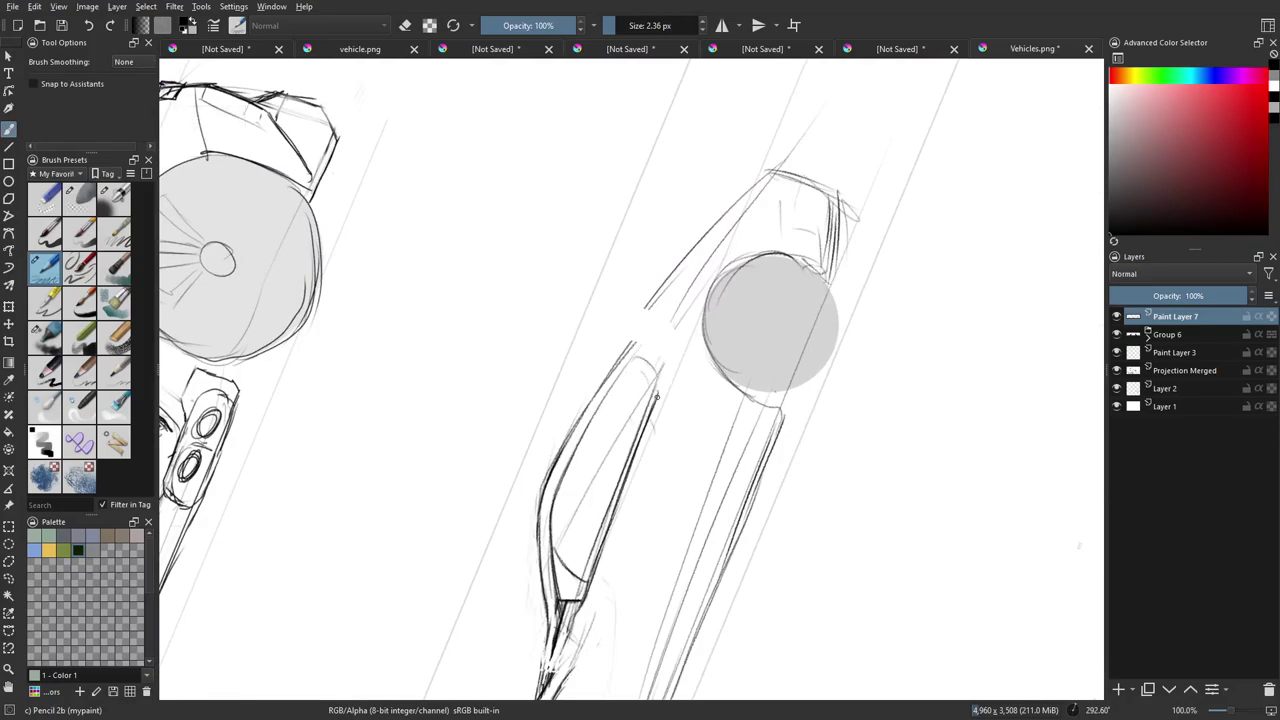
Trace the side window's rear corner and its curved upper edge with darker pencil strokes.
left_click_drag(657, 397, 641, 355)
left_click_drag(572, 472, 600, 418)
left_click_drag(568, 468, 633, 371)
left_click_drag(573, 457, 639, 358)
left_click_drag(581, 439, 639, 357)
left_click_drag(587, 431, 615, 391)
mouse_move(763, 475)
left_mouse_down()
mouse_move(790, 388)
mouse_move(623, 477)
mouse_move(600, 443)
mouse_move(612, 430)
left_mouse_up()
Redraw the hood line from the front fender up to the windshield base with straight strokes.
key("e")
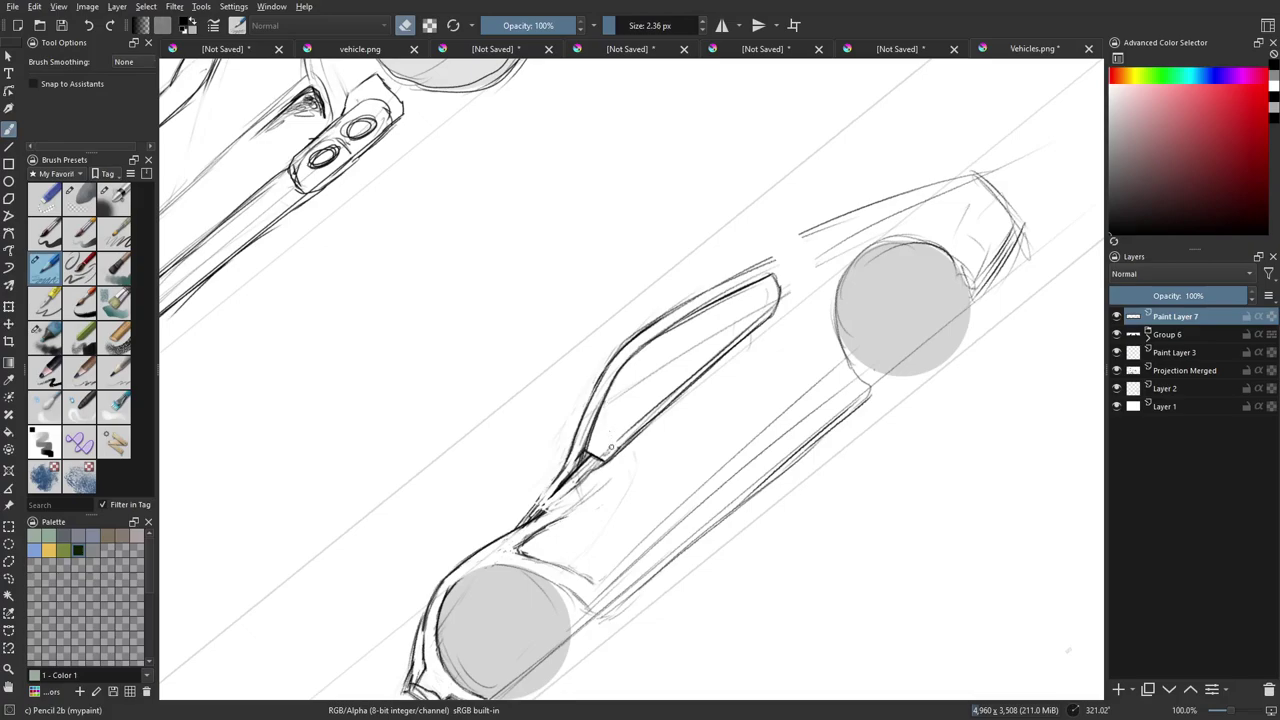
scroll(603, 452, "down", 1)
key("v")
scroll(600, 440, "down", 2)
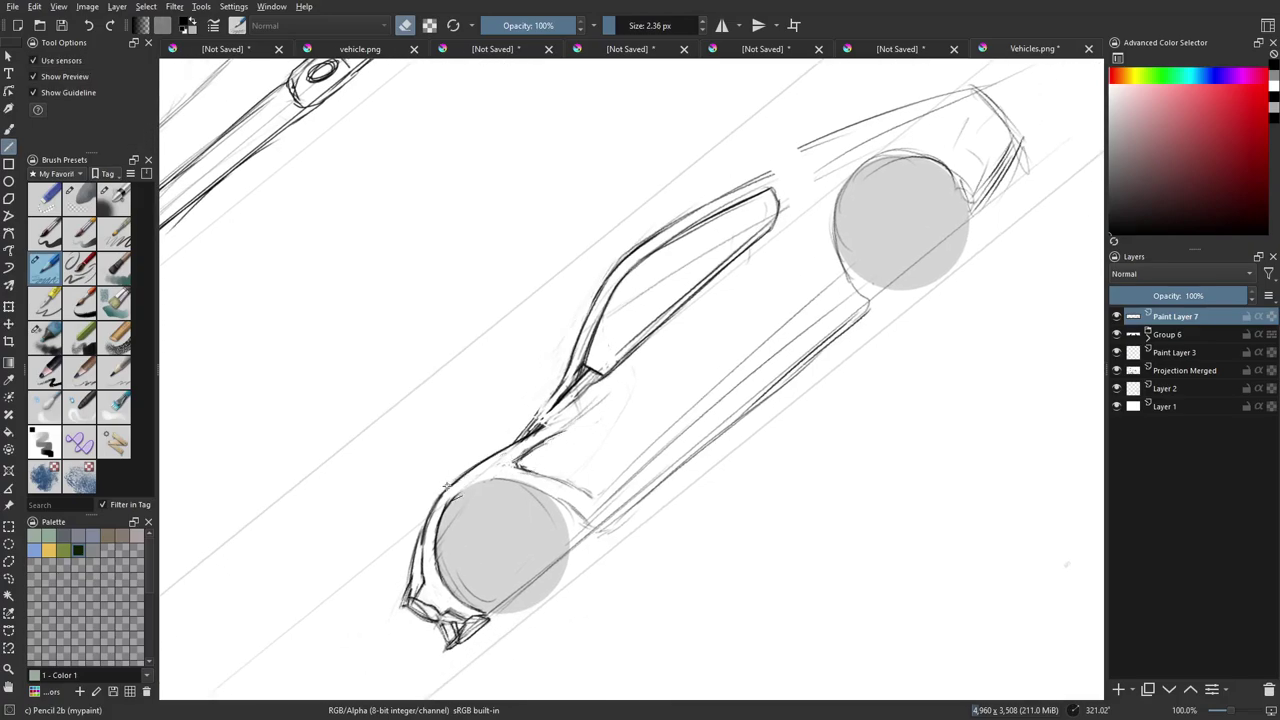
mouse_move(452, 490)
left_mouse_down()
mouse_move(597, 377)
mouse_move(616, 382)
mouse_move(545, 452)
mouse_move(446, 490)
mouse_move(598, 380)
mouse_move(618, 386)
mouse_move(531, 458)
mouse_move(524, 443)
mouse_move(552, 419)
mouse_move(516, 445)
left_mouse_up()
key("e")
Erase the overlapping strokes where the hood meets the windshield base.
key("b")
key("e")
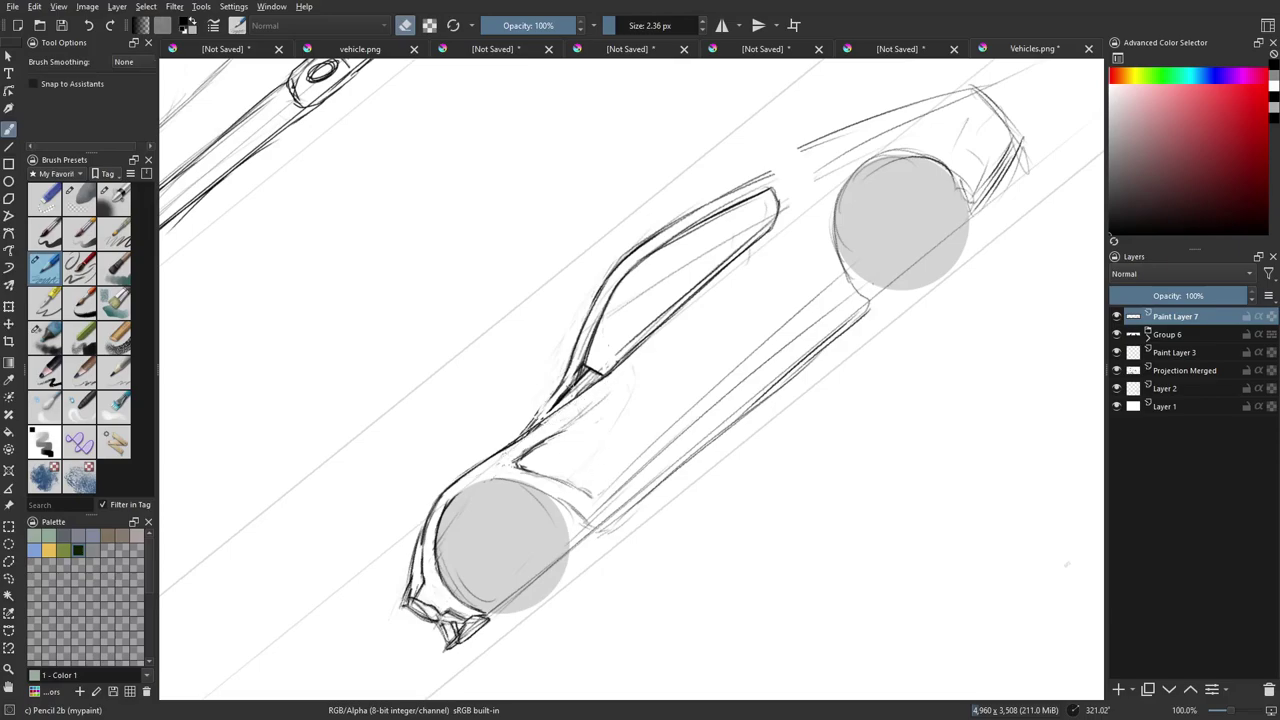
mouse_move(572, 388)
left_mouse_down()
mouse_move(528, 424)
mouse_move(545, 405)
left_mouse_up()
key("e")
scroll(546, 431, "up", 1)
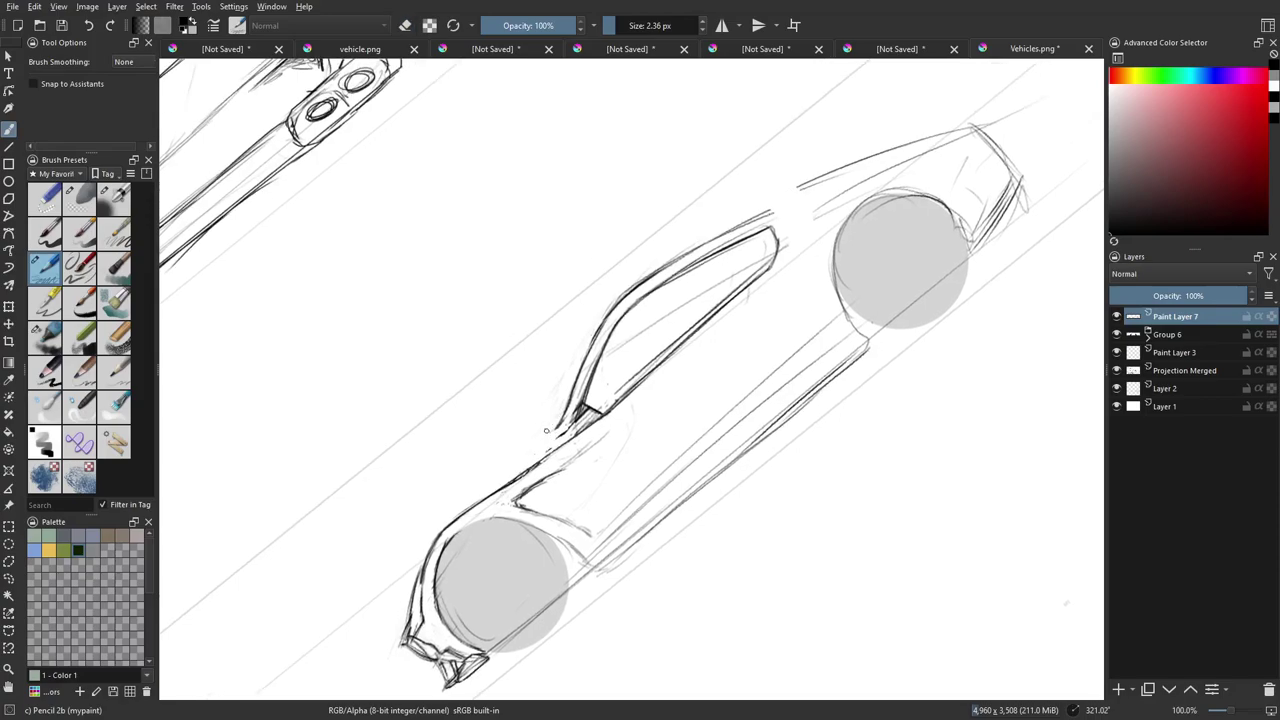
Extend the windshield line down to the hood and round the side window's lower front corner, erasing the old angular corner lines.
left_click_drag(546, 453, 599, 320)
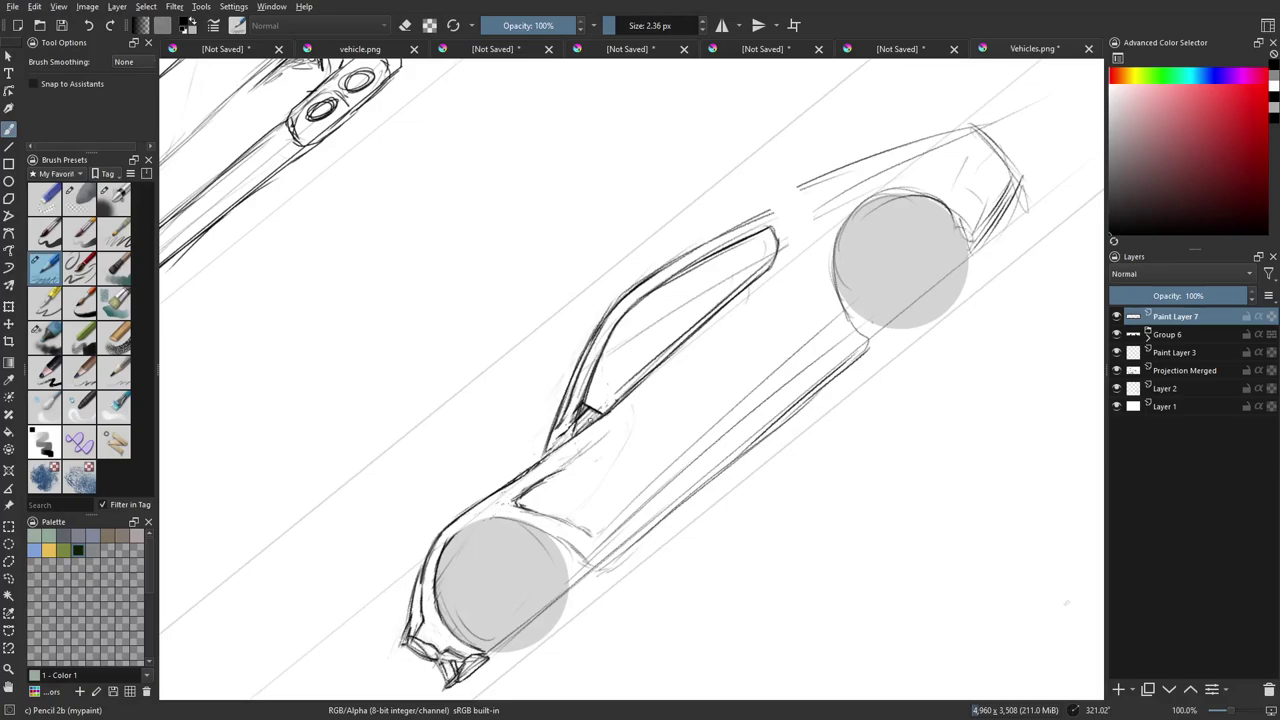
left_click_drag(598, 360, 590, 402)
key("e")
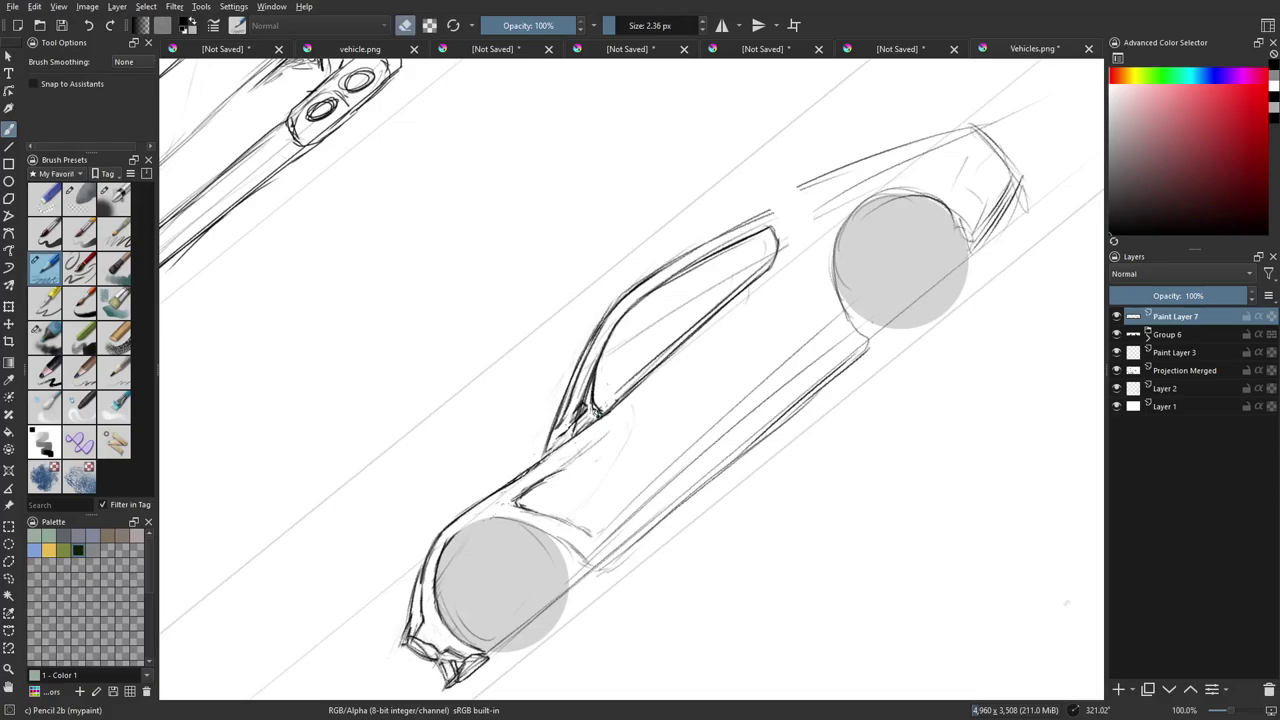
mouse_move(580, 408)
left_mouse_down()
mouse_move(556, 438)
mouse_move(578, 421)
mouse_move(603, 350)
left_mouse_up()
key("e")
key("ctrl+z")
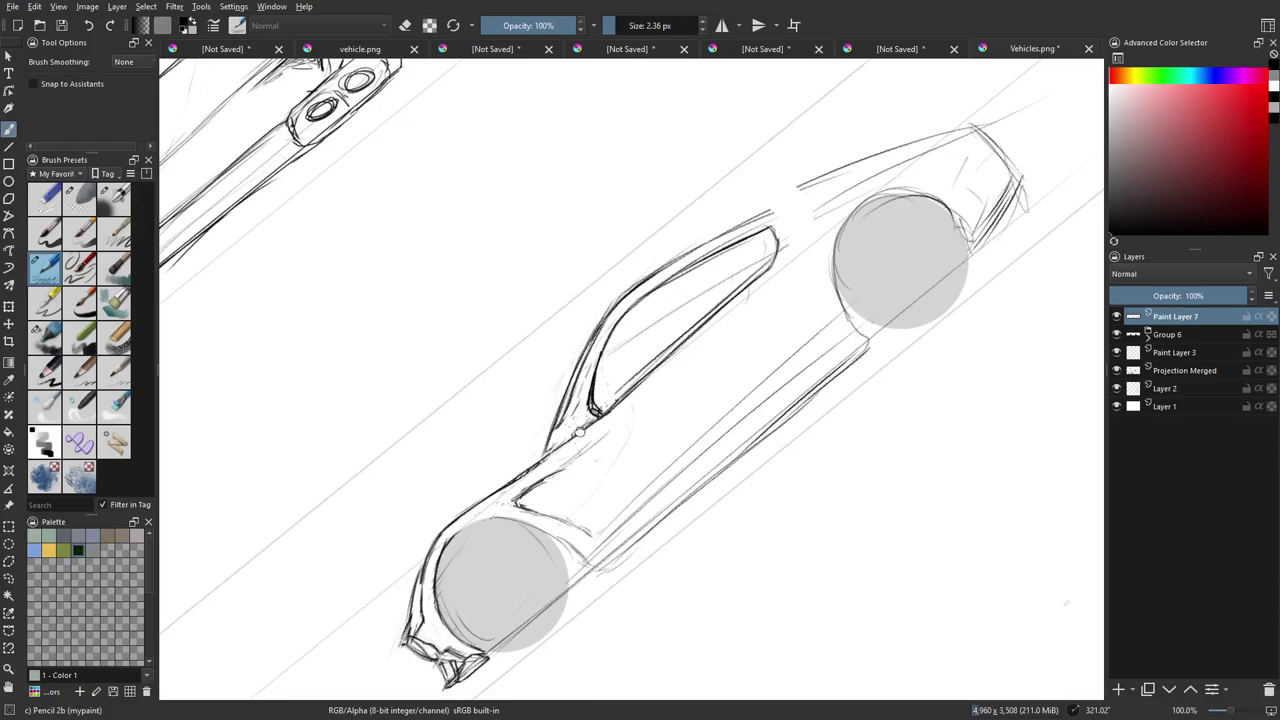
left_click_drag(580, 432, 599, 404)
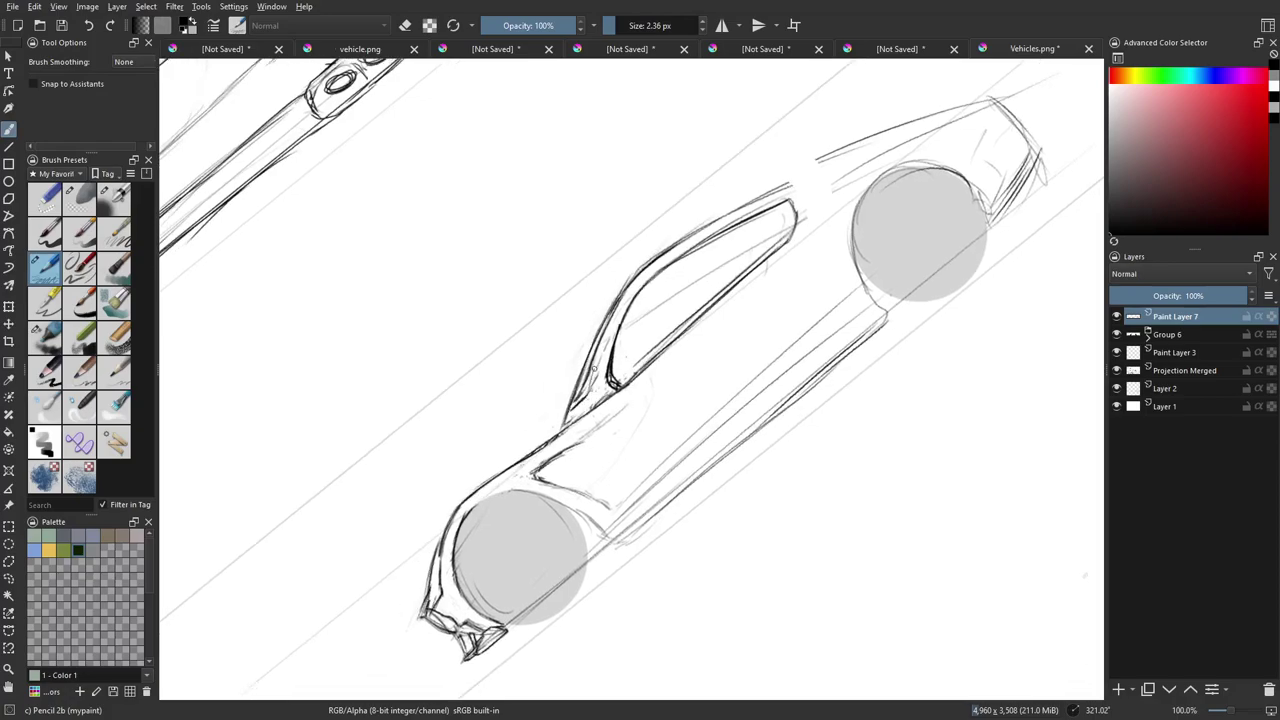
Reinforce the windshield pillar with short dark strokes along its lower half.
mouse_move(602, 342)
left_mouse_down()
mouse_move(593, 384)
mouse_move(611, 311)
left_mouse_up()
left_click_drag(577, 405, 567, 375)
key("e")
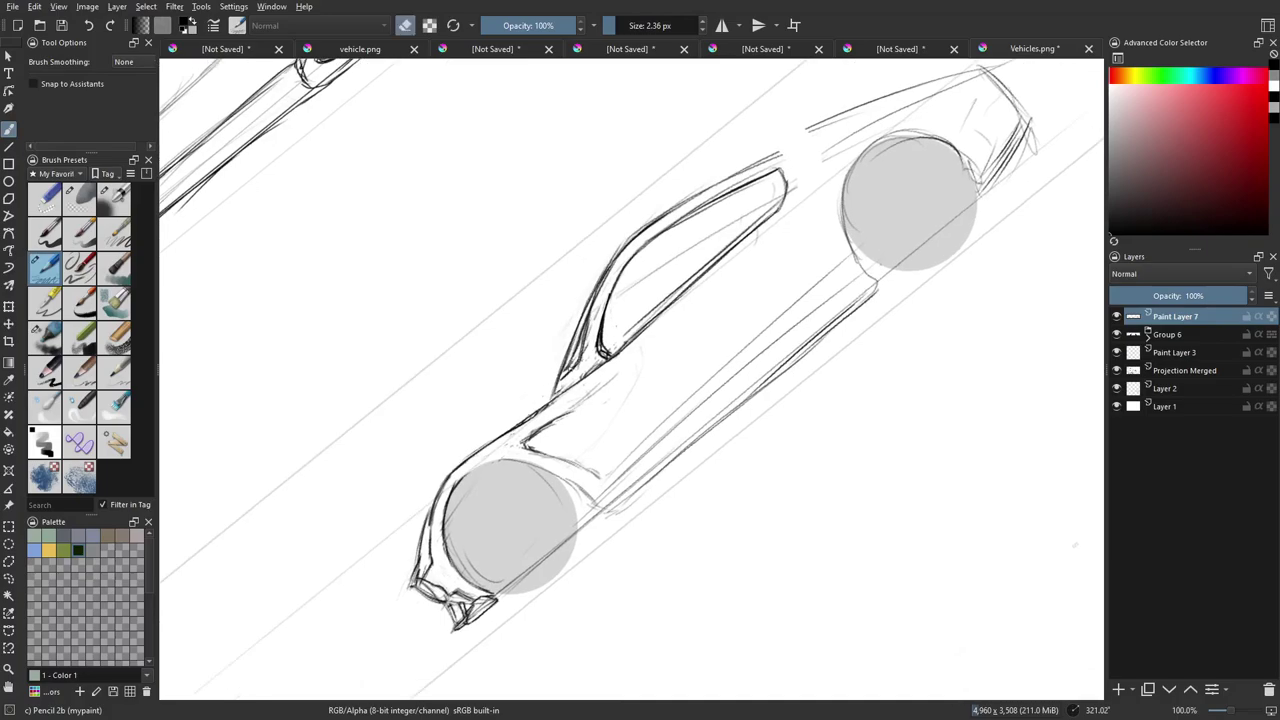
key("e")
mouse_move(537, 377)
left_mouse_down()
mouse_move(502, 378)
mouse_move(463, 454)
left_mouse_up()
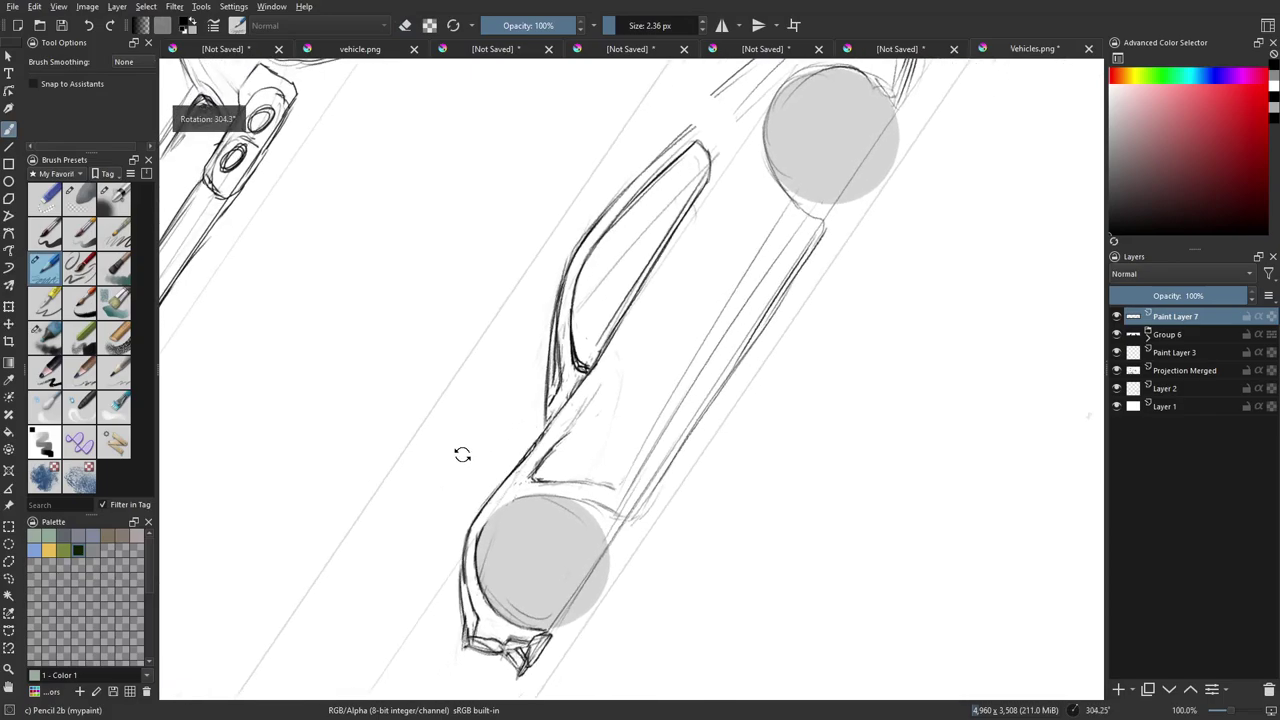
Try straight diagonal lines across the door below the side window, undoing each attempt.
key("v")
left_click_drag(631, 391, 588, 460)
left_click_drag(684, 251, 700, 373)
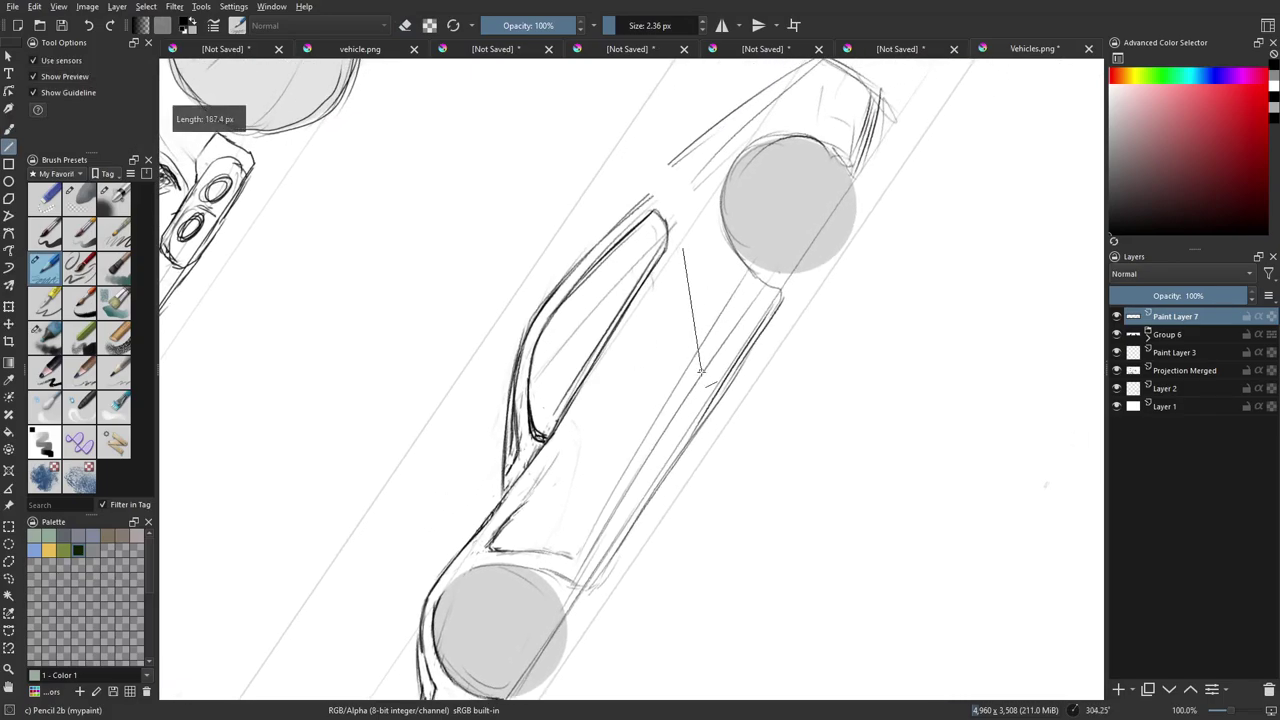
mouse_move(903, 337)
left_mouse_down()
mouse_move(734, 486)
mouse_move(737, 432)
left_mouse_up()
key("ctrl+z")
left_click_drag(655, 439, 773, 348)
key("ctrl+z")
mouse_move(665, 434)
left_mouse_down()
mouse_move(782, 343)
mouse_move(662, 434)
left_mouse_up()
key("ctrl+z")
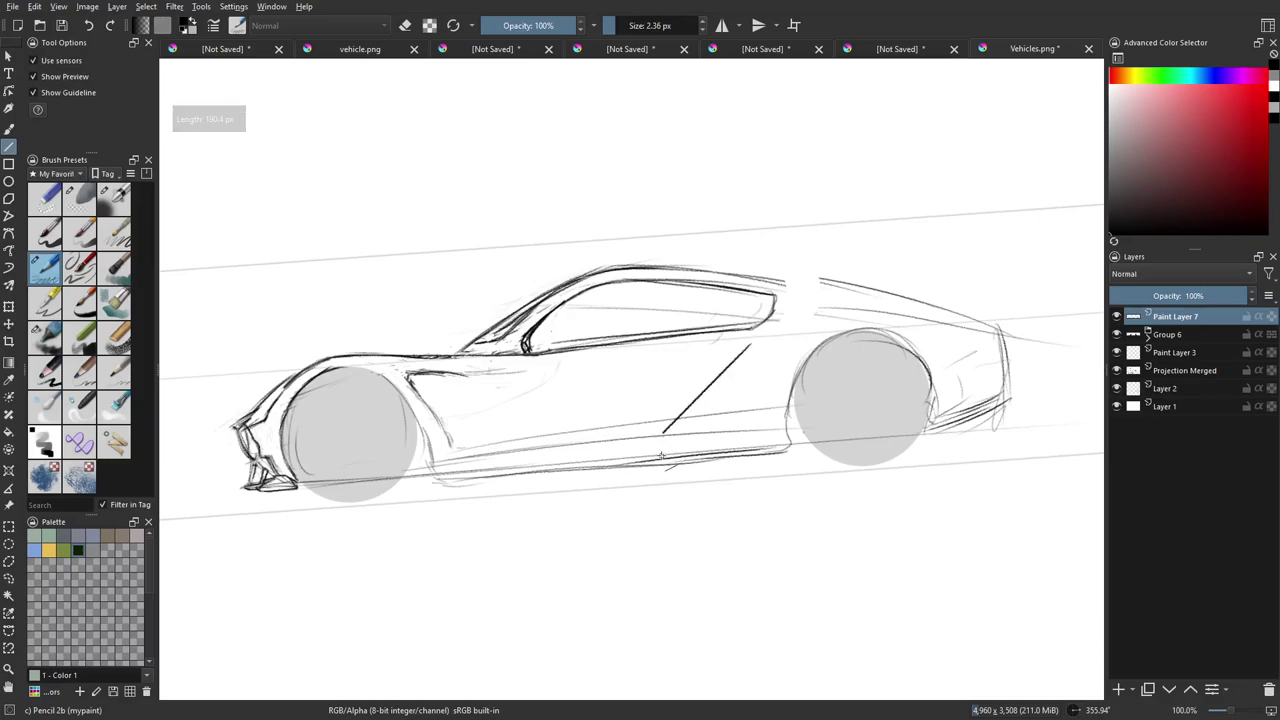
key("ctrl+z")
left_click_drag(523, 446, 682, 428)
left_click_drag(505, 447, 597, 519)
Erase the pointed vent outline behind the front wheel arch.
key("b")
key("e")
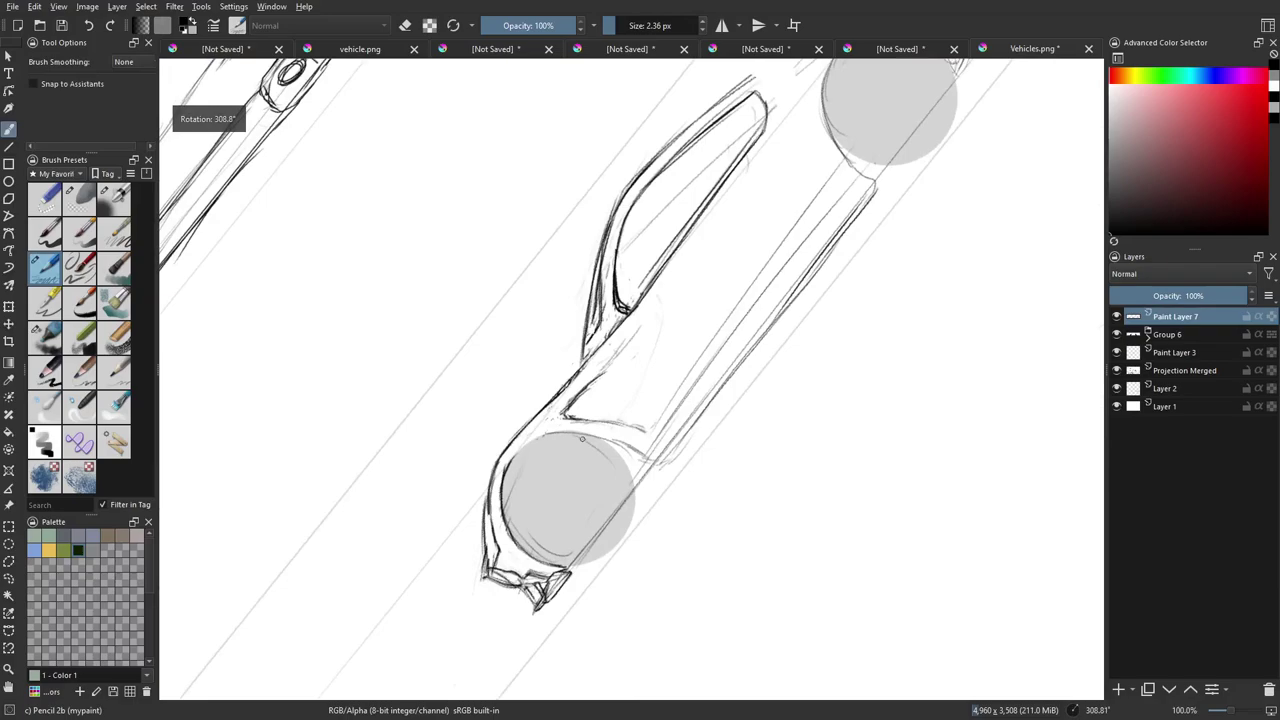
mouse_move(566, 416)
left_mouse_down()
mouse_move(556, 410)
mouse_move(576, 439)
mouse_move(597, 360)
left_mouse_up()
left_click_drag(573, 440, 623, 421)
key("e")
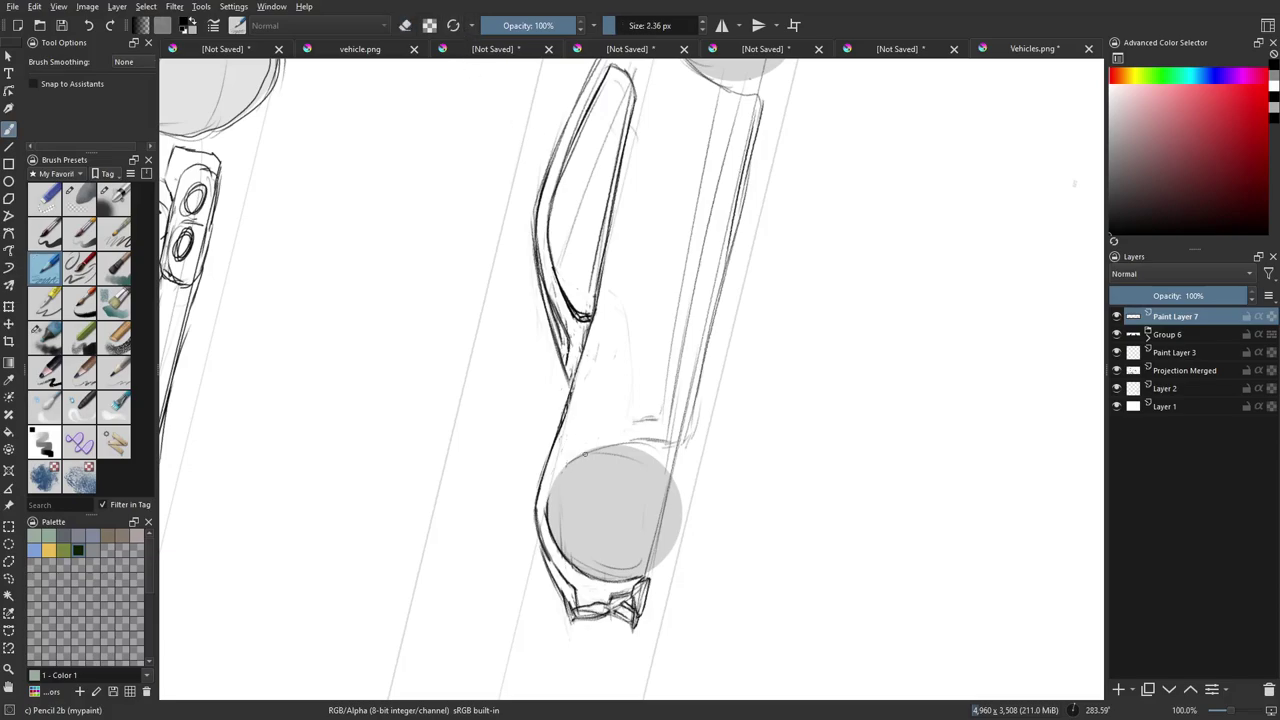
Draw a slanted fender edge behind the front wheel arch and try a small curl at its upper end.
left_click_drag(589, 433, 662, 400)
left_click_drag(789, 394, 717, 454)
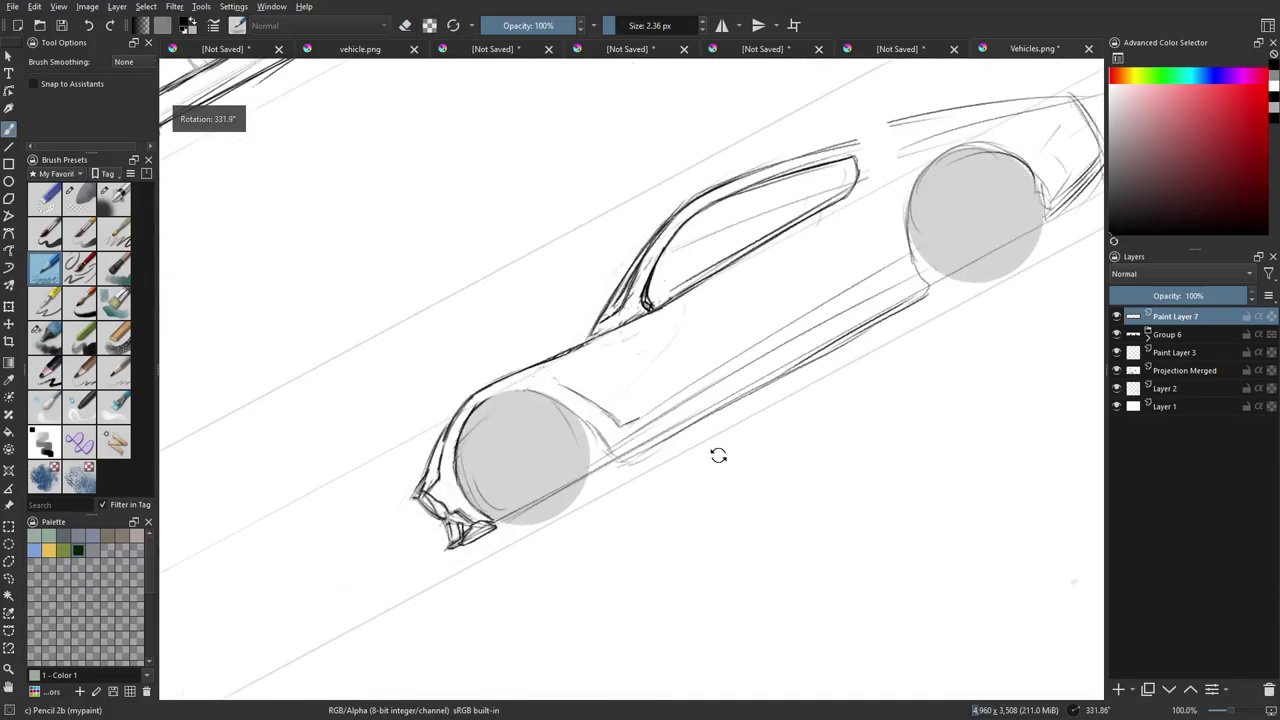
mouse_move(663, 409)
left_mouse_down()
mouse_move(614, 444)
mouse_move(638, 429)
left_mouse_up()
left_click_drag(537, 404, 566, 391)
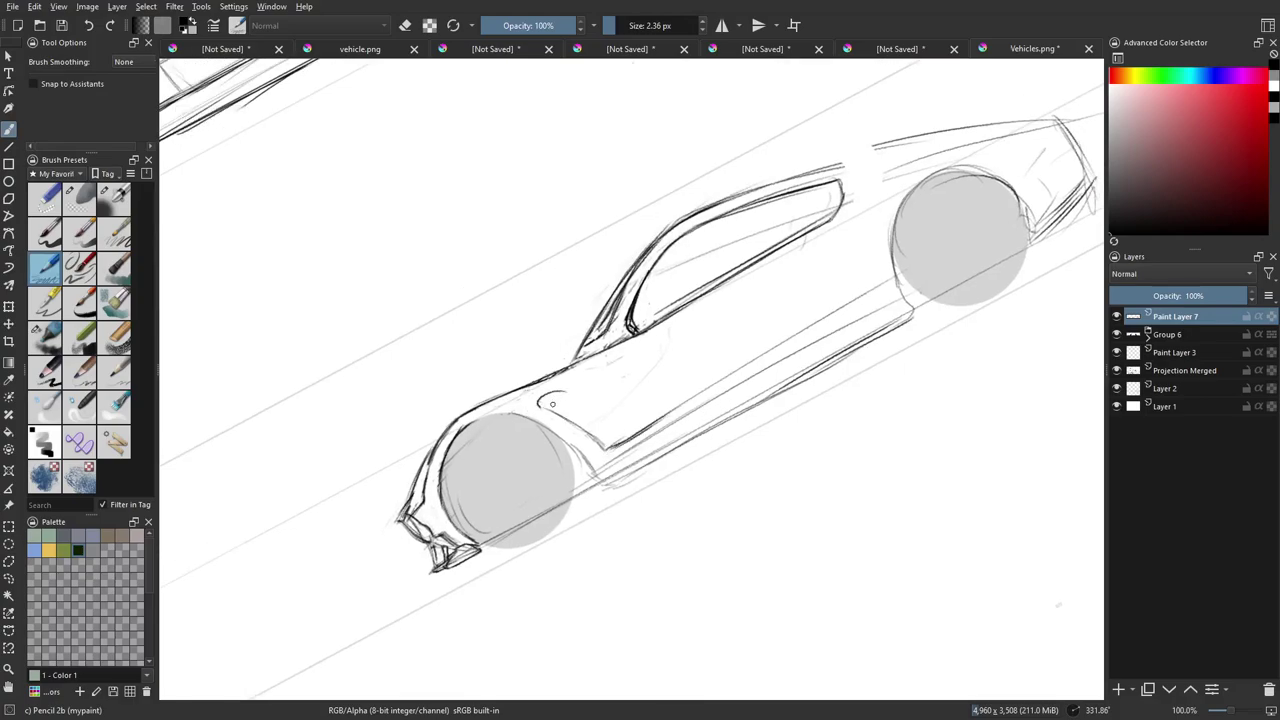
key("ctrl+z")
Darken the body side's lower edge into a stepped line that kicks up before the rear wheel, and erase the overlapping light line.
mouse_move(646, 402)
left_mouse_down()
mouse_move(595, 412)
mouse_move(659, 394)
left_mouse_up()
left_click_drag(590, 444, 680, 384)
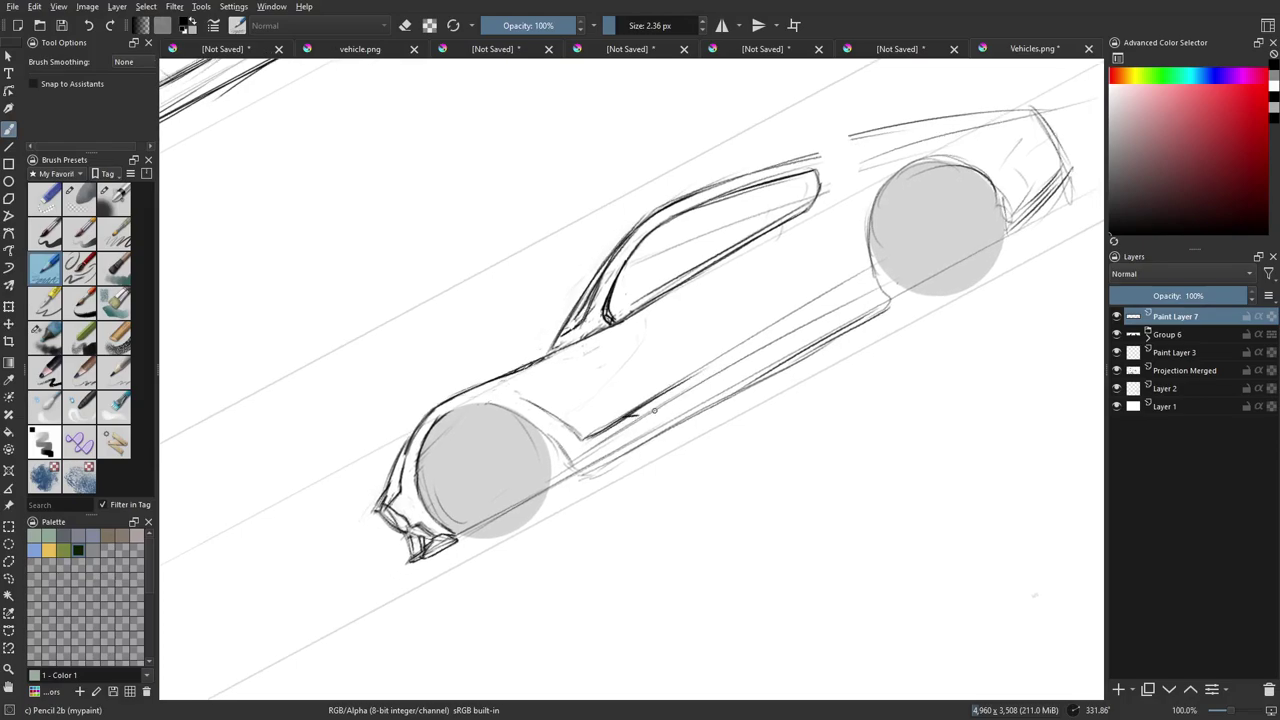
left_click_drag(648, 415, 772, 344)
left_click_drag(727, 369, 788, 314)
key("e")
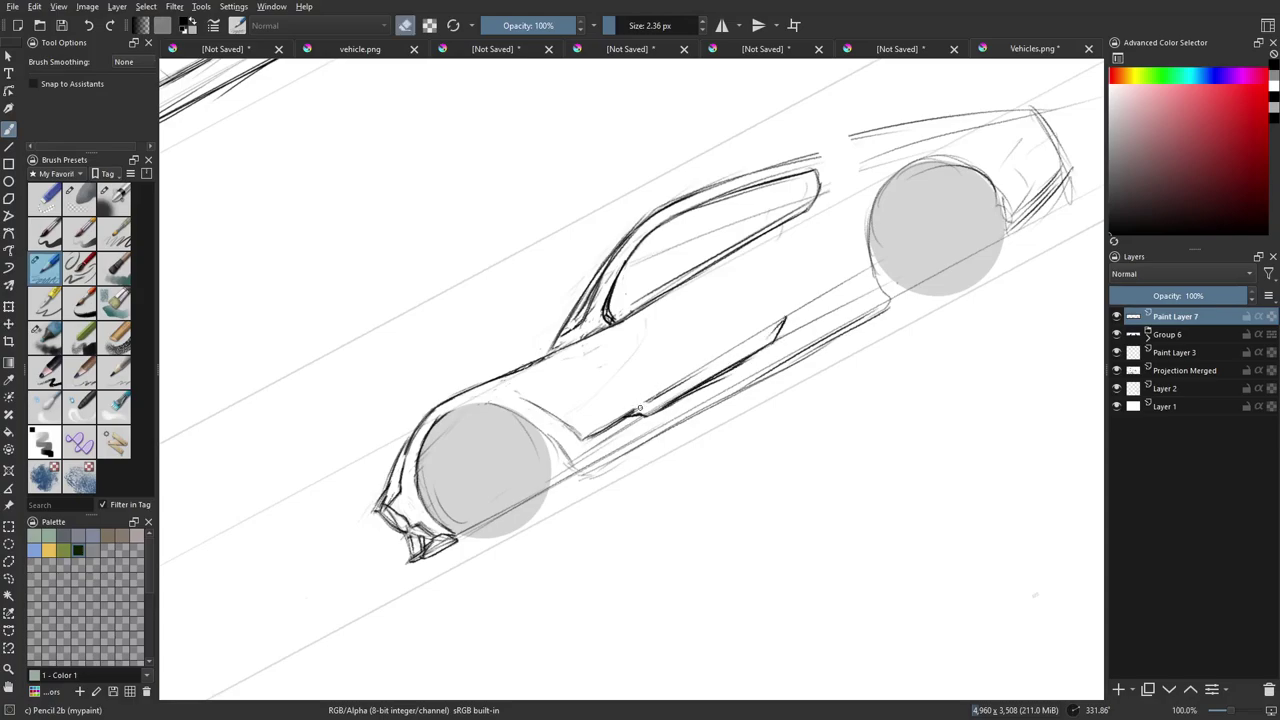
mouse_move(658, 396)
left_mouse_down()
mouse_move(691, 374)
mouse_move(661, 395)
left_mouse_up()
left_click_drag(930, 372, 860, 417)
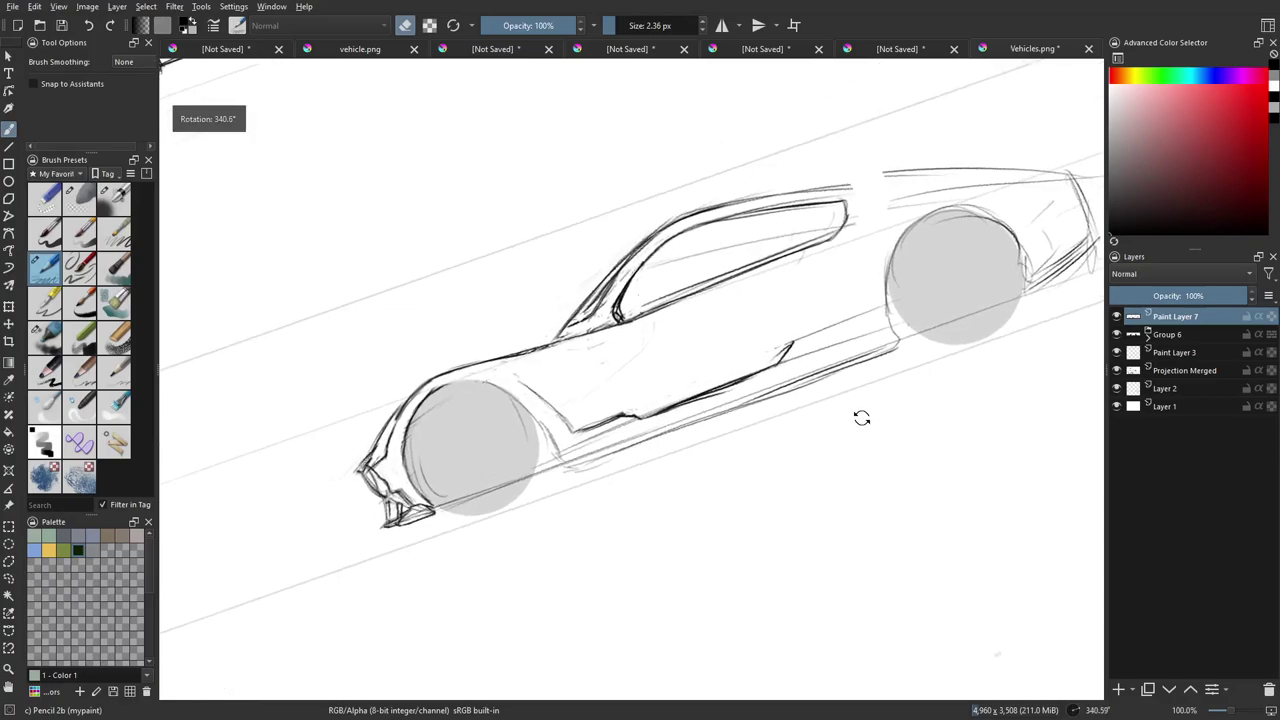
key("e")
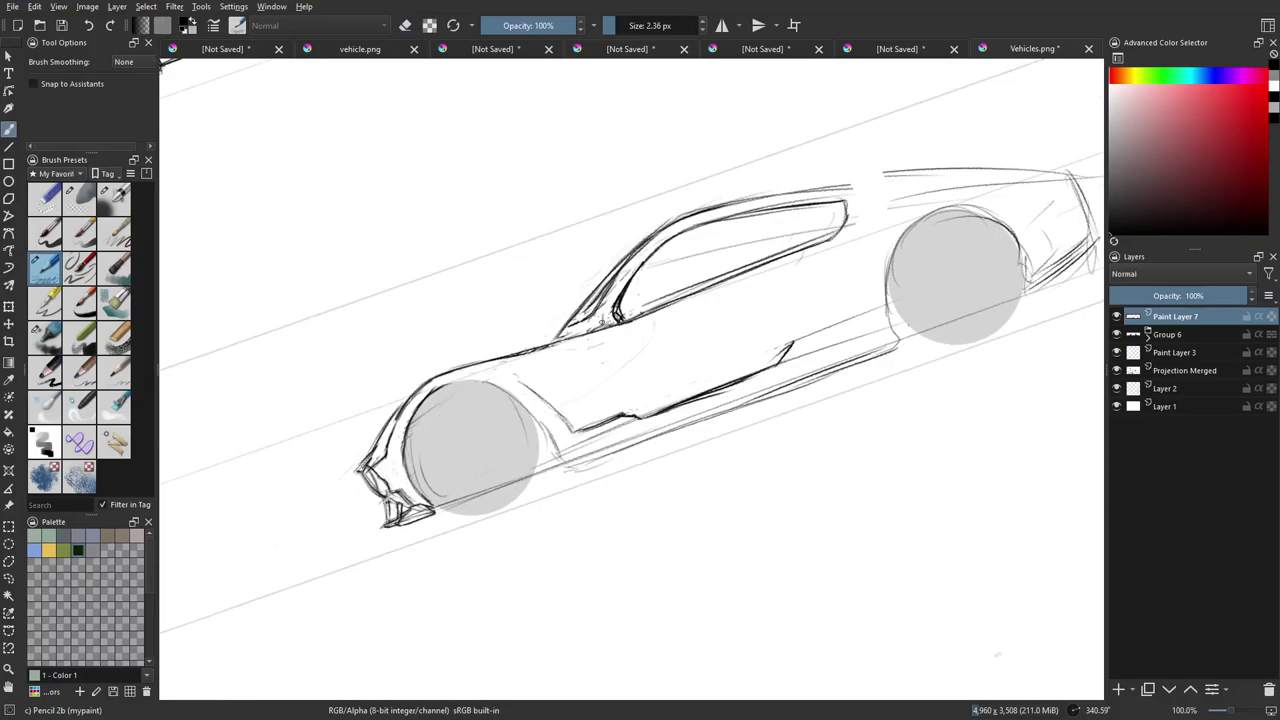
Draw the door's front cut line from the windshield base to the stepped lower edge, and thicken the side window's front pillar.
left_click_drag(602, 323, 652, 250)
left_click_drag(618, 410, 600, 351)
key("ctrl+z")
left_click_drag(592, 337, 613, 407)
key("ctrl+z")
mouse_move(591, 344)
left_mouse_down()
mouse_move(615, 412)
mouse_move(594, 336)
left_mouse_up()
key("ctrl+z")
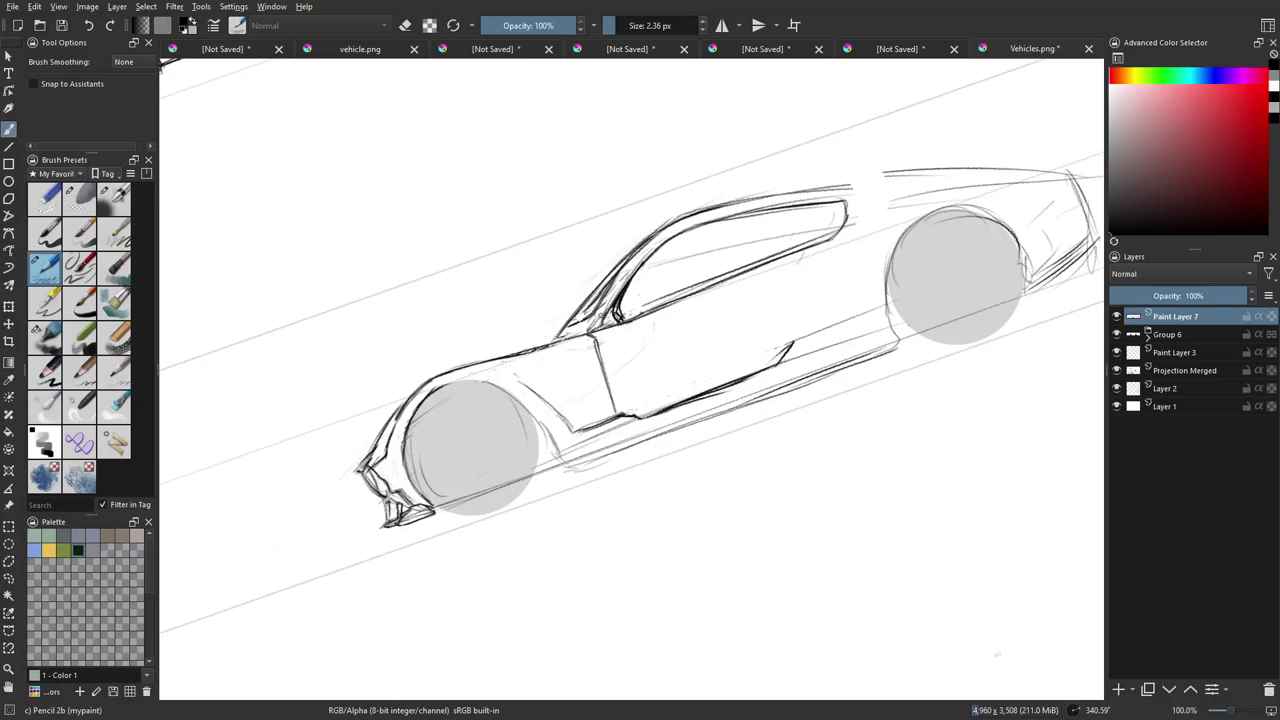
left_click_drag(599, 319, 642, 262)
left_click_drag(601, 346, 628, 404)
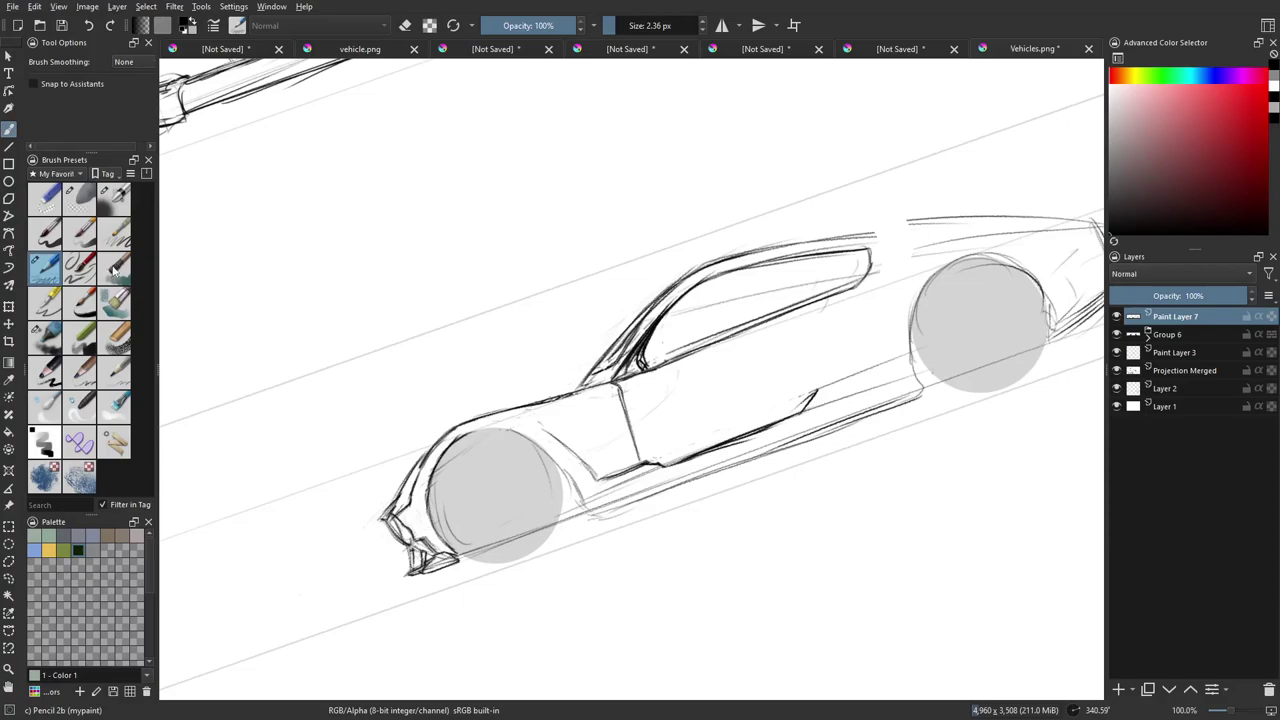
Fade the windshield line and the hood contour with the soft eraser.
left_click(88, 200)
mouse_move(598, 347)
left_mouse_down()
mouse_move(586, 360)
mouse_move(674, 263)
left_mouse_up()
mouse_move(565, 375)
left_mouse_down()
mouse_move(551, 406)
mouse_move(471, 406)
mouse_move(415, 438)
left_mouse_up()
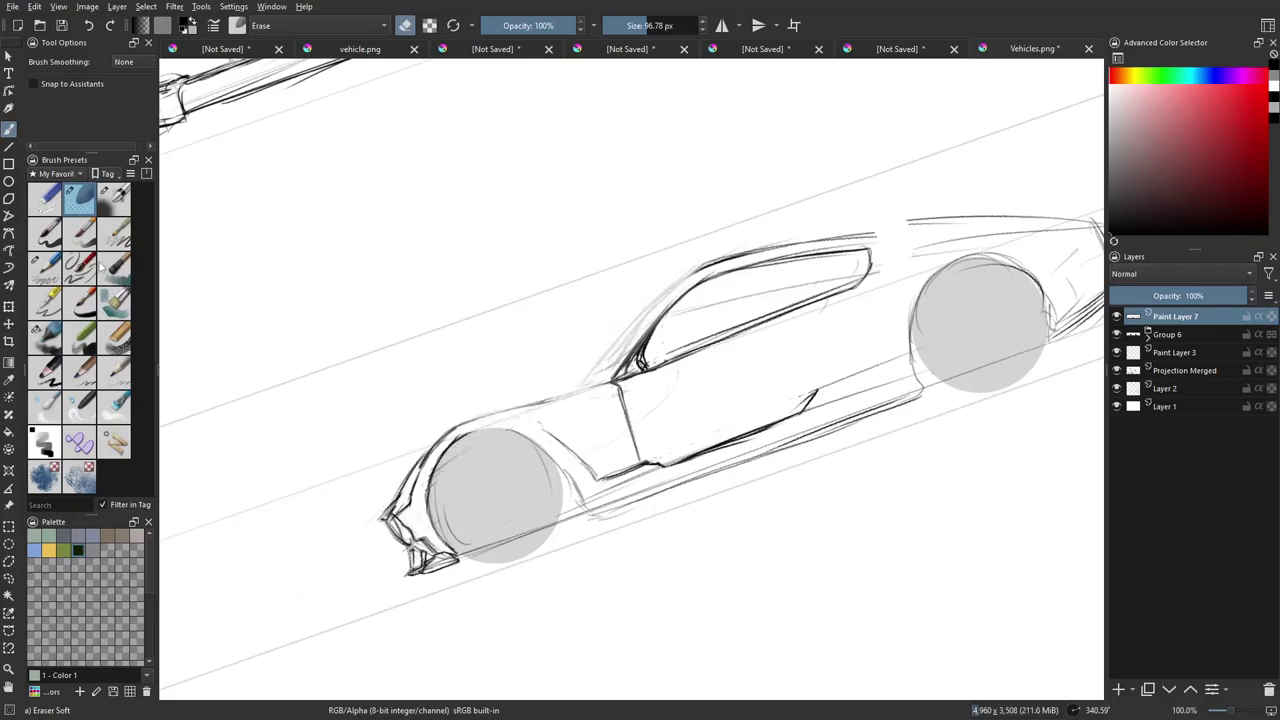
Redraw the front fender contour with the 2b pencil, arching from the nose over the front wheel.
left_click(44, 268)
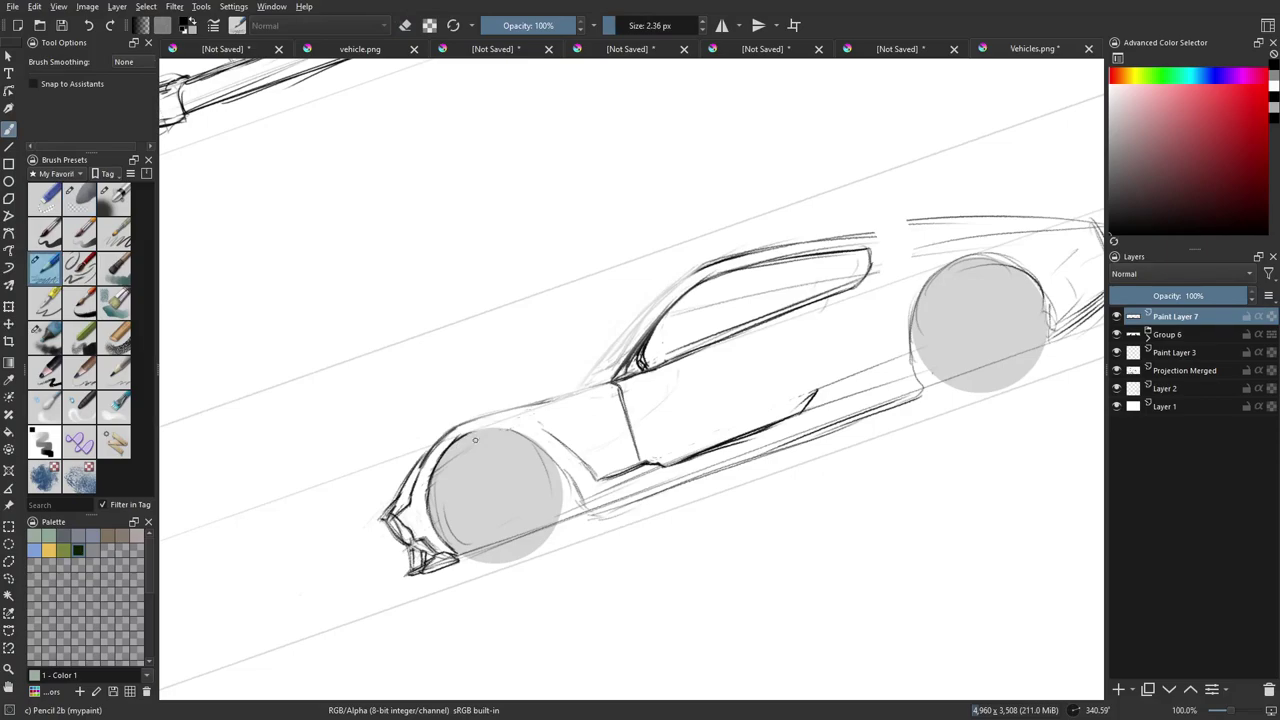
left_click_drag(475, 442, 587, 520)
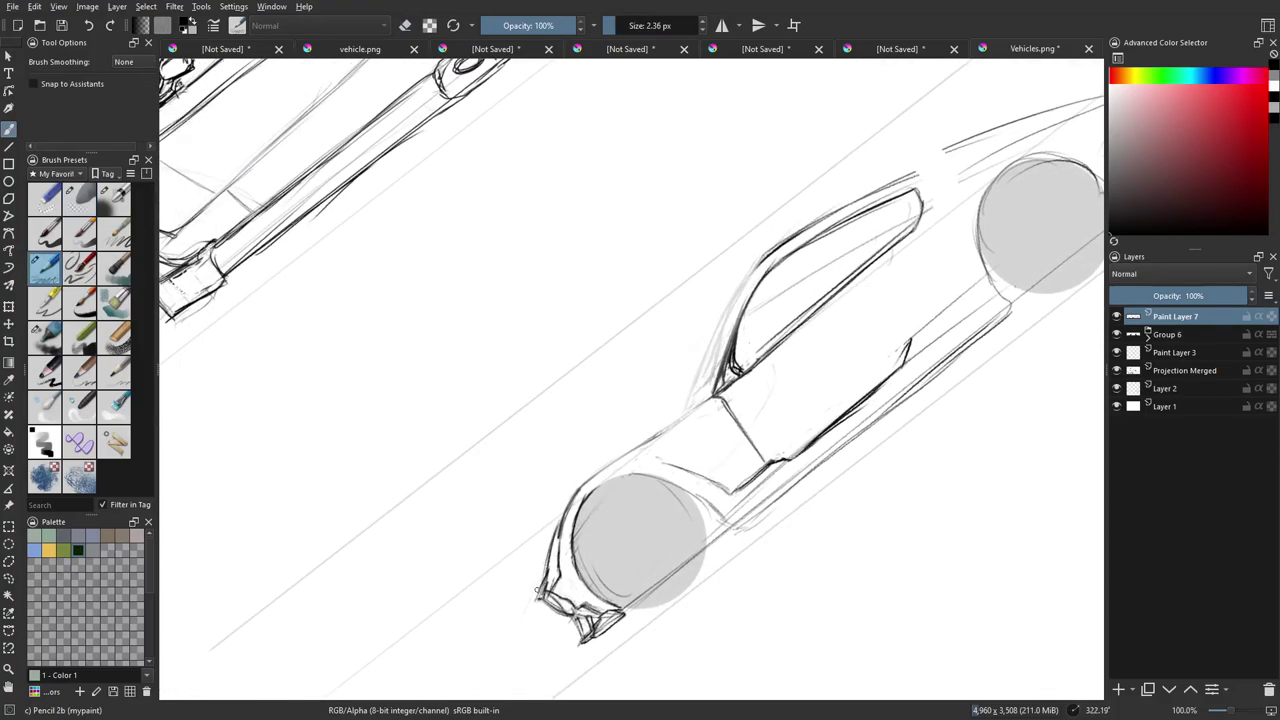
mouse_move(537, 594)
left_mouse_down()
mouse_move(588, 484)
mouse_move(668, 442)
left_mouse_up()
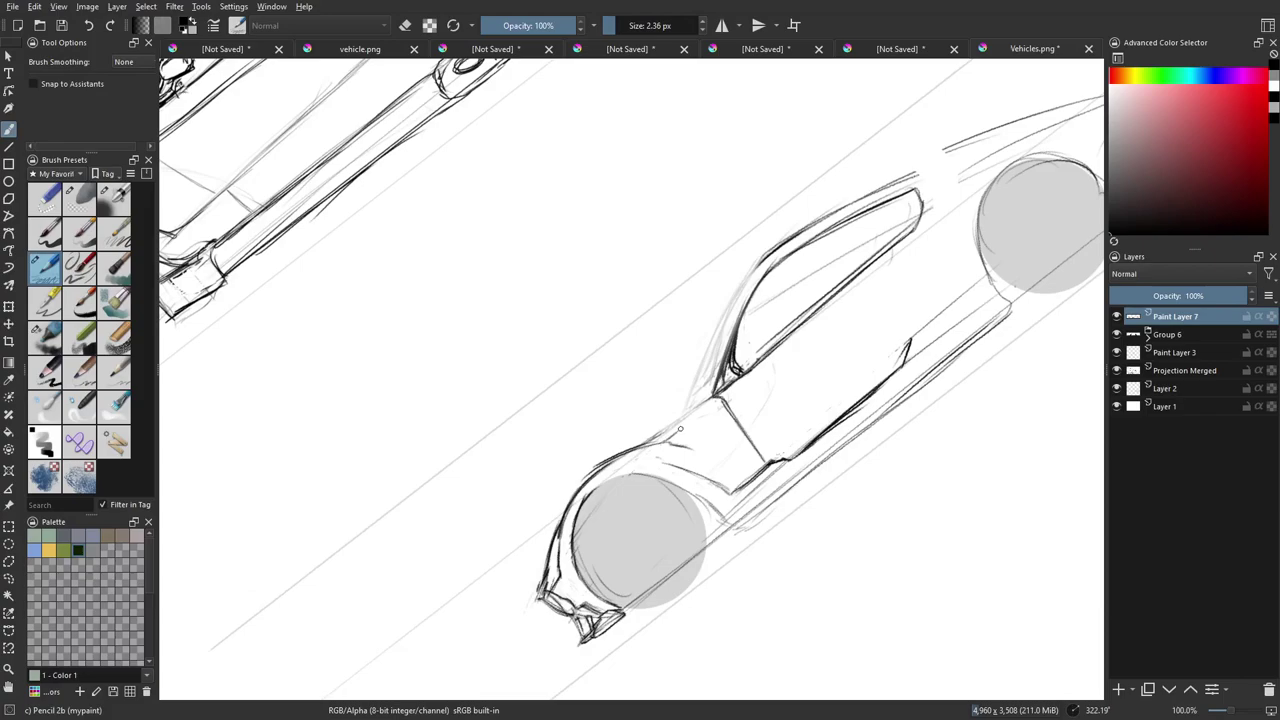
left_click_drag(562, 532, 551, 556)
Redraw the hood line into the windshield base and darken the windshield contour up to the roof.
mouse_move(648, 441)
left_mouse_down()
mouse_move(684, 414)
mouse_move(720, 336)
left_mouse_up()
mouse_move(699, 382)
left_mouse_down()
mouse_move(694, 396)
mouse_move(755, 263)
left_mouse_up()
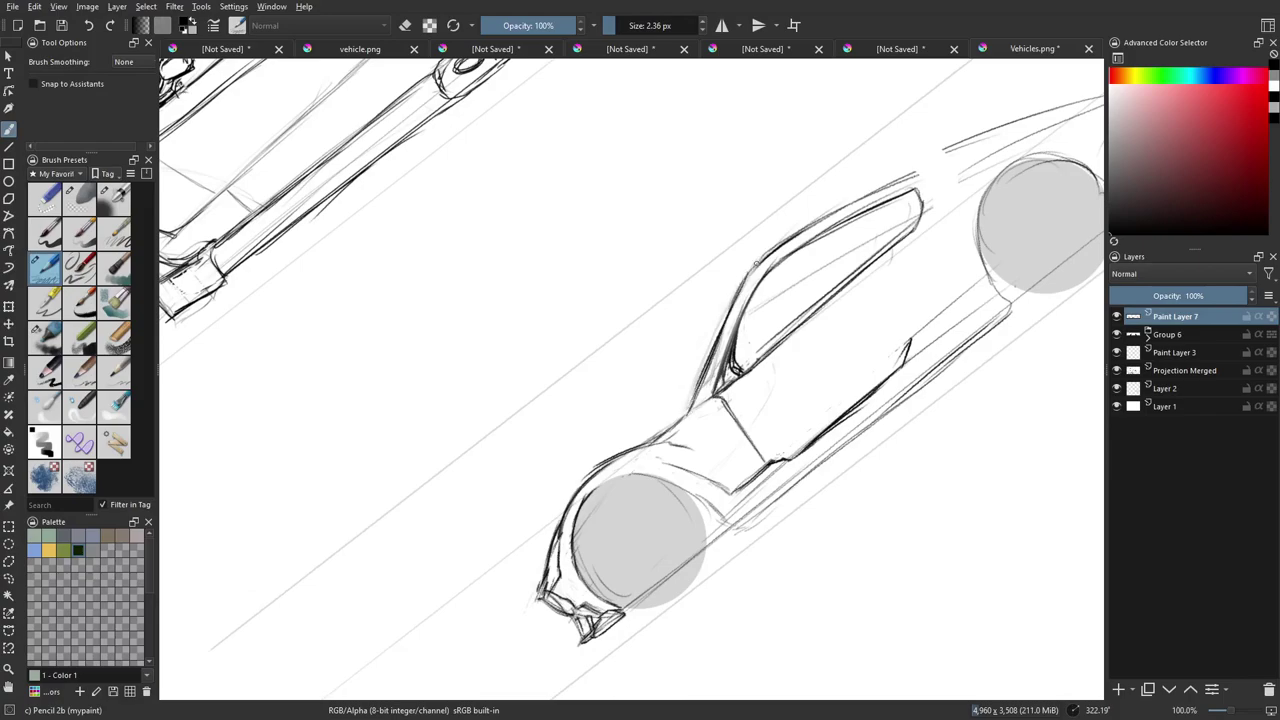
left_click_drag(726, 312, 739, 289)
left_click_drag(696, 393, 714, 355)
Add a divider near the rear of the side window and a small D-shaped detail in the rear pane.
mouse_move(934, 385)
left_mouse_down()
mouse_move(800, 540)
mouse_move(784, 435)
left_mouse_up()
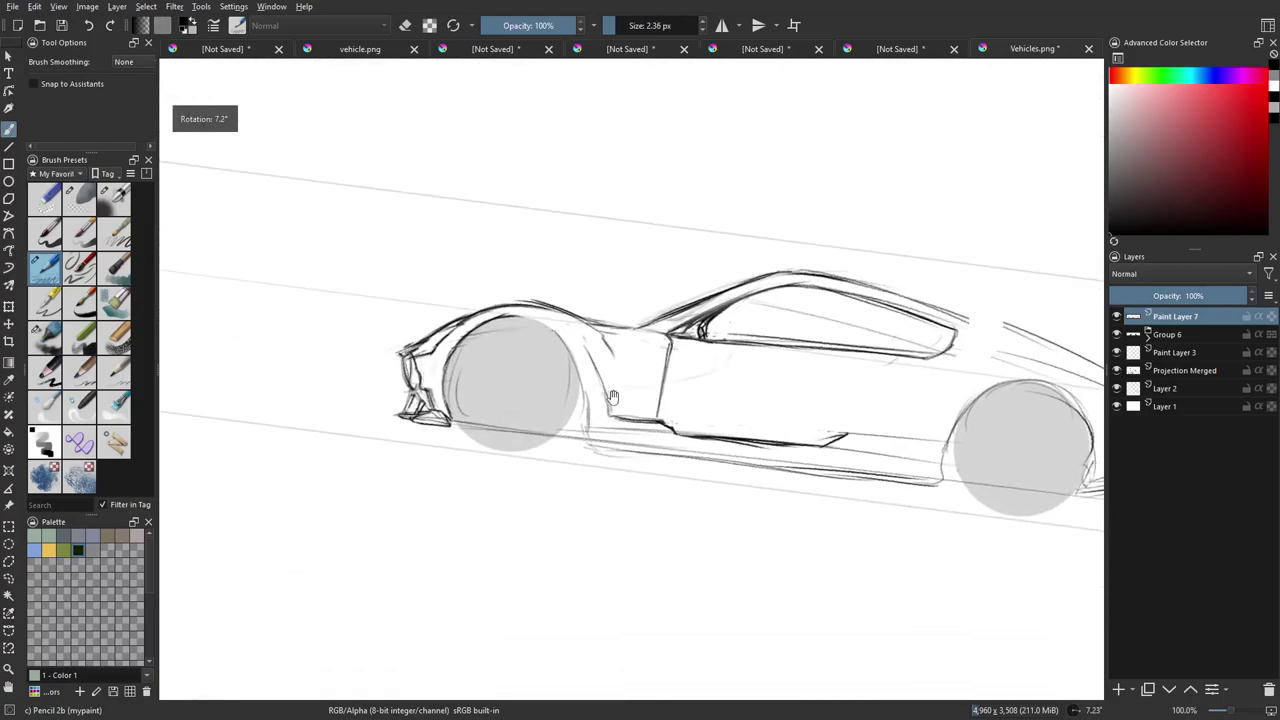
left_click_drag(420, 384, 440, 497)
left_click_drag(752, 326, 650, 407)
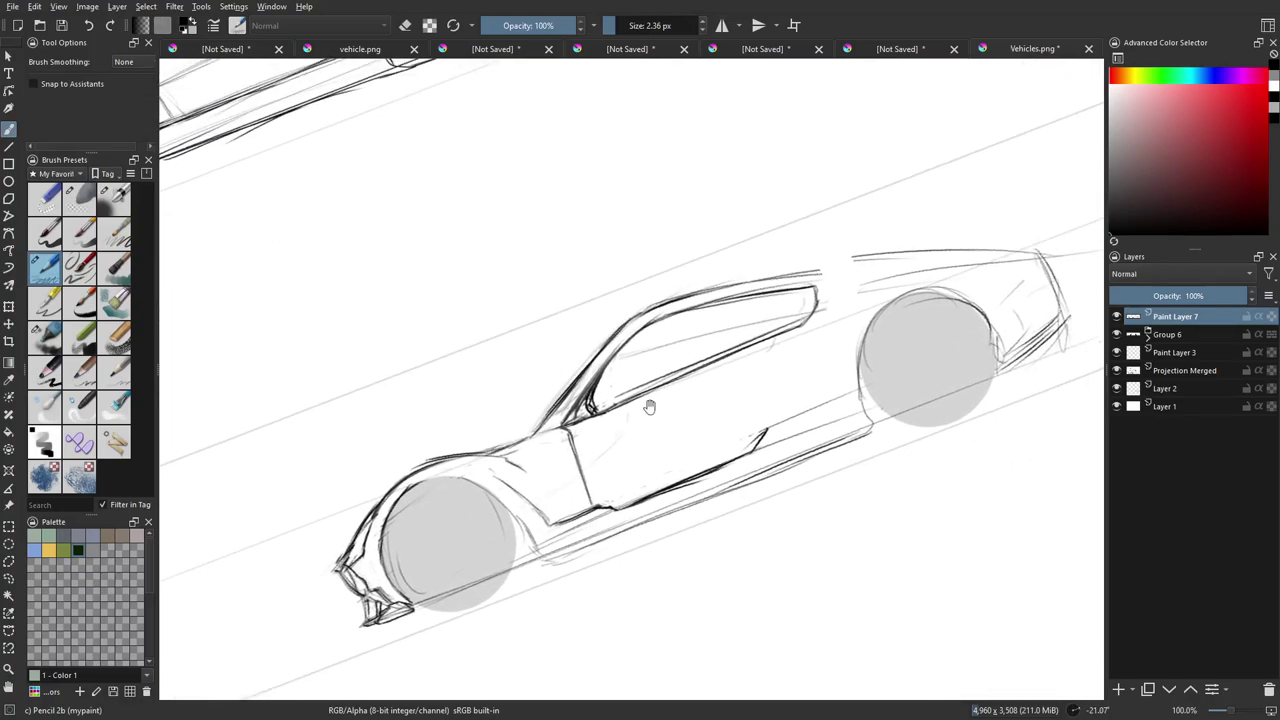
mouse_move(758, 298)
left_mouse_down()
mouse_move(763, 342)
mouse_move(803, 306)
mouse_move(776, 308)
left_mouse_up()
left_click_drag(712, 401, 726, 343)
left_click_drag(830, 394, 735, 490)
left_click_drag(734, 437, 719, 492)
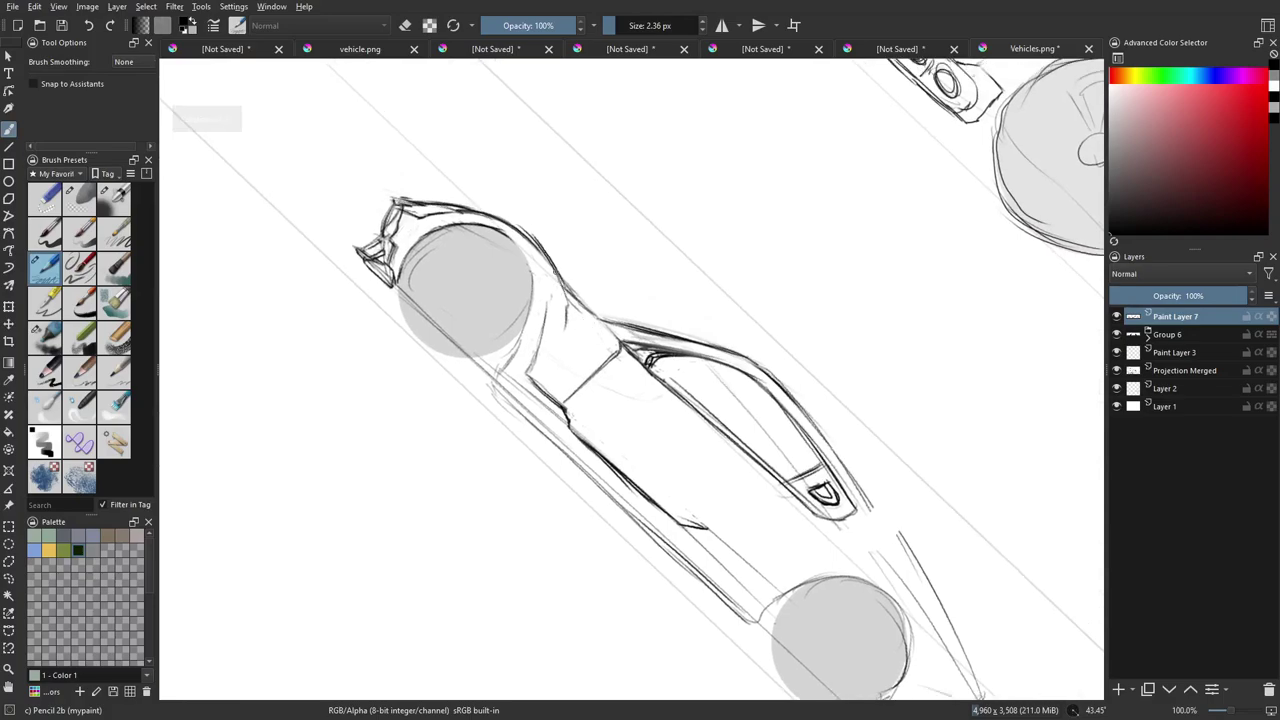
Darken the fender crease above and behind the front wheel and the slanted fender edge below it.
left_click_drag(567, 322, 558, 289)
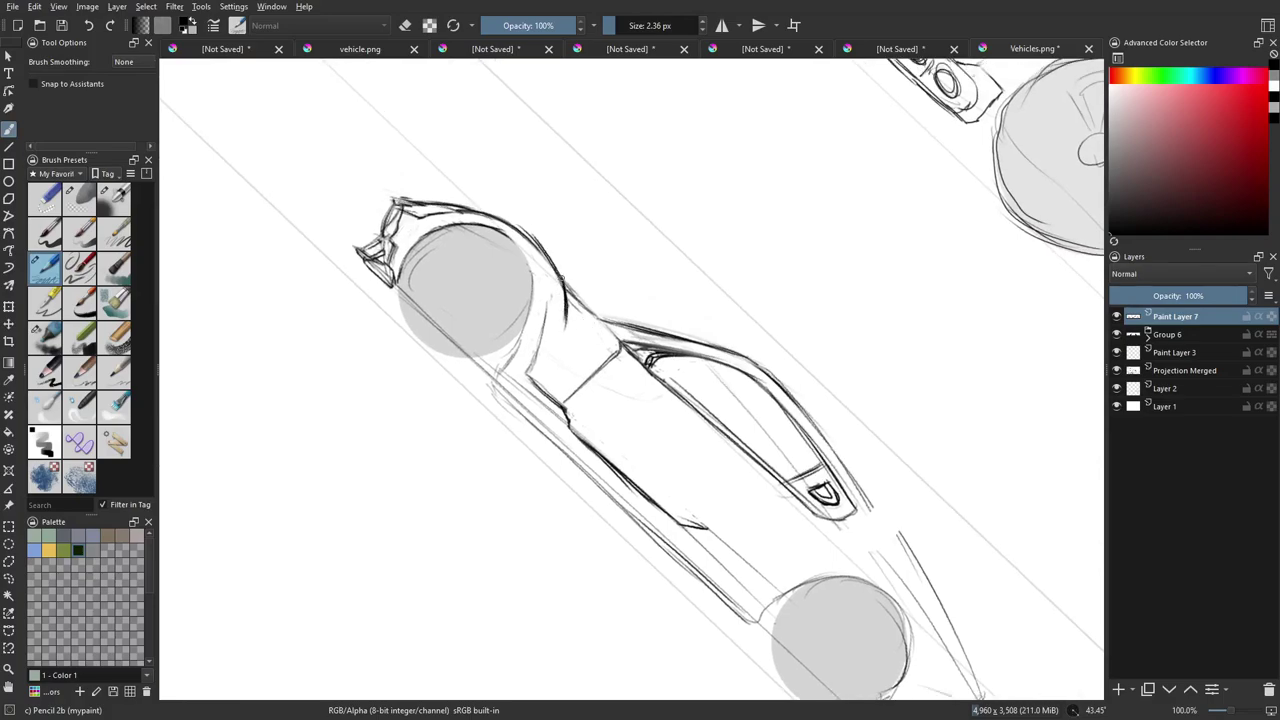
mouse_move(528, 376)
left_mouse_down()
mouse_move(548, 297)
mouse_move(540, 348)
left_mouse_up()
mouse_move(490, 299)
left_mouse_down()
mouse_move(398, 470)
mouse_move(386, 449)
mouse_move(531, 523)
mouse_move(600, 540)
mouse_move(592, 478)
left_mouse_up()
mouse_move(598, 522)
left_mouse_down()
mouse_move(606, 470)
mouse_move(693, 438)
mouse_move(609, 566)
left_mouse_up()
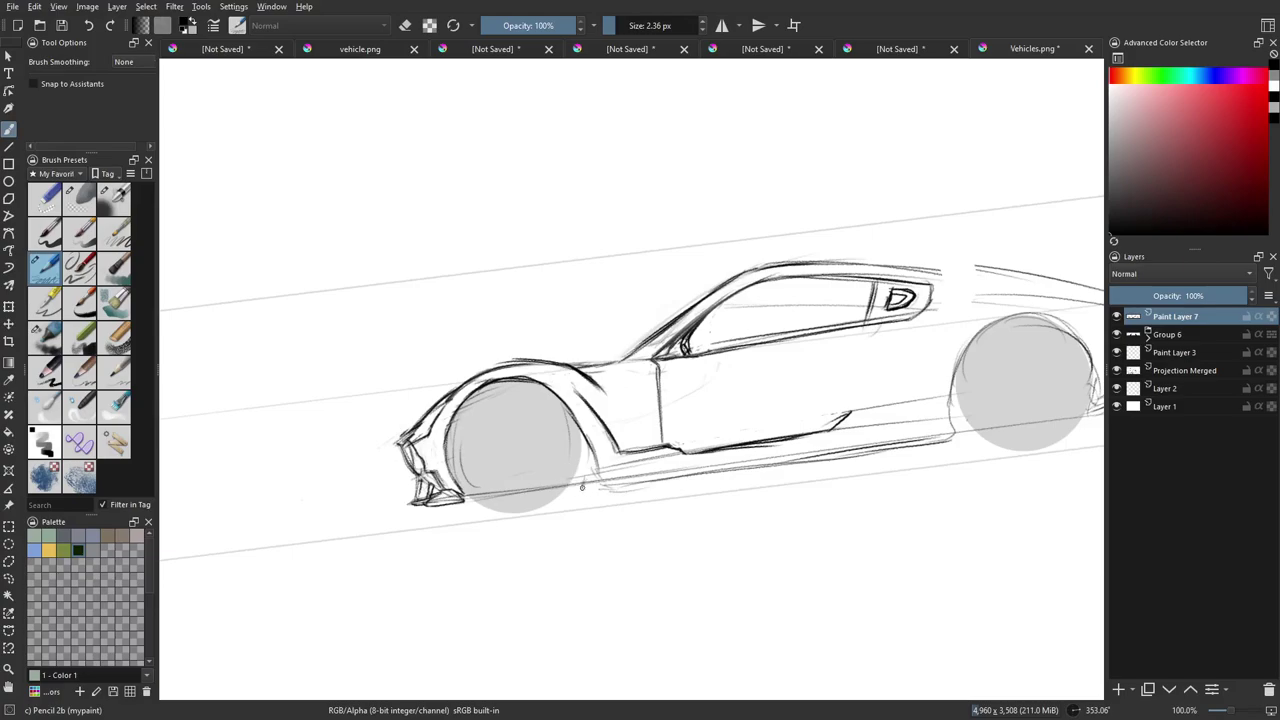
Darken the side skirt's outline from behind the front wheel along its lower edge, adding a lip ahead of the rear wheel.
mouse_move(583, 467)
left_mouse_down()
mouse_move(584, 446)
mouse_move(585, 490)
left_mouse_up()
mouse_move(464, 459)
left_mouse_down()
mouse_move(576, 556)
mouse_move(513, 593)
left_mouse_up()
mouse_move(622, 519)
left_mouse_down()
mouse_move(632, 510)
mouse_move(607, 514)
mouse_move(615, 485)
mouse_move(678, 434)
mouse_move(636, 495)
mouse_move(668, 453)
left_mouse_up()
left_click_drag(707, 392, 604, 510)
mouse_move(580, 552)
left_mouse_down()
mouse_move(568, 576)
mouse_move(654, 438)
left_mouse_up()
mouse_move(622, 486)
left_mouse_down()
mouse_move(735, 338)
mouse_move(660, 423)
mouse_move(691, 397)
left_mouse_up()
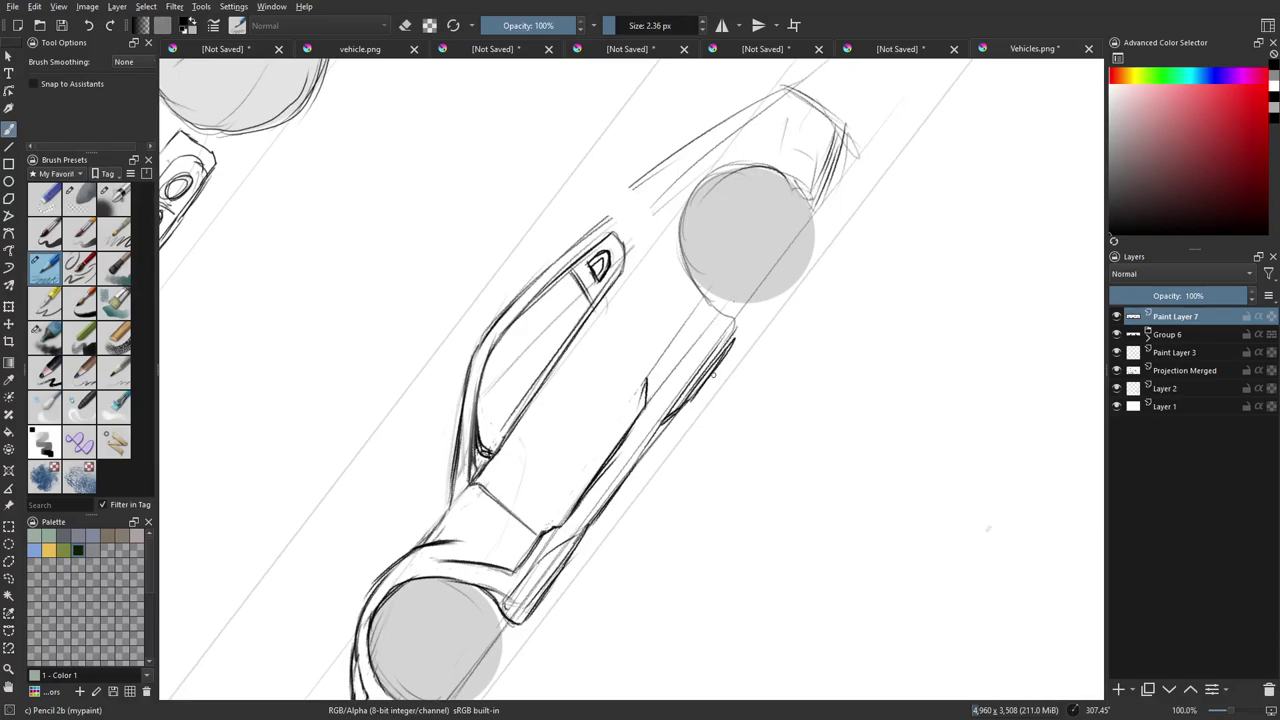
Draw a small round exhaust at the rear end of the side skirt and a recess line in front of it.
mouse_move(750, 353)
left_mouse_down()
mouse_move(760, 394)
mouse_move(717, 421)
mouse_move(742, 411)
mouse_move(746, 386)
mouse_move(748, 403)
left_mouse_up()
left_click_drag(588, 376, 602, 412)
mouse_move(678, 385)
left_mouse_down()
mouse_move(651, 434)
mouse_move(640, 416)
mouse_move(676, 342)
mouse_move(676, 370)
mouse_move(690, 360)
mouse_move(679, 375)
left_mouse_up()
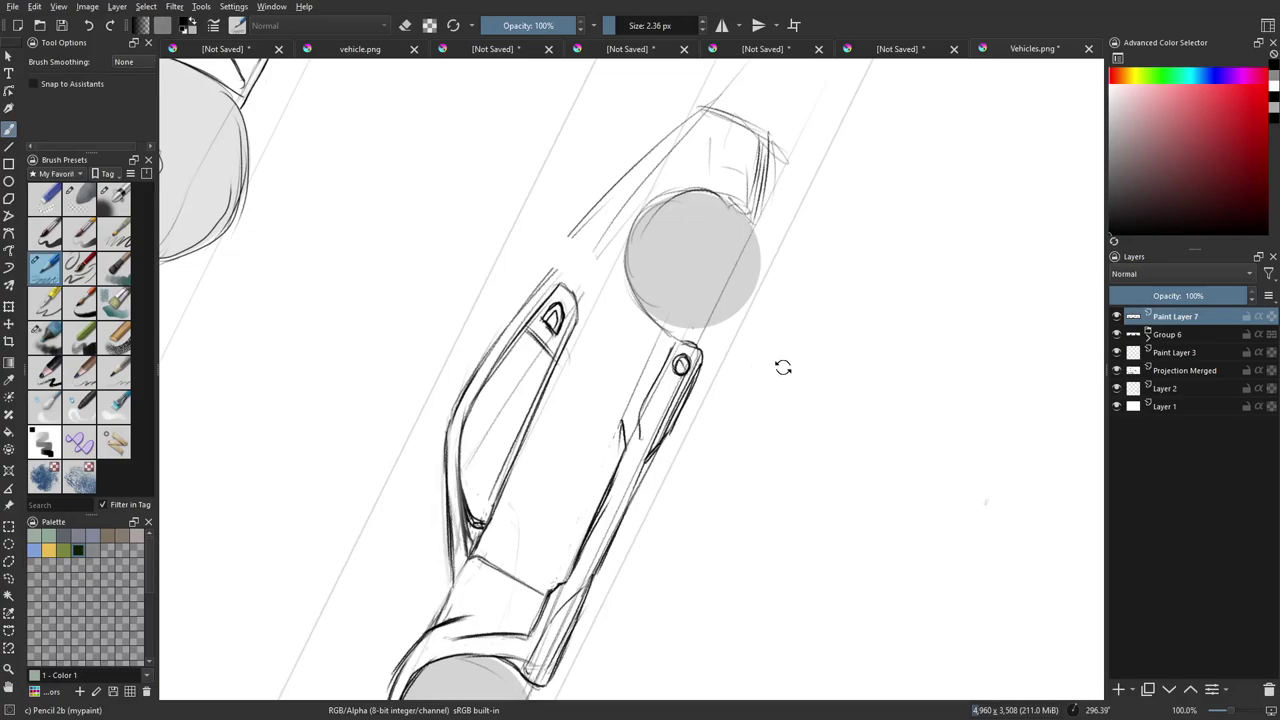
Darken the rear wheel arch from the end of the side skirt over the wheel to the rear bumper.
mouse_move(783, 367)
left_mouse_down()
mouse_move(747, 499)
mouse_move(713, 491)
left_mouse_up()
left_click_drag(569, 441, 667, 431)
left_click_drag(654, 385, 650, 418)
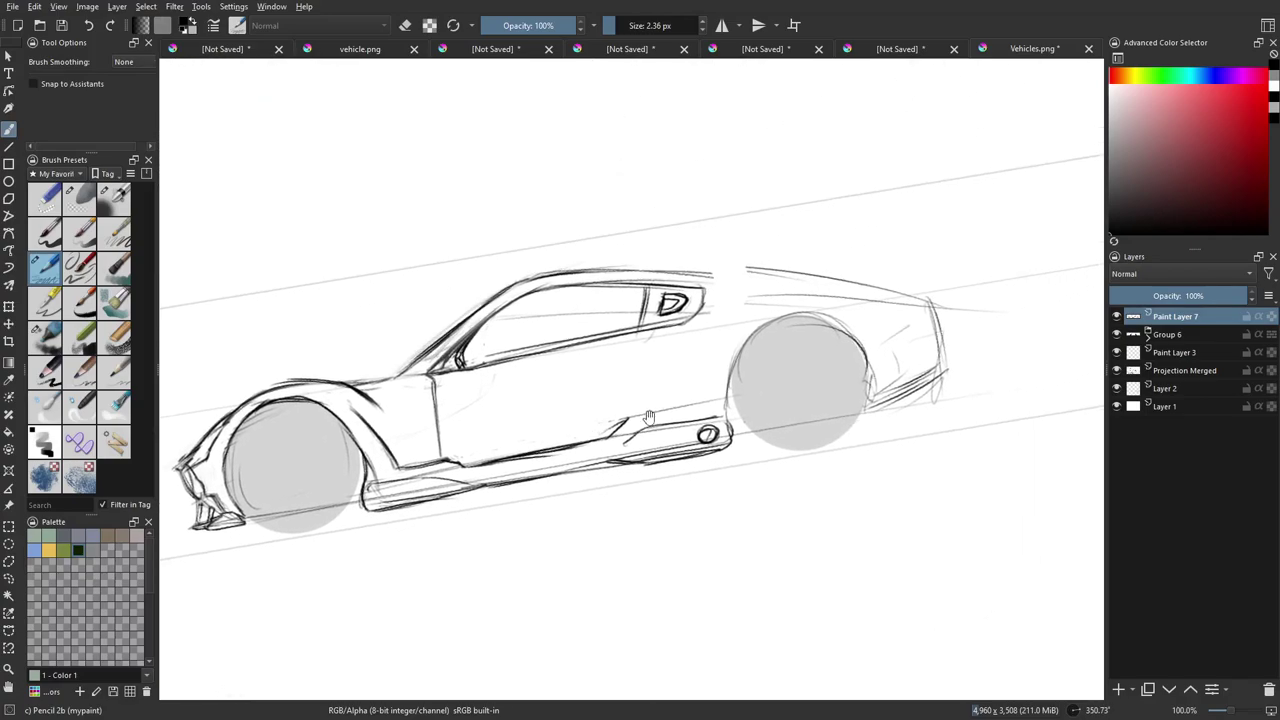
mouse_move(727, 411)
left_mouse_down()
mouse_move(725, 376)
mouse_move(736, 342)
mouse_move(728, 406)
mouse_move(737, 342)
mouse_move(752, 330)
mouse_move(726, 390)
mouse_move(734, 450)
left_mouse_up()
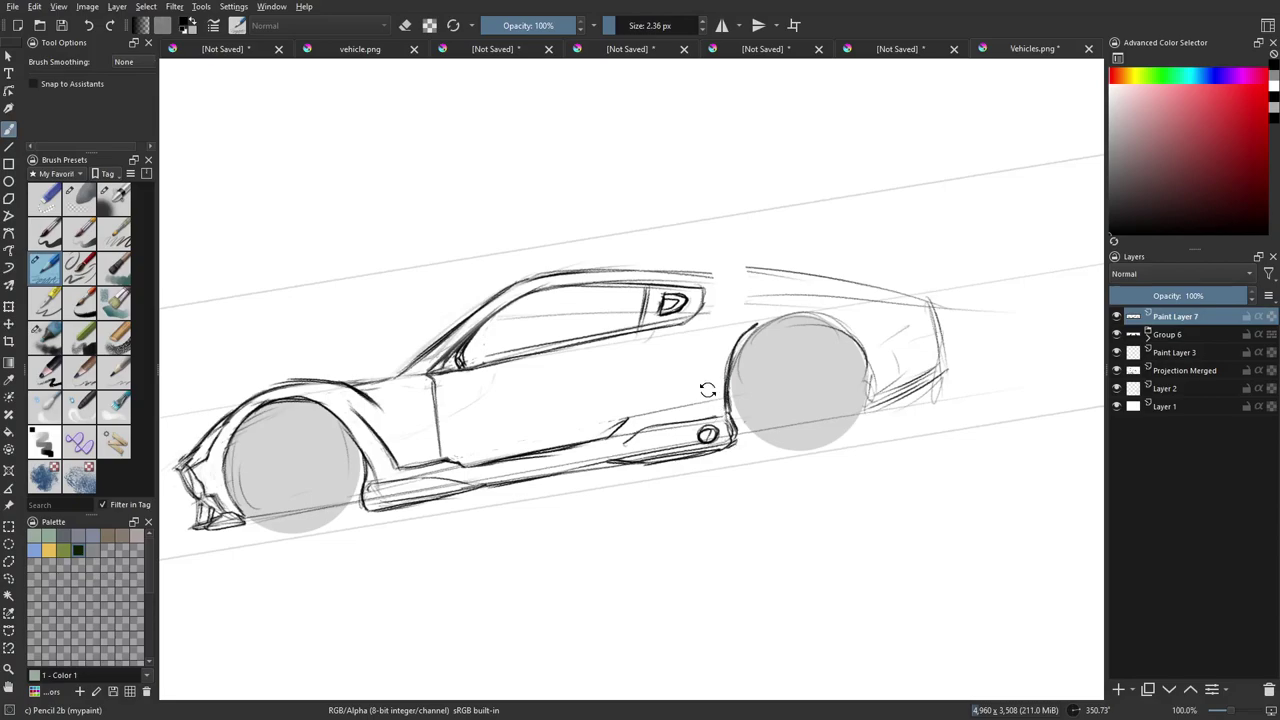
left_click_drag(708, 390, 585, 342)
left_click_drag(806, 420, 594, 534)
left_click_drag(708, 349, 678, 532)
mouse_move(570, 455)
left_mouse_down()
mouse_move(665, 443)
mouse_move(645, 410)
mouse_move(688, 366)
mouse_move(745, 368)
mouse_move(764, 383)
left_mouse_up()
left_click_drag(881, 381, 846, 505)
mouse_move(792, 417)
left_mouse_down()
mouse_move(751, 466)
mouse_move(688, 495)
mouse_move(718, 436)
left_mouse_up()
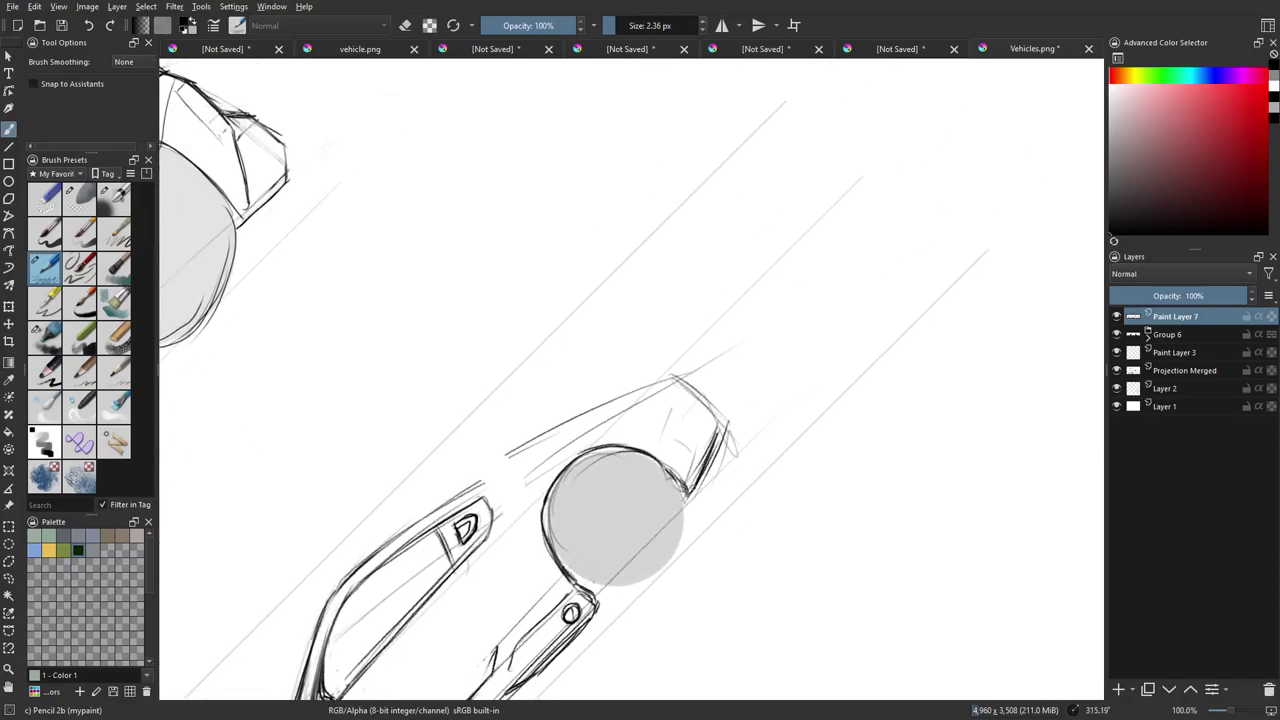
Draw a small upturned spoiler on the end of the rear deck and darken the upper rear edge below it.
left_click_drag(700, 478, 720, 428)
left_click_drag(629, 393, 672, 376)
left_click_drag(830, 394, 702, 470)
left_click_drag(706, 444, 725, 413)
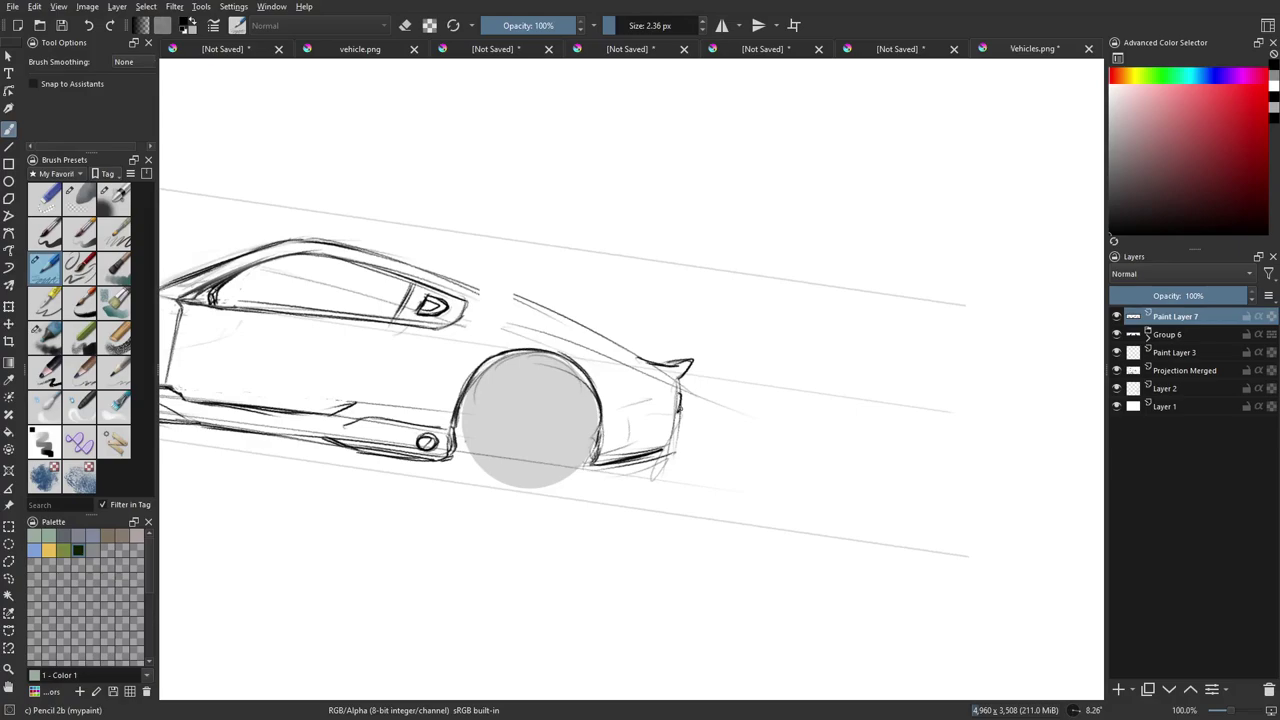
Darken the roof contour from above the windshield back over the side window.
mouse_move(509, 380)
left_mouse_down()
mouse_move(543, 443)
mouse_move(528, 437)
mouse_move(637, 374)
mouse_move(760, 417)
mouse_move(690, 431)
left_mouse_up()
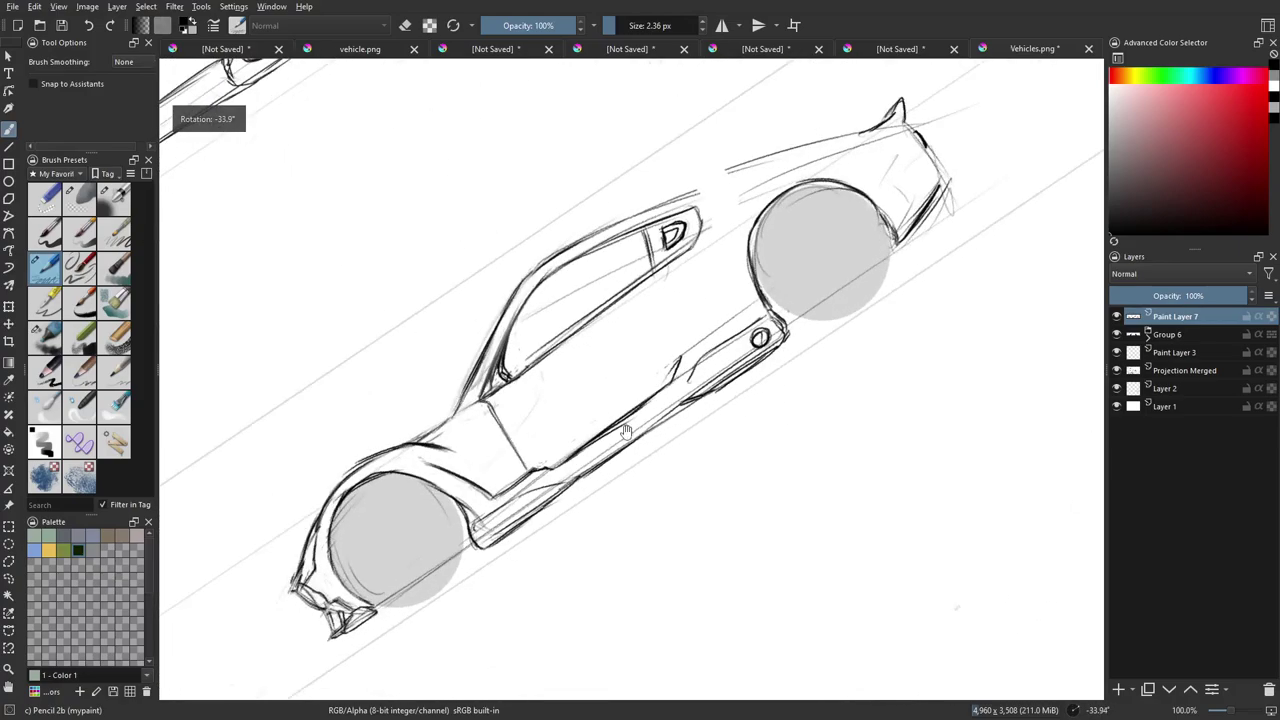
mouse_move(646, 370)
left_mouse_down()
mouse_move(591, 369)
mouse_move(529, 400)
mouse_move(445, 492)
mouse_move(568, 381)
mouse_move(777, 389)
mouse_move(760, 451)
mouse_move(547, 350)
mouse_move(718, 295)
mouse_move(649, 461)
mouse_move(591, 354)
mouse_move(580, 392)
left_mouse_up()
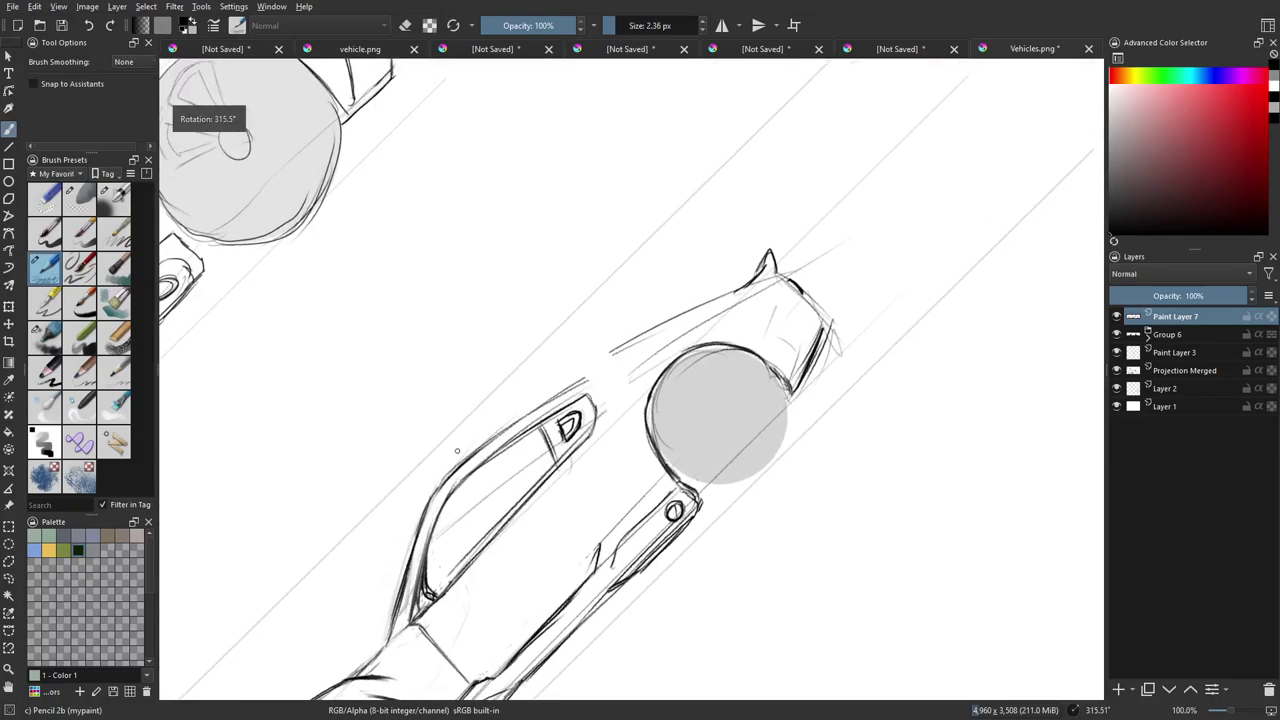
left_click_drag(443, 478, 592, 375)
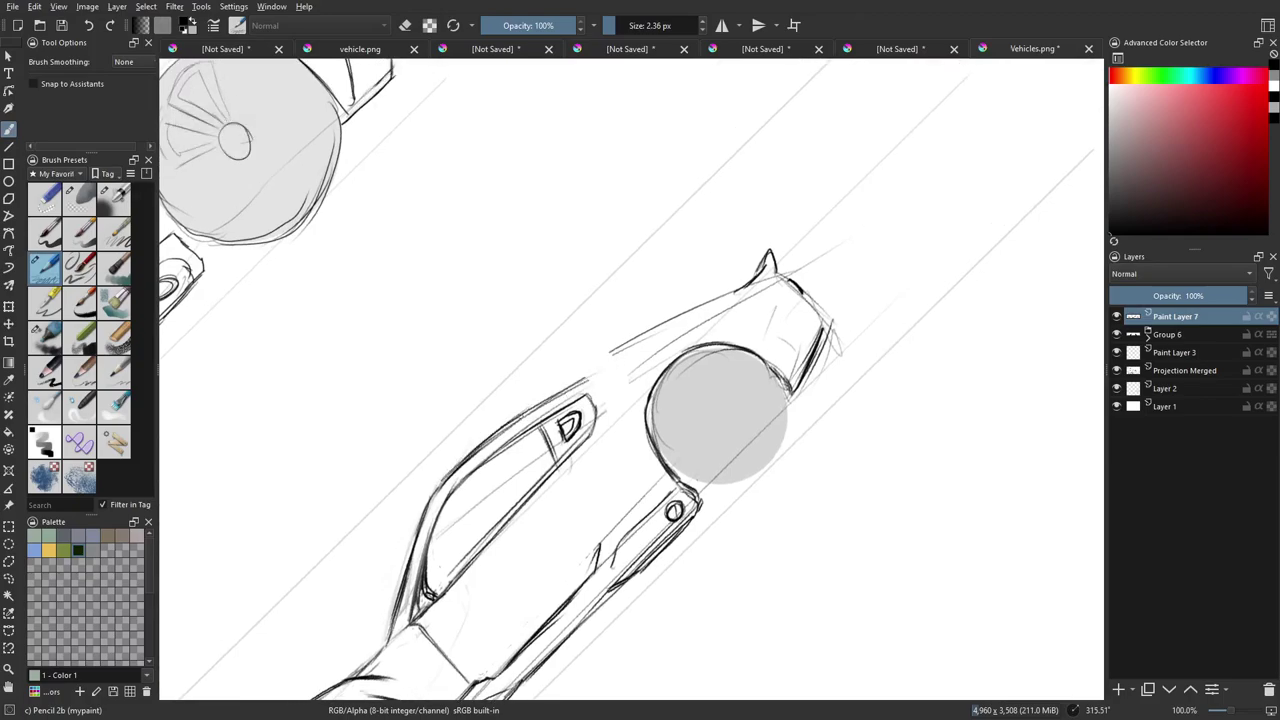
left_click_drag(488, 438, 580, 376)
left_click_drag(516, 413, 677, 319)
left_click_drag(540, 402, 665, 329)
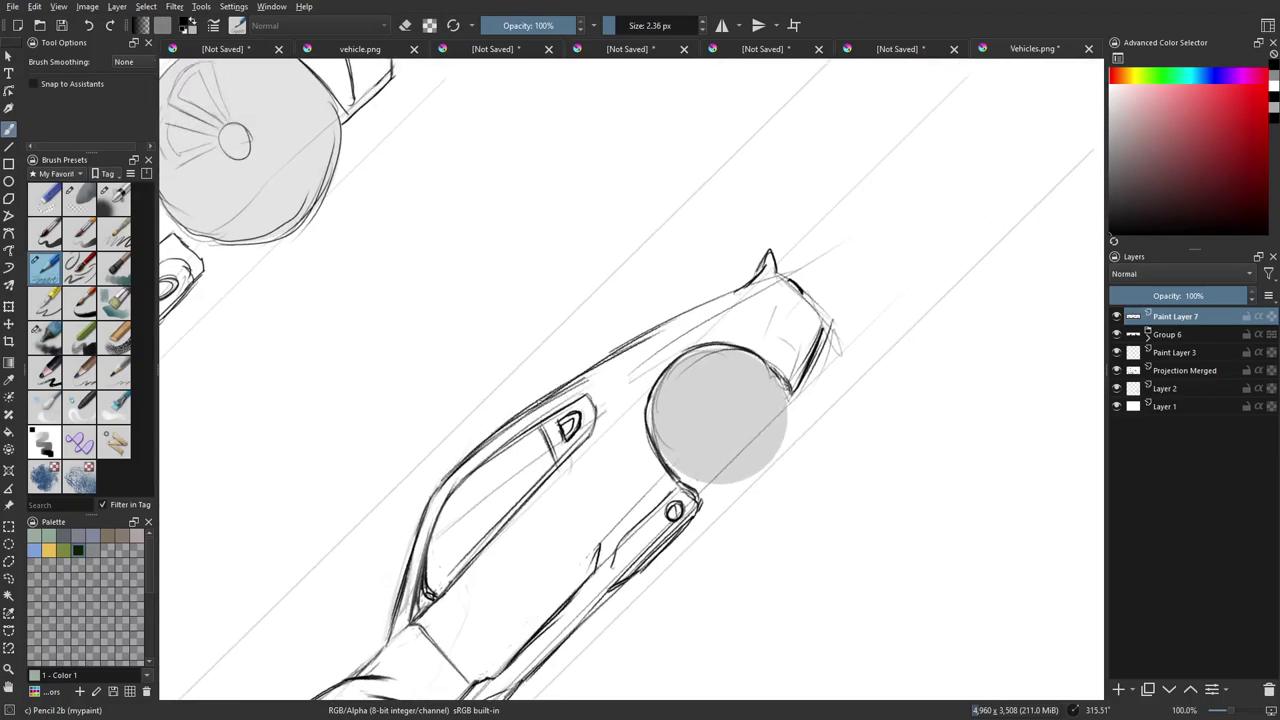
key("ctrl+z")
key("ctrl+z")
Extend the dark roofline in one sweep over the rear fender to the base of the spoiler.
left_click_drag(519, 407, 692, 316)
left_click_drag(588, 380, 736, 294)
left_click_drag(660, 340, 763, 268)
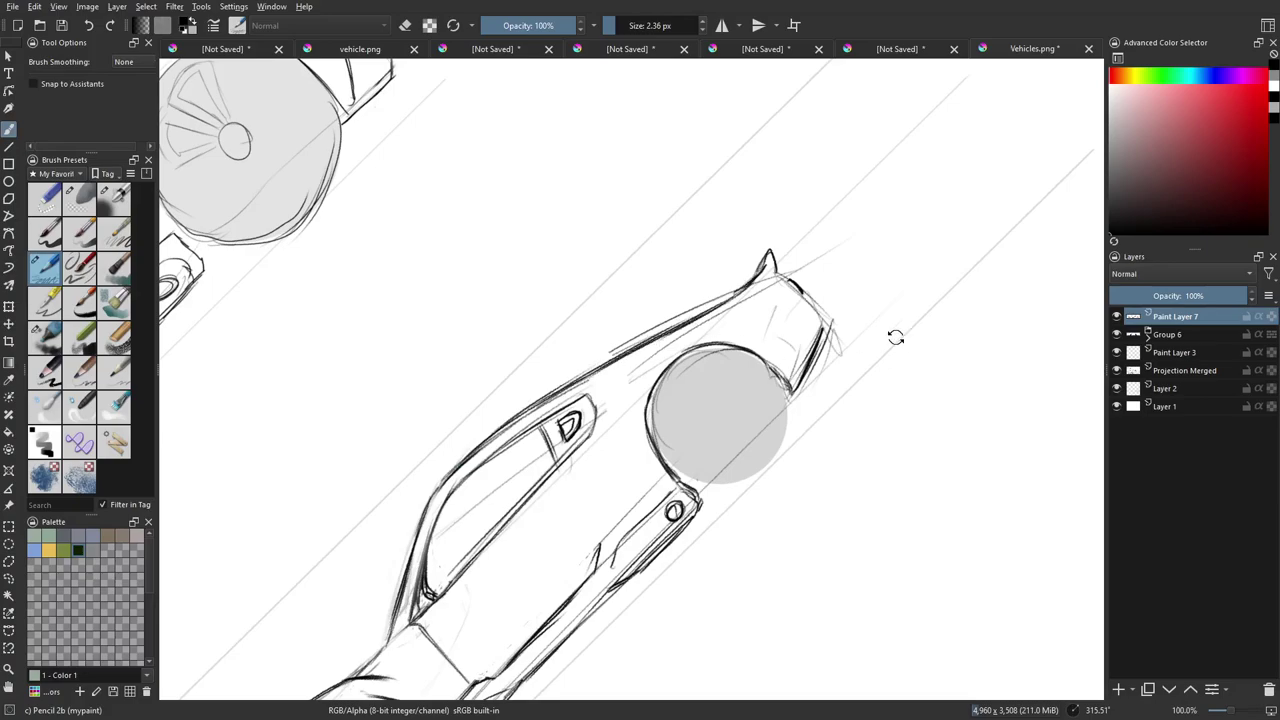
Draw the narrow tail light on the rear edge and a stepped bumper line from the rear wheel arch to the tail.
mouse_move(896, 337)
left_mouse_down()
mouse_move(873, 425)
mouse_move(831, 404)
mouse_move(819, 344)
mouse_move(813, 364)
mouse_move(849, 393)
mouse_move(921, 412)
mouse_move(851, 492)
mouse_move(735, 452)
left_mouse_up()
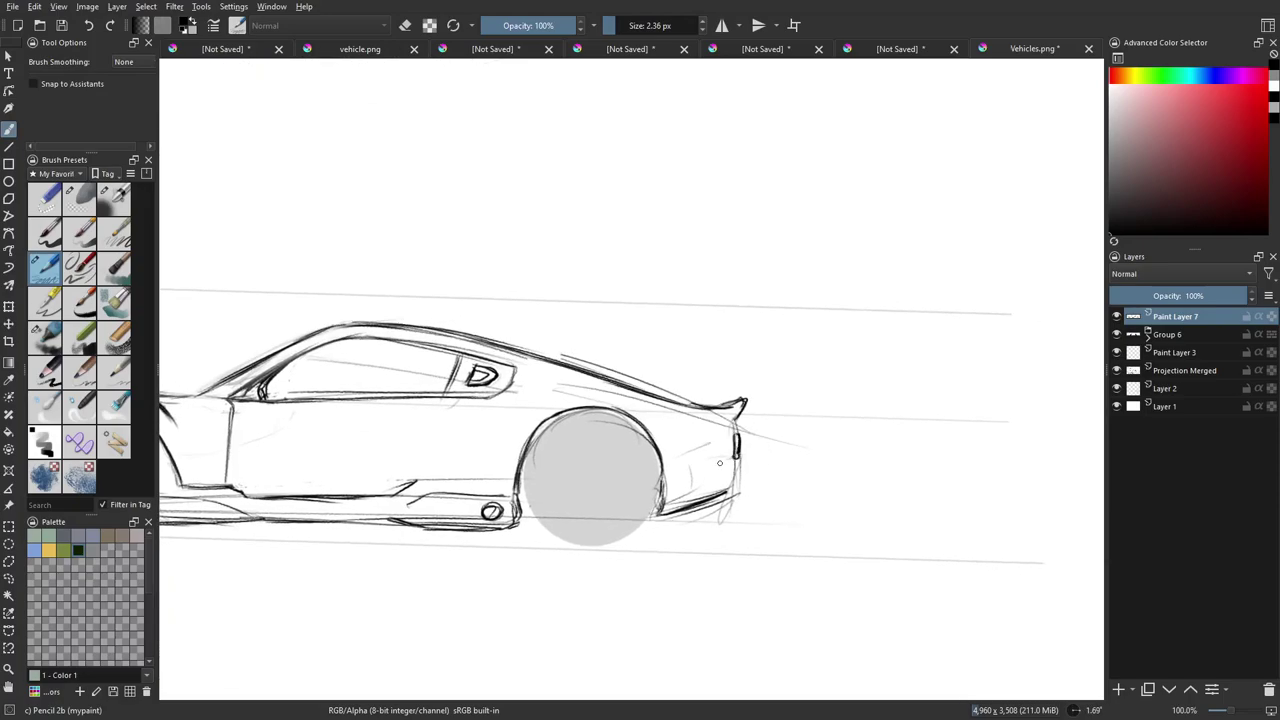
mouse_move(719, 462)
left_mouse_down()
mouse_move(755, 414)
mouse_move(767, 438)
mouse_move(708, 425)
mouse_move(728, 425)
left_mouse_up()
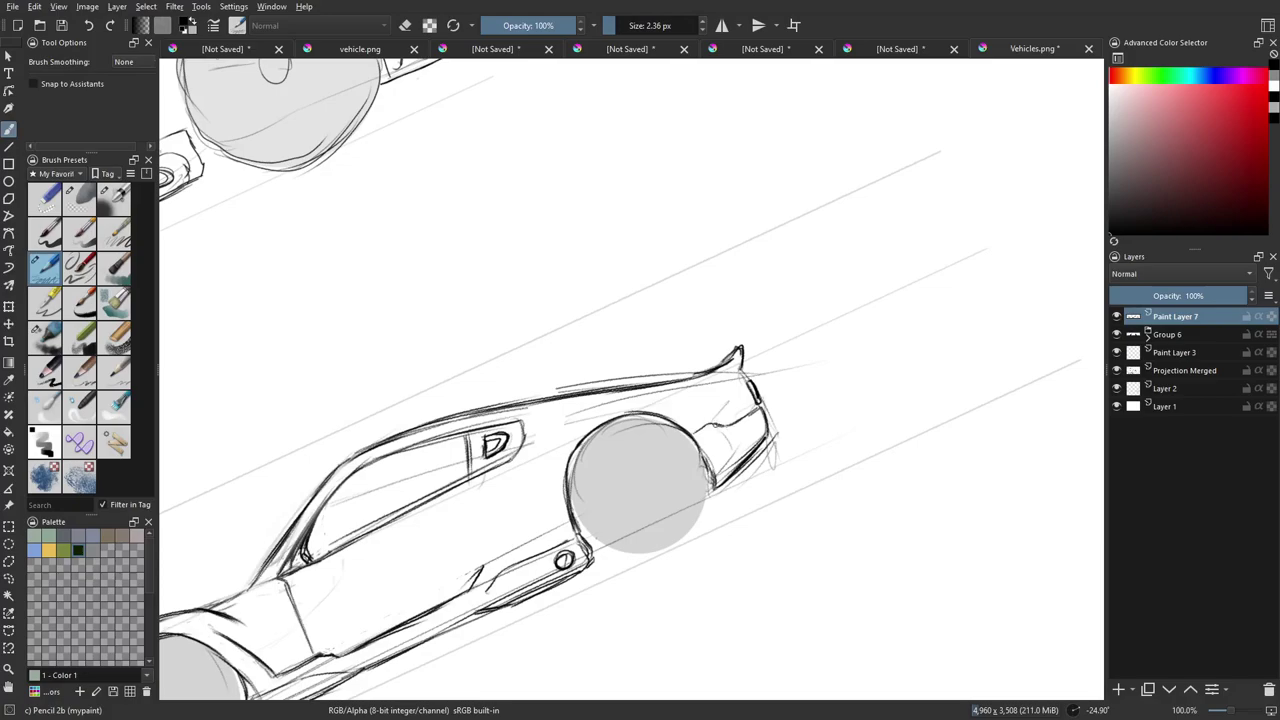
left_click_drag(900, 417, 748, 530)
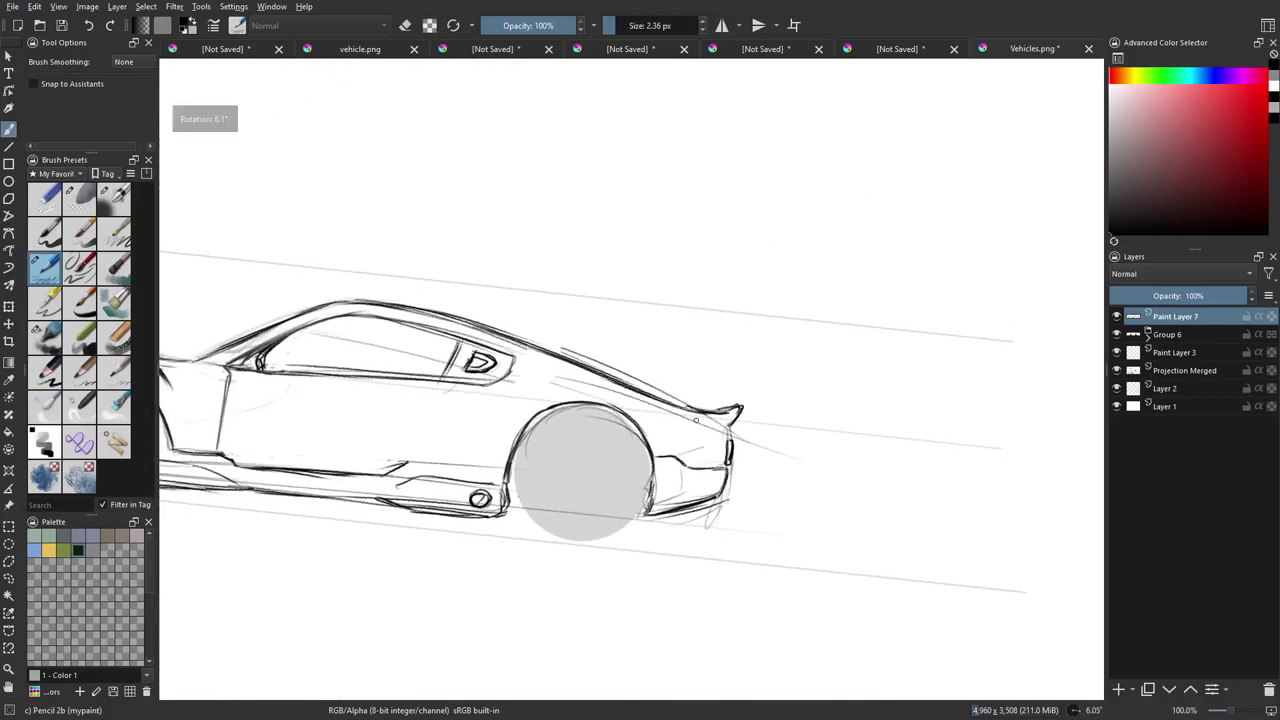
left_click_drag(696, 420, 726, 440)
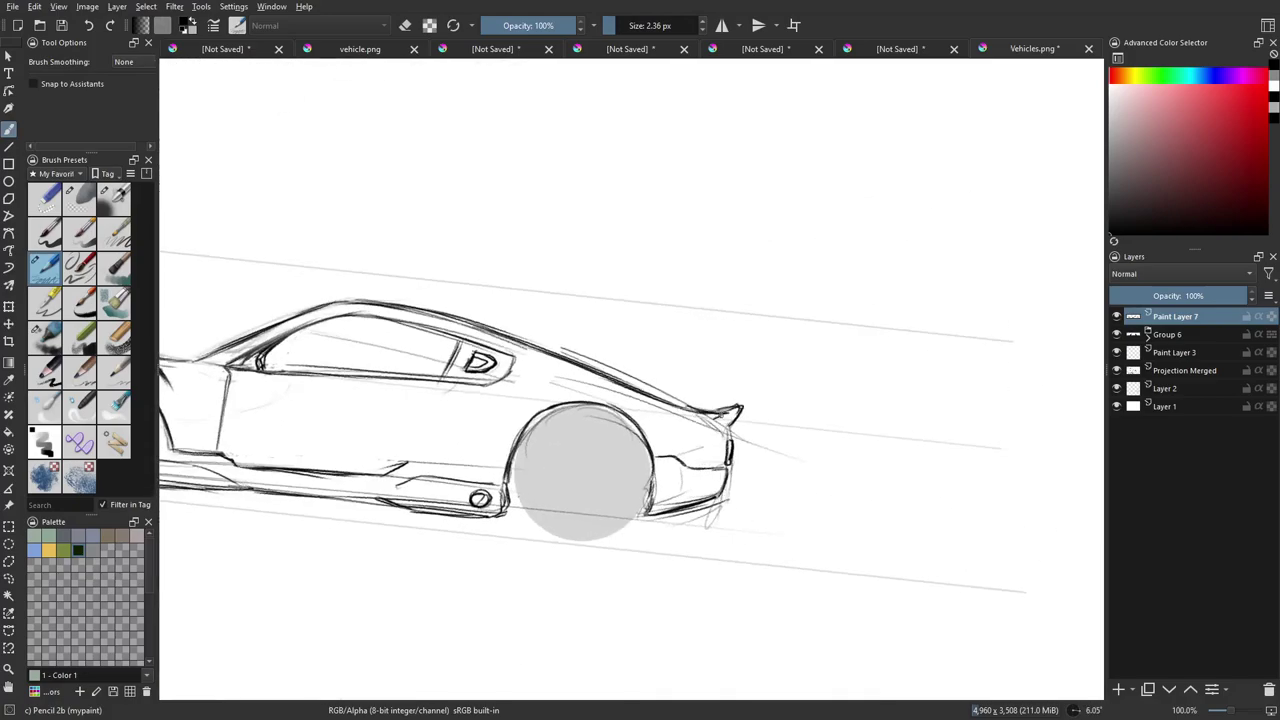
left_click_drag(602, 390, 613, 415)
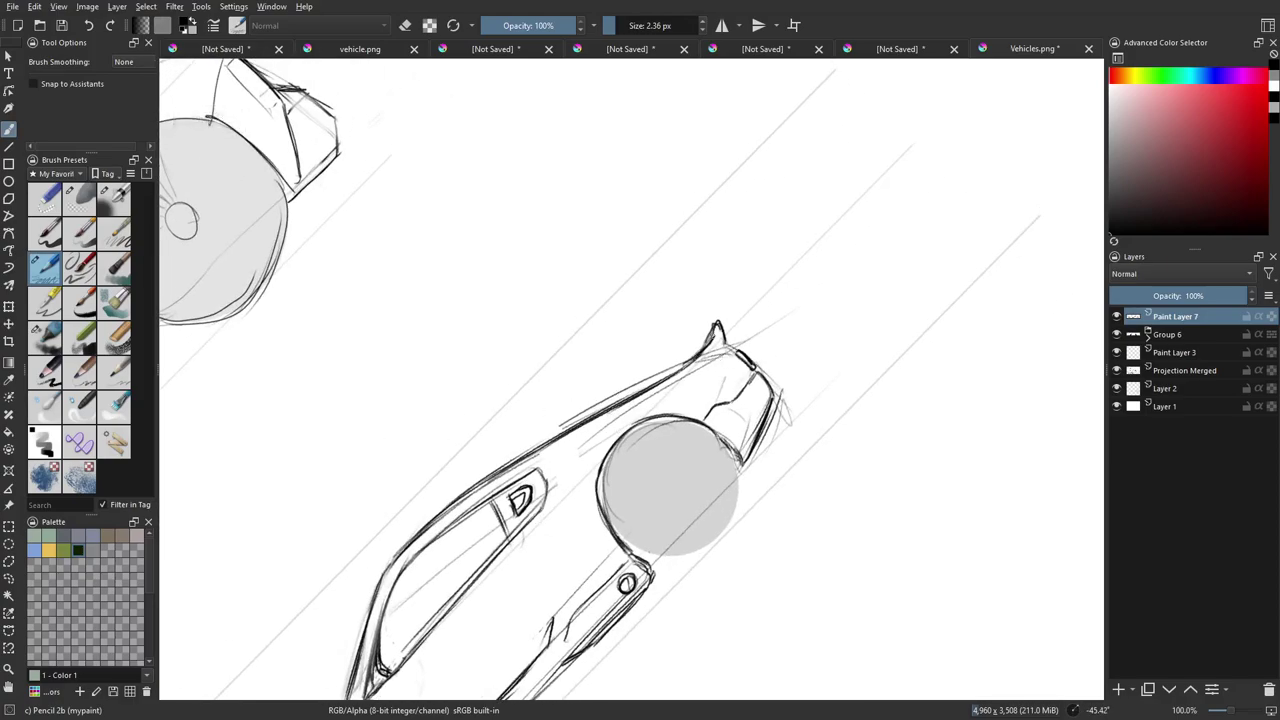
Refine the spoiler's pointed shape by alternately erasing and redrawing its edges.
key("e")
key("e")
key("e")
key("e")
key("e")
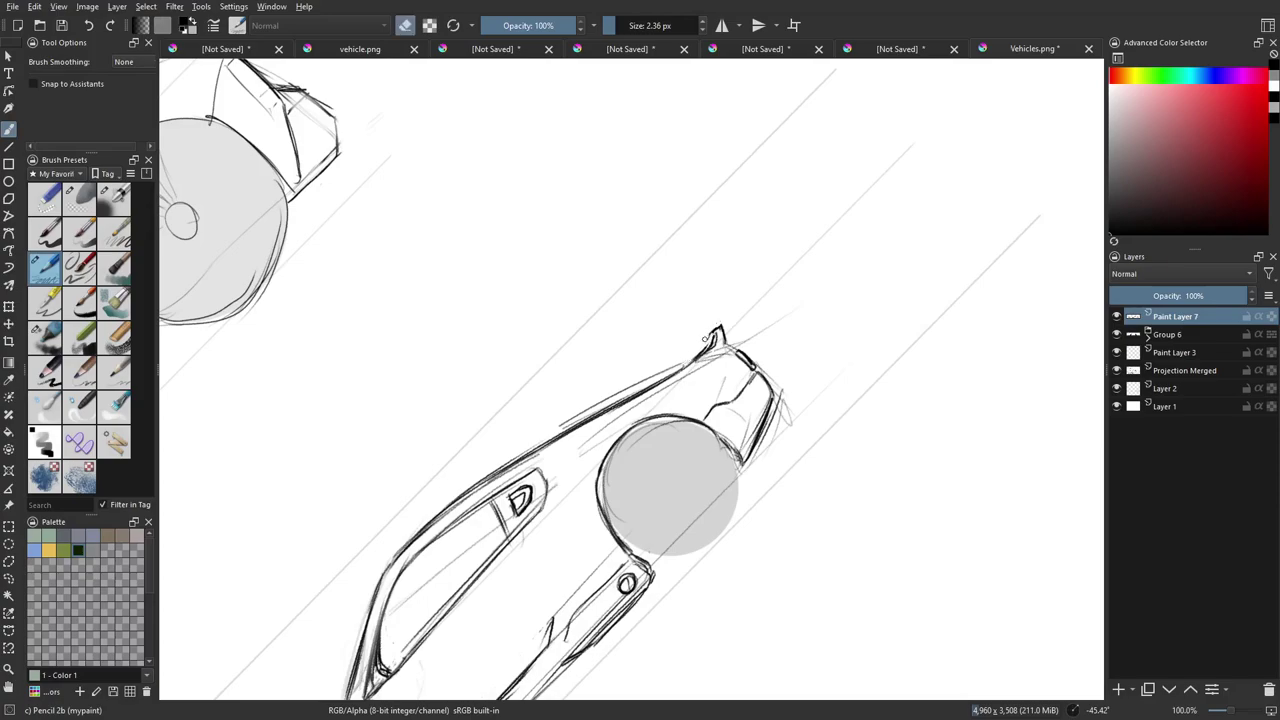
key("e")
key("e")
Erase the stray lines above the rear roofline and around the tail, and darken the deck edge beneath the spoiler.
left_click_drag(557, 428, 670, 368)
left_click_drag(835, 390, 666, 409)
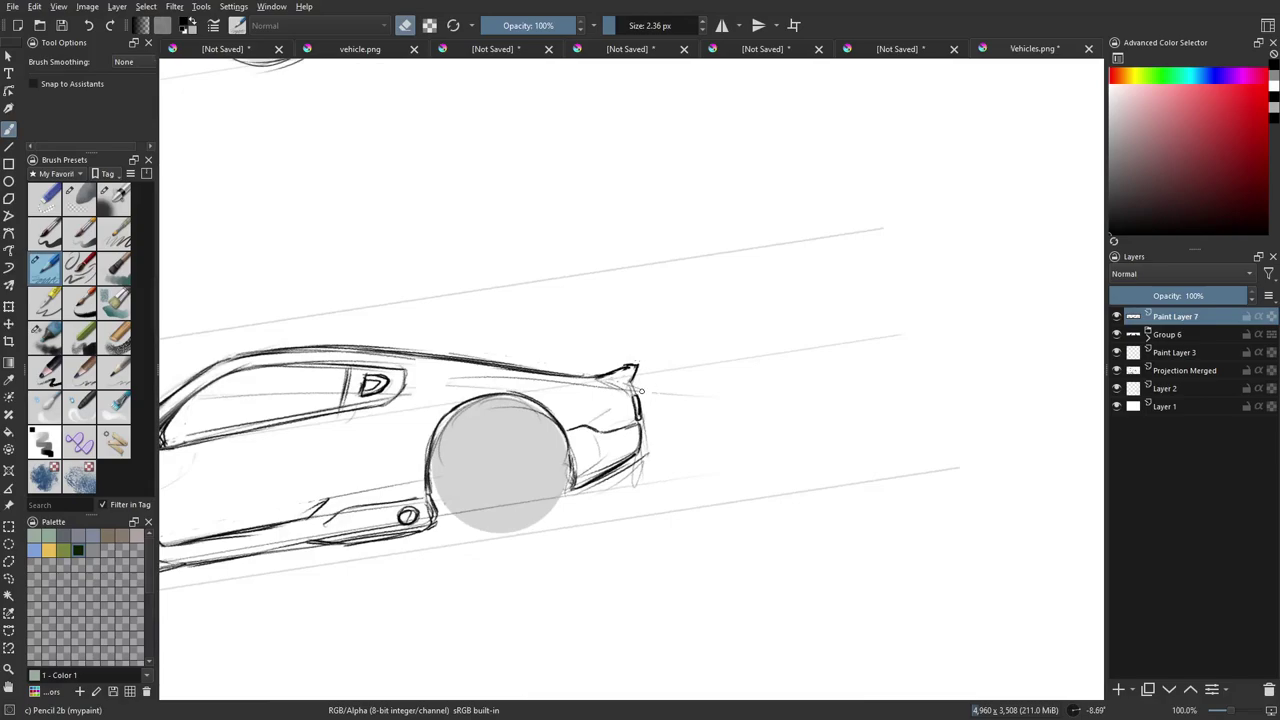
left_click_drag(607, 427, 657, 404)
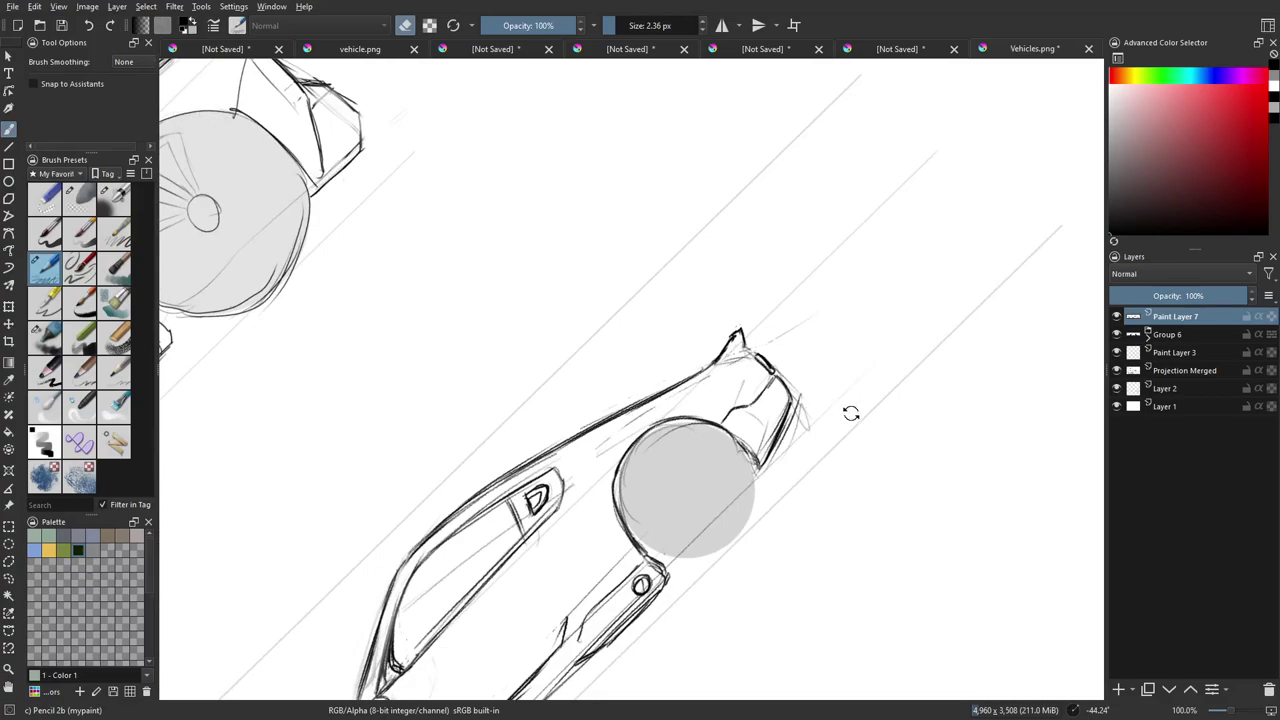
left_click_drag(851, 414, 584, 497)
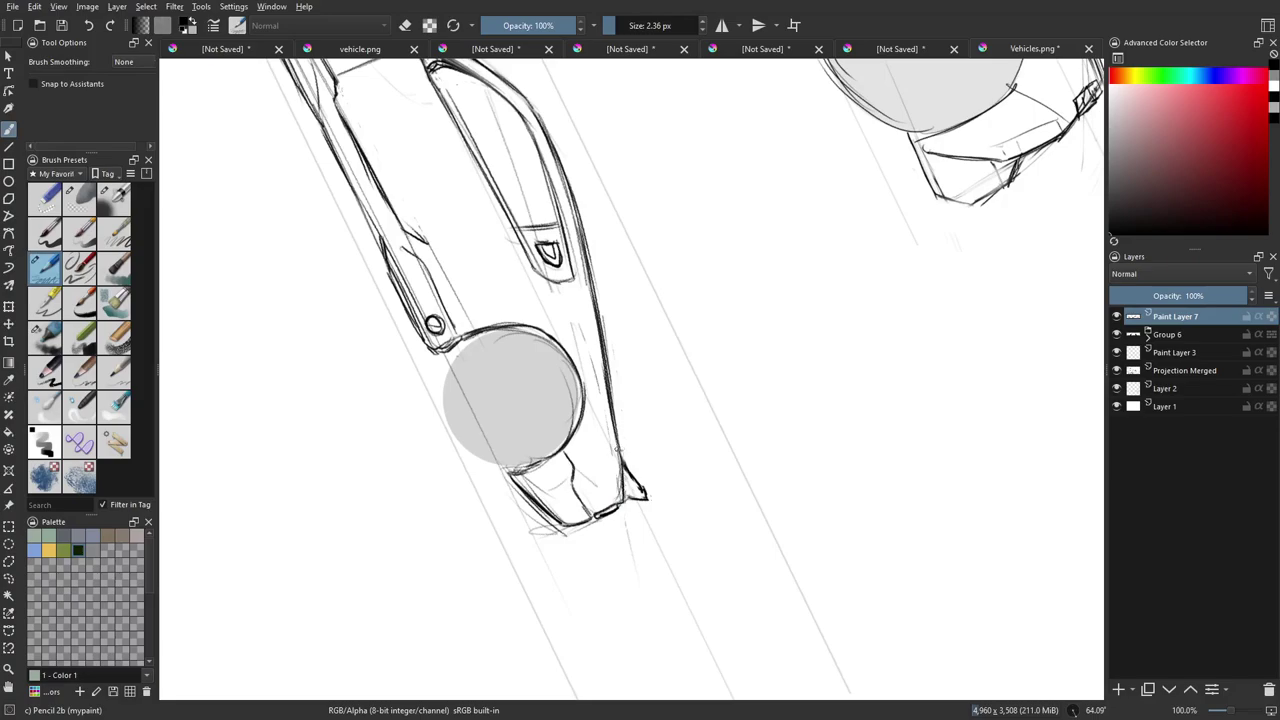
left_click_drag(520, 384, 645, 447)
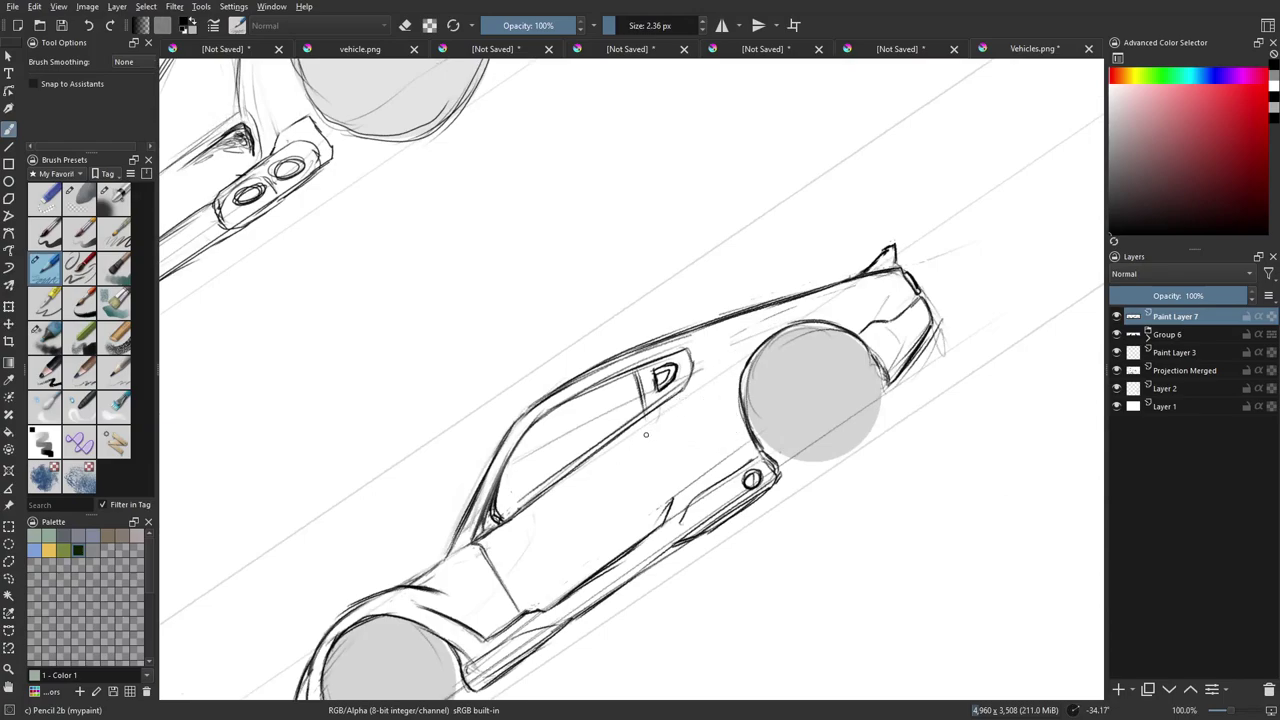
Draw the rear fender's shoulder line, rising from below the side window over the rear wheel toward the tail.
mouse_move(646, 435)
left_mouse_down()
mouse_move(767, 326)
mouse_move(846, 304)
mouse_move(742, 335)
left_mouse_up()
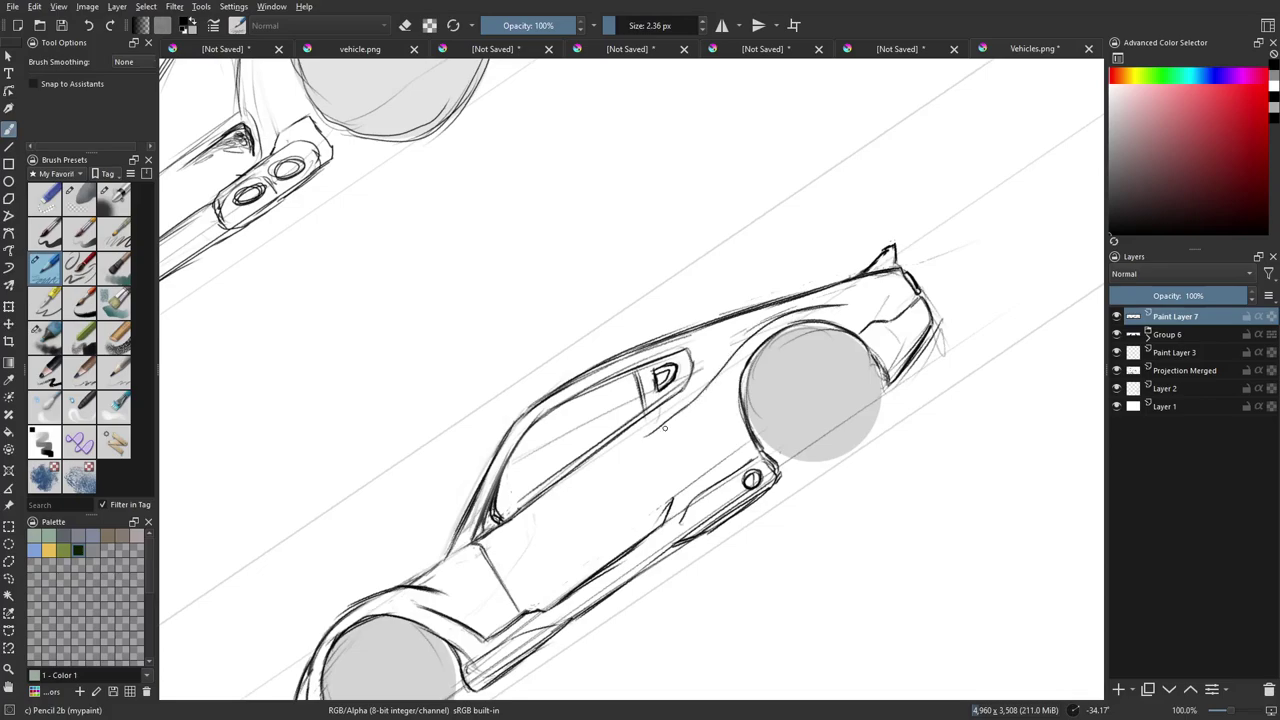
left_click_drag(689, 408, 787, 315)
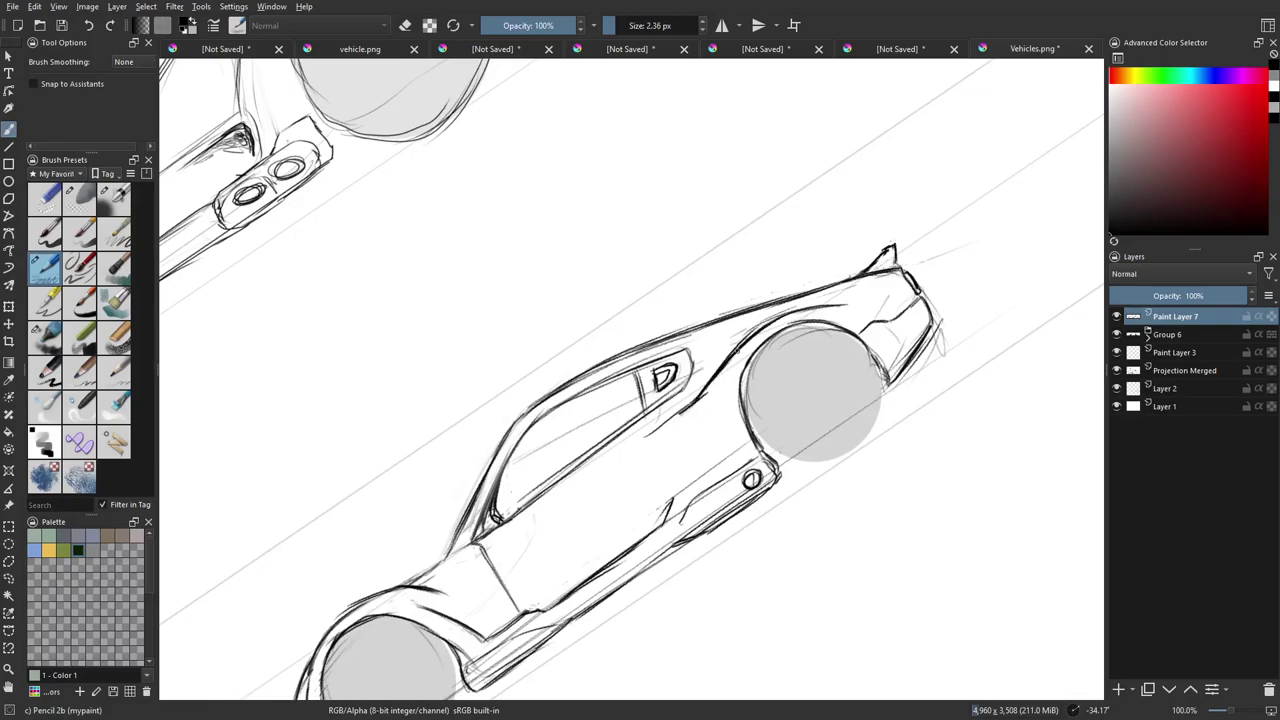
key("ctrl+z")
mouse_move(706, 384)
left_mouse_down()
mouse_move(784, 312)
mouse_move(868, 291)
mouse_move(857, 297)
left_mouse_up()
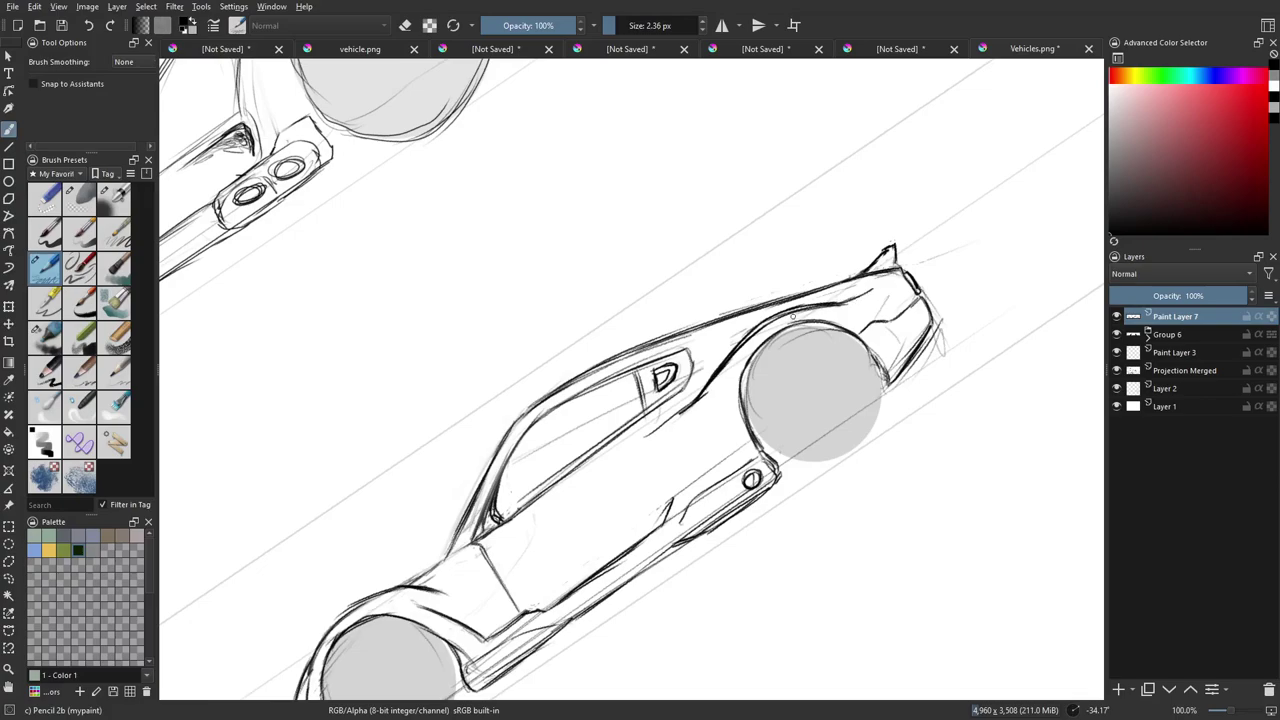
Thin the front fender stroke that overruns the hood behind the front wheel with the eraser.
left_click_drag(978, 353, 819, 466)
left_click_drag(730, 488, 580, 523)
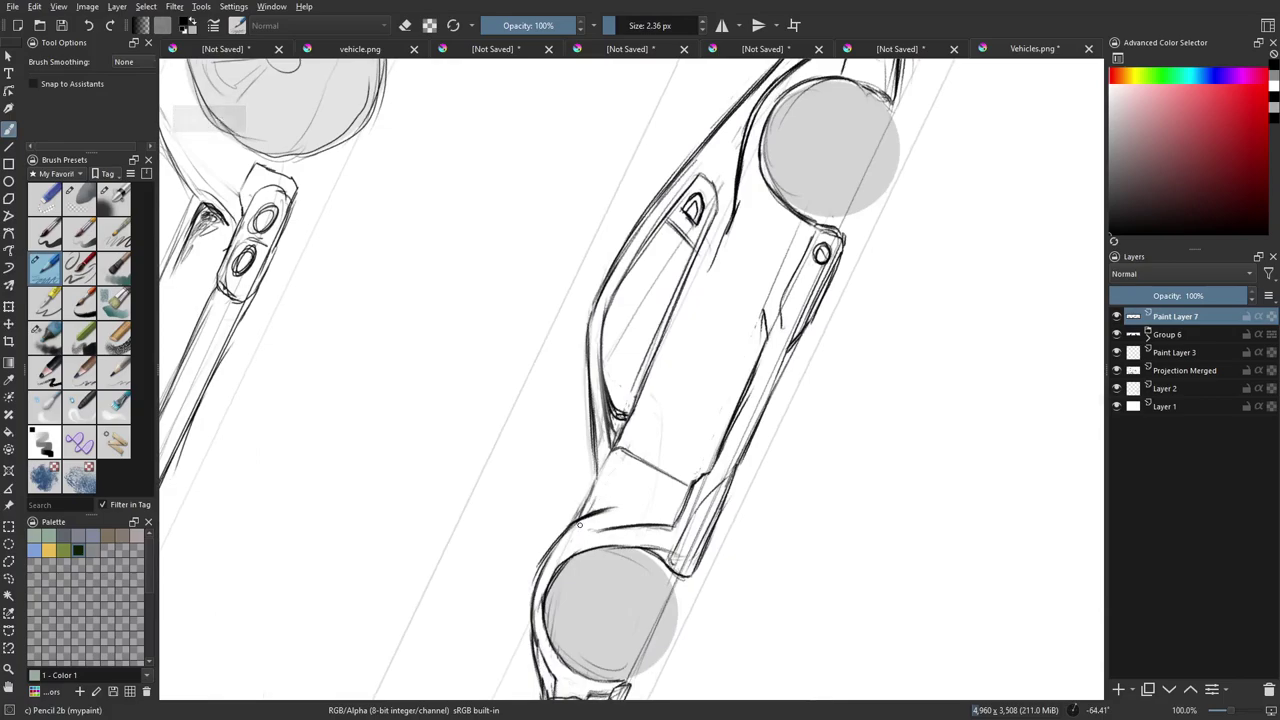
key("e")
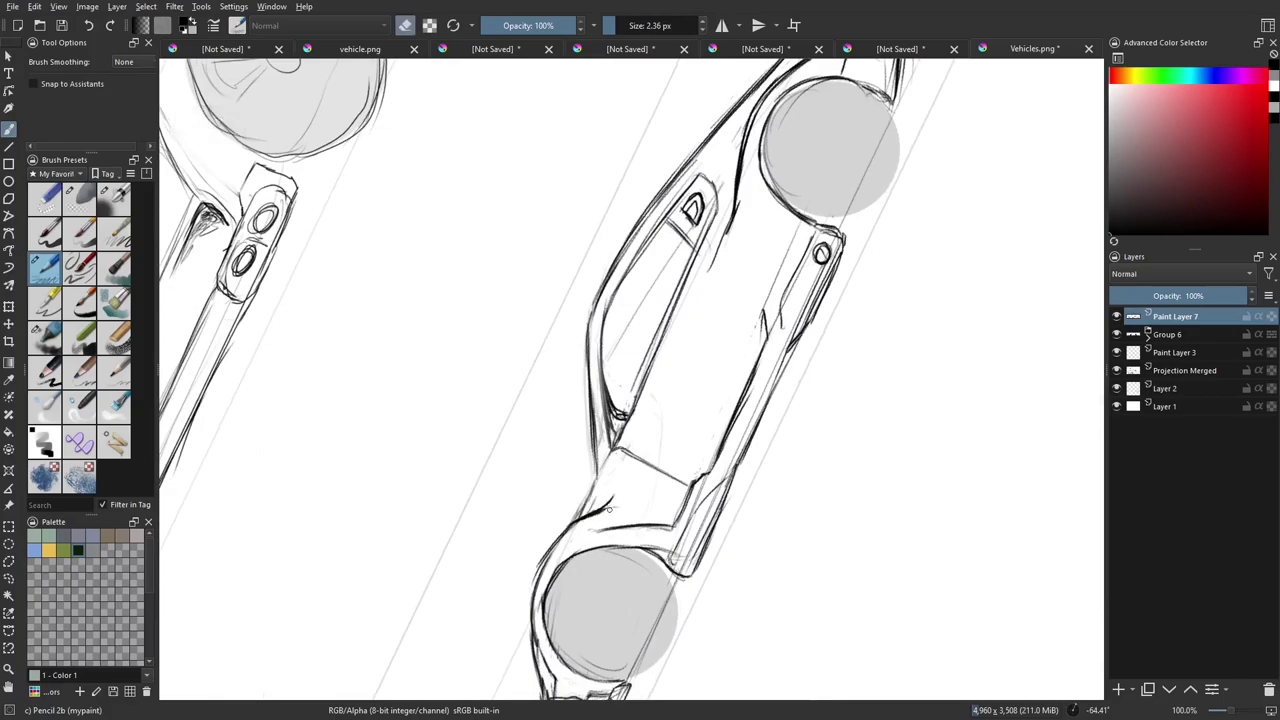
mouse_move(826, 403)
left_mouse_down()
mouse_move(803, 471)
mouse_move(777, 437)
mouse_move(887, 426)
mouse_move(877, 497)
left_mouse_up()
left_click_drag(704, 414, 689, 515)
key("e")
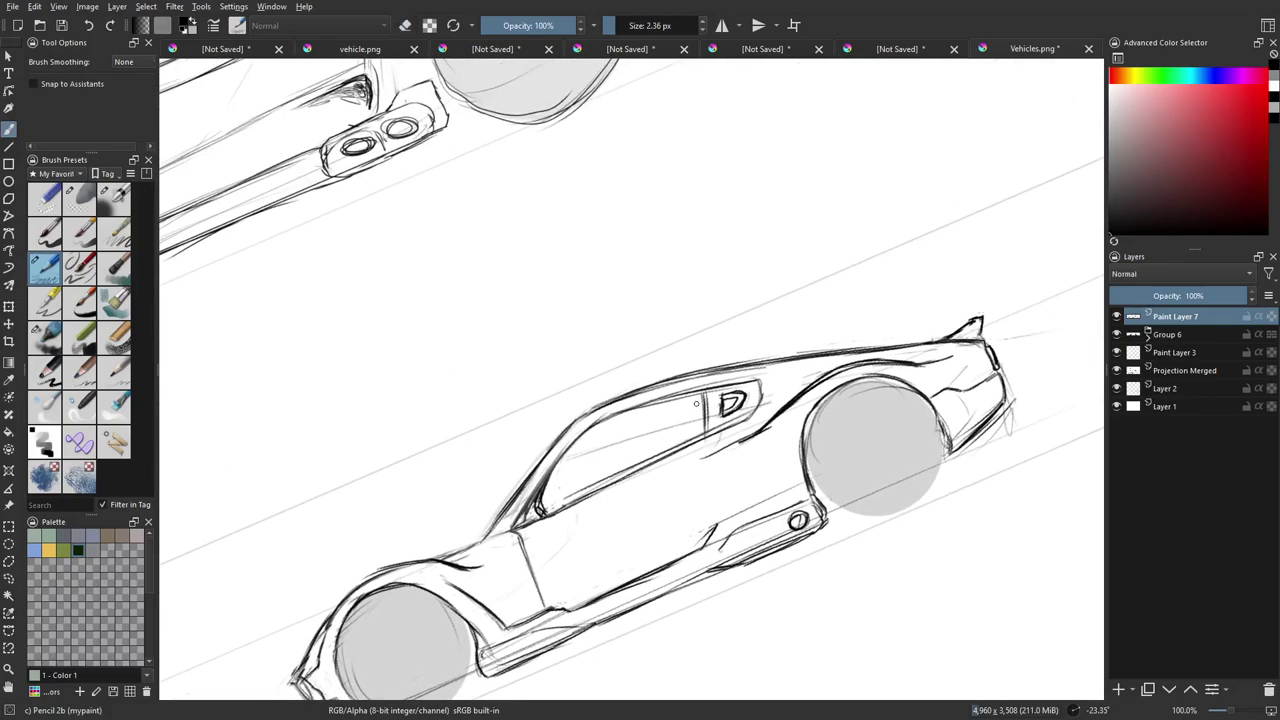
Thicken the side window's rear divider and draw the door's rear edge from the window down to the side skirt.
mouse_move(709, 394)
left_mouse_down()
mouse_move(728, 513)
mouse_move(708, 537)
mouse_move(714, 528)
left_mouse_up()
left_click_drag(715, 447, 727, 496)
left_click_drag(690, 540, 743, 424)
mouse_move(642, 492)
left_mouse_down()
mouse_move(650, 482)
mouse_move(628, 480)
left_mouse_up()
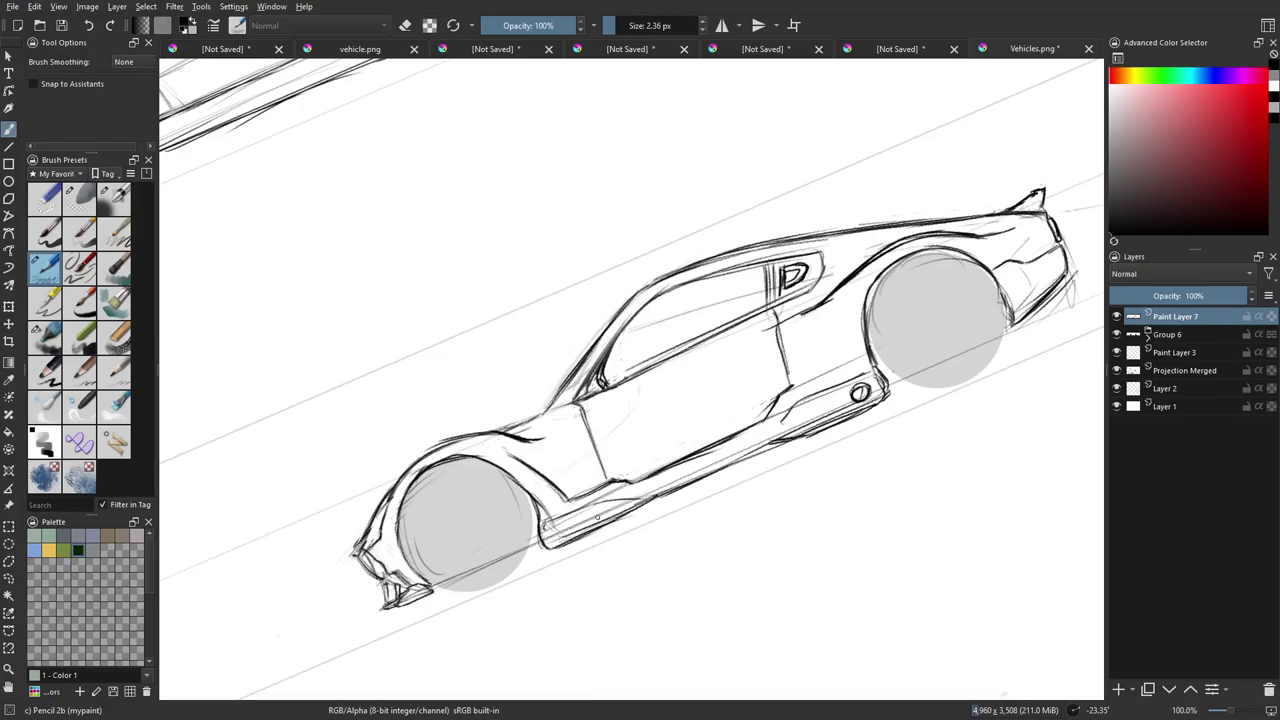
Erase the remaining end of the fender stroke so the front fender contour flows directly into the hood line.
left_click_drag(542, 457, 639, 446)
left_click_drag(606, 397, 549, 520)
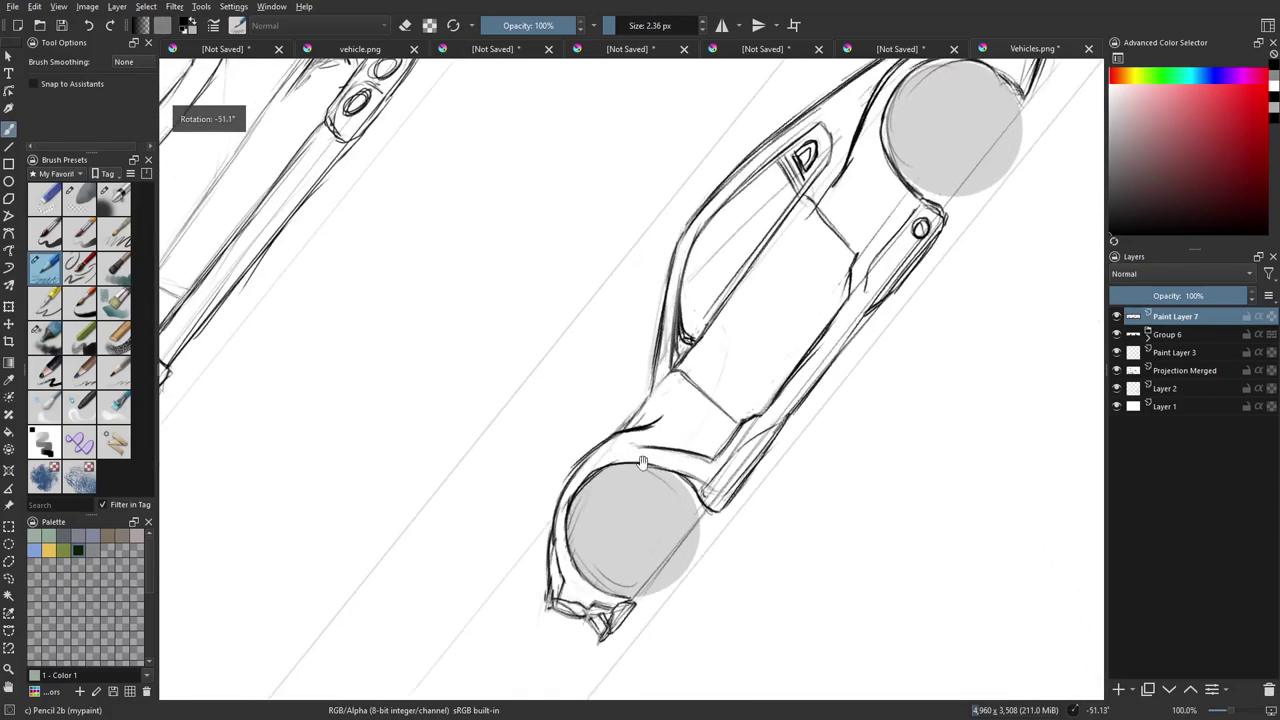
key("e")
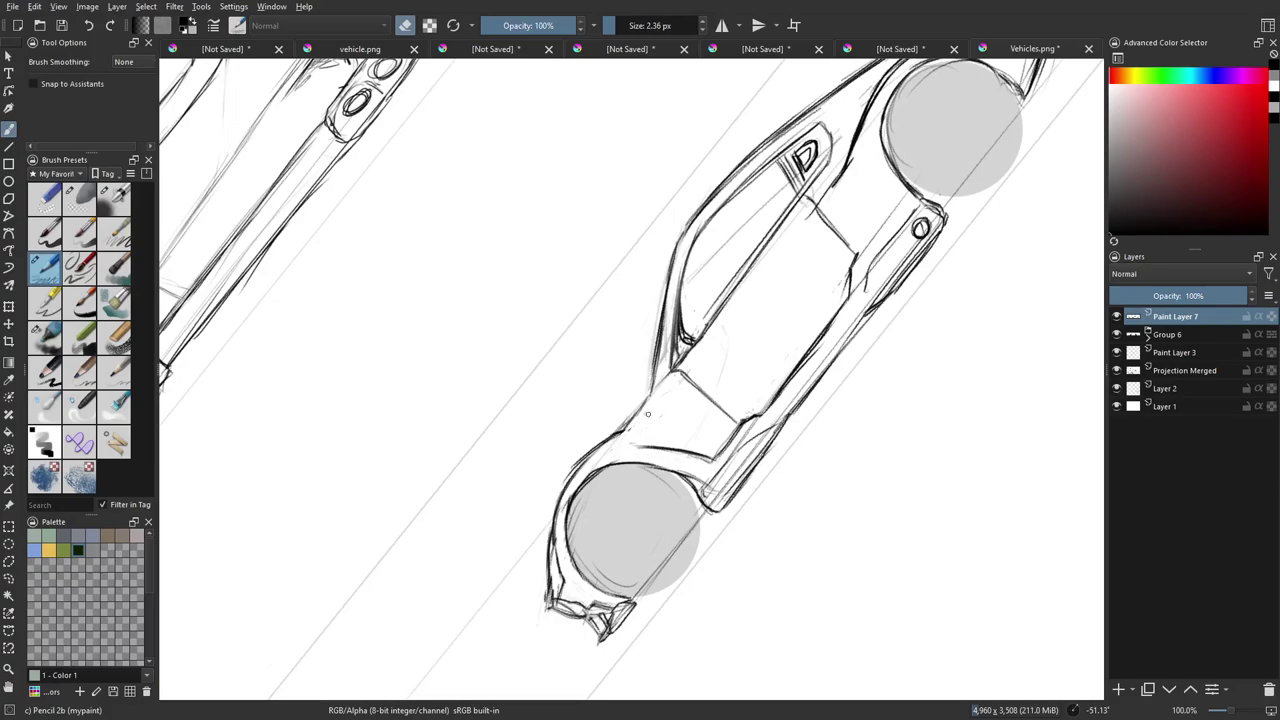
left_click_drag(615, 443, 646, 403)
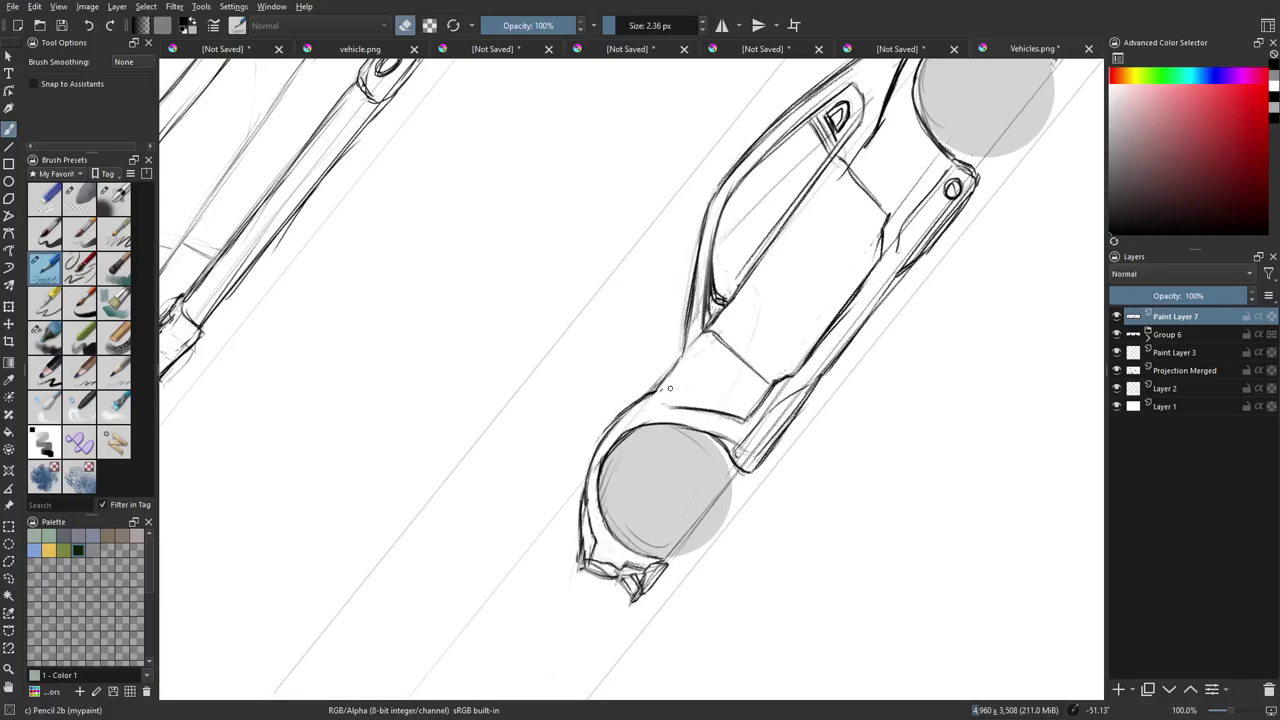
left_click_drag(673, 382, 656, 415)
key("e")
Lasso the nose and front wheel arch on Paint Layer 7, move them slightly forward, and clear the selection.
left_click_drag(765, 388, 724, 481)
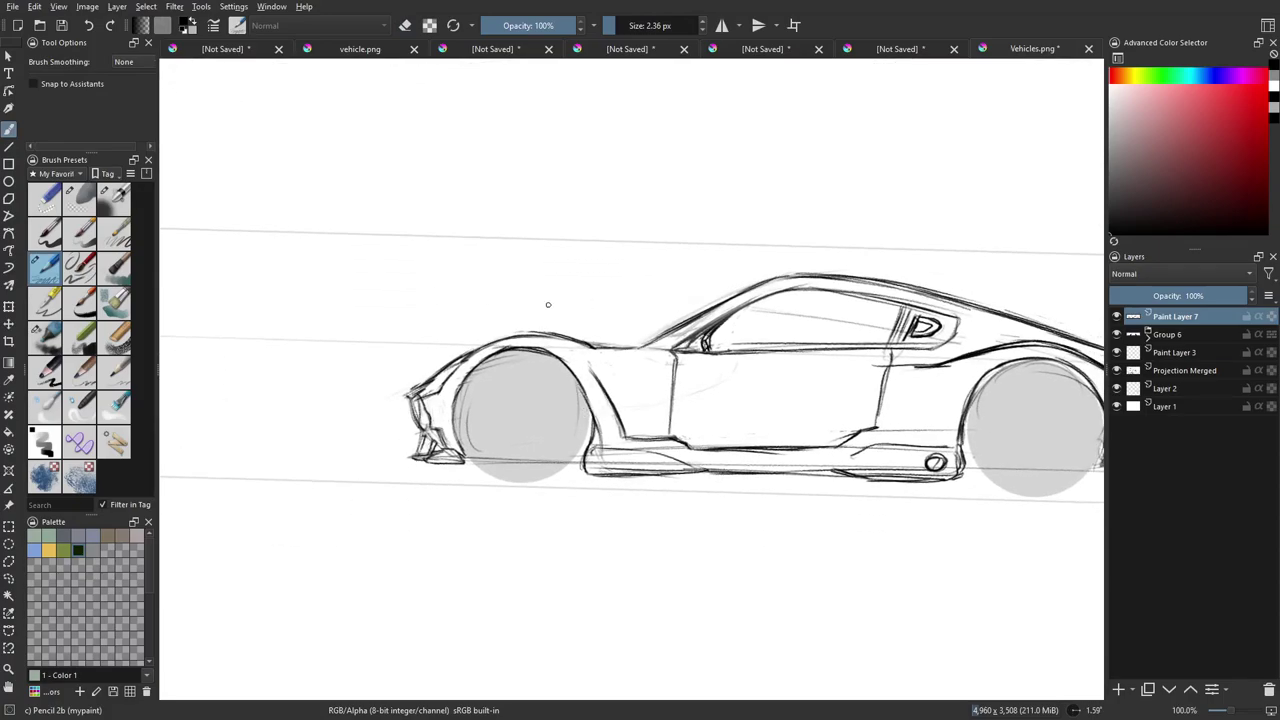
key("l")
mouse_move(496, 307)
left_mouse_down()
mouse_move(411, 334)
mouse_move(363, 389)
mouse_move(366, 439)
mouse_move(408, 486)
mouse_move(577, 507)
mouse_move(608, 492)
mouse_move(631, 412)
mouse_move(592, 341)
mouse_move(553, 309)
mouse_move(480, 300)
left_mouse_up()
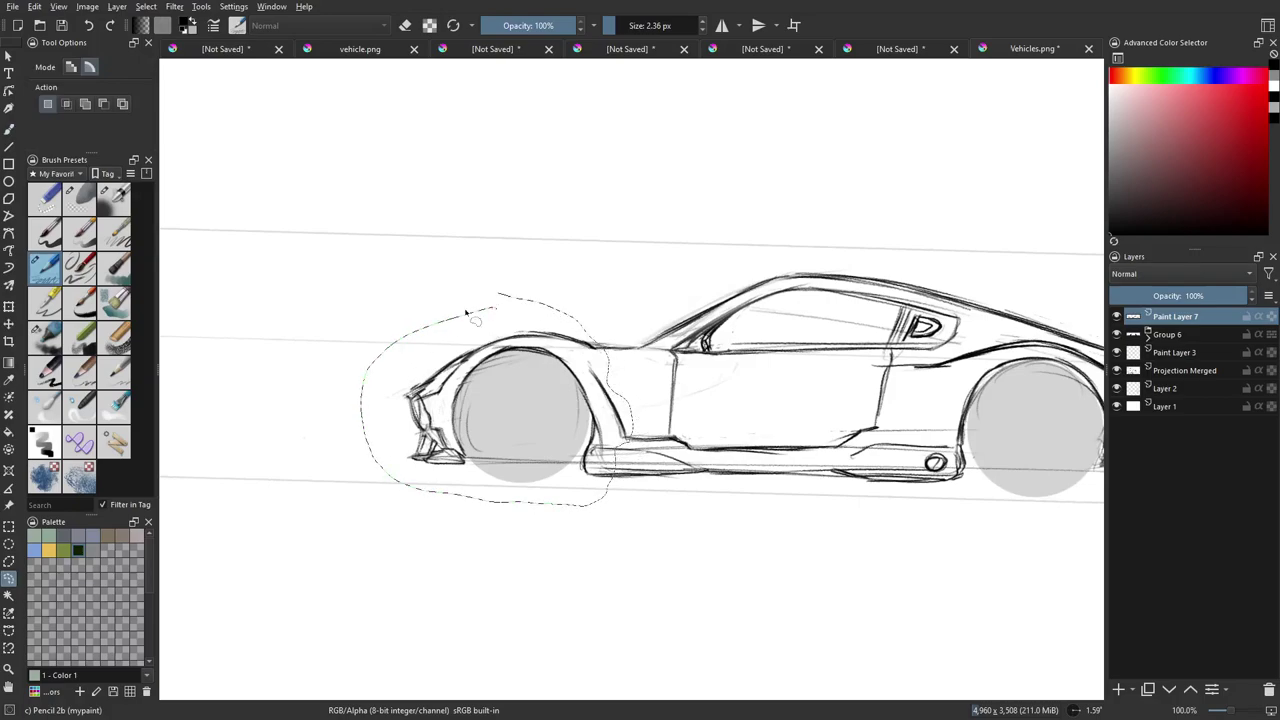
mouse_move(671, 417)
left_mouse_down()
mouse_move(596, 398)
mouse_move(530, 413)
mouse_move(556, 413)
left_mouse_up()
key("t")
key("ctrl+shift+a")
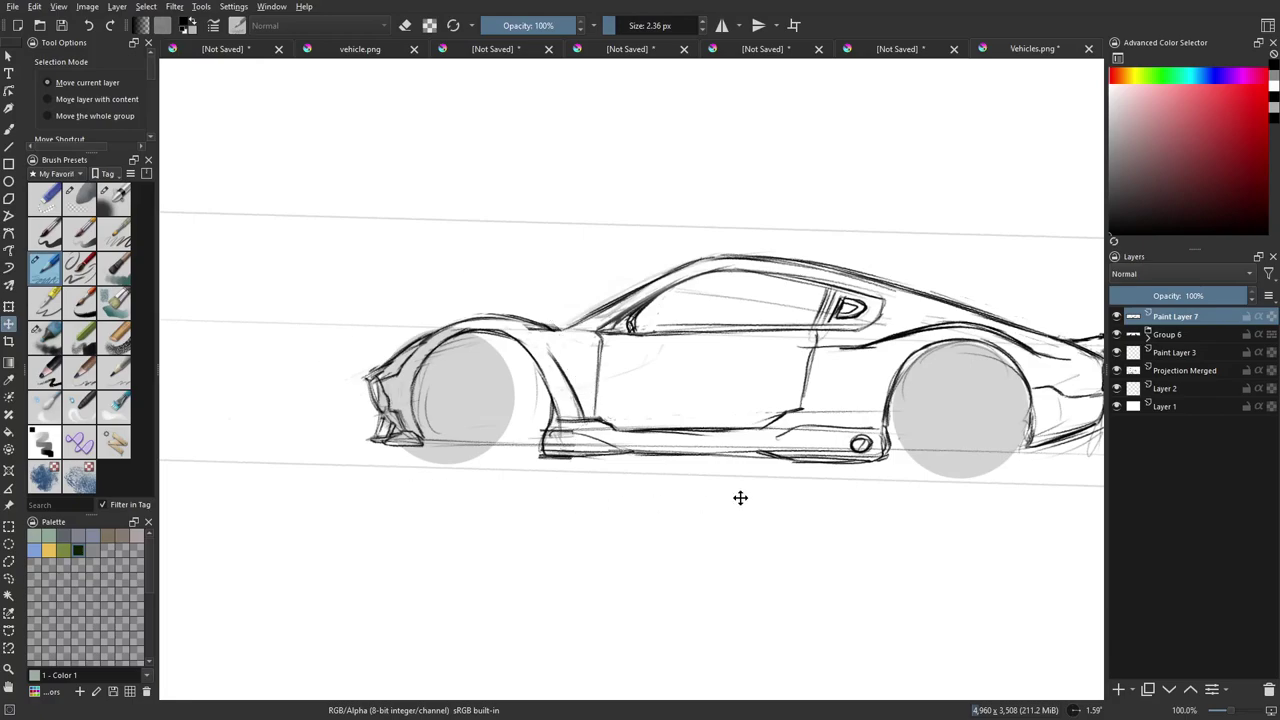
Move the front wheel disc on Paint Layer 5 in Group 6 back so it fits inside the front wheel arch.
left_click(1178, 354)
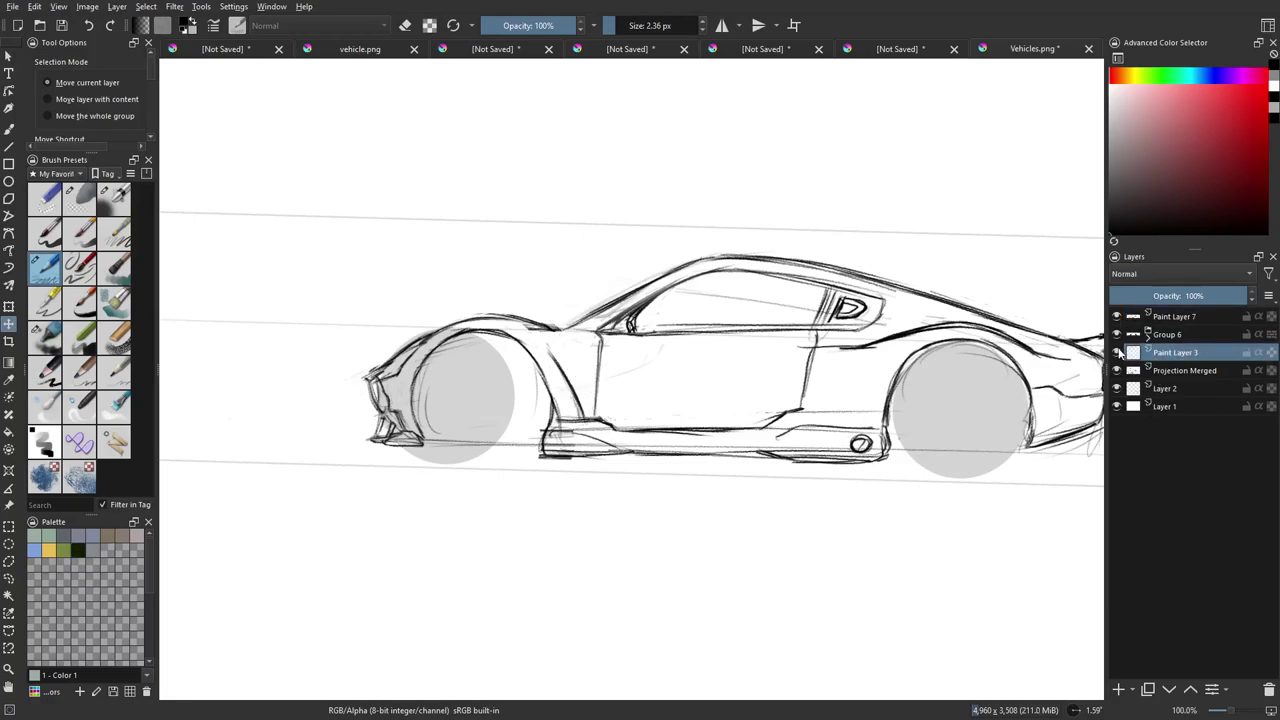
left_click(1149, 340)
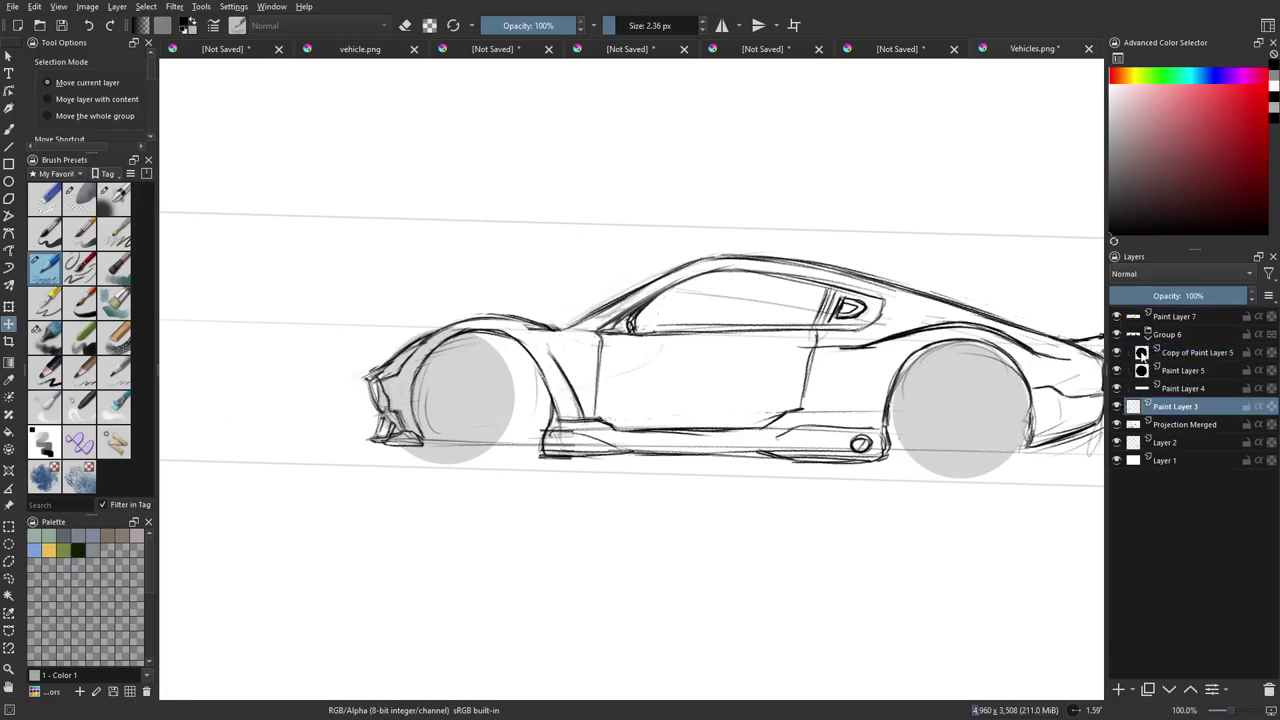
left_click(1143, 354)
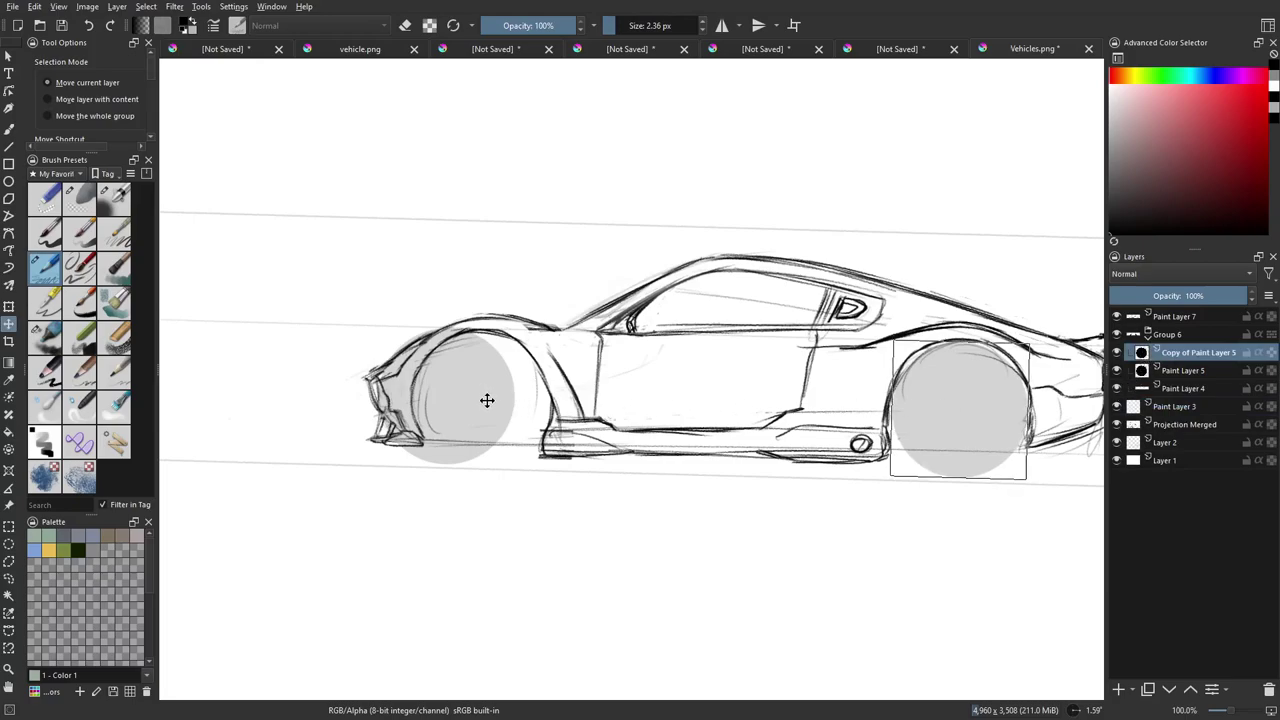
left_click(1172, 372)
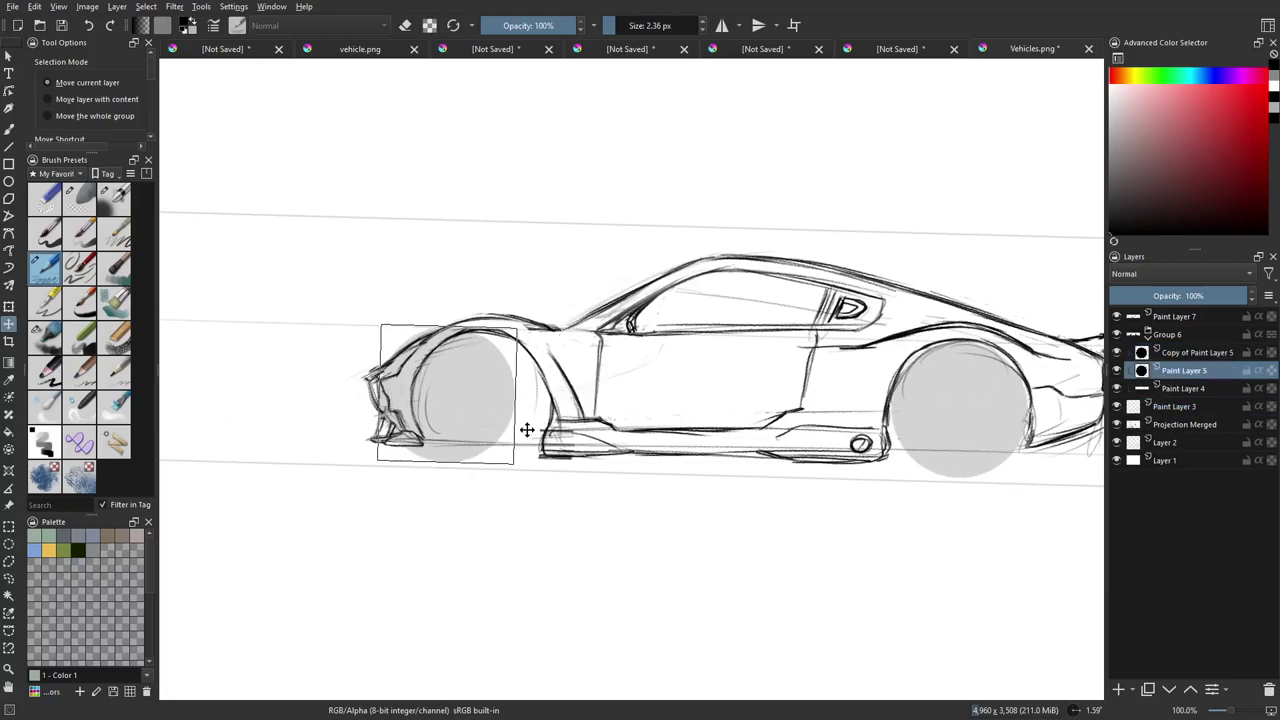
left_click_drag(476, 417, 511, 428)
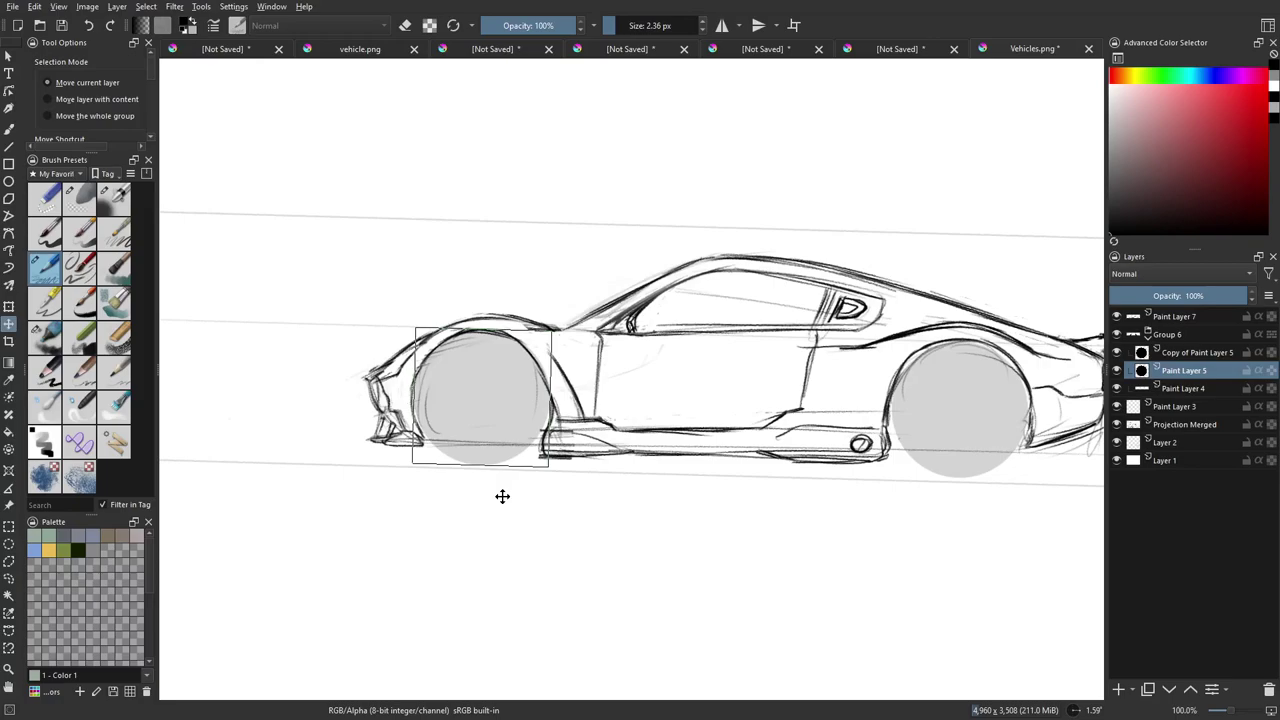
key("Return")
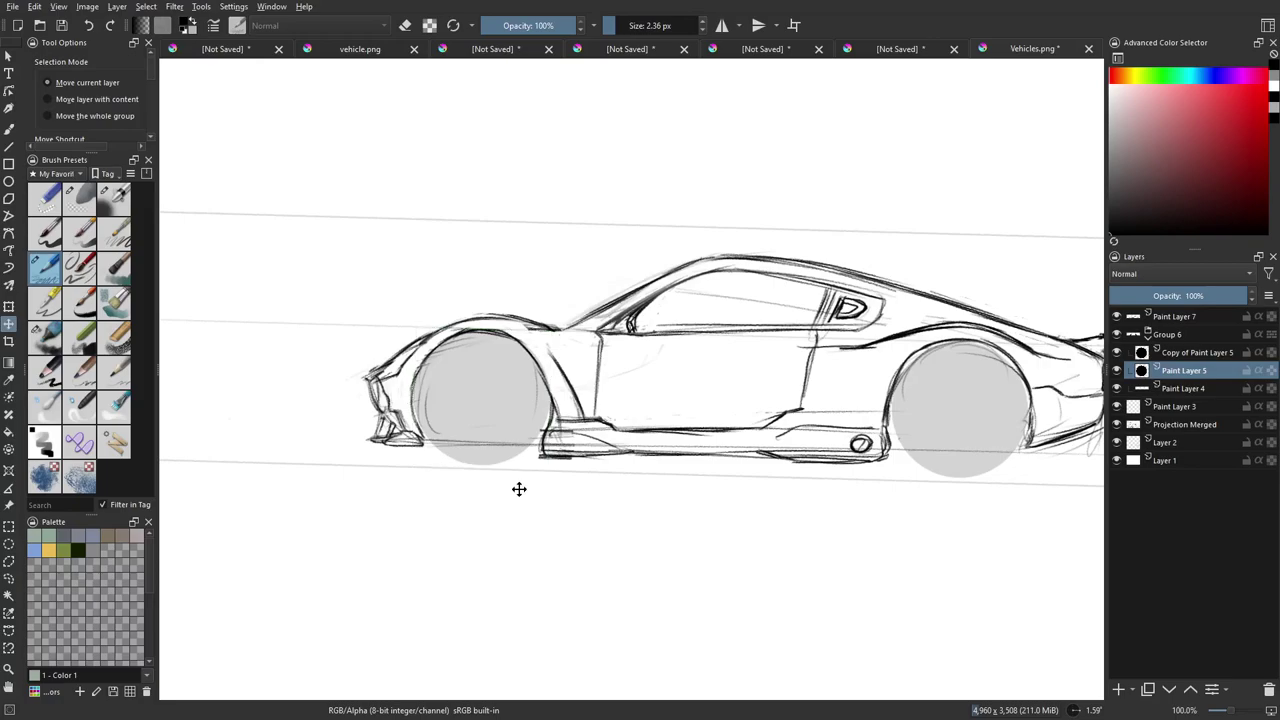
On Paint Layer 7, lighten stray strokes around the side window and front fender with the soft eraser at about 27 px.
key("b")
left_click(1171, 320)
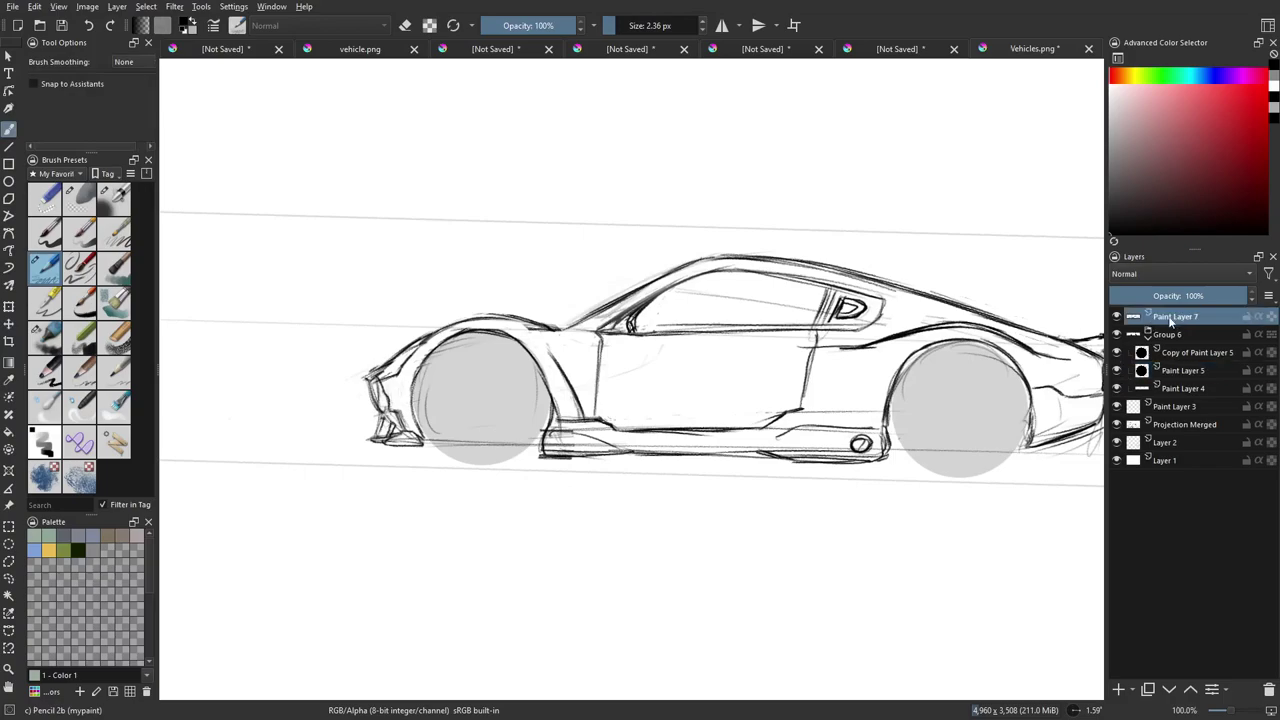
left_click_drag(493, 401, 581, 387)
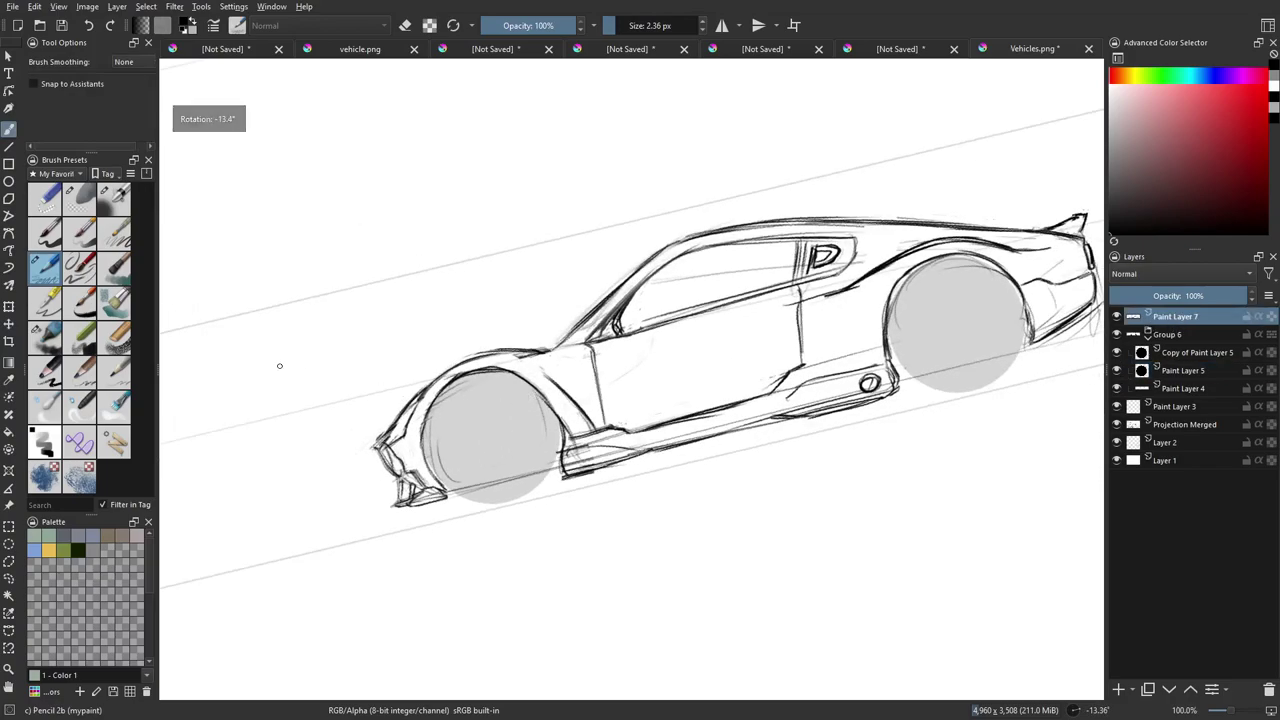
left_click(80, 198)
mouse_move(693, 352)
left_mouse_down("shift")
mouse_move(642, 357)
mouse_move(659, 361)
left_mouse_up("shift")
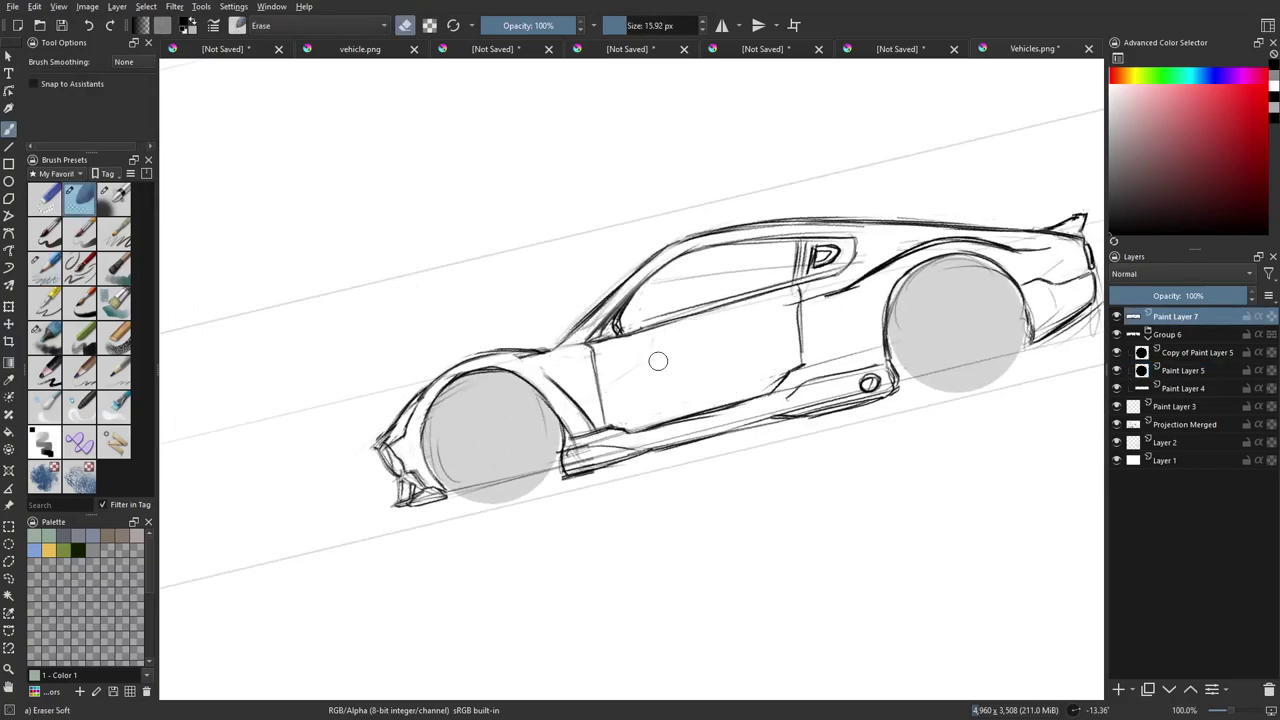
mouse_move(661, 286)
left_mouse_down()
mouse_move(786, 267)
mouse_move(777, 272)
left_mouse_up()
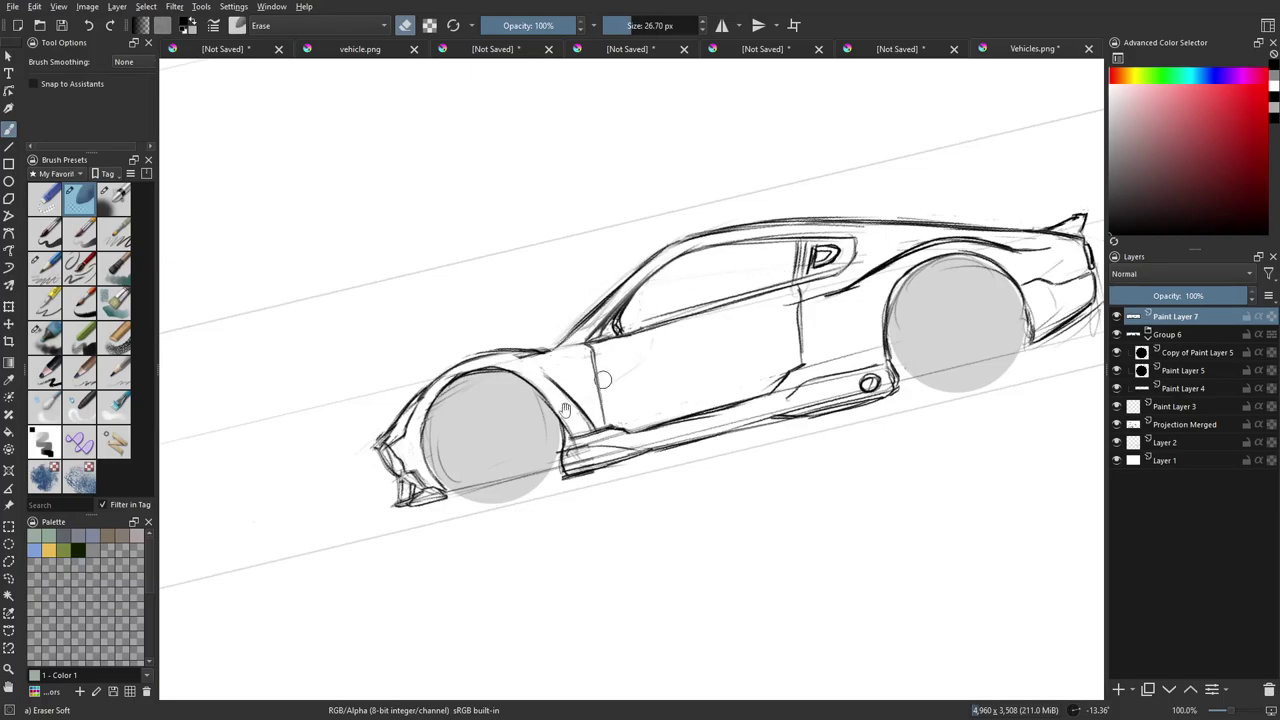
left_click_drag(565, 411, 602, 407)
left_click_drag(507, 346, 582, 340)
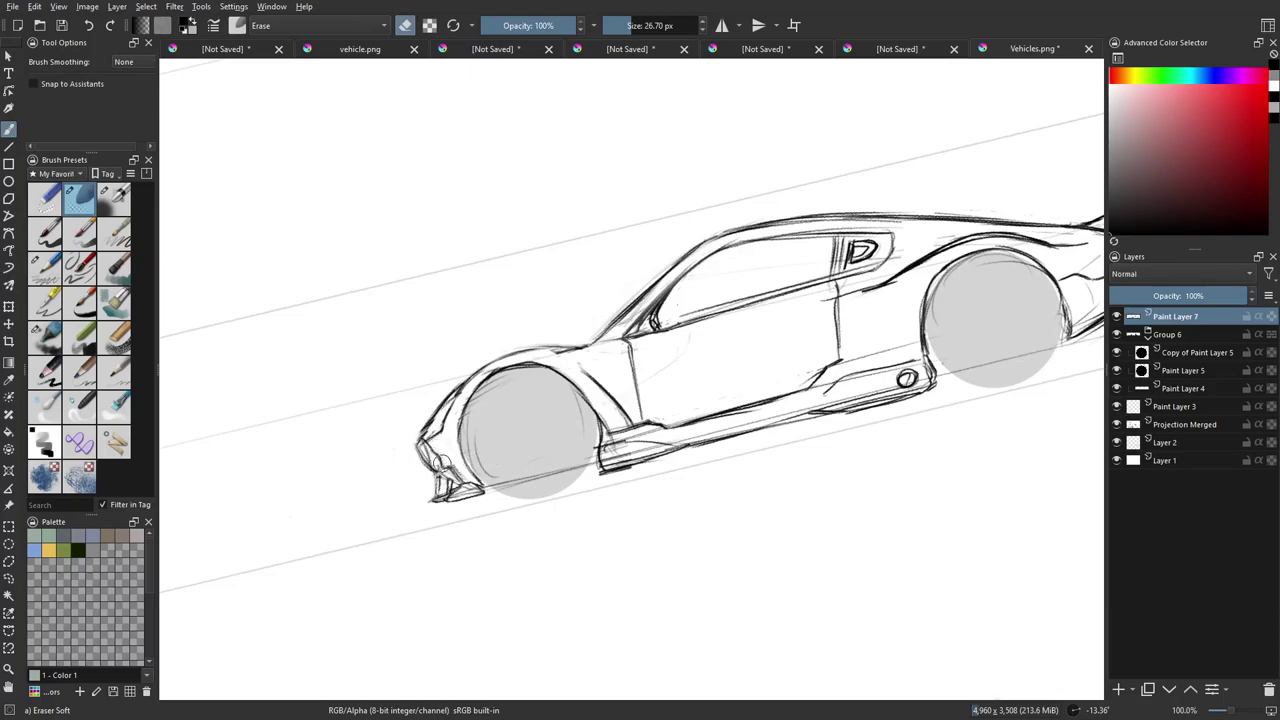
Soften the heavy haunch line above the rear wheel and fade the loose strokes around the tail with the eraser.
left_click_drag(530, 446, 460, 453)
left_click_drag(706, 338, 559, 409)
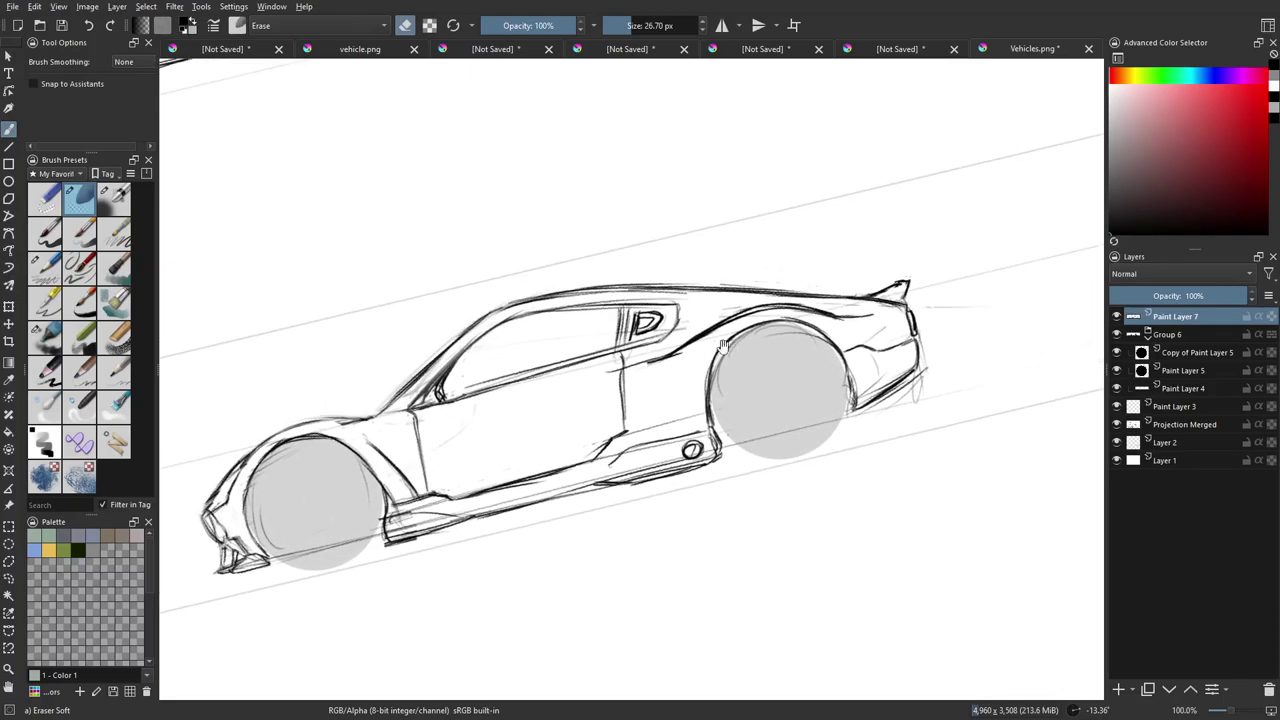
left_click_drag(867, 337, 770, 382)
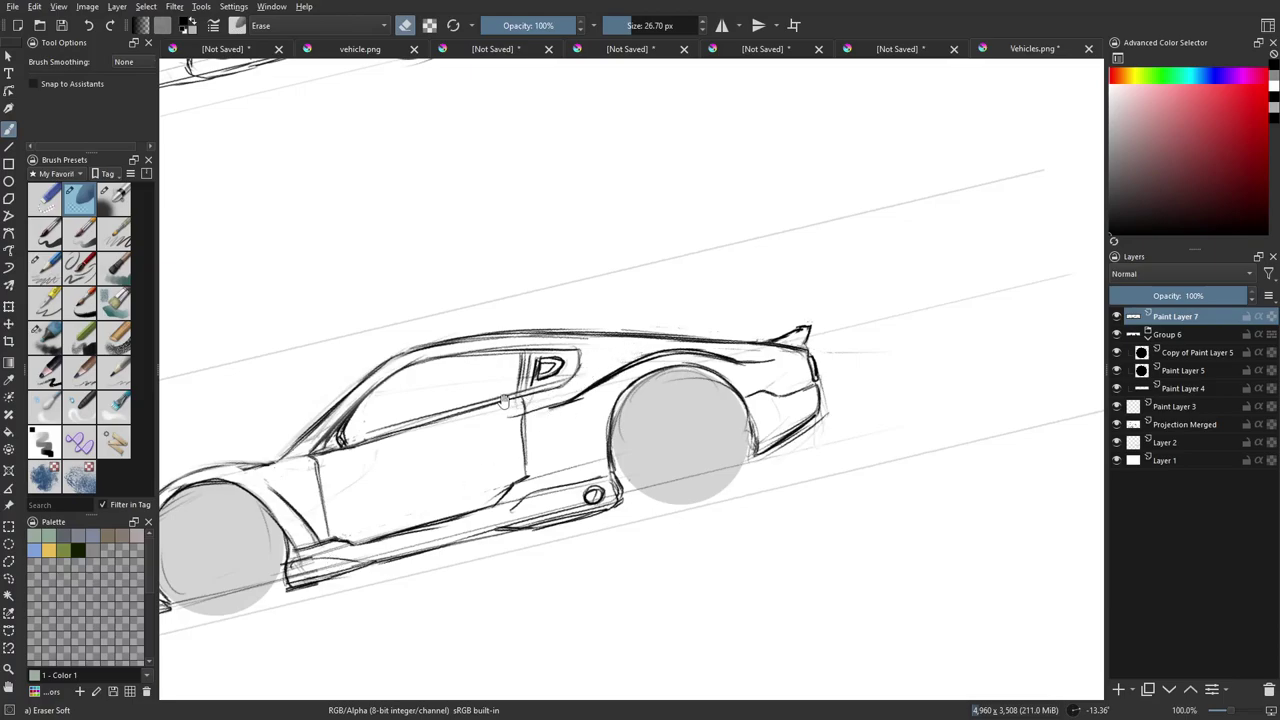
left_click_drag(530, 428, 643, 398)
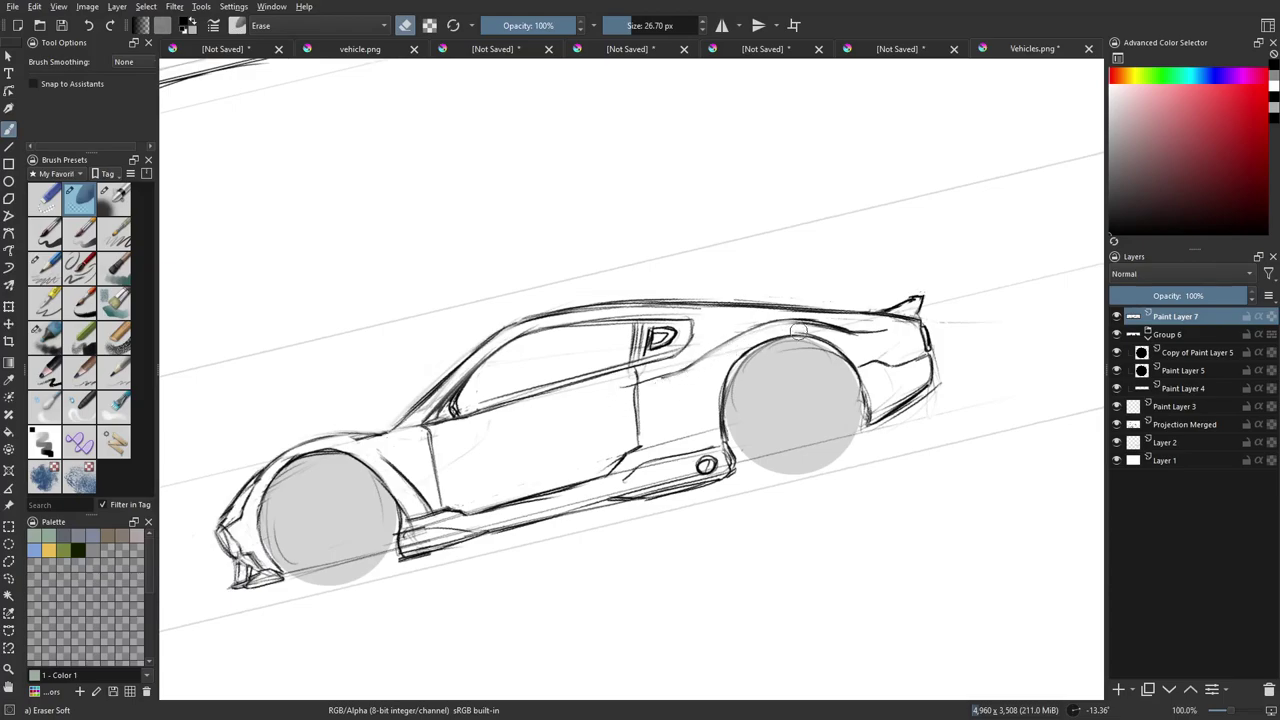
left_click_drag(824, 330, 861, 341)
left_click_drag(988, 321, 934, 326)
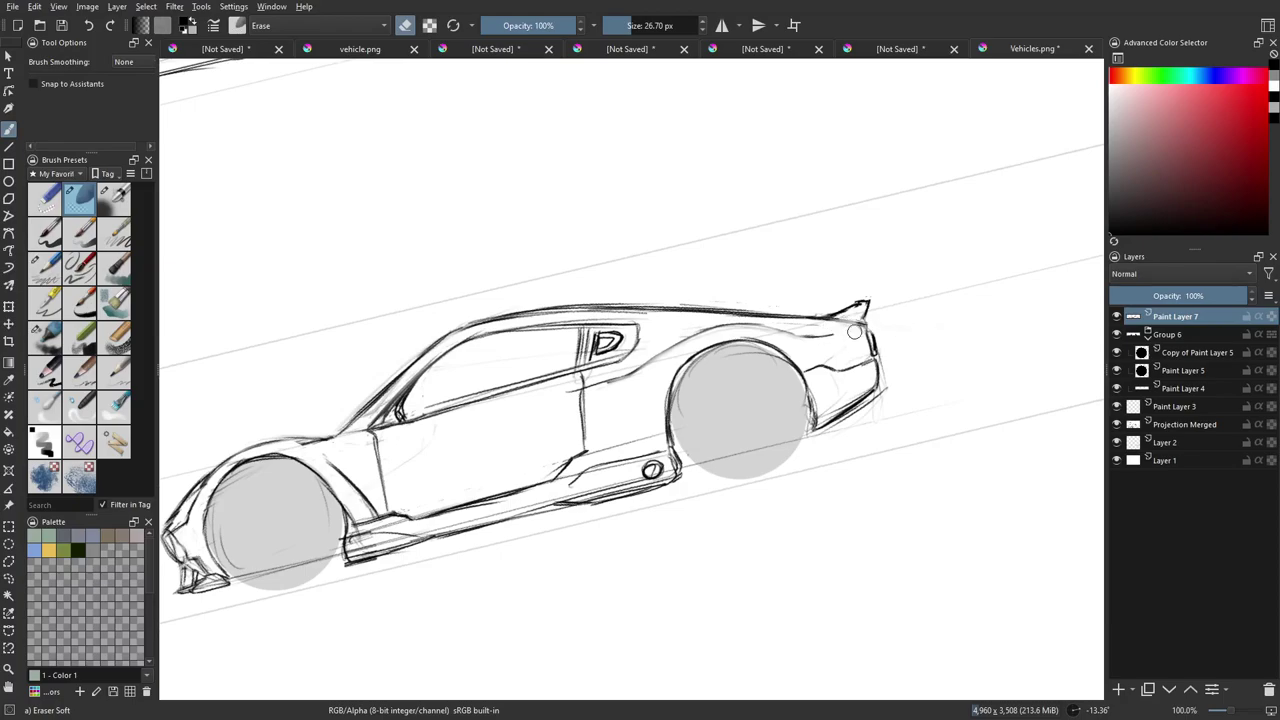
Lighten the overlapping strokes along the side skirt and in the fender area behind the front wheel.
left_click_drag(729, 447, 794, 390)
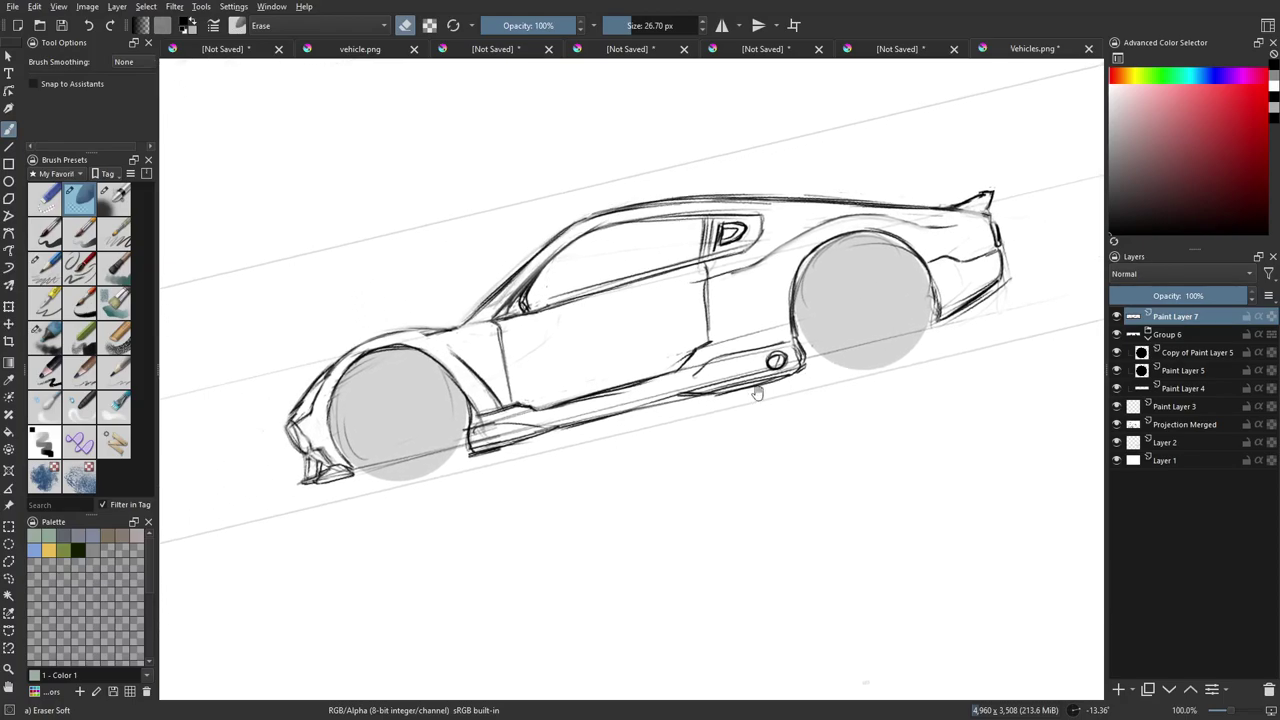
left_click_drag(604, 459, 600, 457)
mouse_move(523, 445)
left_mouse_down()
mouse_move(556, 449)
mouse_move(547, 435)
mouse_move(568, 416)
mouse_move(684, 389)
left_mouse_up()
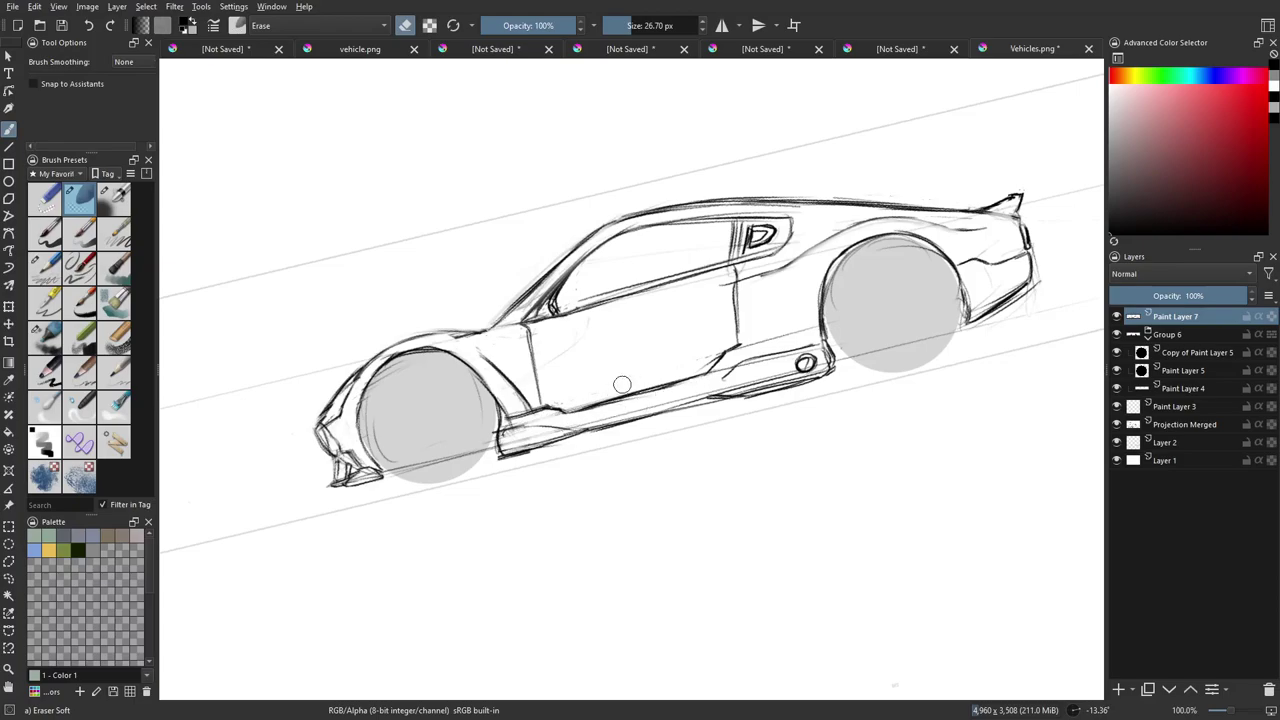
mouse_move(491, 363)
left_mouse_down()
mouse_move(526, 402)
mouse_move(484, 357)
left_mouse_up()
left_click_drag(519, 366, 609, 389)
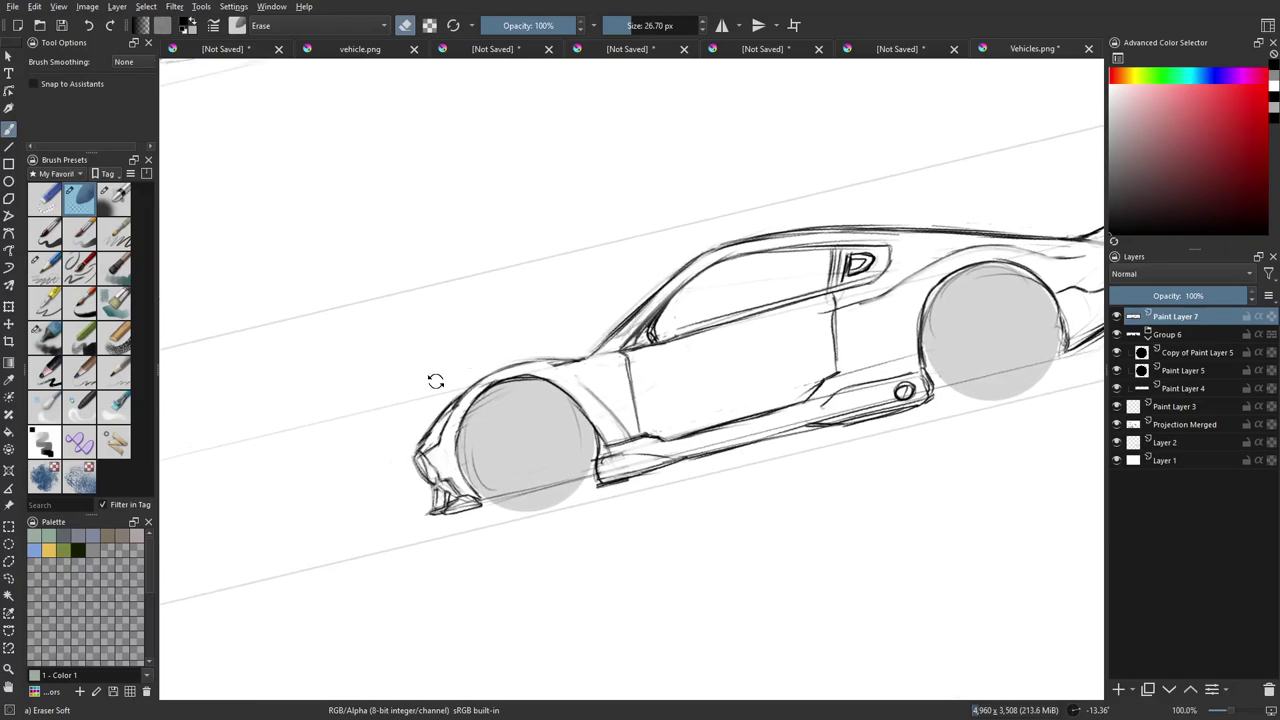
Fade the front fender's outer contour over the wheel with the soft eraser.
mouse_move(435, 379)
left_mouse_down("shift")
mouse_move(475, 498)
mouse_move(522, 493)
left_mouse_up("shift")
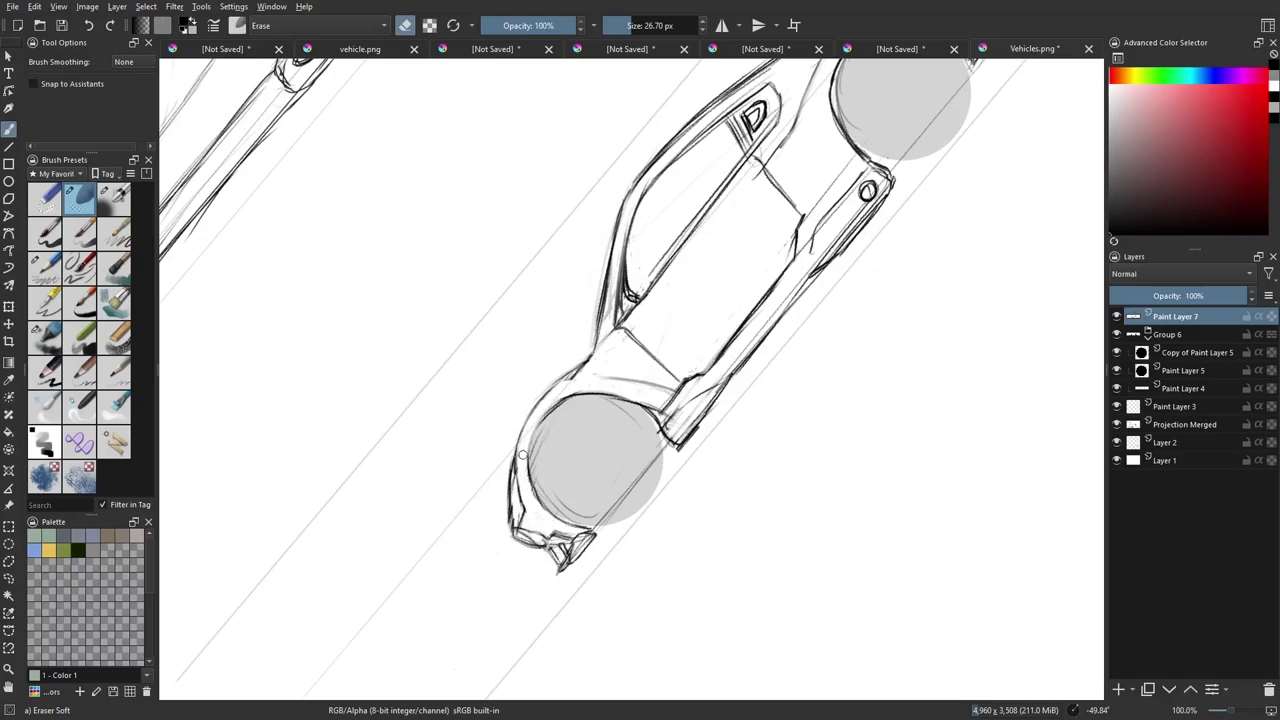
left_click_drag(580, 435, 589, 408)
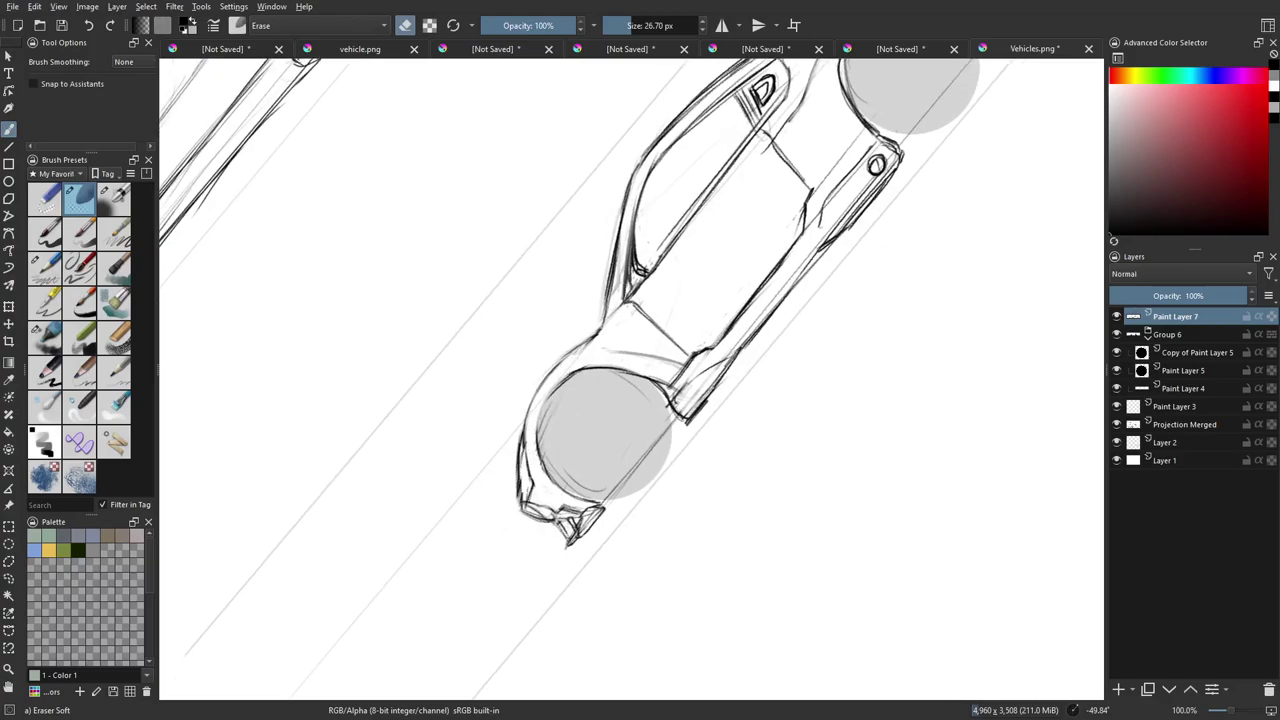
left_click(55, 284)
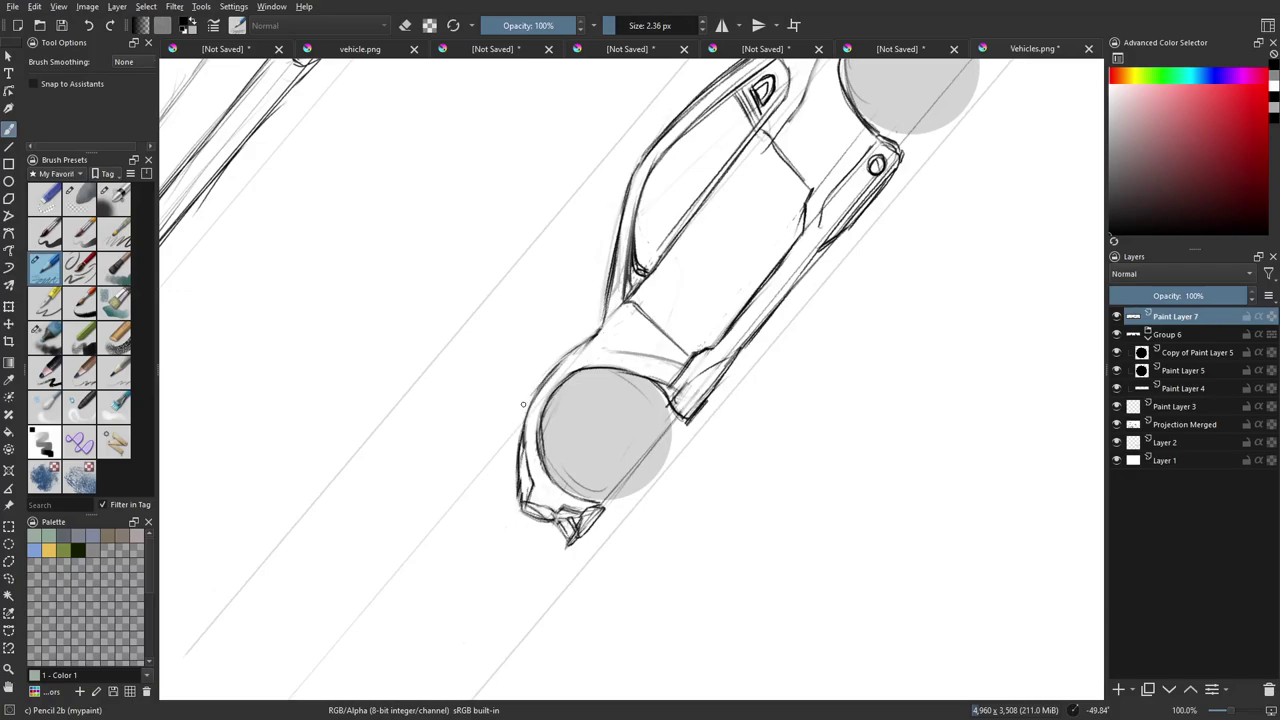
key("e")
left_click(82, 201)
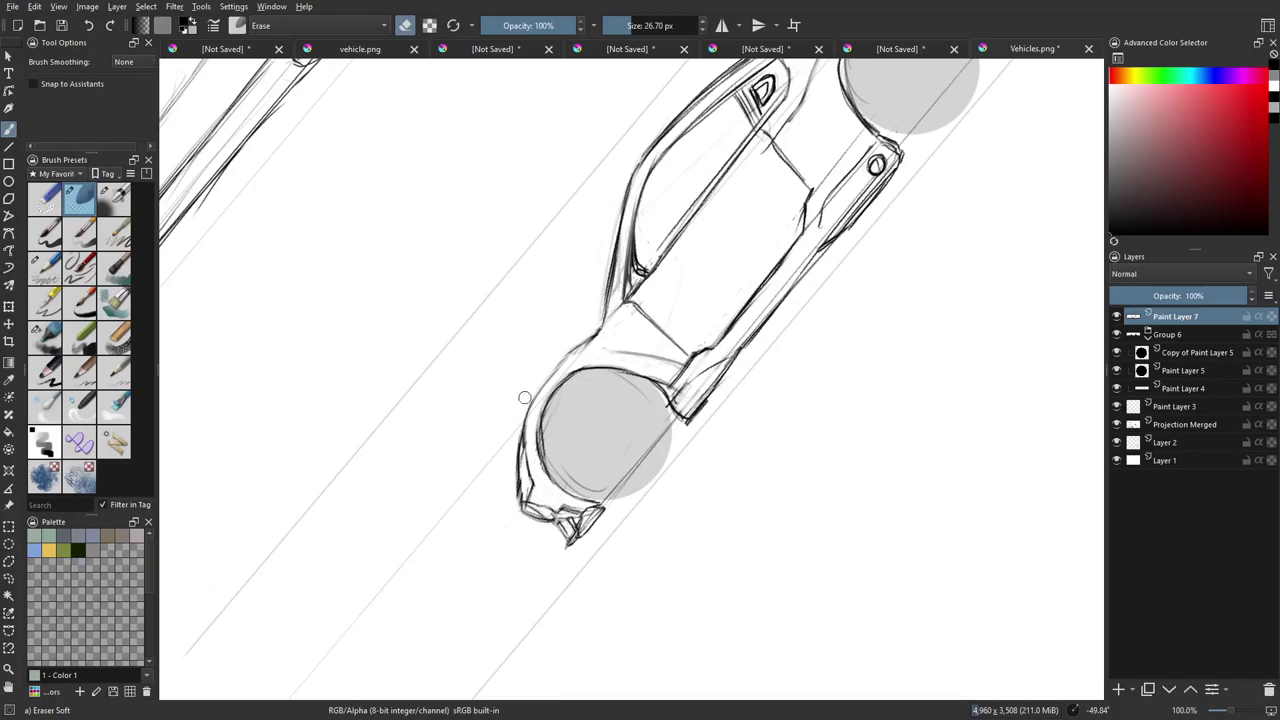
Clean up and redraw the front fender contour from the nose to the hood using the 2.36 px Pencil 2b brush.
left_click(45, 268)
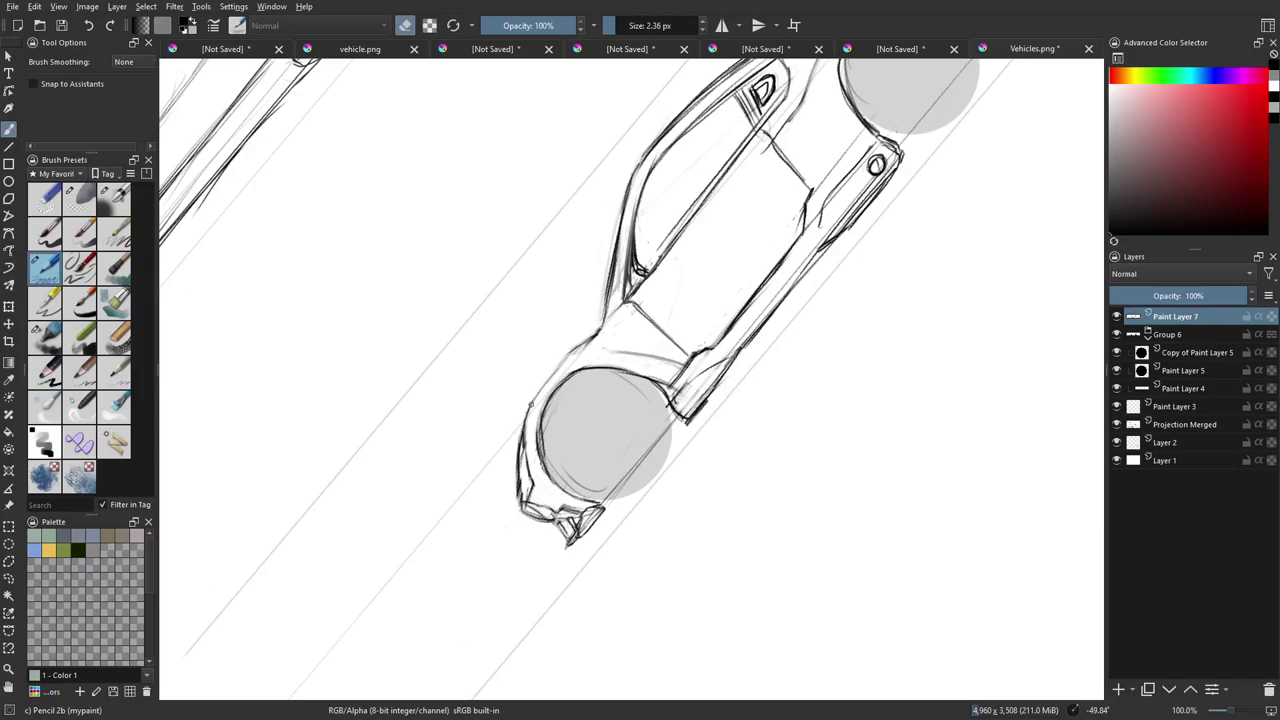
key("e")
left_click_drag(536, 380, 578, 440)
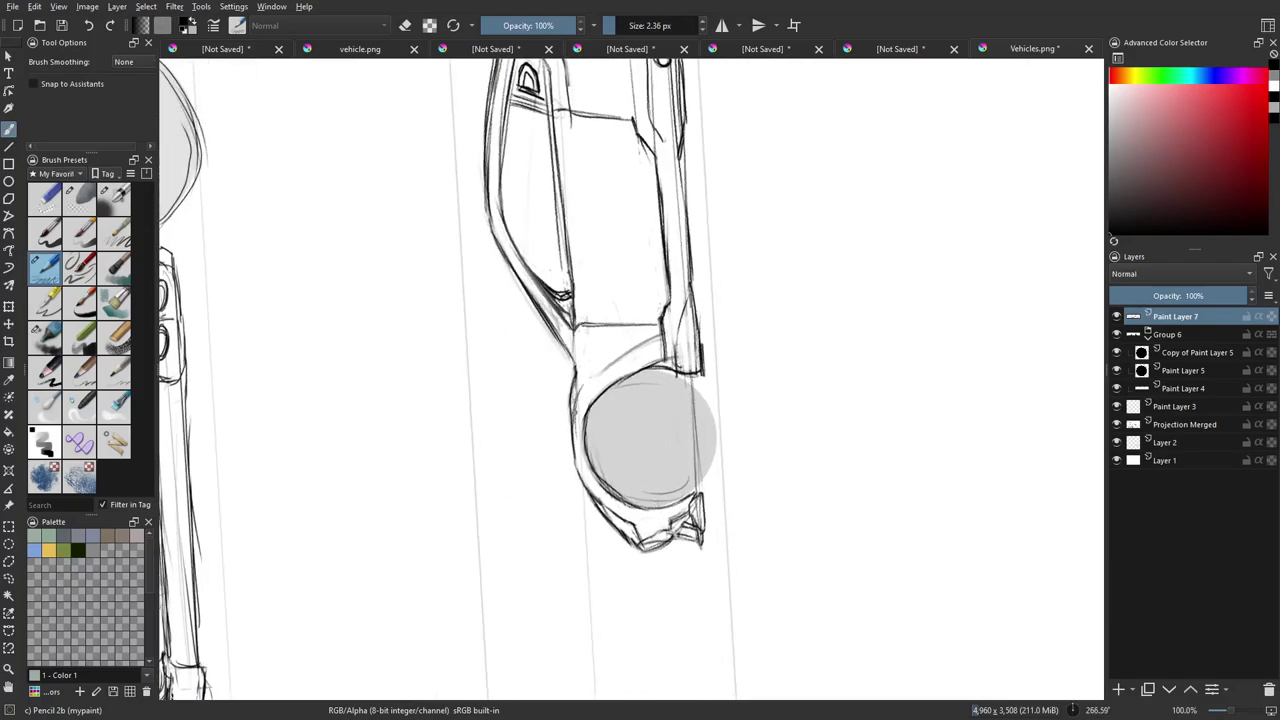
left_click_drag(849, 374, 593, 389)
left_click_drag(480, 376, 475, 427)
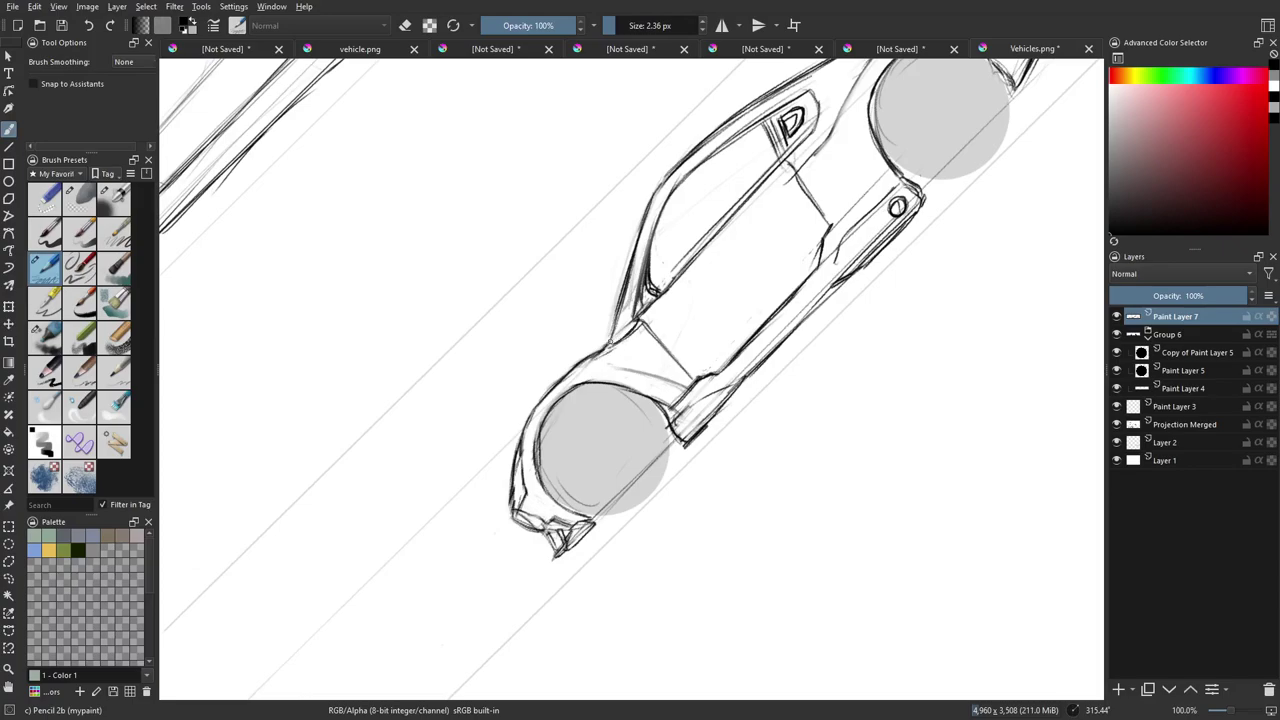
left_click_drag(848, 365, 686, 490)
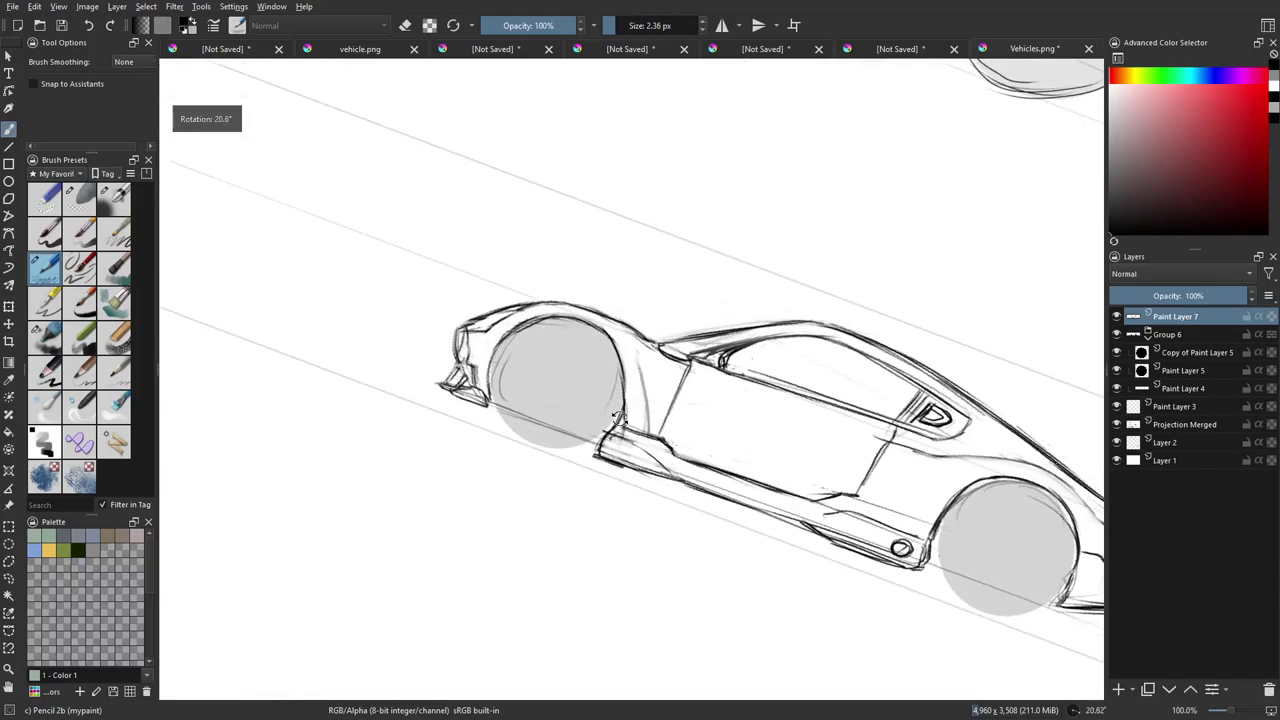
left_click_drag(491, 423, 423, 431)
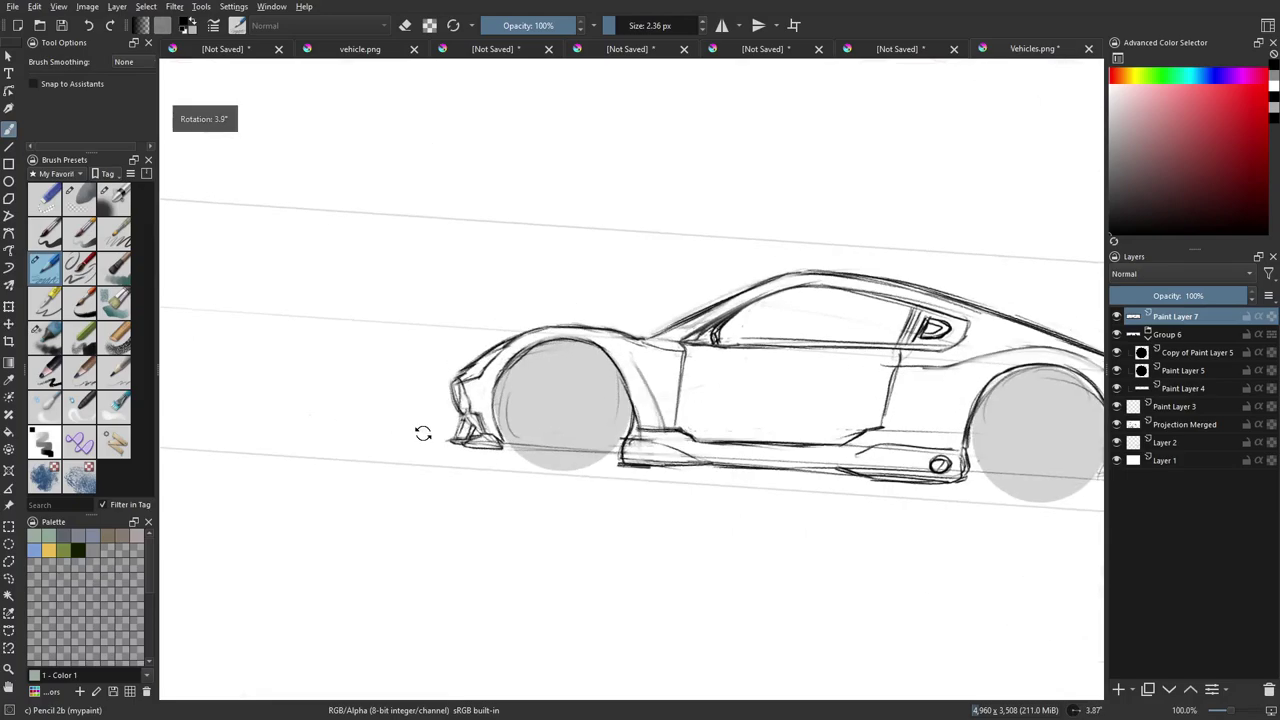
Draw a crease line across the upper door, just below and parallel to the side window's lower edge.
left_click_drag(678, 358, 633, 374)
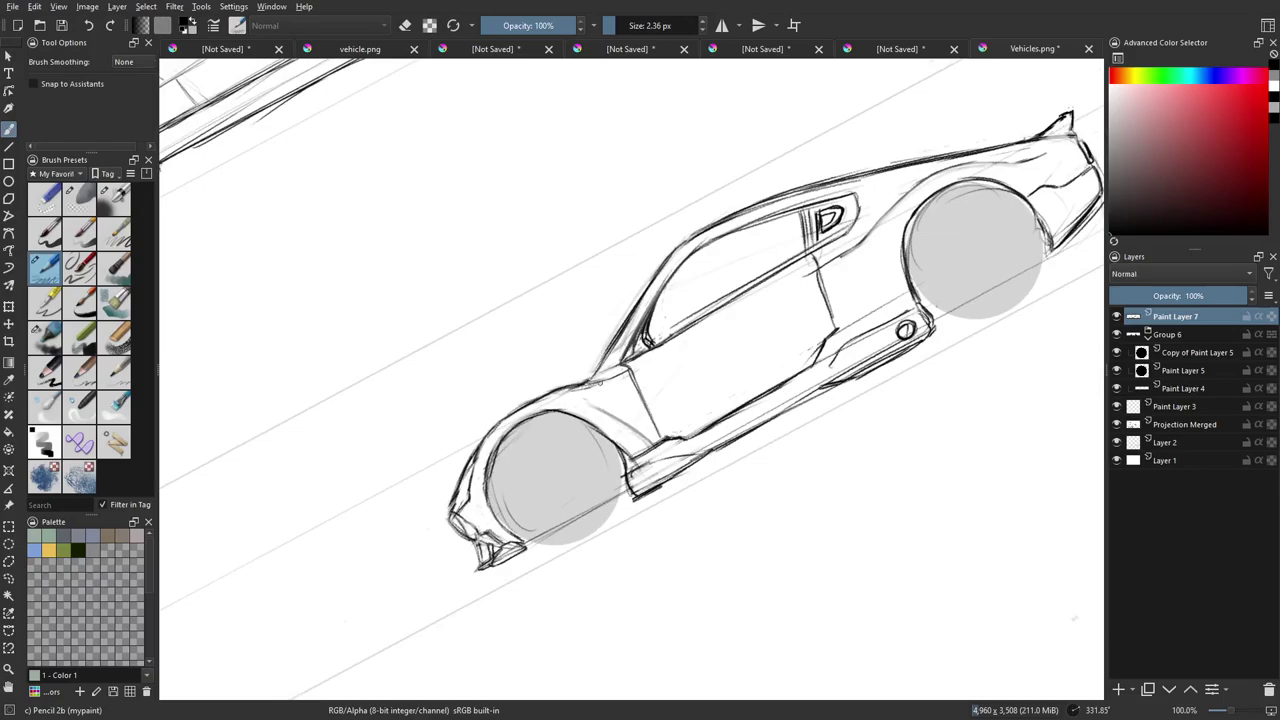
left_click_drag(634, 366, 745, 312)
left_click_drag(668, 350, 774, 298)
Refine the curved fender line between the front wheel arch and the door by alternating pencil and erase strokes.
key("e")
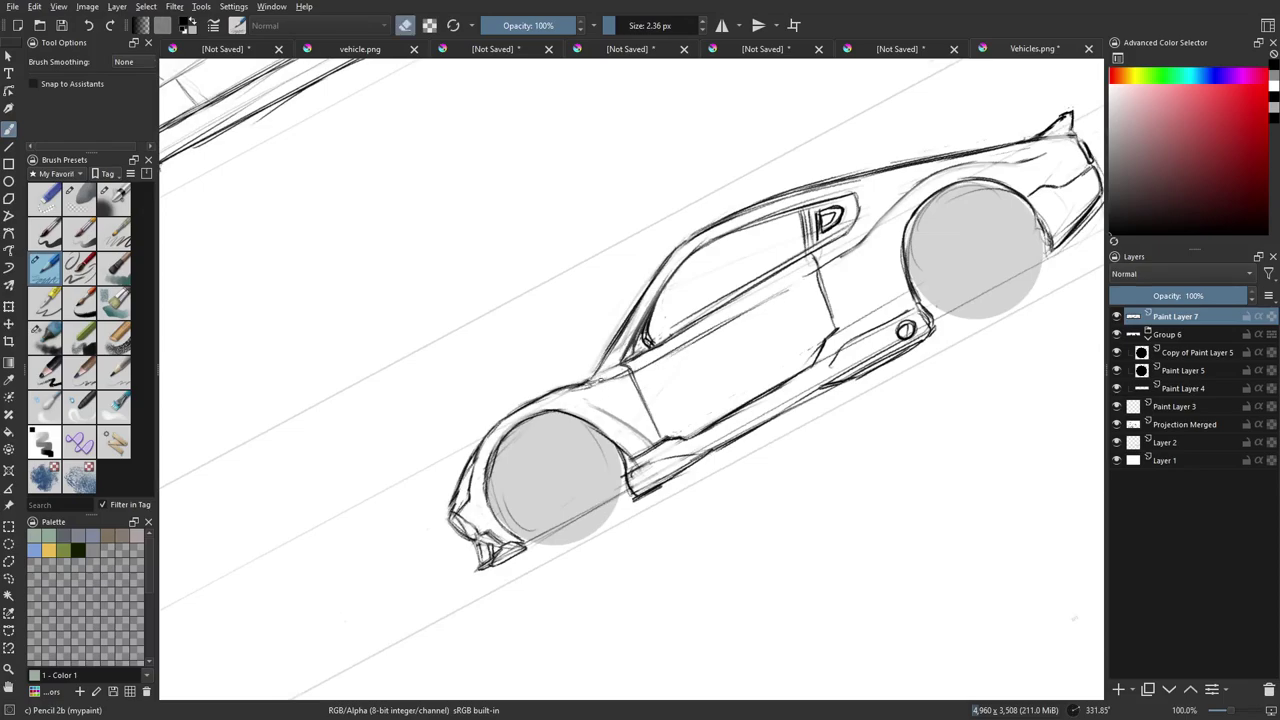
mouse_move(590, 388)
left_mouse_down()
mouse_move(440, 608)
mouse_move(549, 517)
left_mouse_up()
key("e")
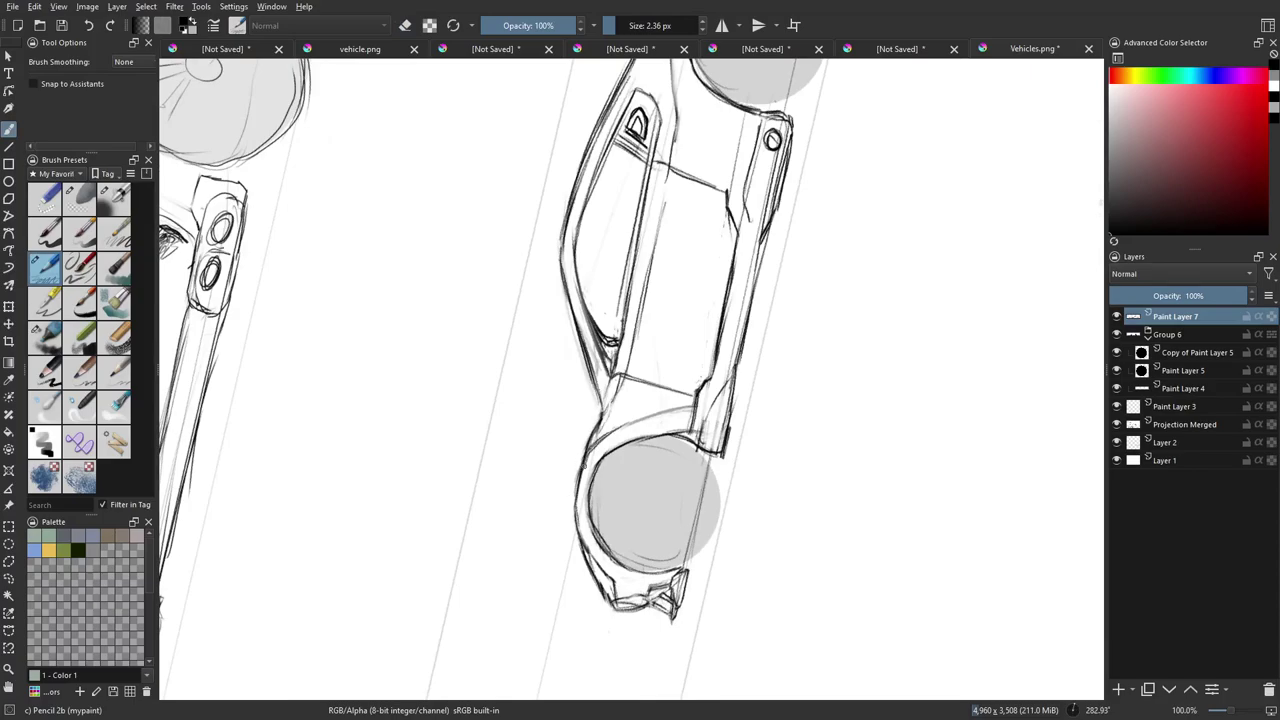
key("e")
key("e")
left_click_drag(886, 380, 643, 523)
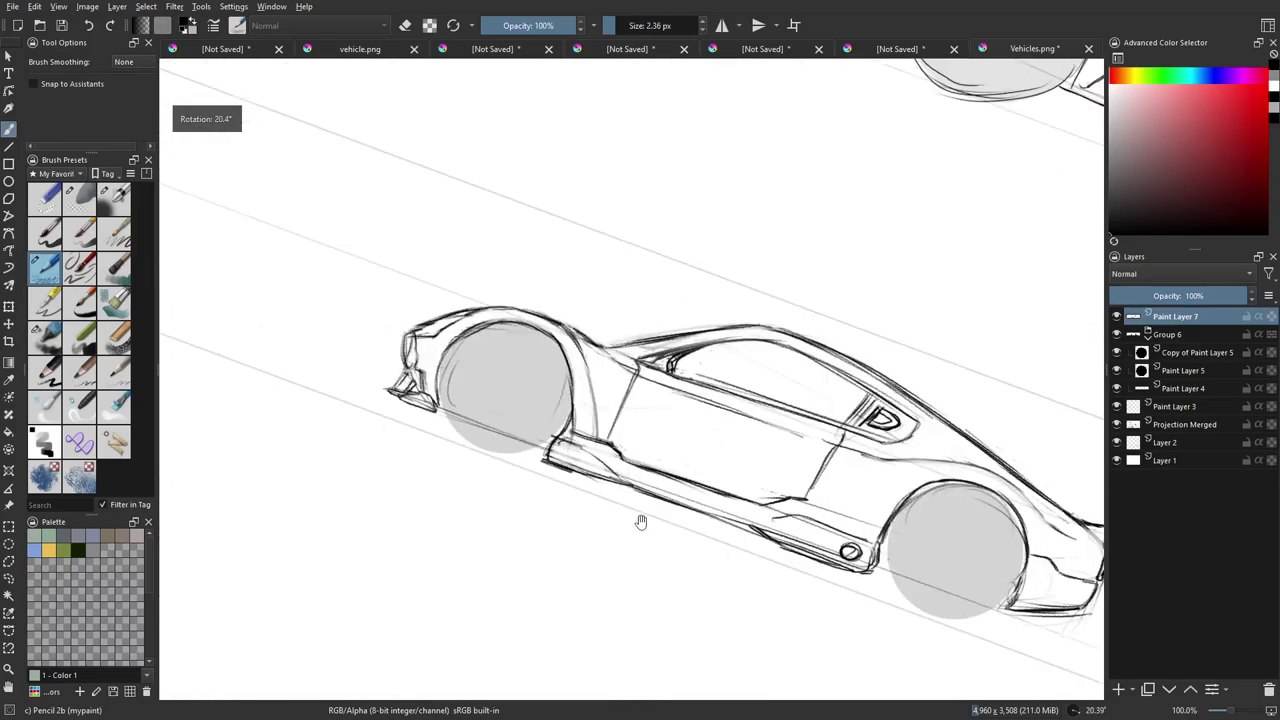
Erase the messy strokes where the side skirt's front end meets the front wheel arch and redraw them cleanly.
key("e")
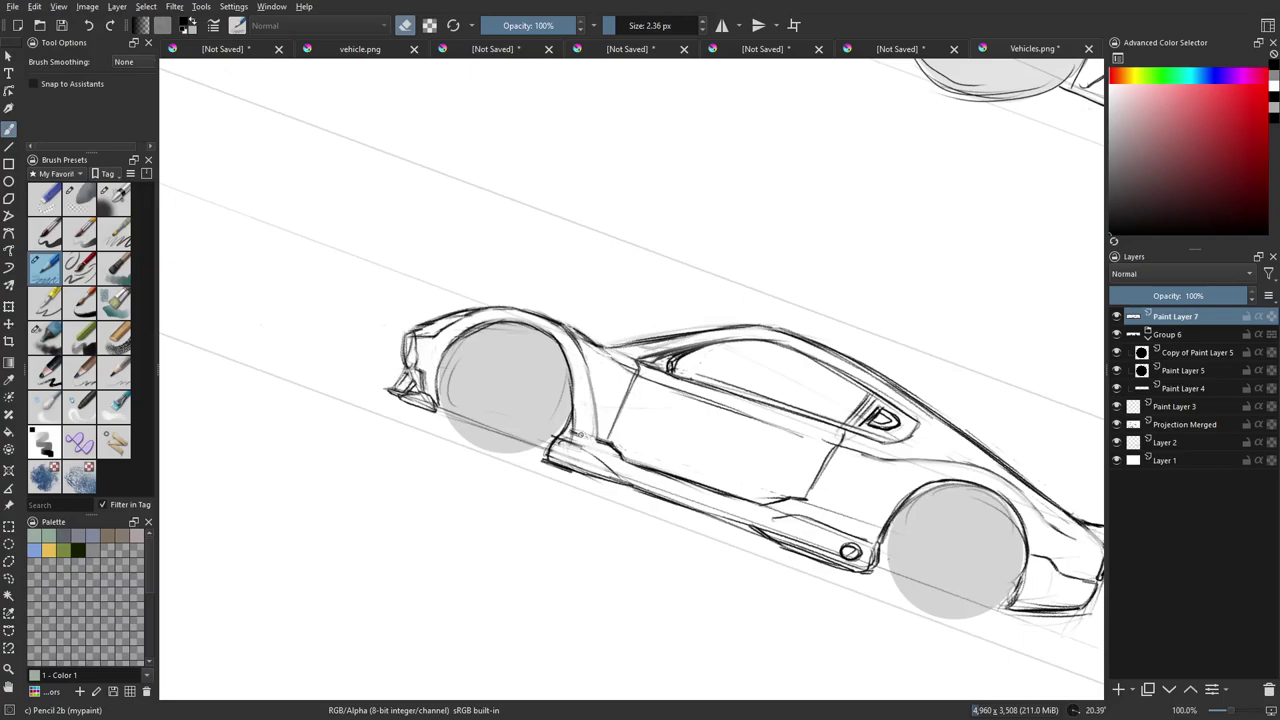
left_click_drag(429, 411, 439, 641)
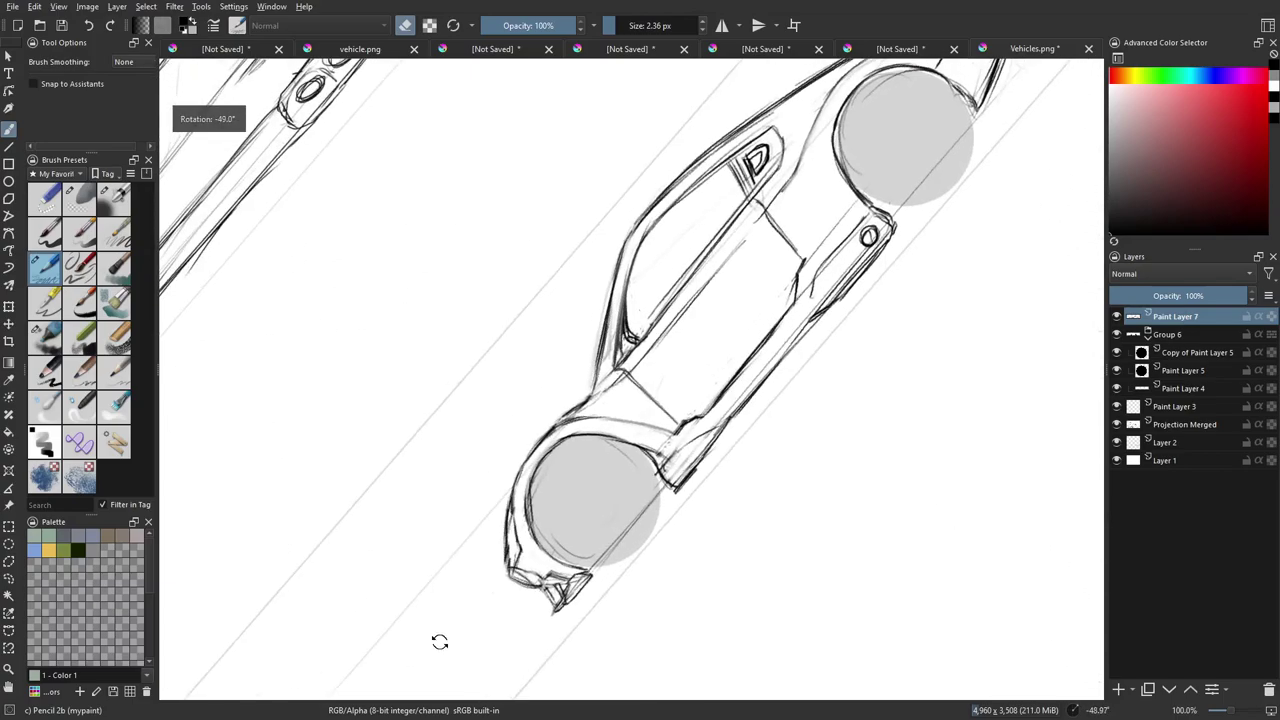
key("e")
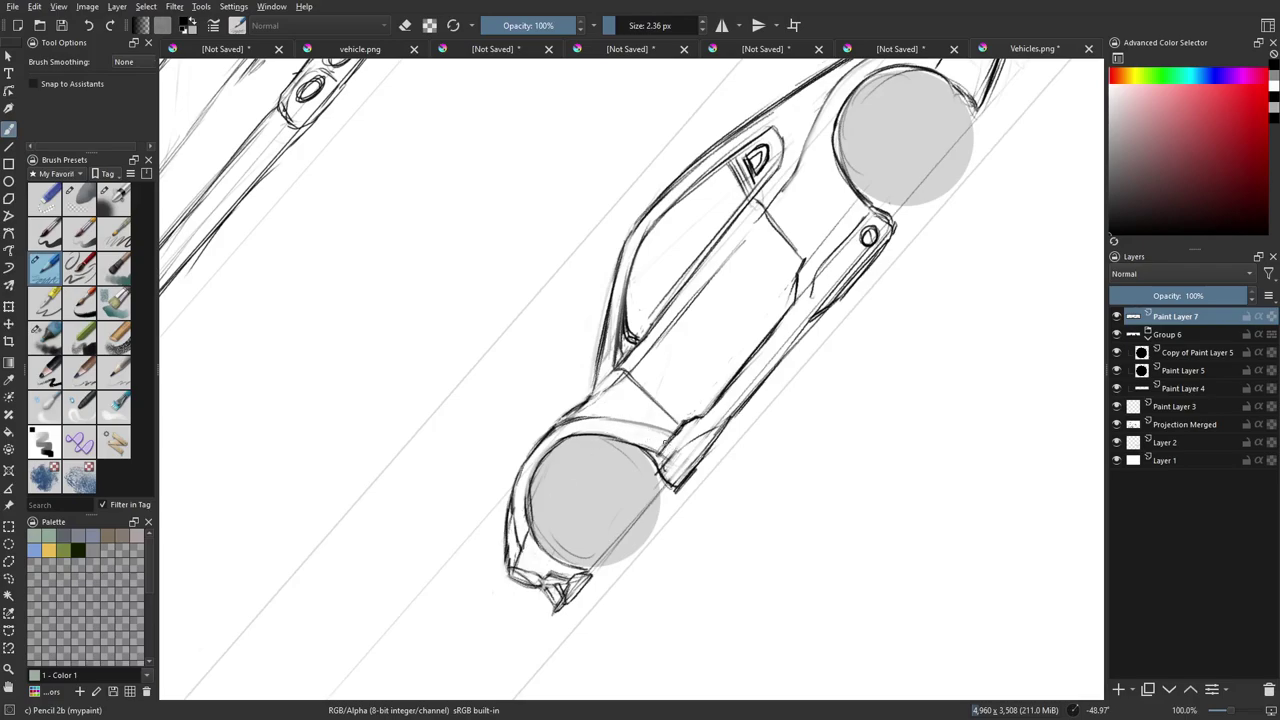
mouse_move(750, 415)
left_mouse_down()
mouse_move(678, 460)
mouse_move(680, 483)
mouse_move(676, 463)
left_mouse_up()
left_click_drag(896, 350, 837, 438)
left_click_drag(672, 344, 689, 421)
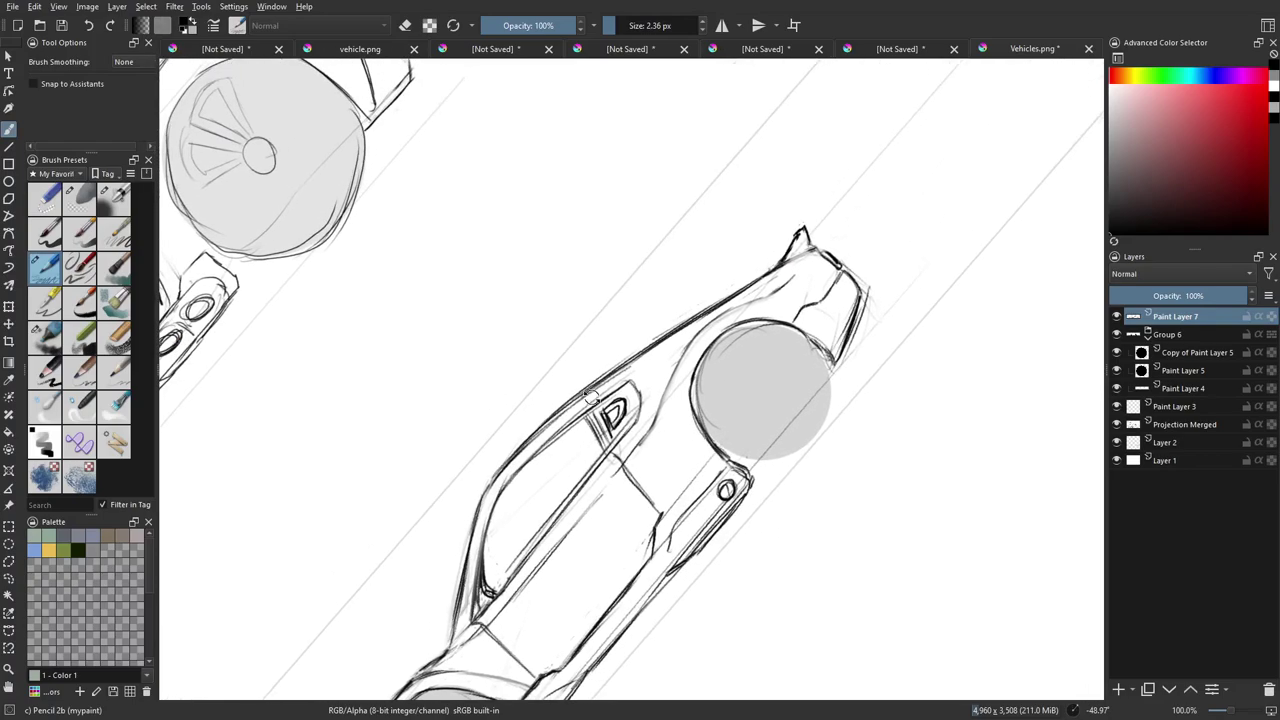
Redraw the rear roofline from behind the side window down toward the tail spoiler with the 2.36 px Pencil 2b brush.
mouse_move(592, 397)
left_mouse_down()
mouse_move(628, 427)
mouse_move(622, 447)
left_mouse_up()
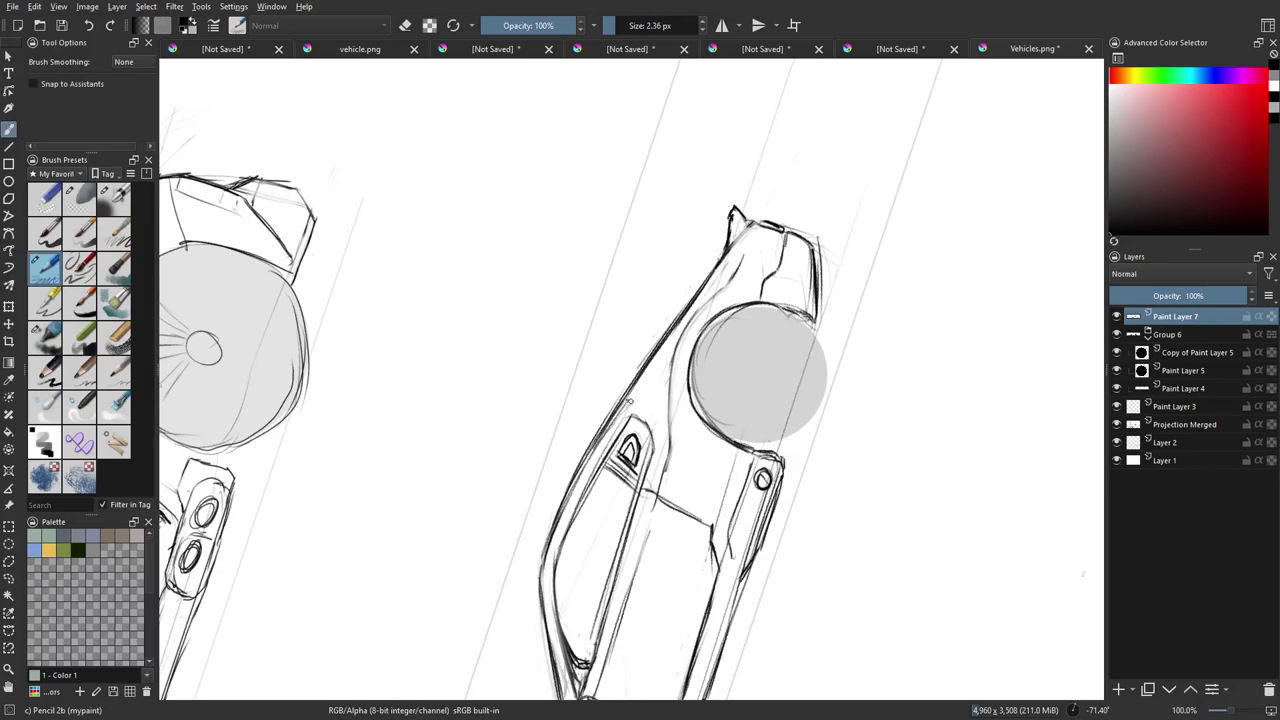
left_click_drag(631, 403, 676, 334)
left_click_drag(646, 382, 673, 341)
left_click_drag(650, 374, 700, 304)
mouse_move(675, 339)
left_mouse_down()
mouse_move(725, 264)
mouse_move(685, 324)
mouse_move(734, 488)
left_mouse_up()
left_click_drag(621, 425, 698, 368)
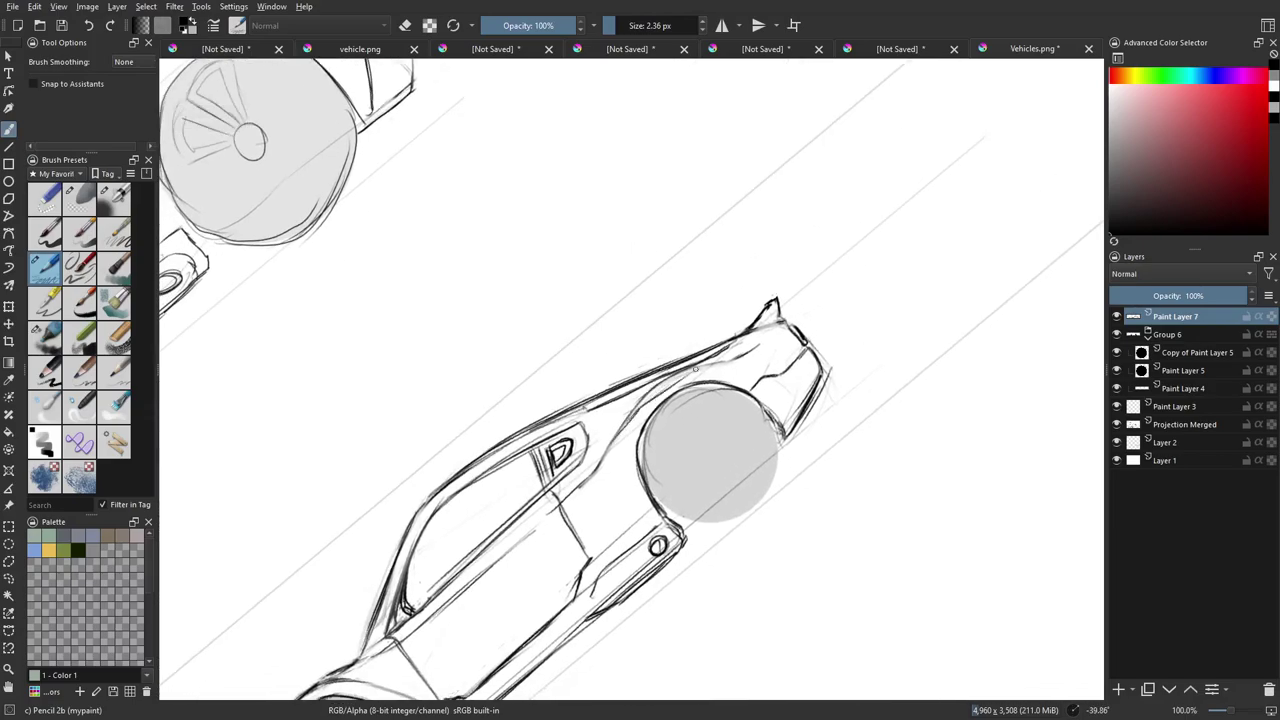
mouse_move(648, 402)
left_mouse_down()
mouse_move(706, 362)
mouse_move(634, 411)
mouse_move(724, 345)
left_mouse_up()
Erase the faint old rear fender line and redraw it curving up around the top of the rear wheel arch.
key("e")
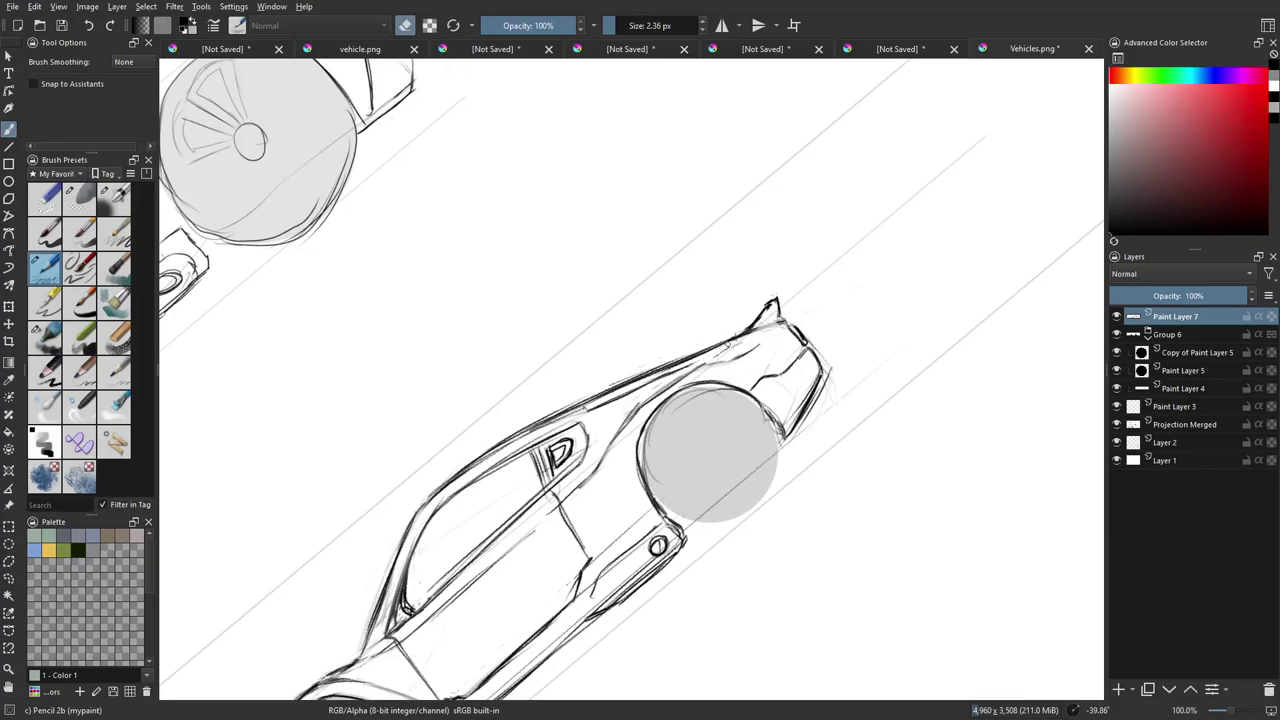
left_click_drag(697, 366, 675, 379)
mouse_move(597, 406)
left_mouse_down()
mouse_move(581, 454)
mouse_move(645, 412)
mouse_move(642, 474)
left_mouse_up()
key("e")
left_click_drag(648, 400, 637, 476)
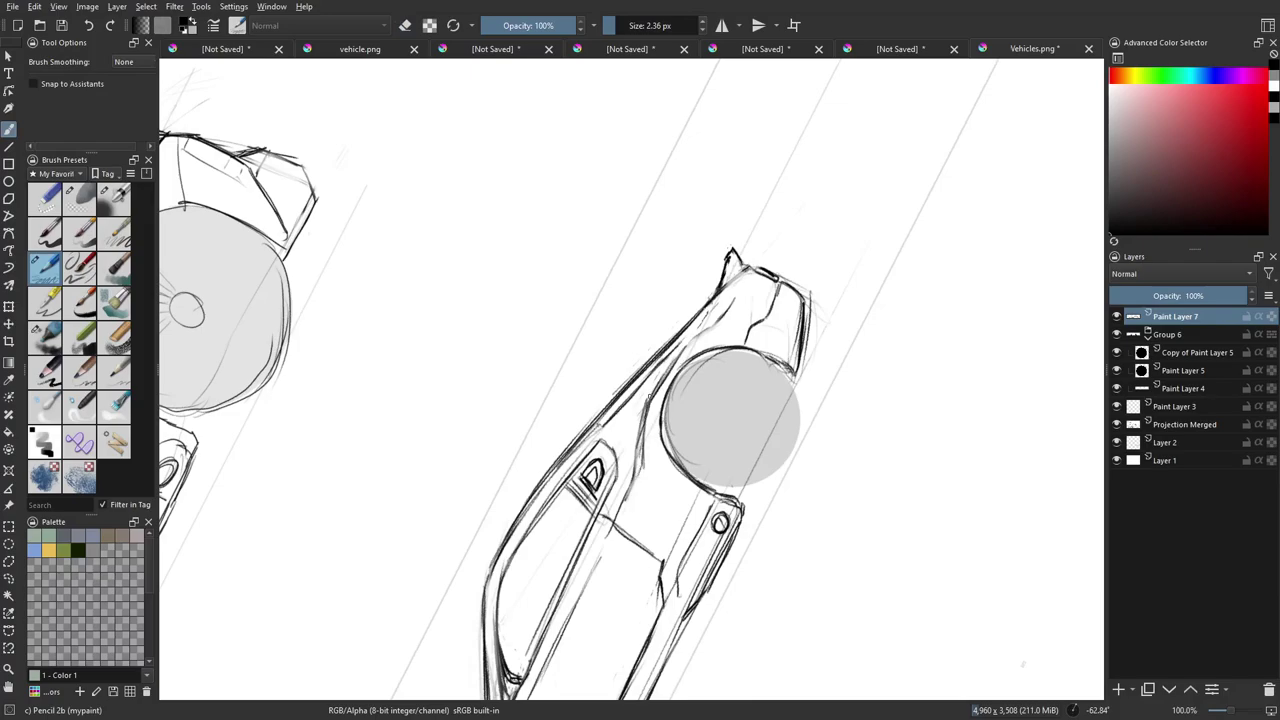
left_click_drag(649, 398, 681, 353)
left_click_drag(645, 402, 710, 337)
left_click_drag(684, 352, 729, 324)
mouse_move(917, 377)
left_mouse_down()
mouse_move(771, 523)
mouse_move(697, 503)
mouse_move(757, 463)
mouse_move(636, 470)
left_mouse_up()
Refine the rear fender curve between the quarter window and the rear wheel by alternating erase and pencil strokes.
key("e")
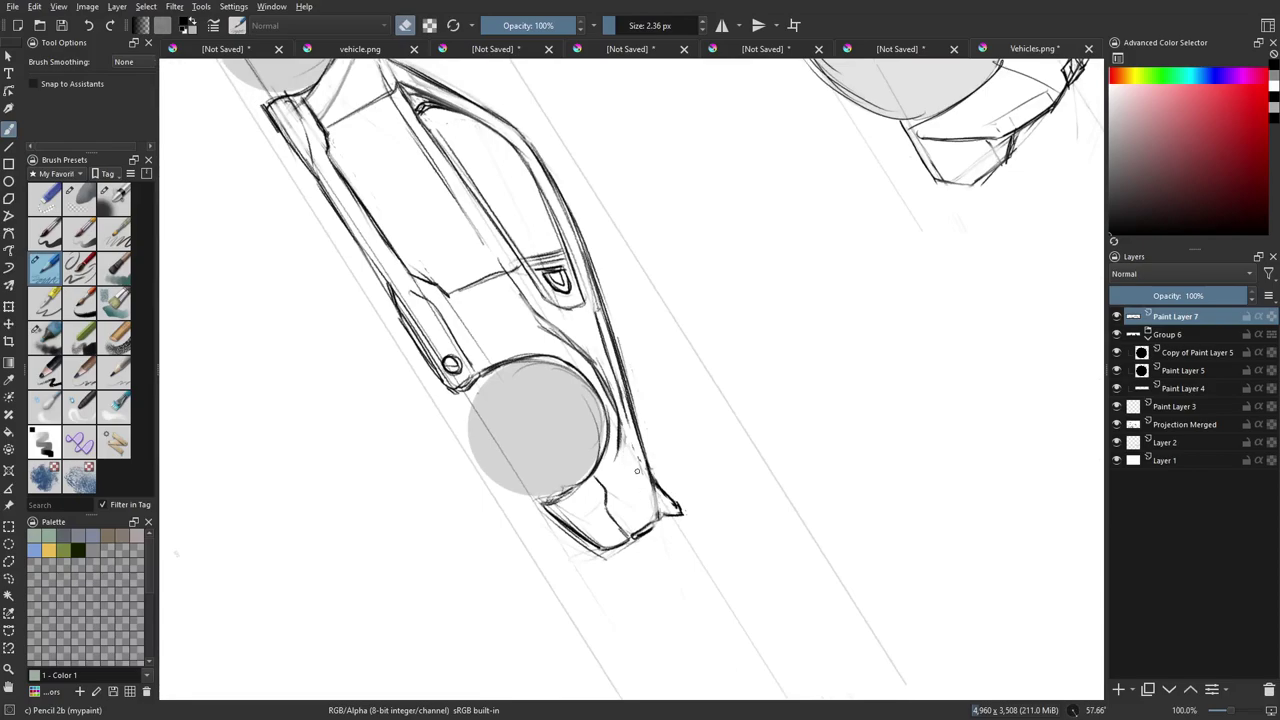
mouse_move(504, 336)
left_mouse_down()
mouse_move(434, 552)
mouse_move(590, 580)
left_mouse_up()
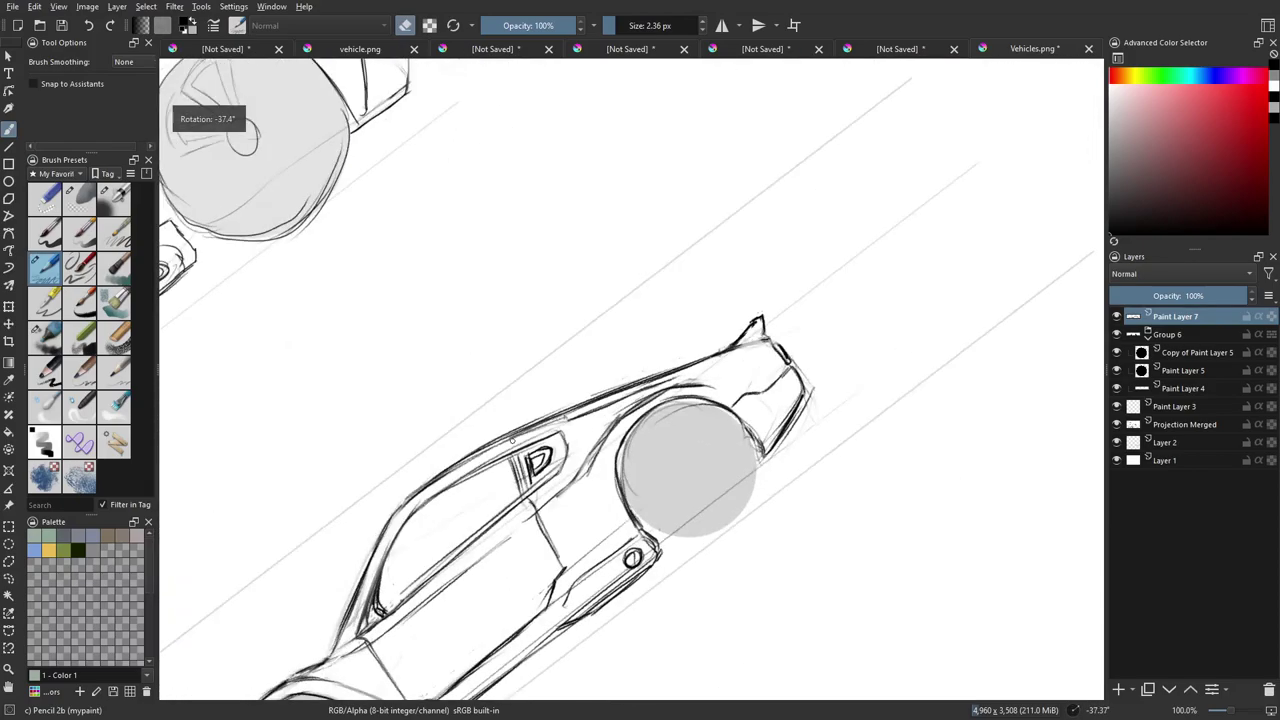
key("e")
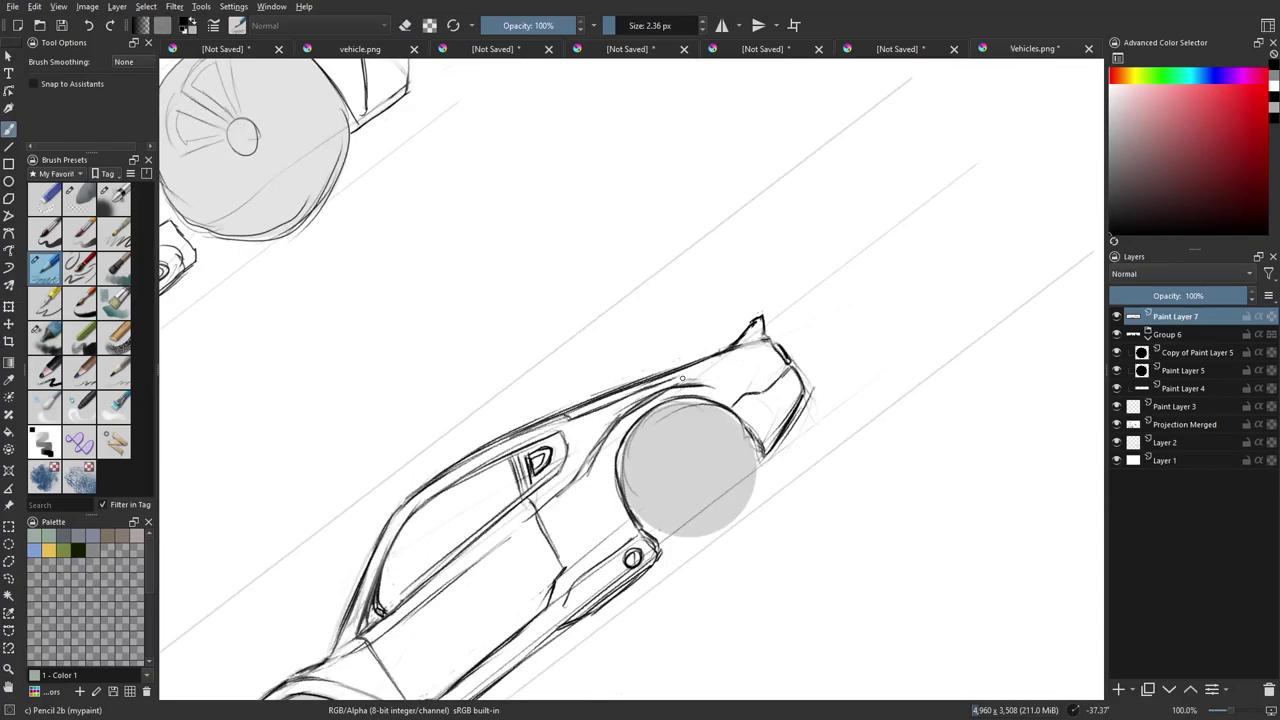
mouse_move(648, 388)
left_mouse_down()
mouse_move(680, 377)
mouse_move(666, 385)
left_mouse_up()
mouse_move(543, 434)
left_mouse_down()
mouse_move(507, 468)
mouse_move(575, 447)
left_mouse_up()
key("e")
left_click_drag(629, 415, 685, 364)
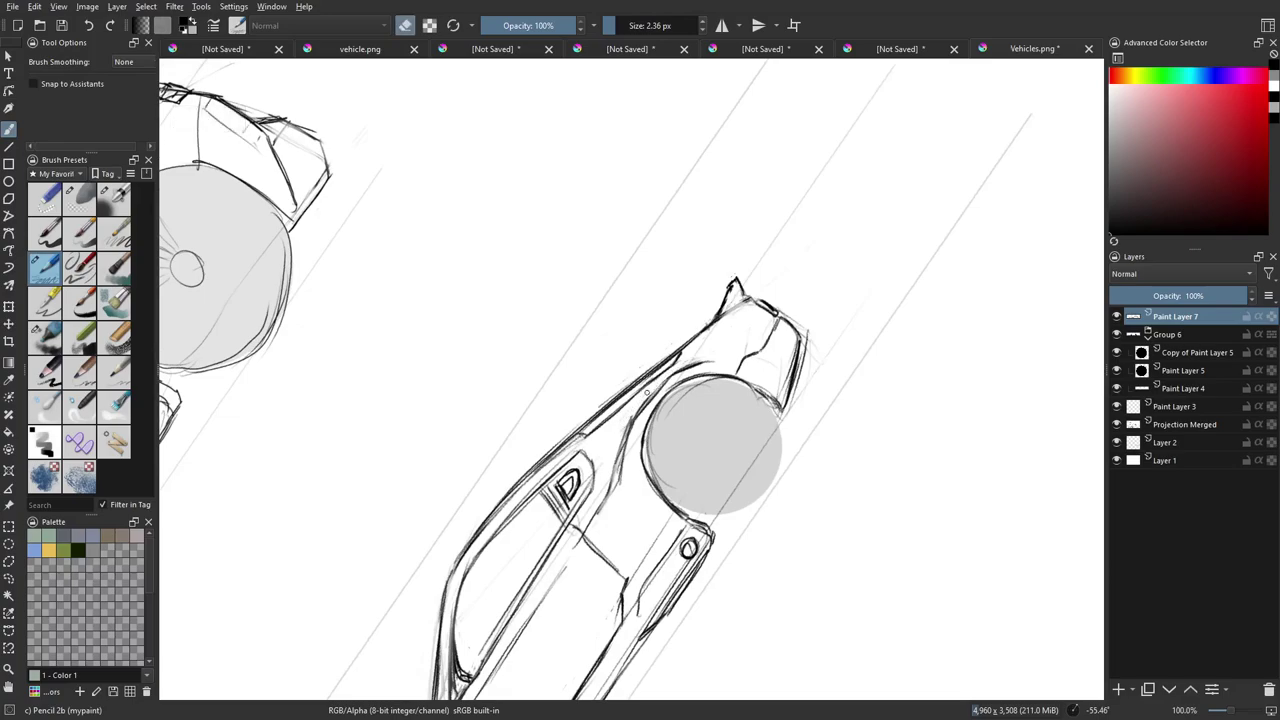
key("e")
left_click_drag(630, 418, 667, 379)
left_click_drag(637, 409, 671, 377)
left_click_drag(640, 444, 678, 383)
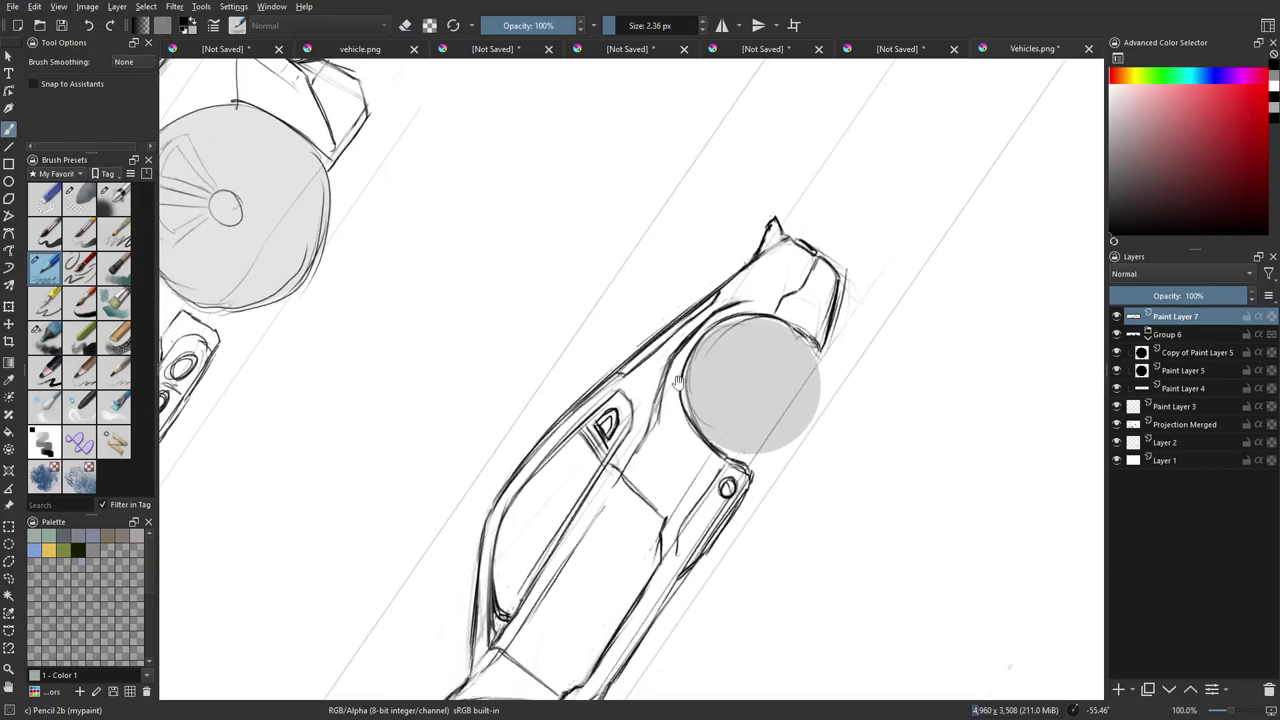
Soften the rear fender line with the Eraser Soft brush at 20.48 px.
left_click(80, 199)
key("bracketright")
key("bracketright")
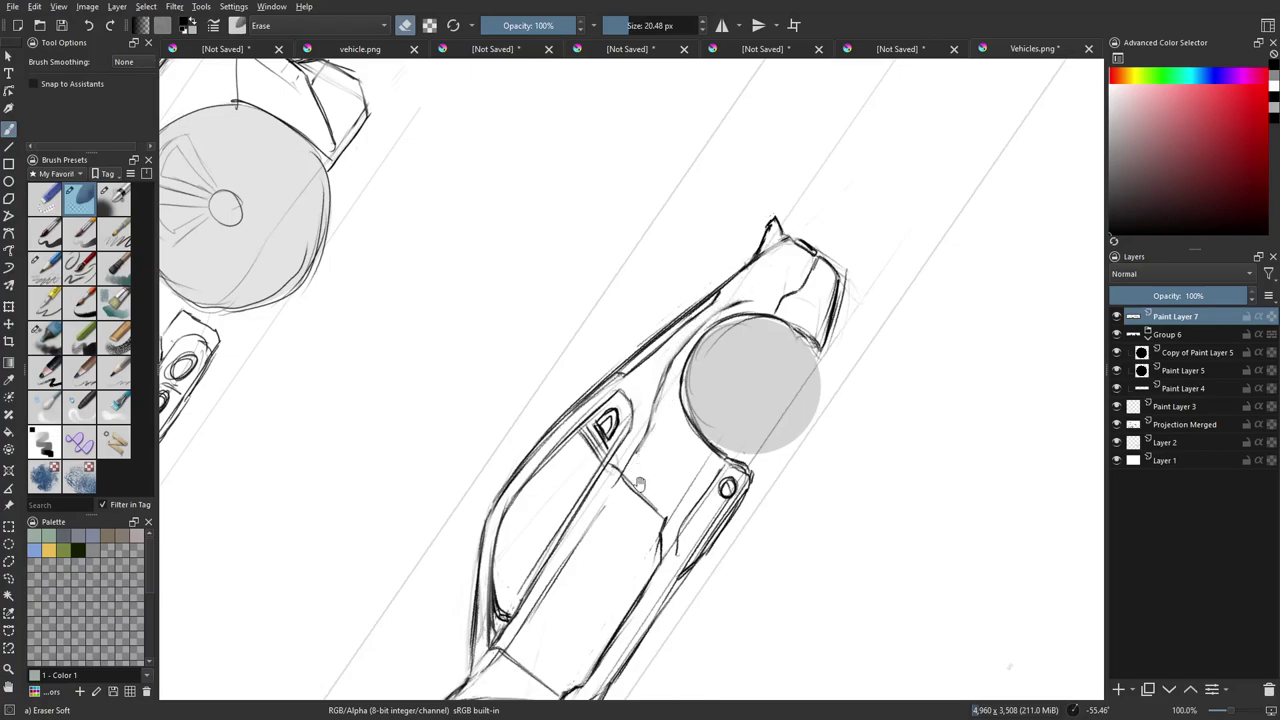
left_click_drag(639, 486, 650, 456)
left_click(113, 197)
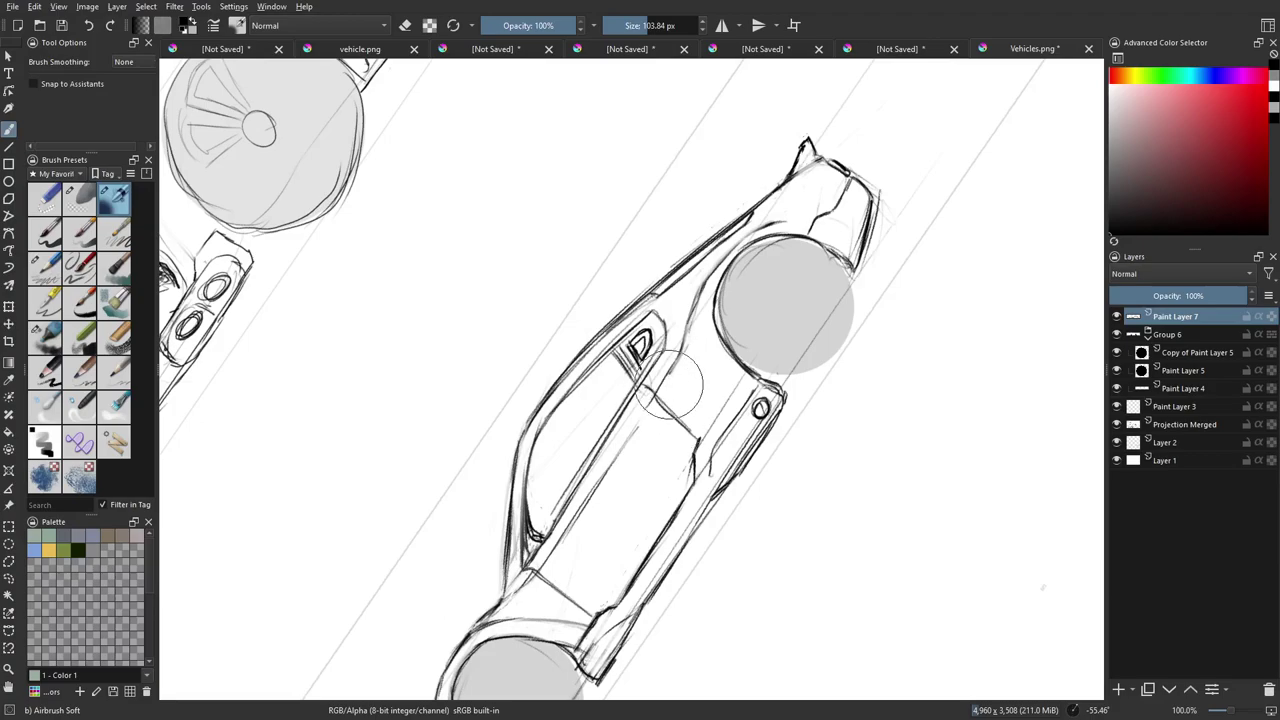
mouse_move(678, 367)
left_mouse_down()
mouse_move(629, 377)
mouse_move(647, 377)
mouse_move(621, 349)
mouse_move(654, 330)
mouse_move(638, 372)
mouse_move(652, 325)
mouse_move(634, 345)
mouse_move(638, 365)
left_mouse_up()
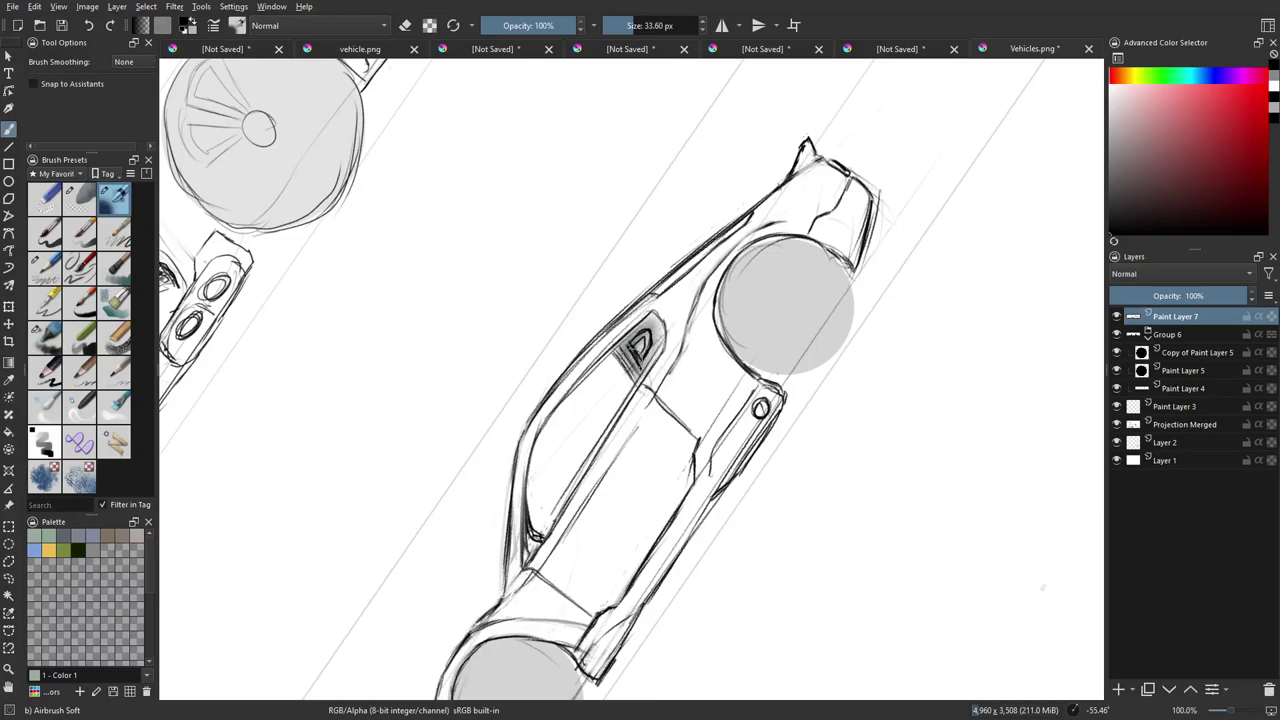
key("ctrl+z")
Shade the rear quarter window panel, the side window's front corner and the front bumper intake with Marker Dry at 27% opacity, 10.78 px.
left_click(52, 340)
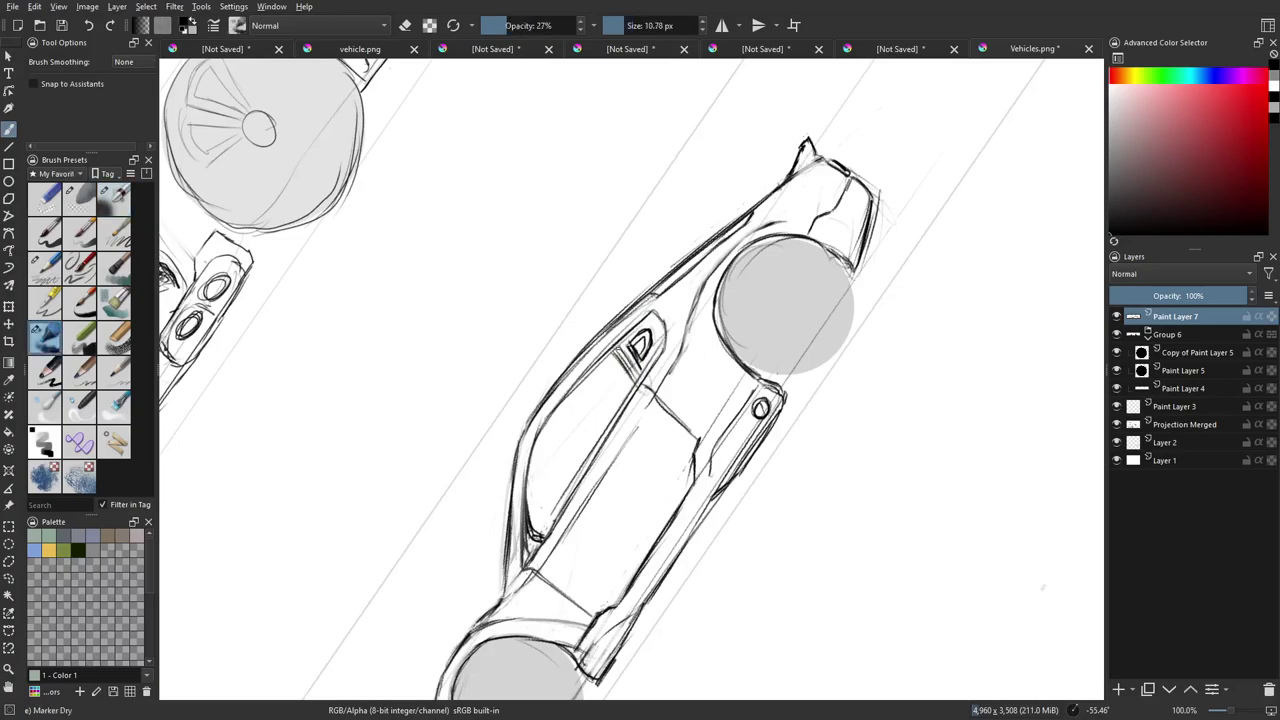
mouse_move(624, 344)
left_mouse_down()
mouse_move(640, 376)
mouse_move(650, 322)
mouse_move(648, 362)
mouse_move(657, 344)
mouse_move(636, 352)
mouse_move(650, 378)
left_mouse_up()
left_click_drag(631, 576, 683, 431)
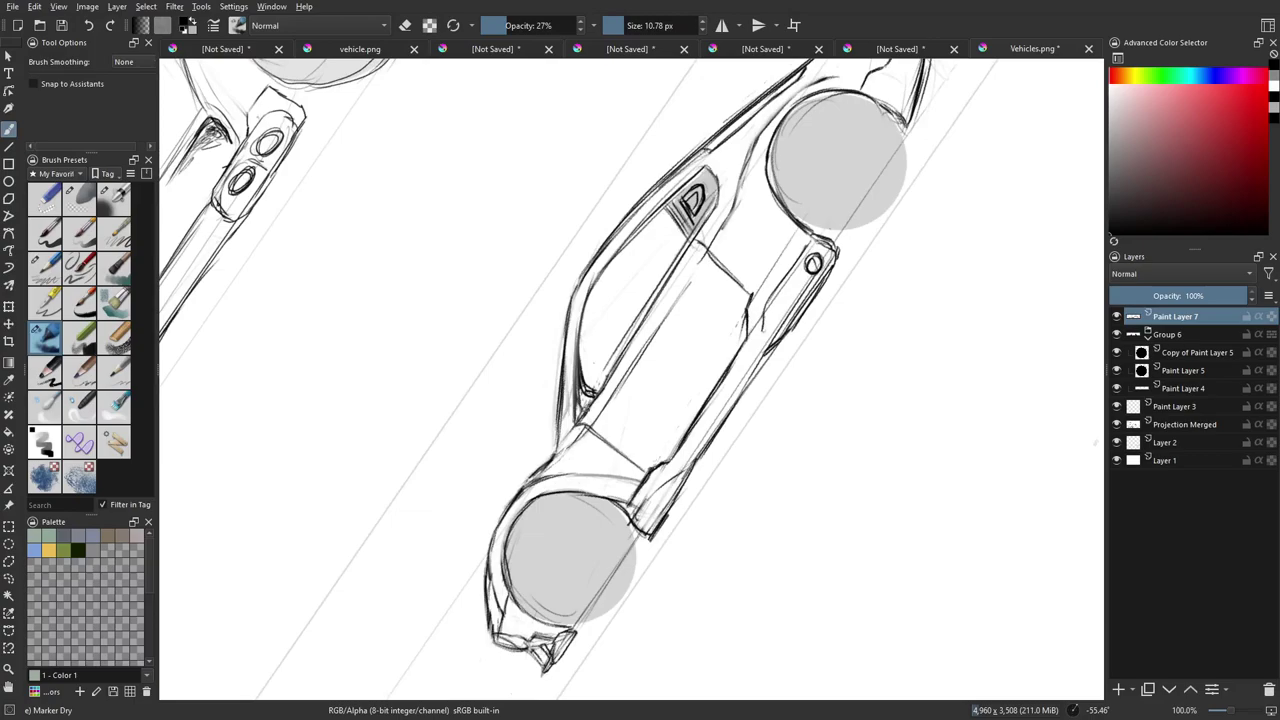
mouse_move(588, 415)
left_mouse_down()
mouse_move(578, 397)
mouse_move(583, 411)
left_mouse_up()
mouse_move(566, 581)
left_mouse_down()
mouse_move(607, 469)
mouse_move(592, 478)
left_mouse_up()
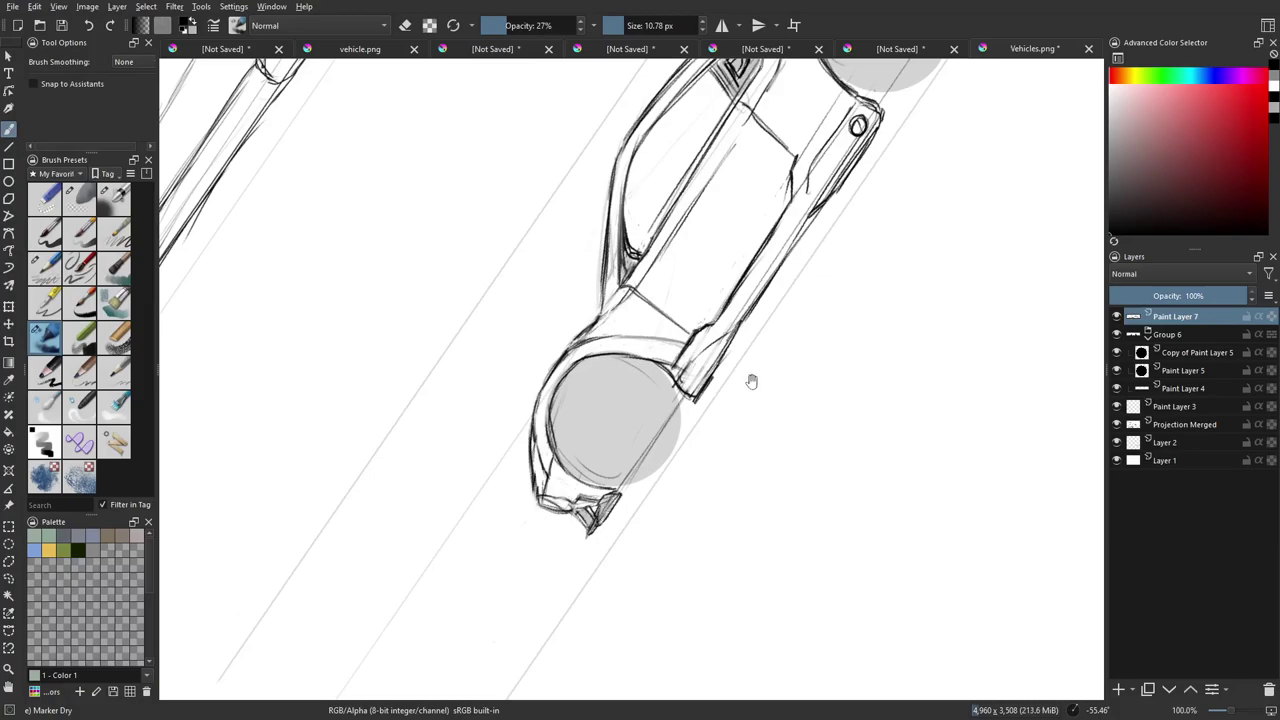
Shade the side skirt grey from its rear section along the lower strip to the front end with Marker Dry.
scroll(745, 375, "up", 5)
left_click_drag(734, 364, 733, 411)
mouse_move(642, 458)
left_mouse_down()
mouse_move(645, 419)
mouse_move(672, 381)
mouse_move(650, 430)
mouse_move(684, 392)
mouse_move(656, 444)
left_mouse_up()
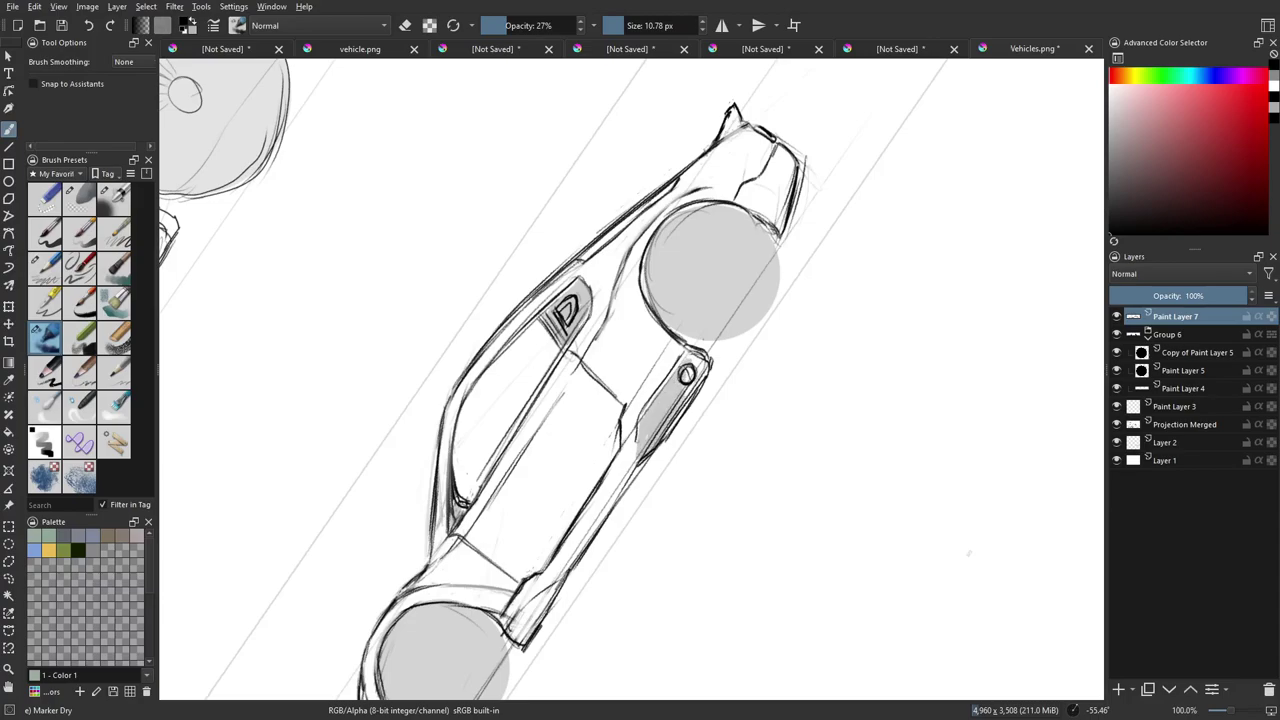
left_click_drag(686, 366, 689, 379)
left_click_drag(588, 527, 649, 405)
mouse_move(573, 507)
left_mouse_down()
mouse_move(605, 475)
mouse_move(582, 494)
mouse_move(598, 498)
mouse_move(584, 510)
mouse_move(714, 322)
left_mouse_up()
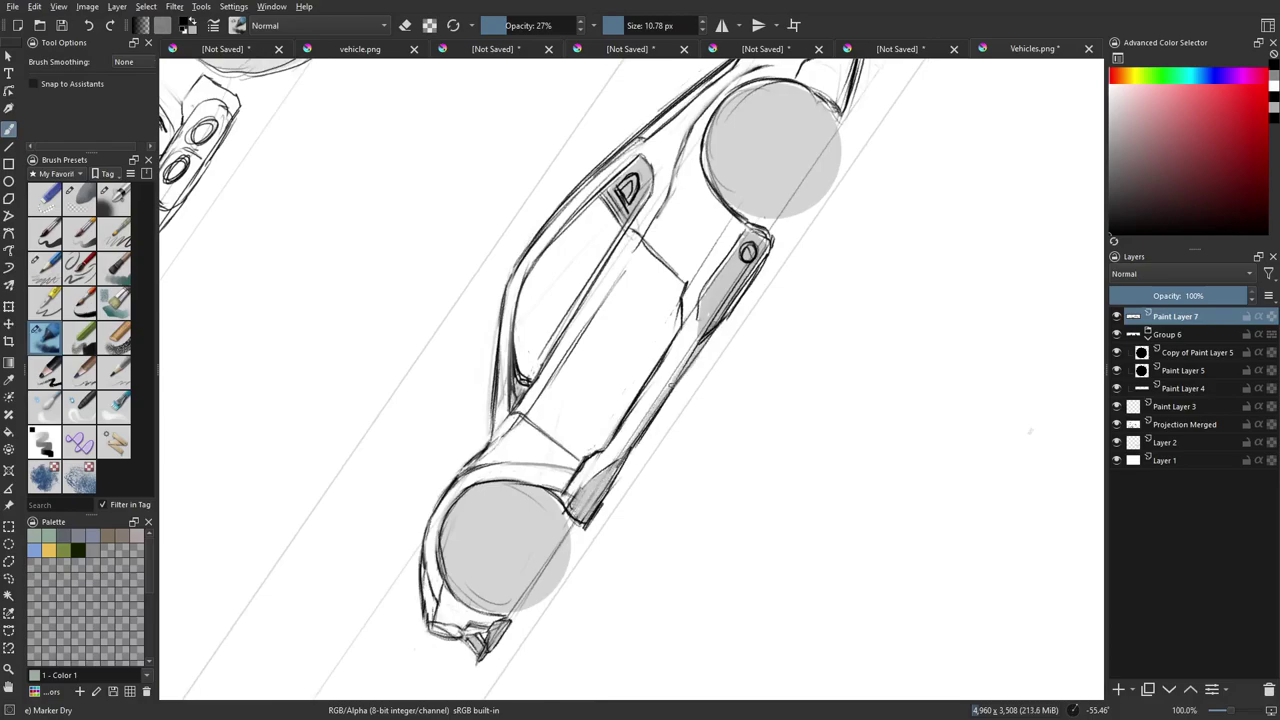
left_click_drag(606, 474, 708, 324)
left_click_drag(620, 466, 606, 484)
left_click_drag(729, 335, 660, 506)
left_click_drag(732, 282, 682, 400)
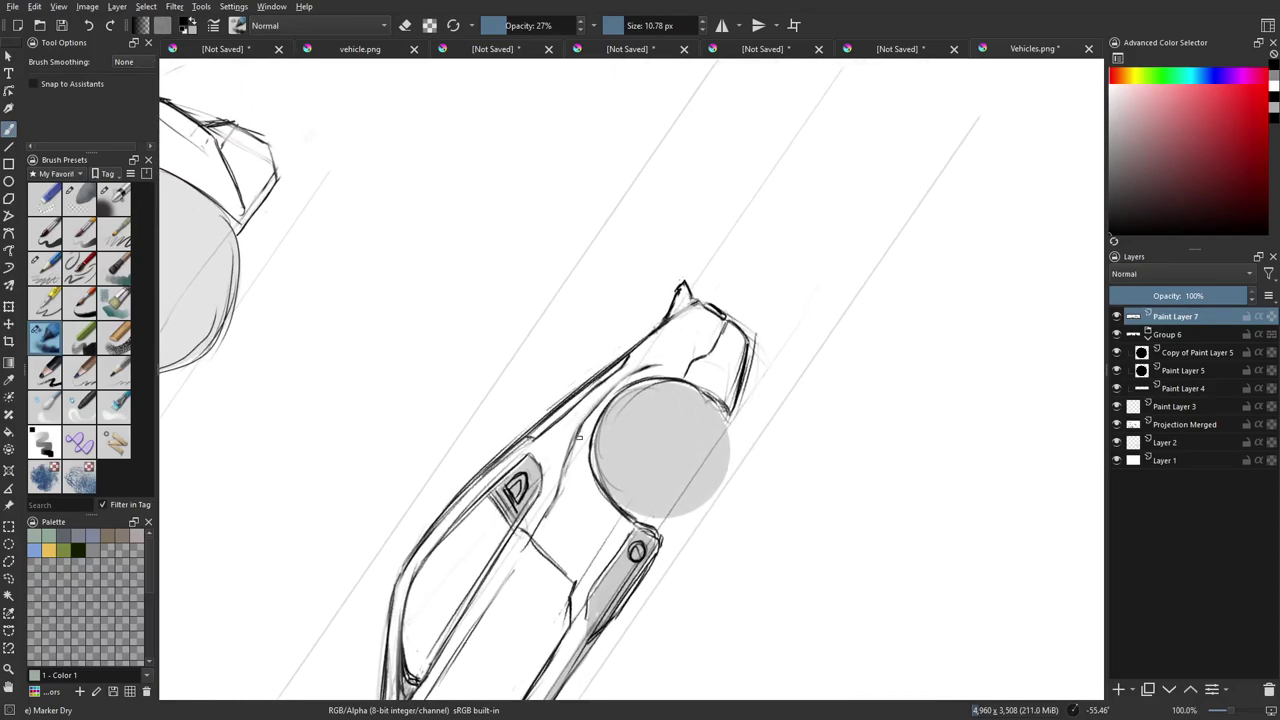
Darken the fender curve in front of and above the rear wheel with the 2.36 px Pencil 2b brush.
left_click(48, 268)
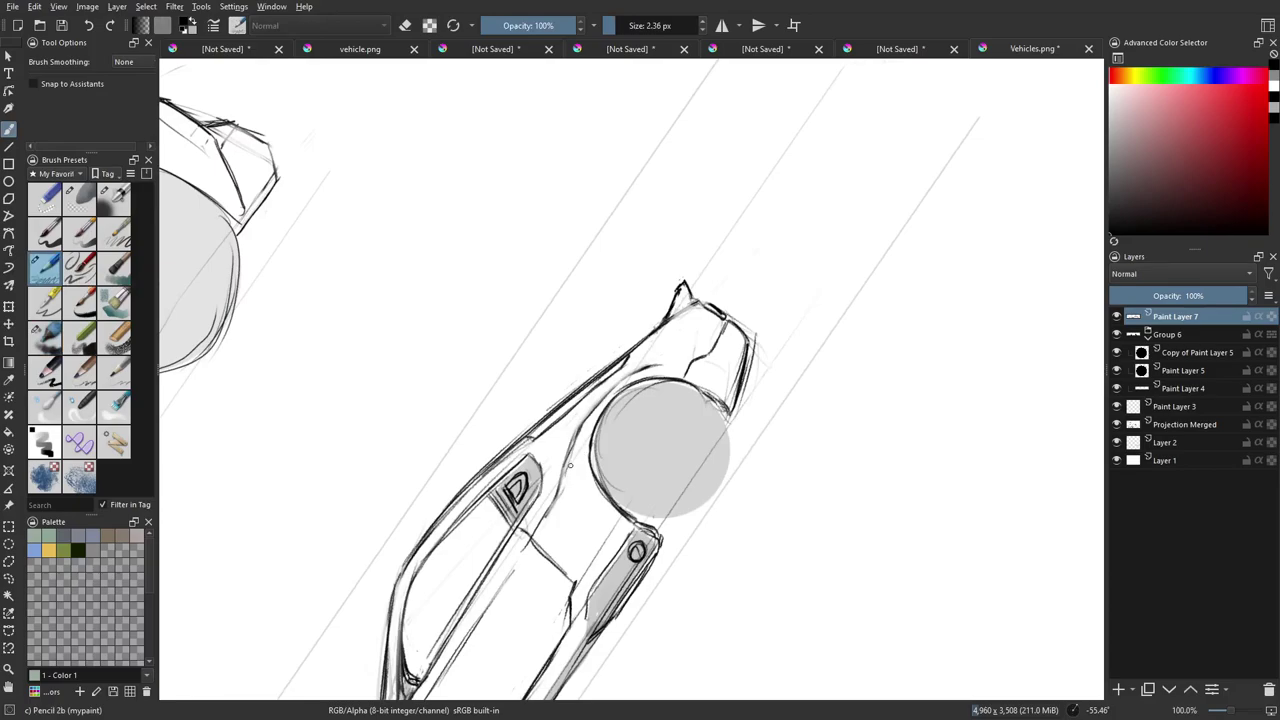
left_click_drag(570, 465, 606, 390)
left_click_drag(576, 436, 610, 386)
left_click_drag(757, 371, 674, 477)
mouse_move(600, 452)
left_mouse_down()
mouse_move(610, 392)
mouse_move(594, 362)
mouse_move(598, 442)
left_mouse_up()
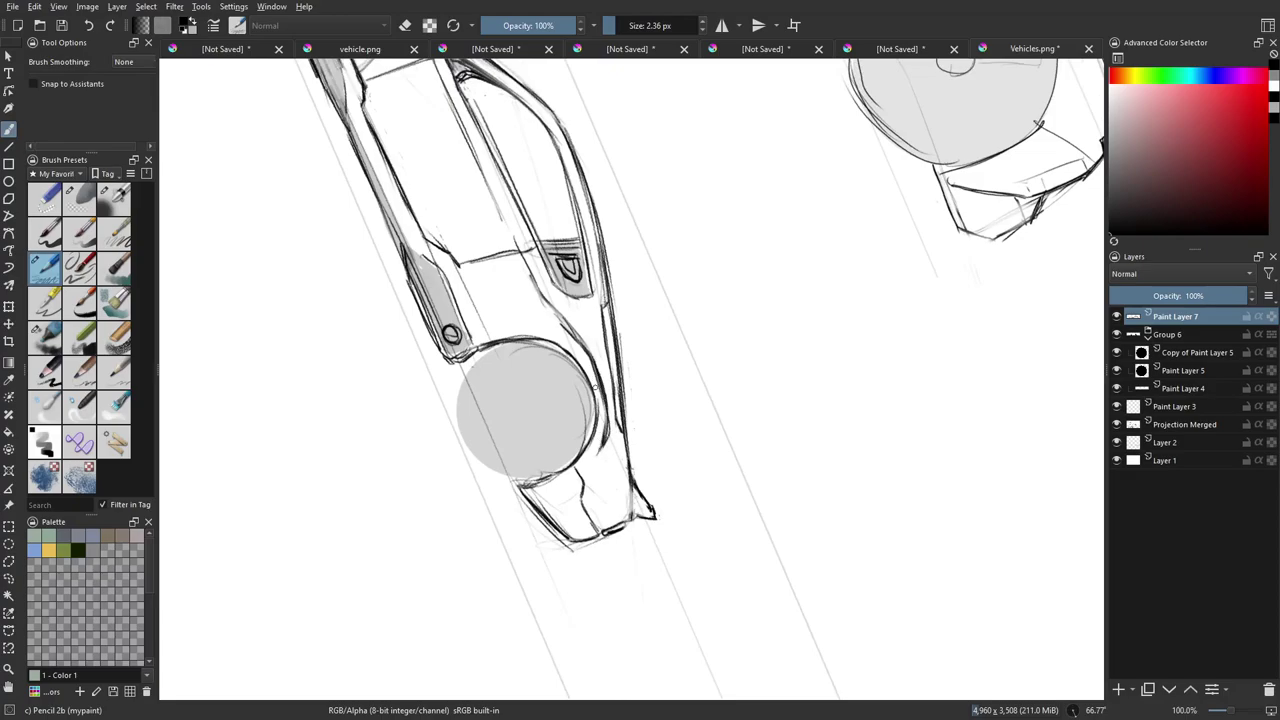
Clean up and redraw the rear deck contour leading up to the tail spoiler.
key("e")
left_click_drag(388, 270, 734, 503)
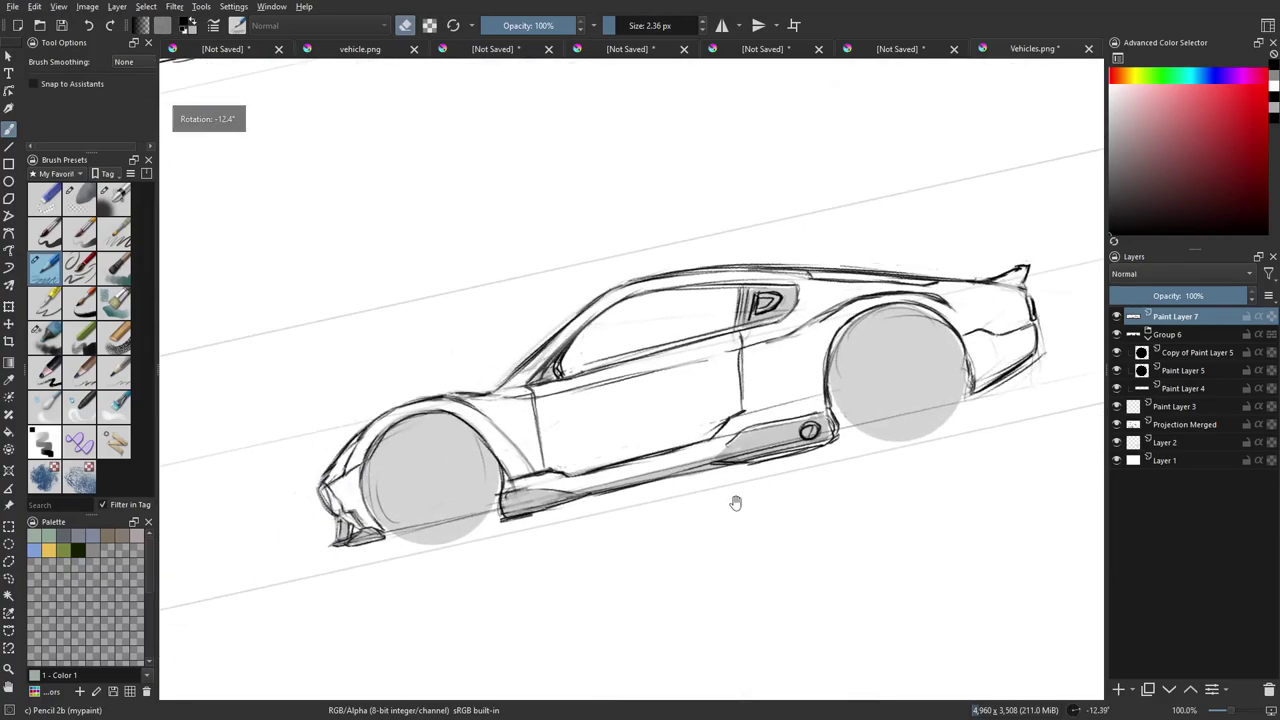
left_click_drag(583, 512, 531, 508)
left_click_drag(682, 447, 631, 418)
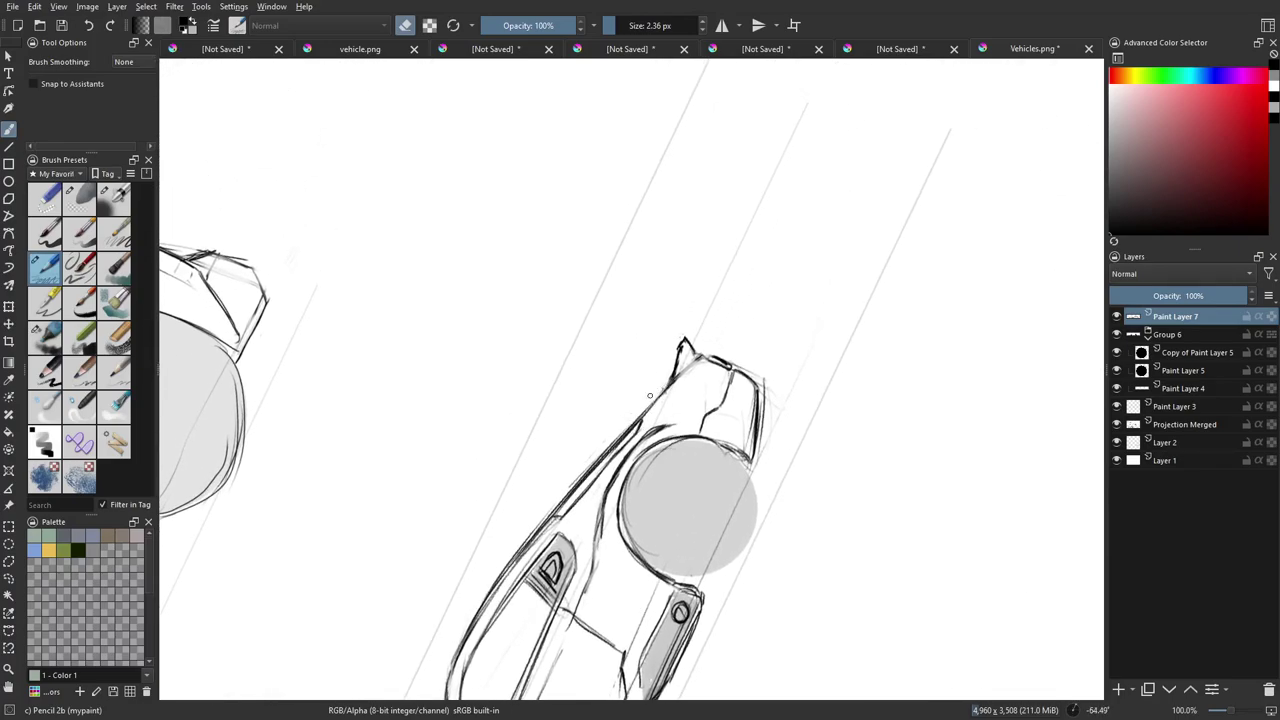
key("e")
left_click_drag(669, 381, 640, 418)
mouse_move(666, 386)
left_mouse_down()
mouse_move(680, 364)
mouse_move(660, 394)
left_mouse_up()
mouse_move(846, 388)
left_mouse_down()
mouse_move(858, 430)
mouse_move(818, 516)
left_mouse_up()
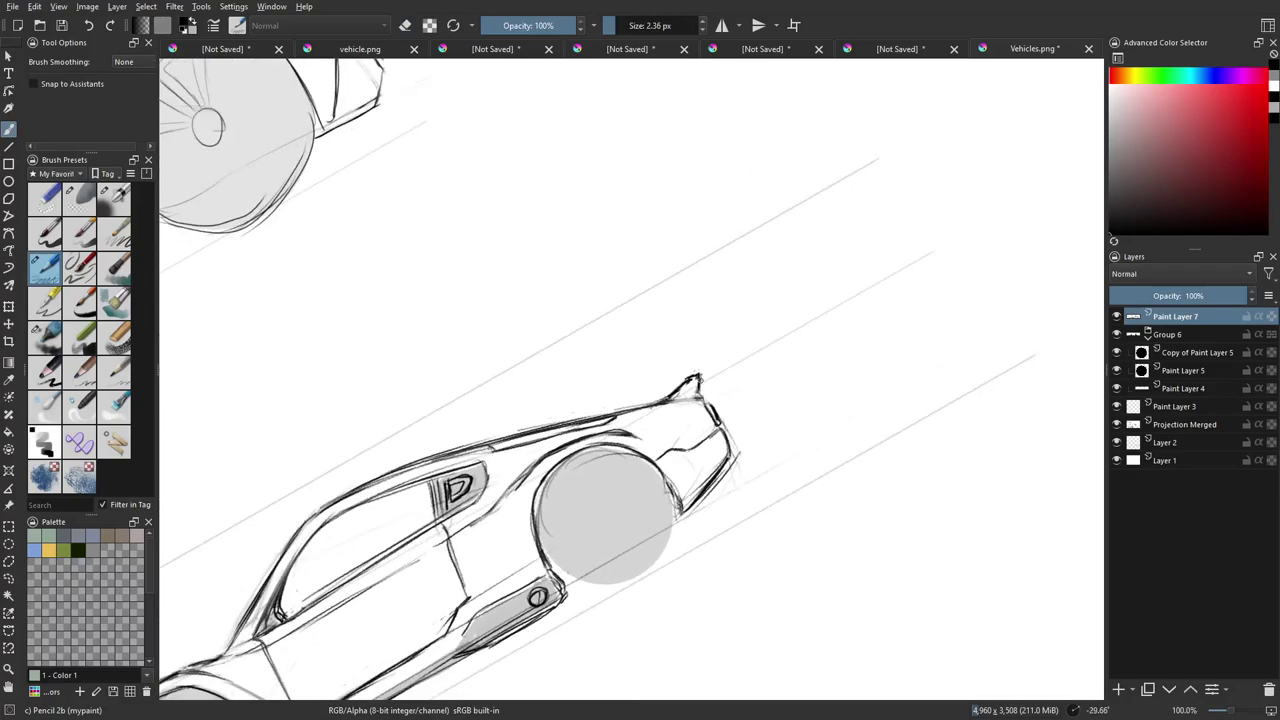
left_click_drag(849, 424, 735, 570)
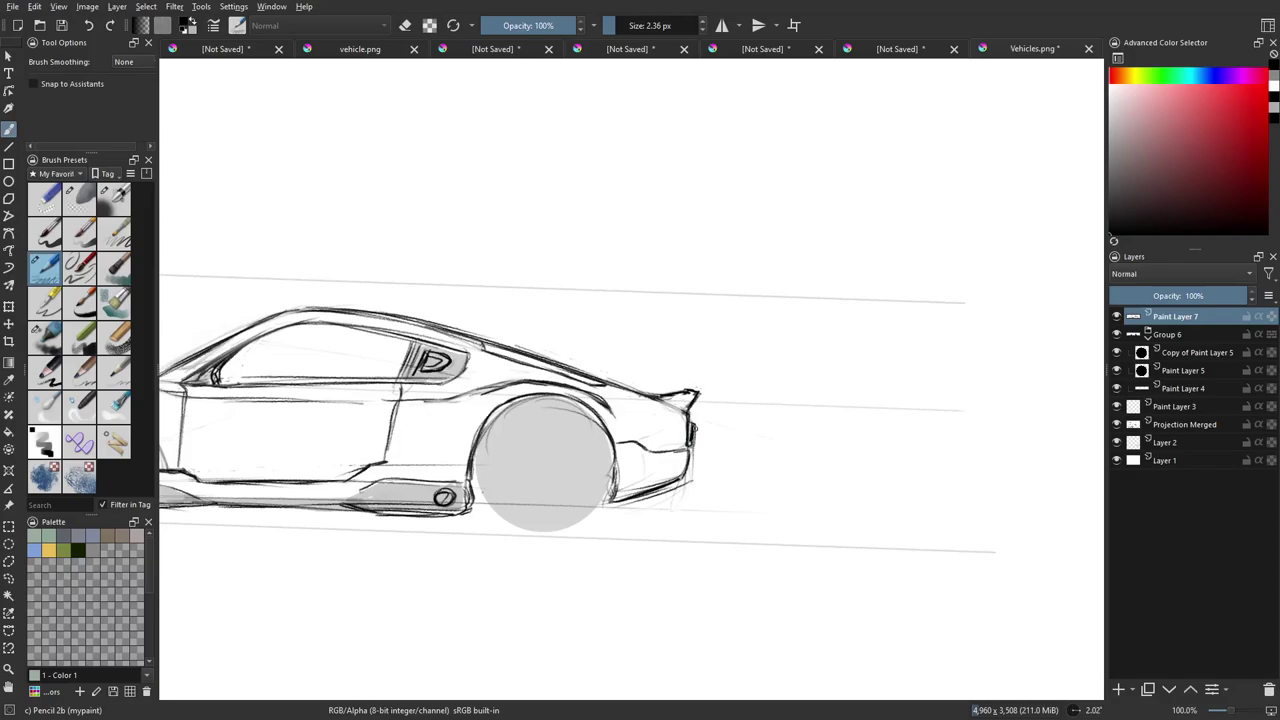
Reinforce the contour where the front fender meets the base of the windshield with the Pencil 2b brush.
key("e")
left_click_drag(585, 477, 710, 503)
left_click_drag(190, 482, 523, 443)
key("e")
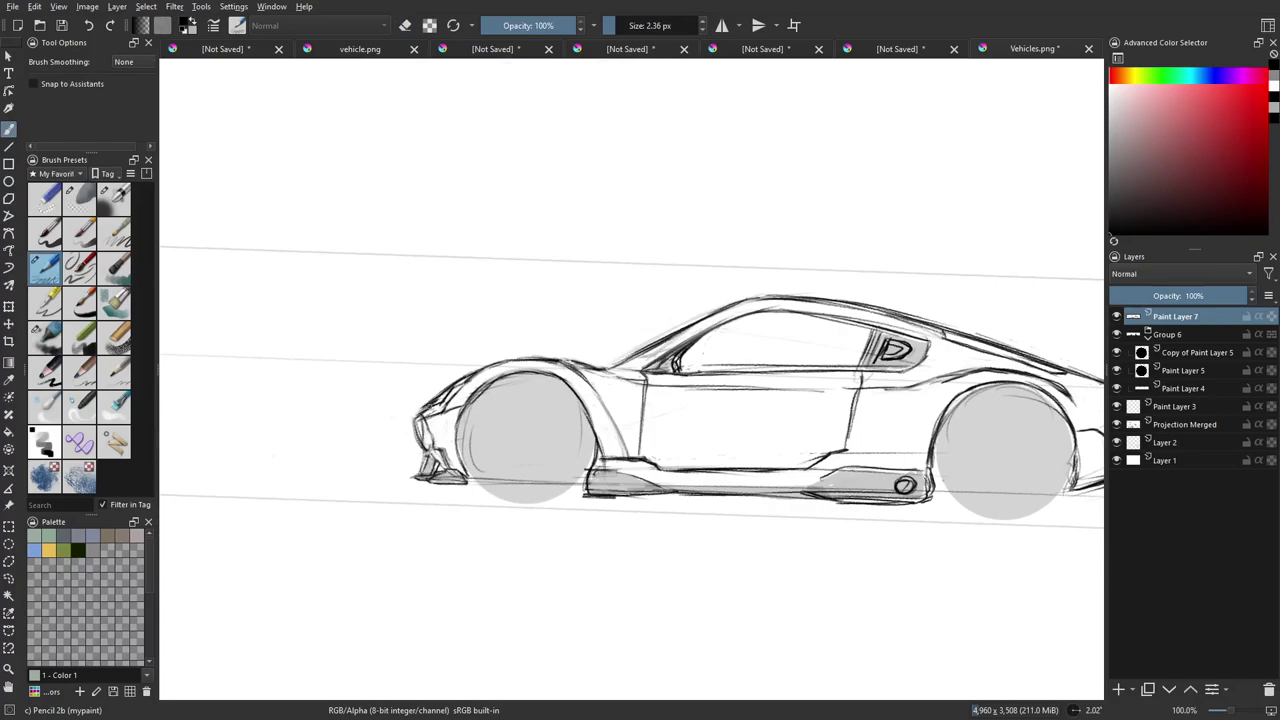
left_click_drag(690, 443, 417, 344)
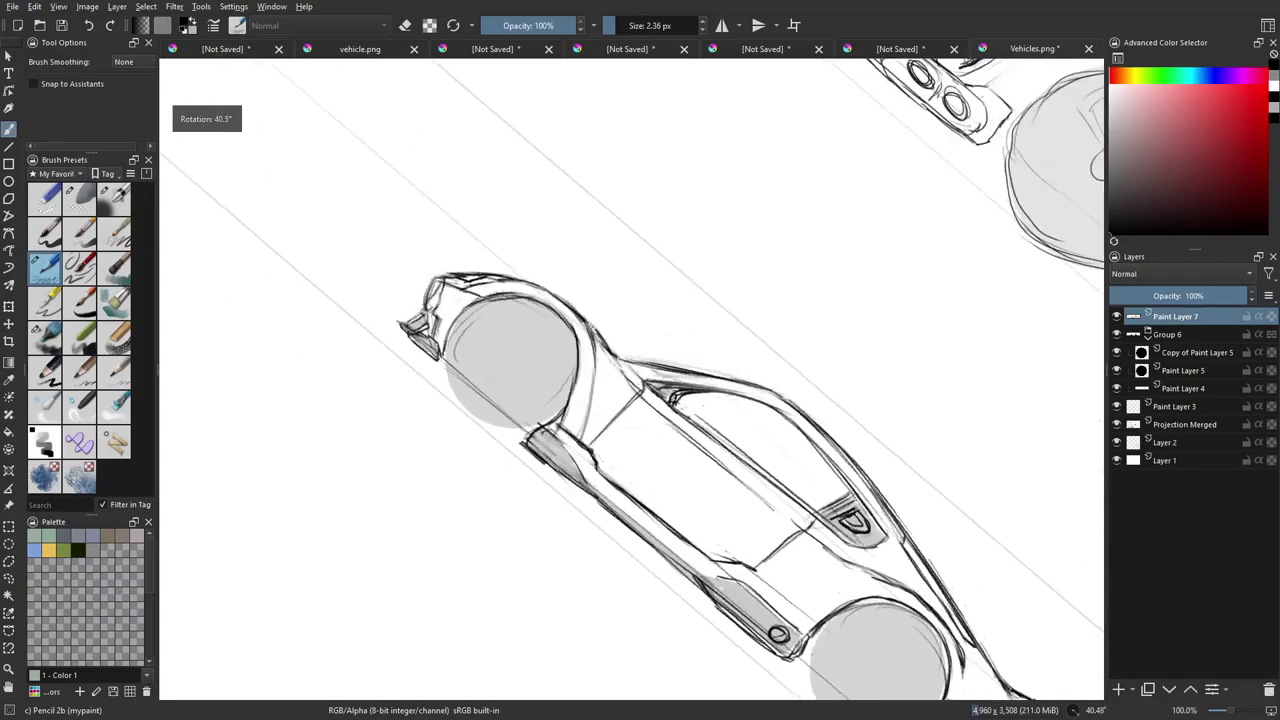
left_click_drag(485, 373, 494, 652)
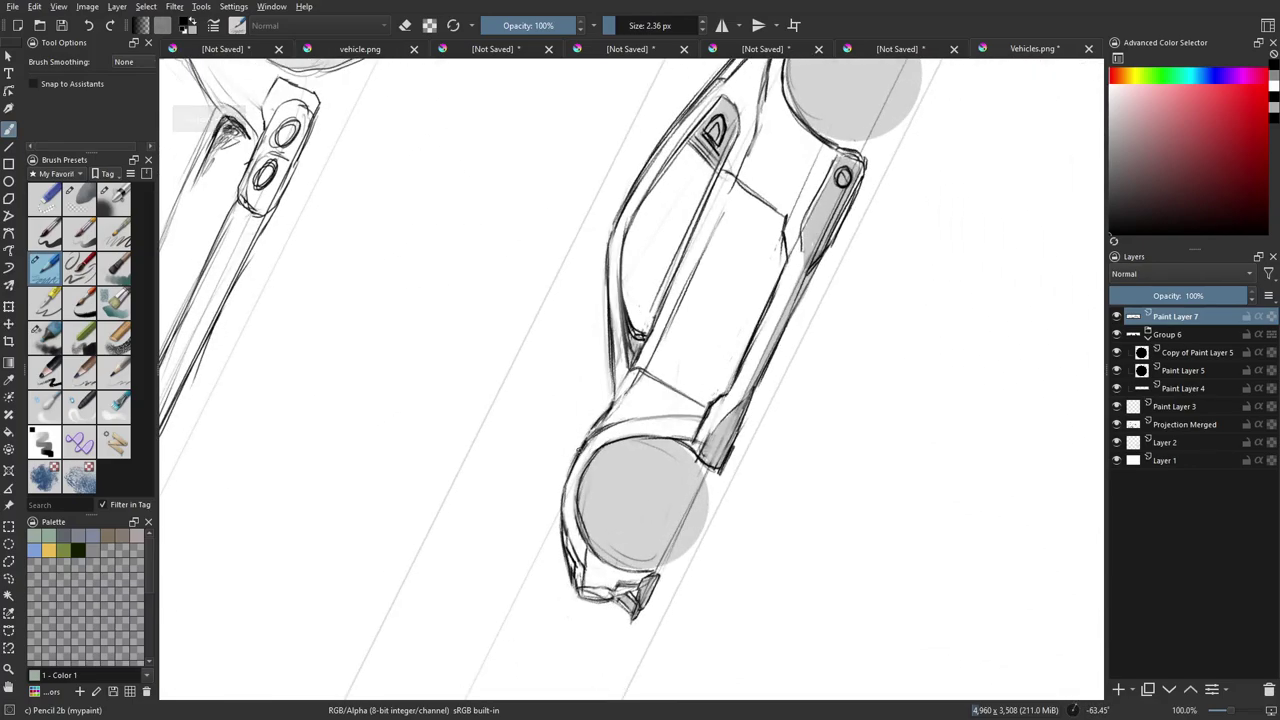
mouse_move(622, 393)
left_mouse_down()
mouse_move(580, 450)
mouse_move(603, 417)
left_mouse_up()
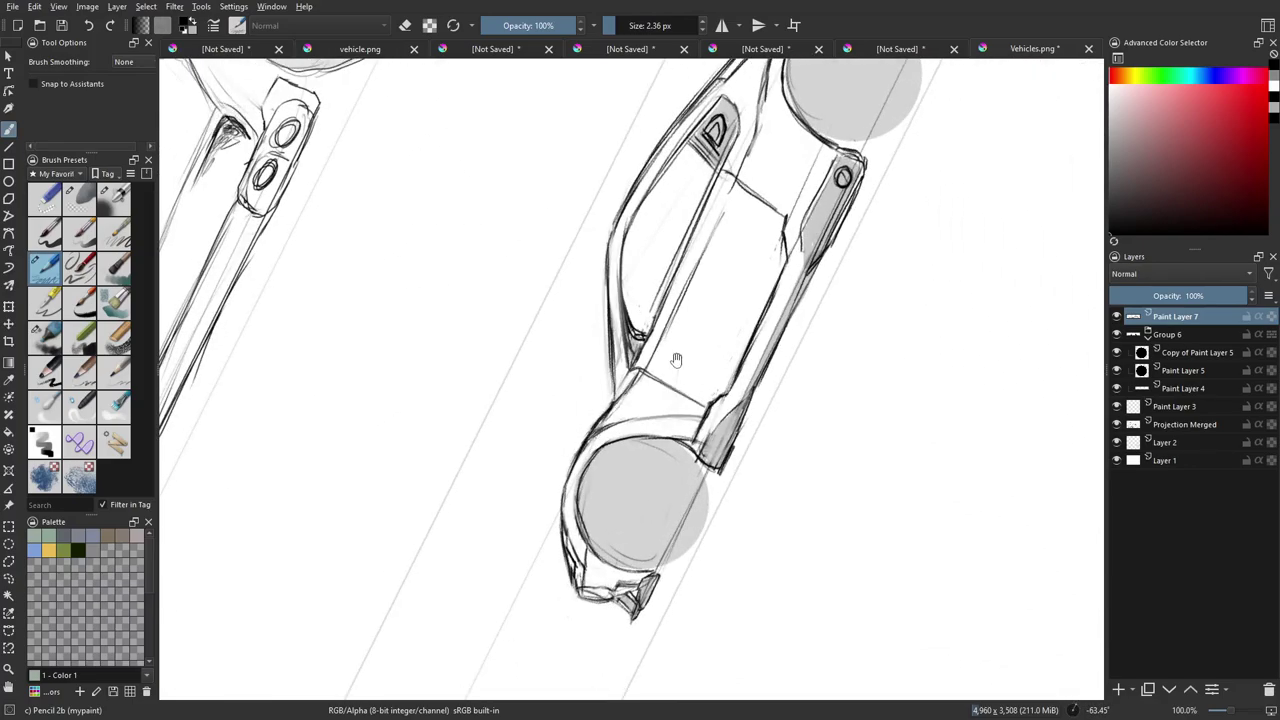
Examine the whole new sports car and compare it with the other vehicles on the sheet.
left_click_drag(677, 361, 625, 491)
left_click_drag(693, 414, 585, 518)
left_click_drag(567, 470, 663, 475)
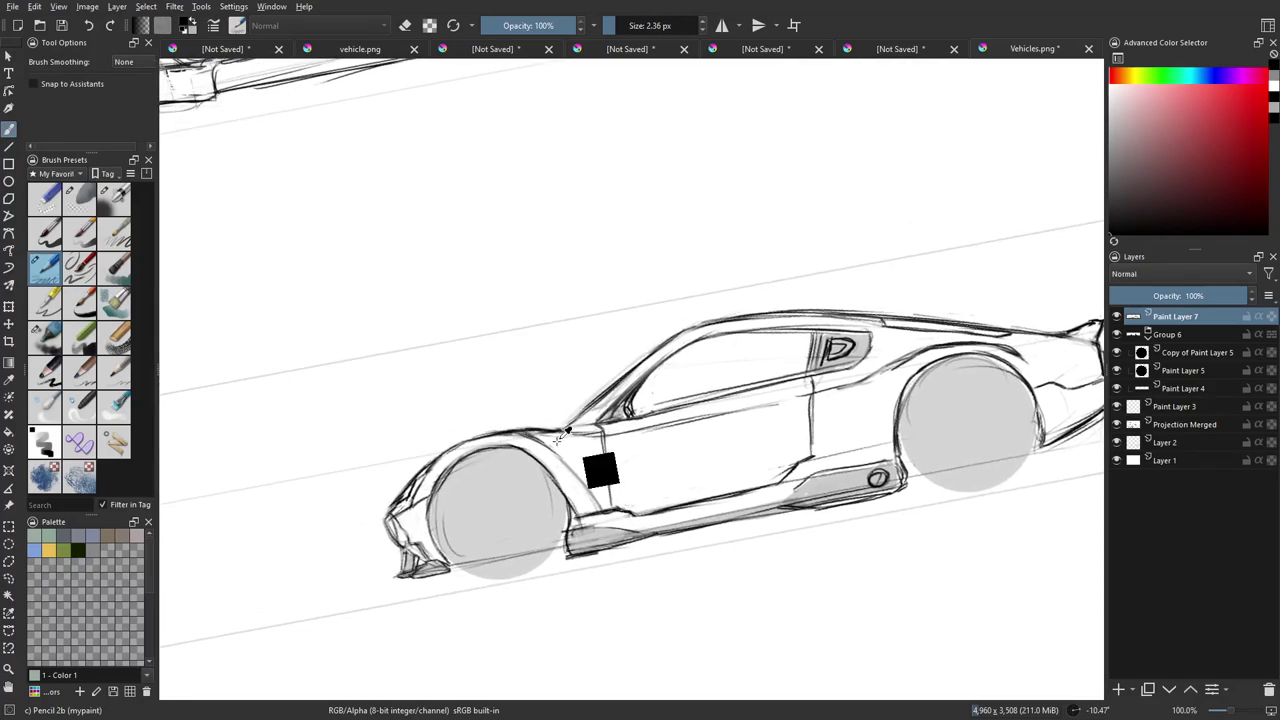
left_click_drag(709, 382, 606, 423)
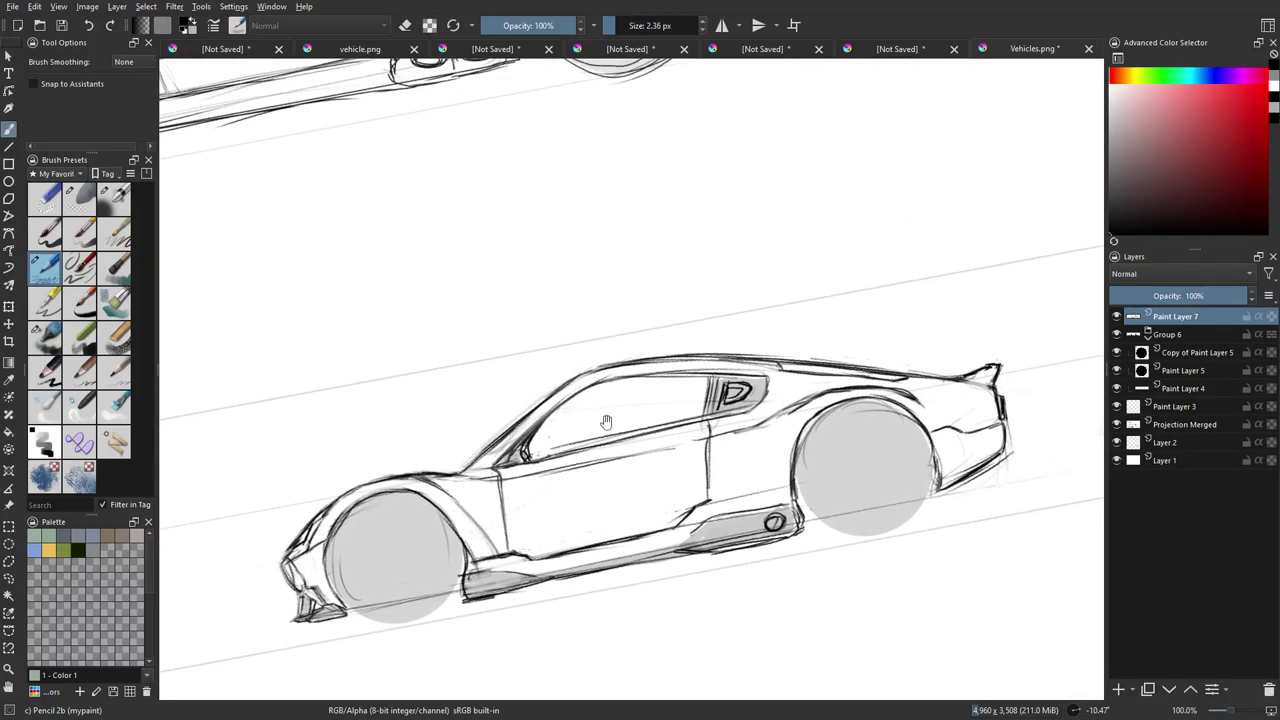
left_click_drag(734, 490, 769, 501)
scroll(767, 472, "down", 2)
left_click_drag(646, 483, 750, 509)
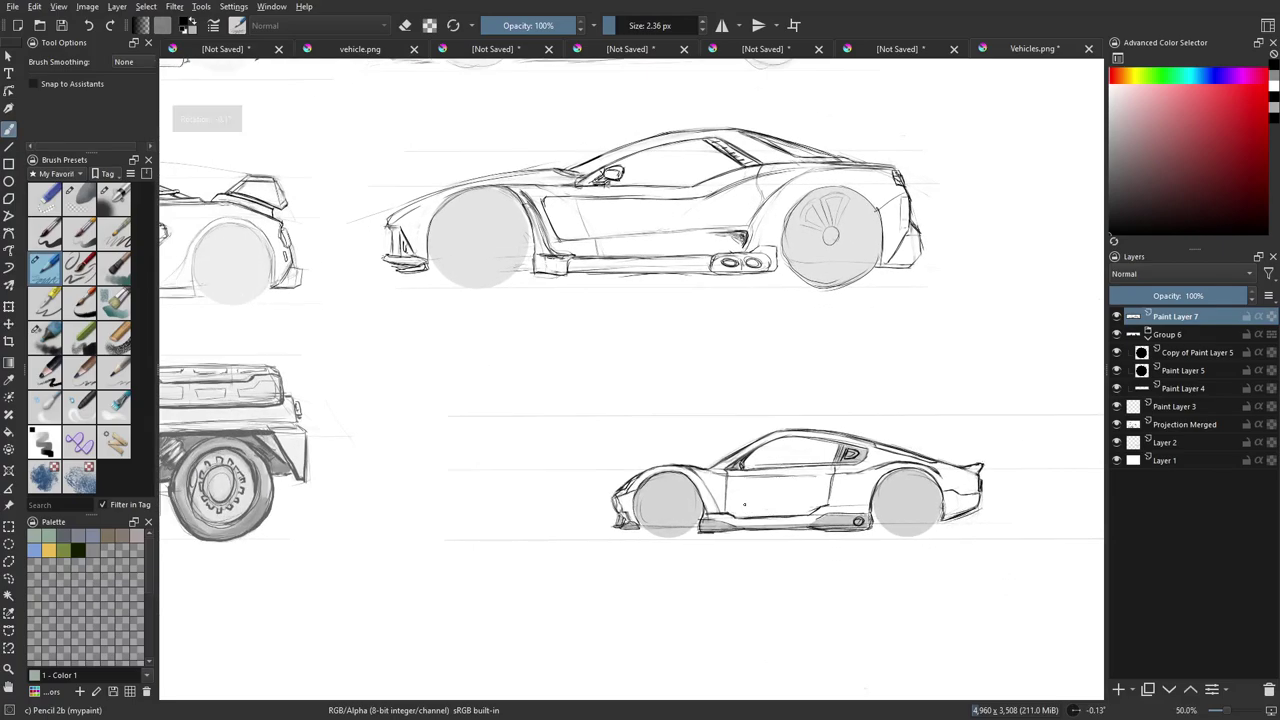
scroll(718, 475, "down", 1)
left_click_drag(654, 430, 767, 458)
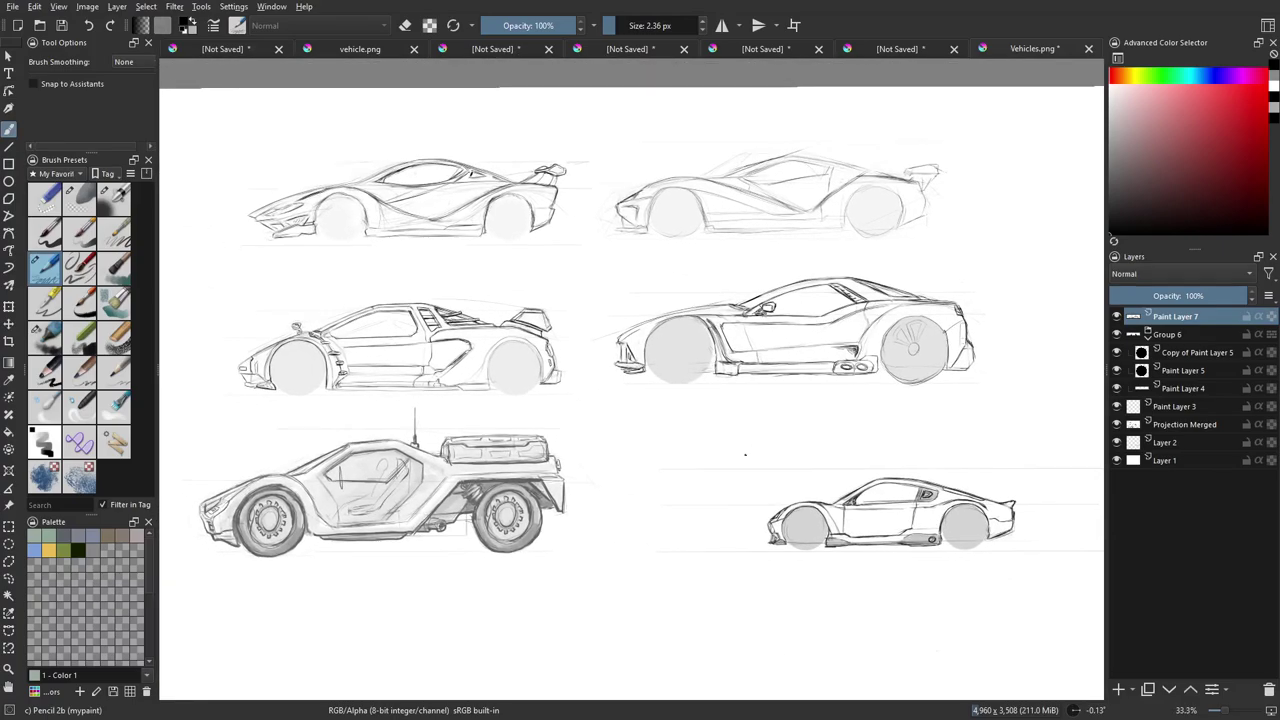